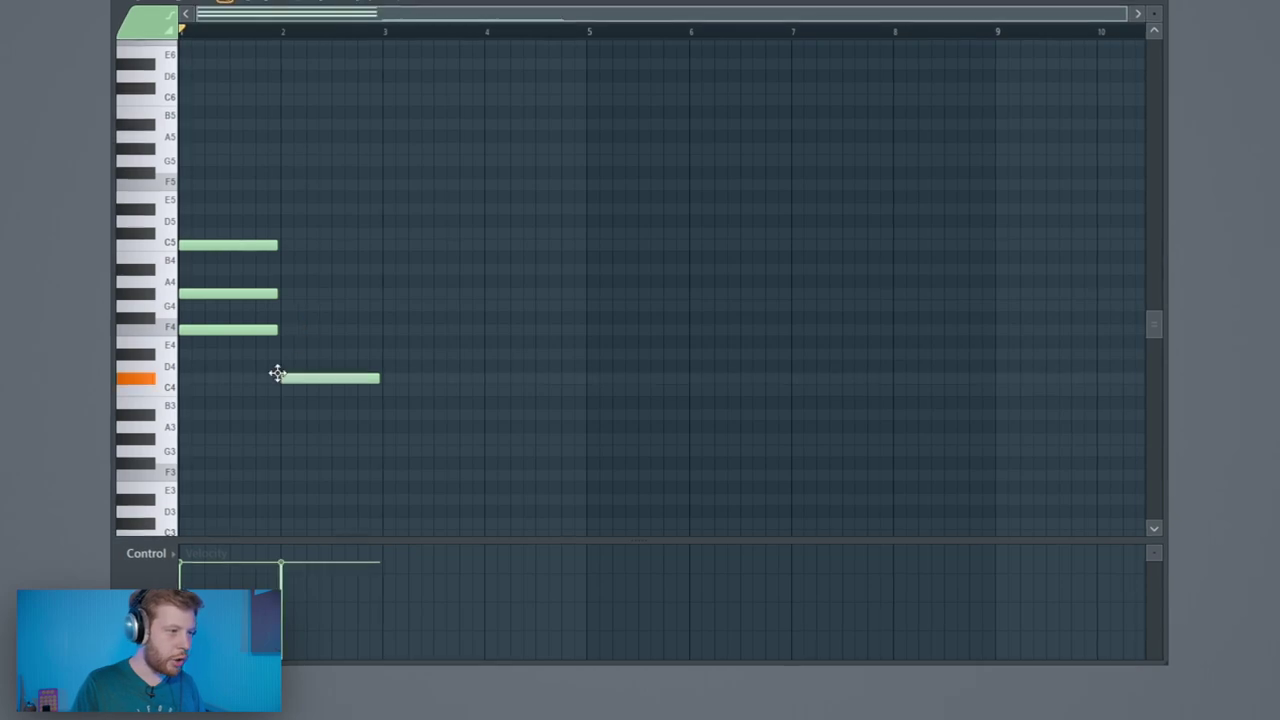
- Build one-bar chords in bars 2 to 4: D#4-G4-A#4, A#3-C#4-F4 and C#4-F4-G#4
drag(309, 318, 310, 306)
drag(311, 294, 316, 272)
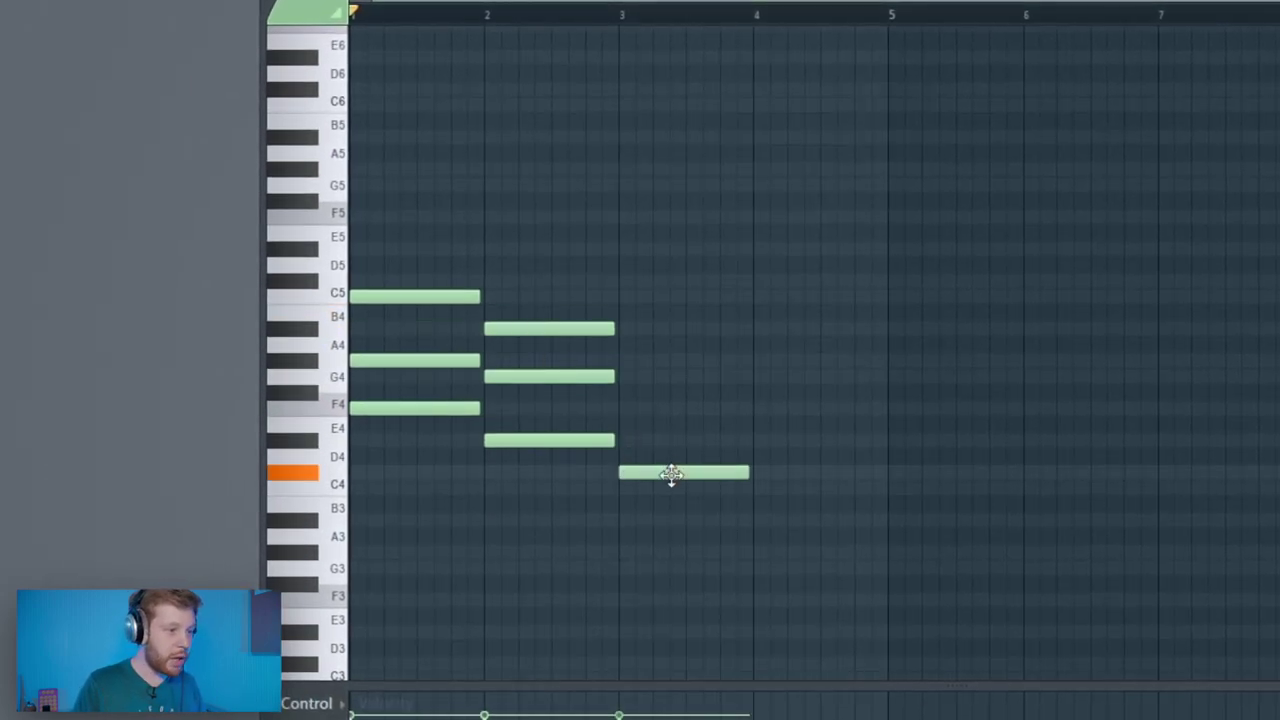
drag(667, 486, 661, 519)
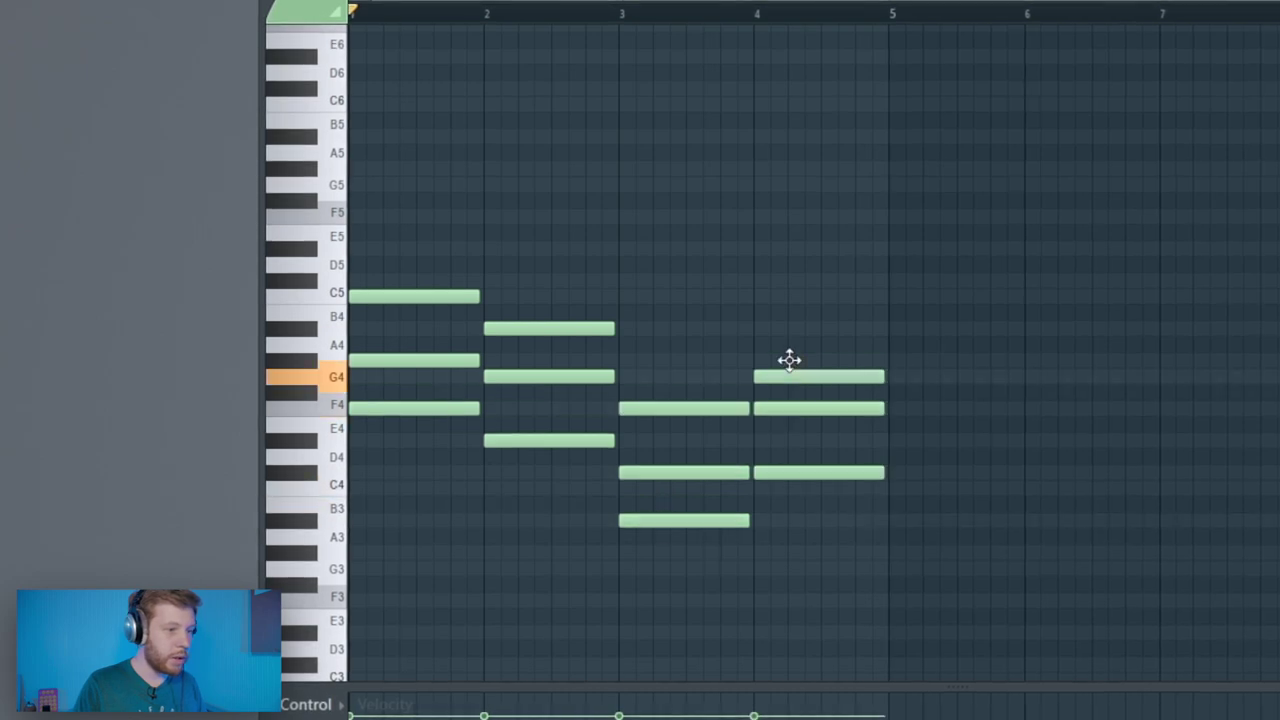
drag(791, 370, 791, 358)
- Move the lowest note of the bar 3 chord up one octave to A#4
drag(702, 306, 691, 505)
drag(702, 306, 683, 600)
ctrl+click(720, 288)
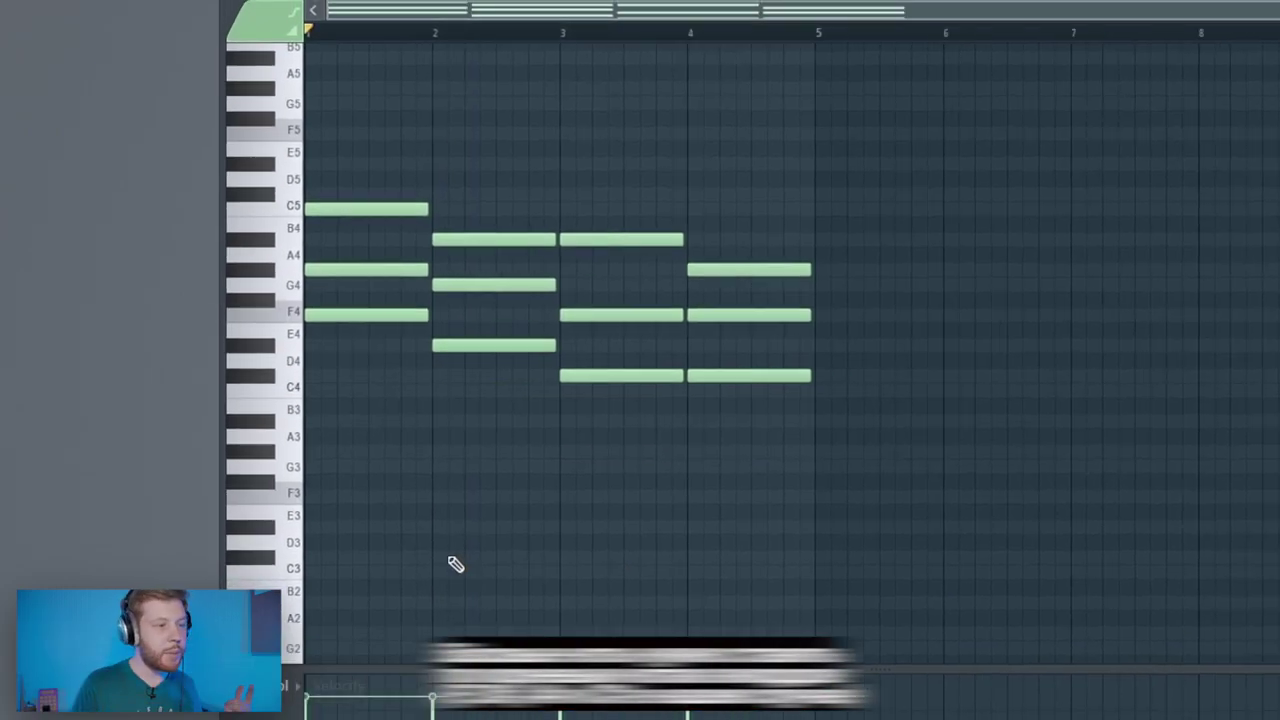
- Add one-bar bass root notes F3, D#3, A#2 and C#3 under the four chords and play the progression
drag(318, 496, 261, 493)
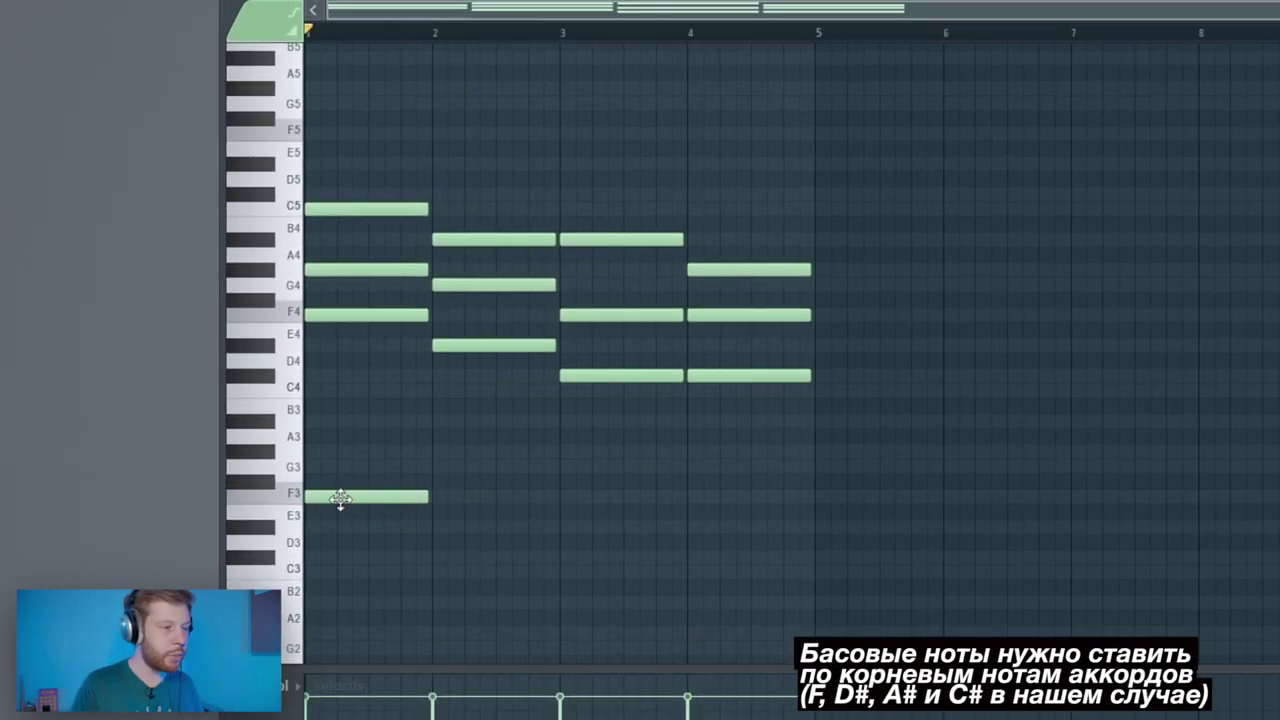
click(471, 528)
drag(468, 536, 449, 537)
click(620, 602)
click(745, 557)
key(space)
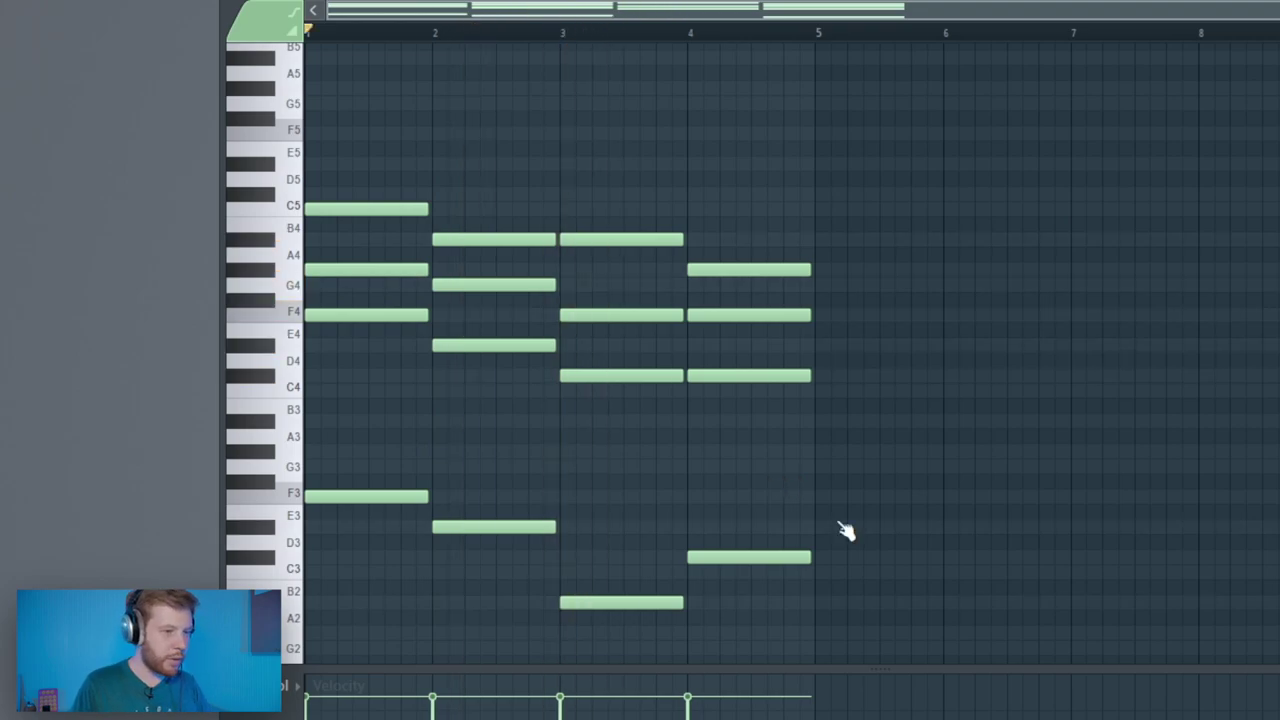
- Apply the Strum tool to the chord notes
key(alt+s)
click(1014, 452)
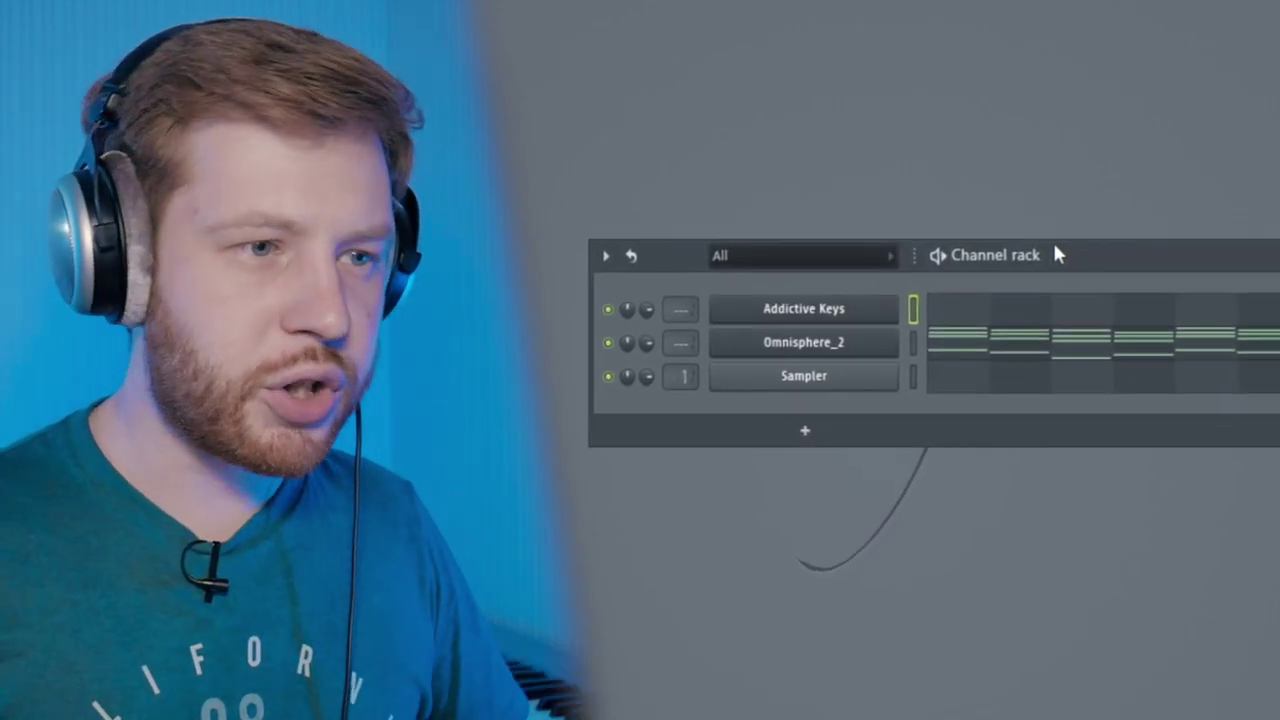
- Raise the middle note of each of the eight Omnisphere_2 chords by one octave, play the result, and clear the selection
click(972, 345)
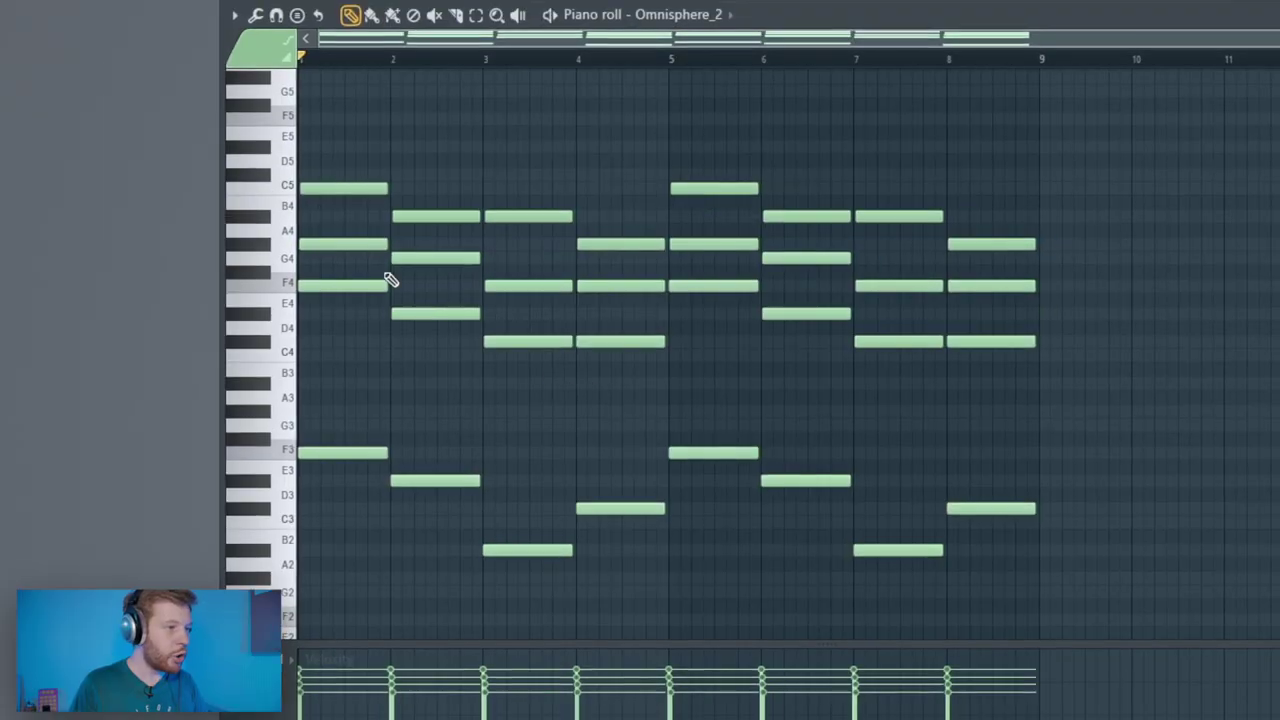
ctrl+shift+click(366, 244)
ctrl+shift+click(447, 258)
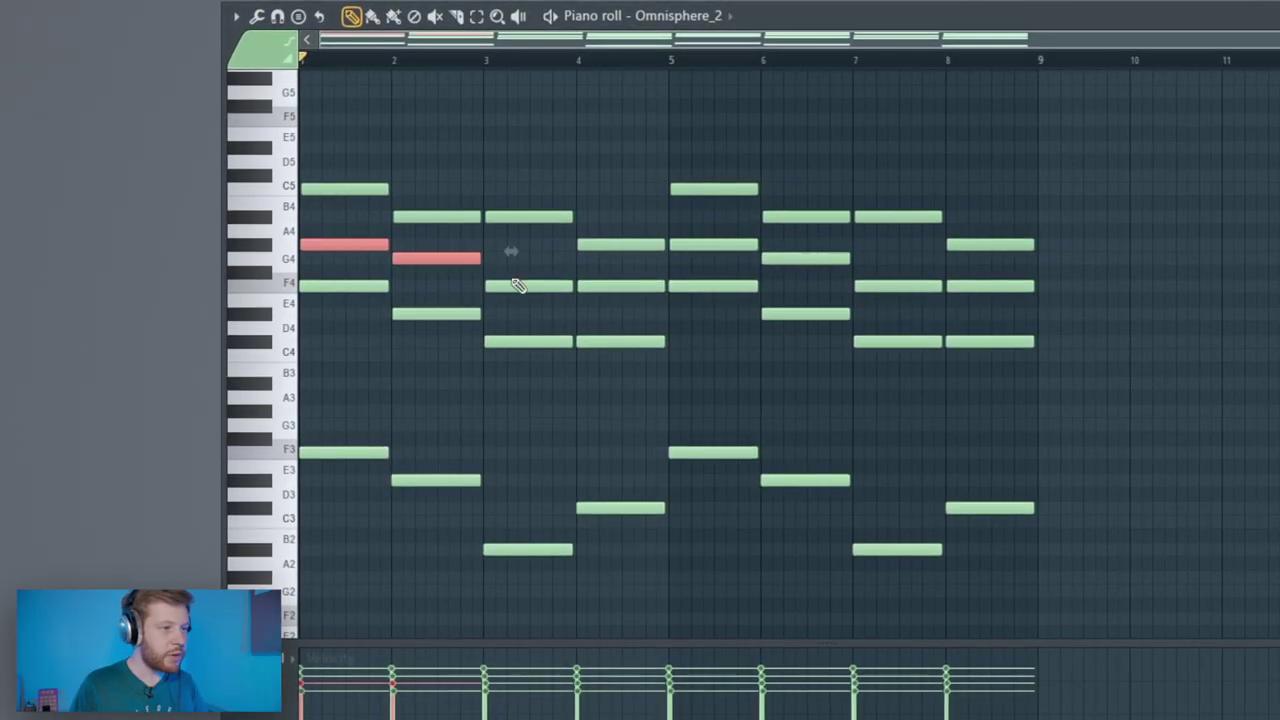
ctrl+shift+click(528, 286)
ctrl+shift+click(614, 286)
ctrl+shift+click(717, 244)
ctrl+shift+click(800, 258)
ctrl+shift+click(895, 286)
ctrl+shift+click(990, 286)
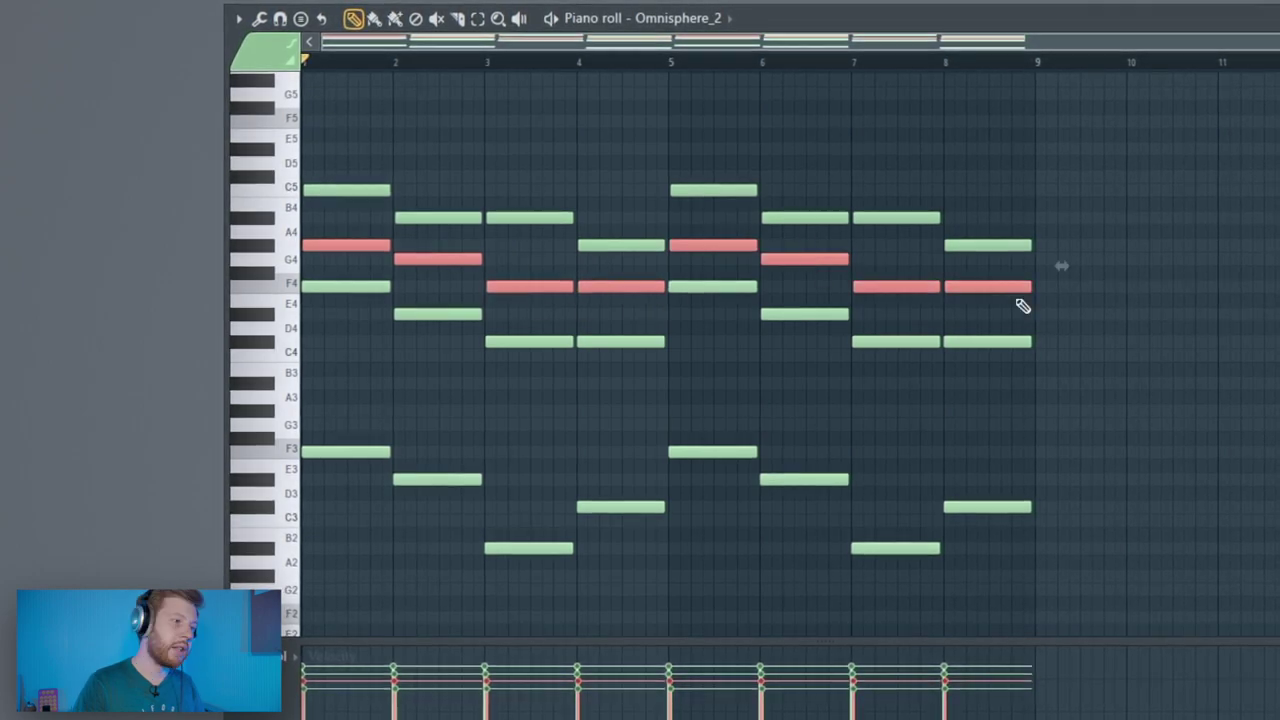
key(ctrl+Up)
key(space)
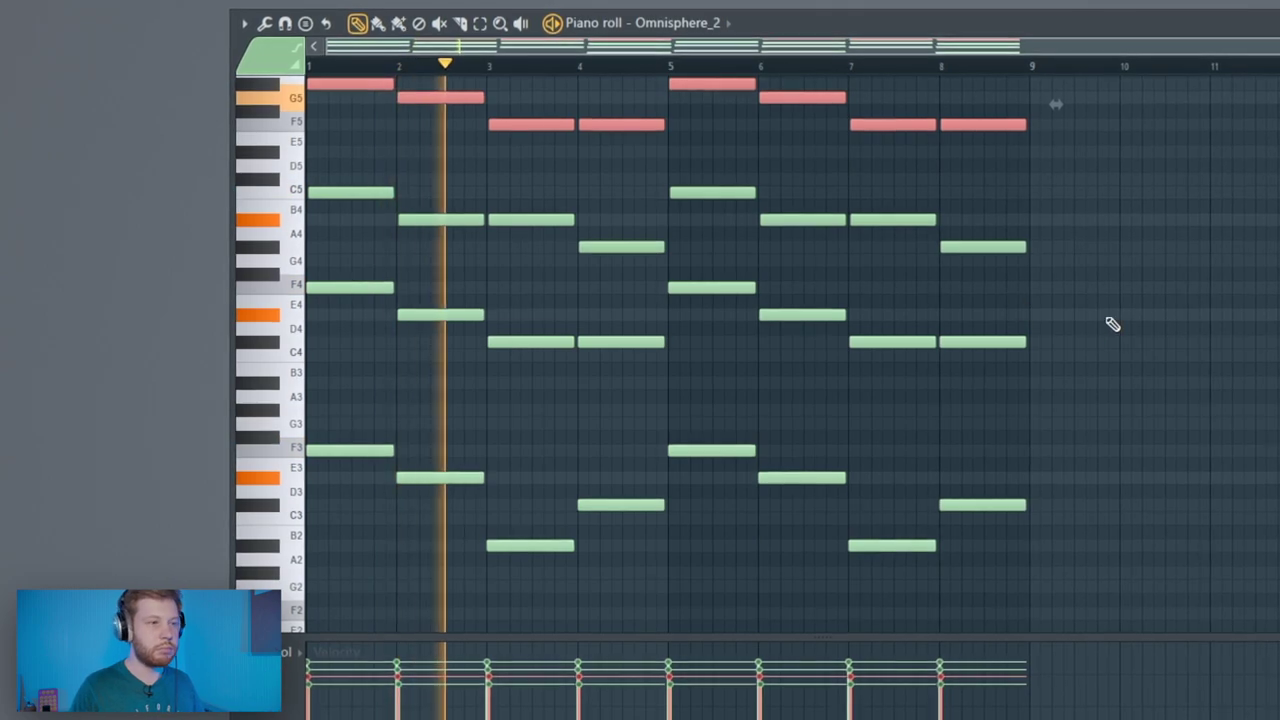
key(ctrl+d)
key(space)
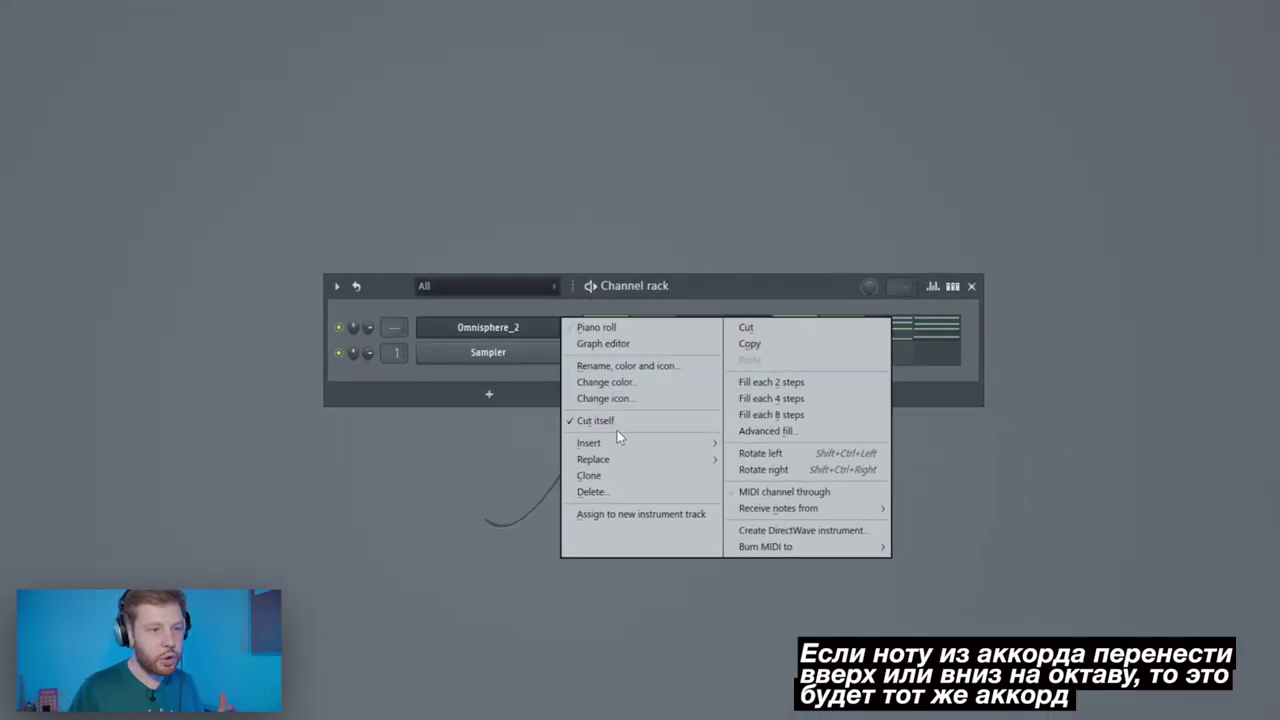
- Insert an Addictive Keys channel with the Mark One VibroTwin preset and copy the Omnisphere_2 chords into it
mouse_move(612, 442)
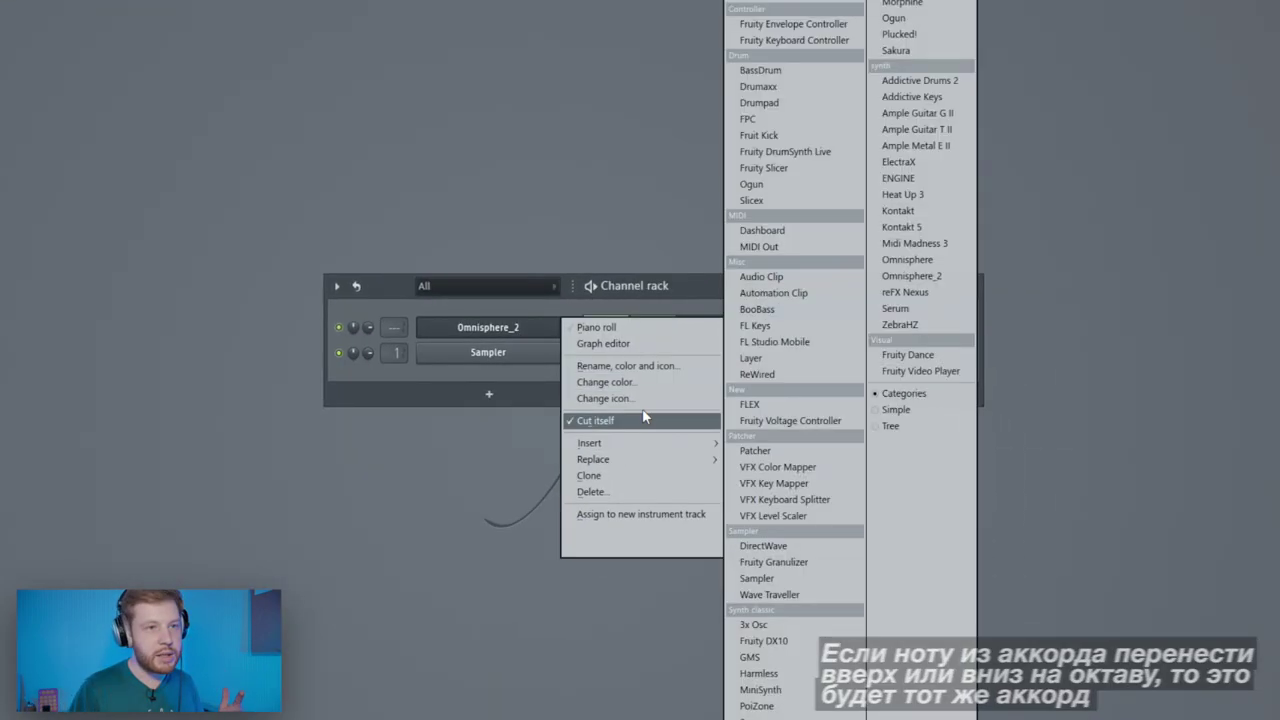
click(915, 100)
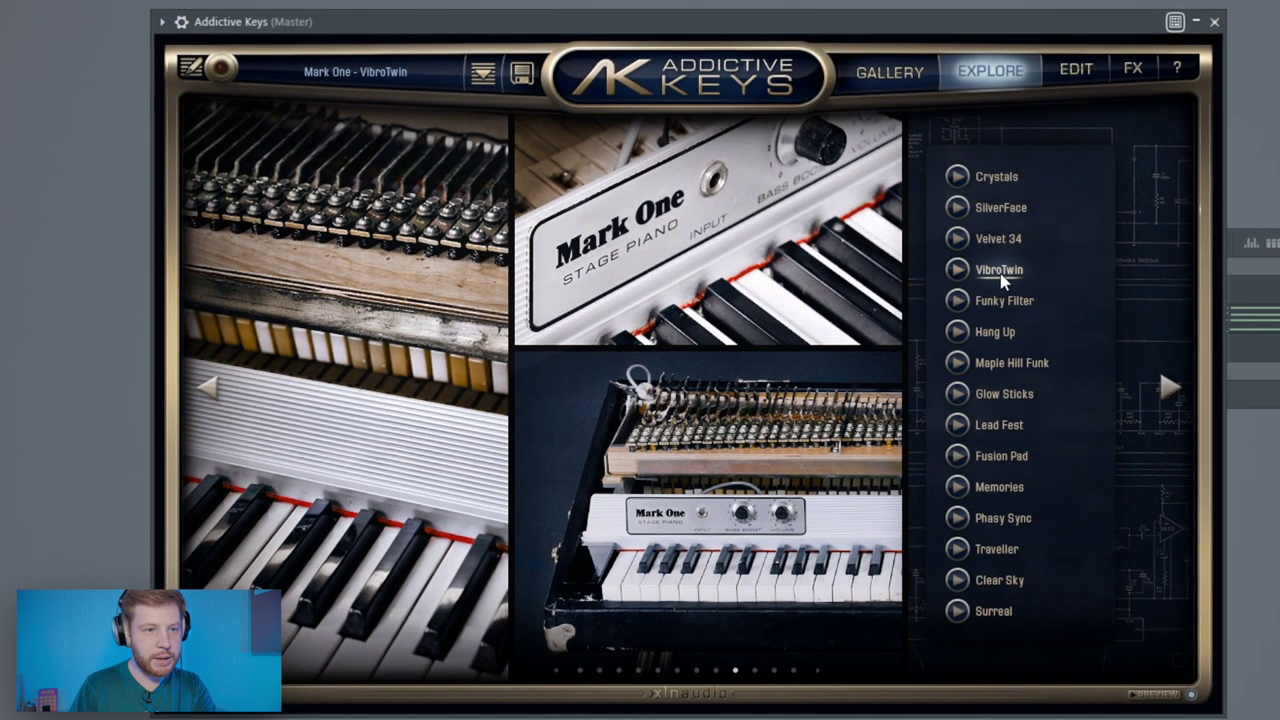
click(1272, 322)
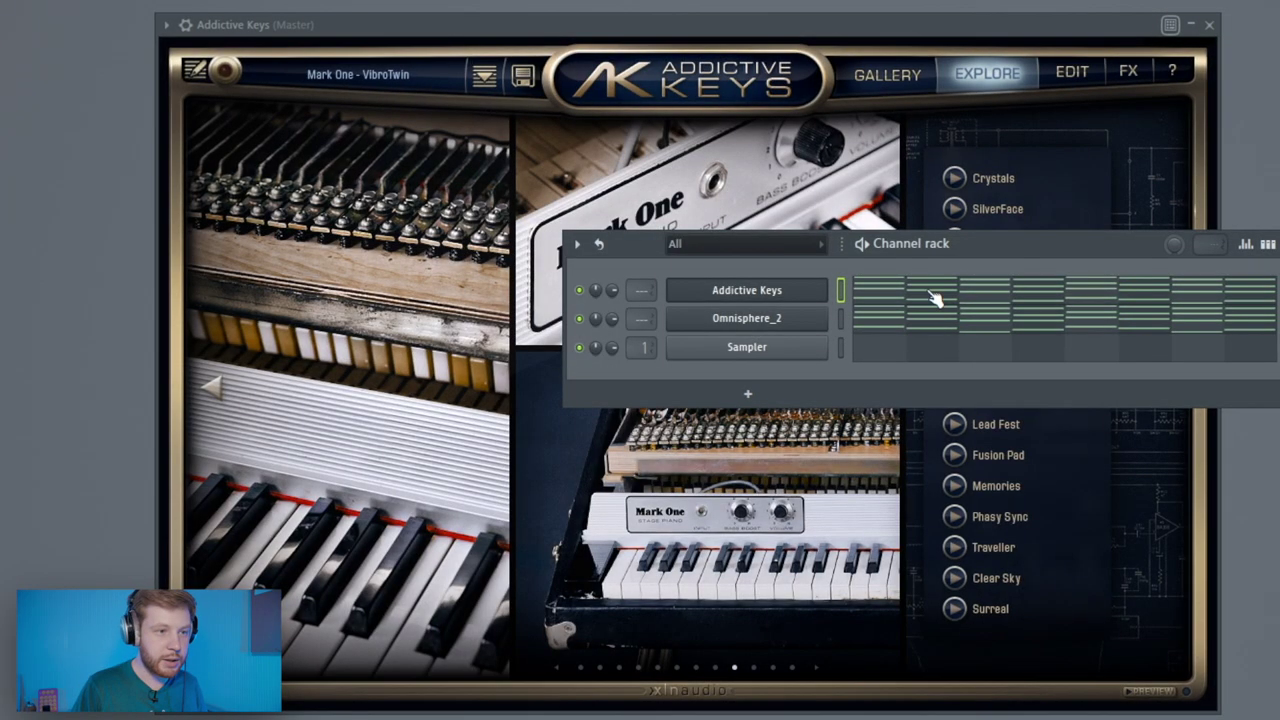
- Select all chord notes in the Addictive Keys piano roll, lower their velocity, and play them back
click(929, 292)
drag(1157, 557, 226, 16)
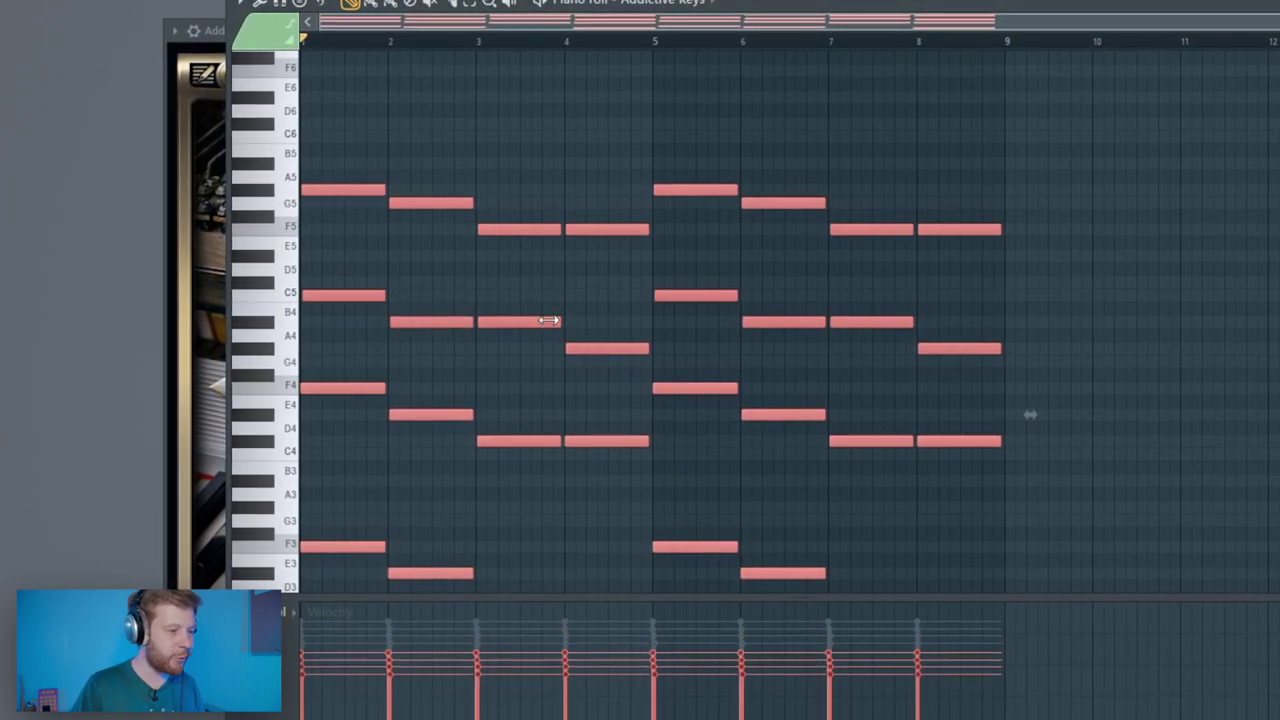
scroll(573, 366, down, 1)
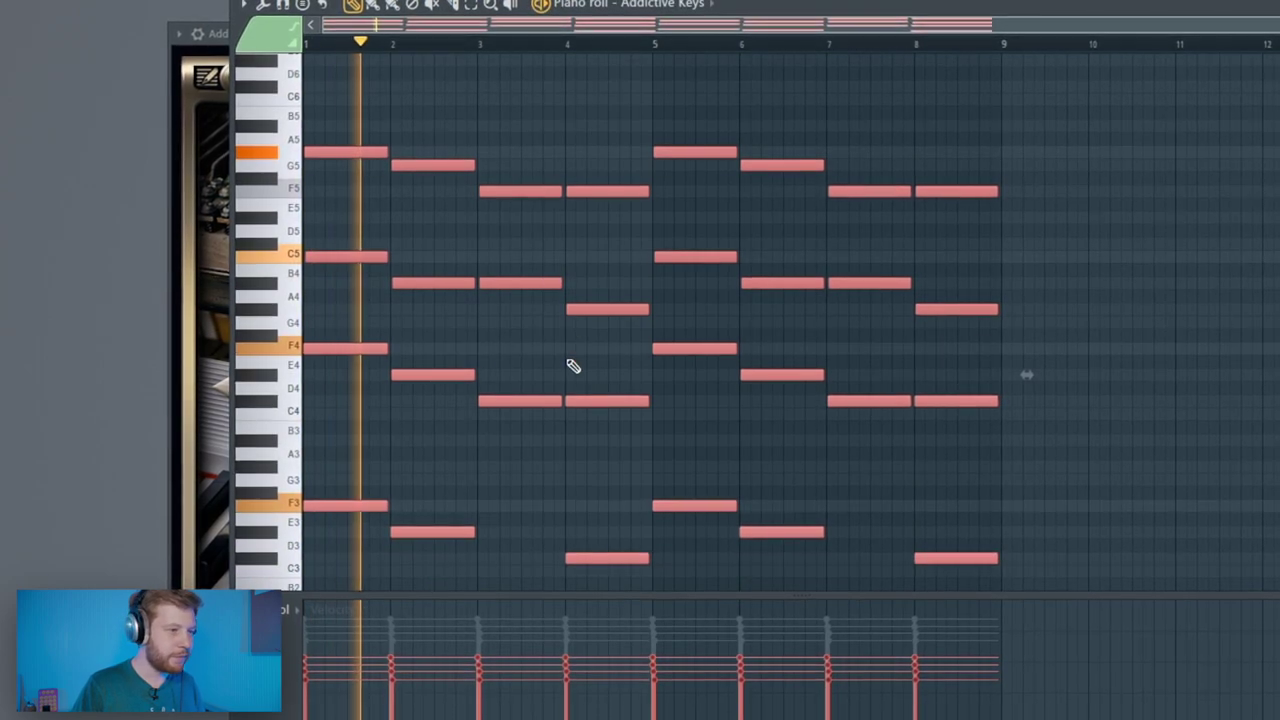
ctrl+click(434, 340)
key(space)
- Shorten the A#4 note in bar 2 to half a bar, add G4 in the second half, and play the change
scroll(357, 309, up, 3)
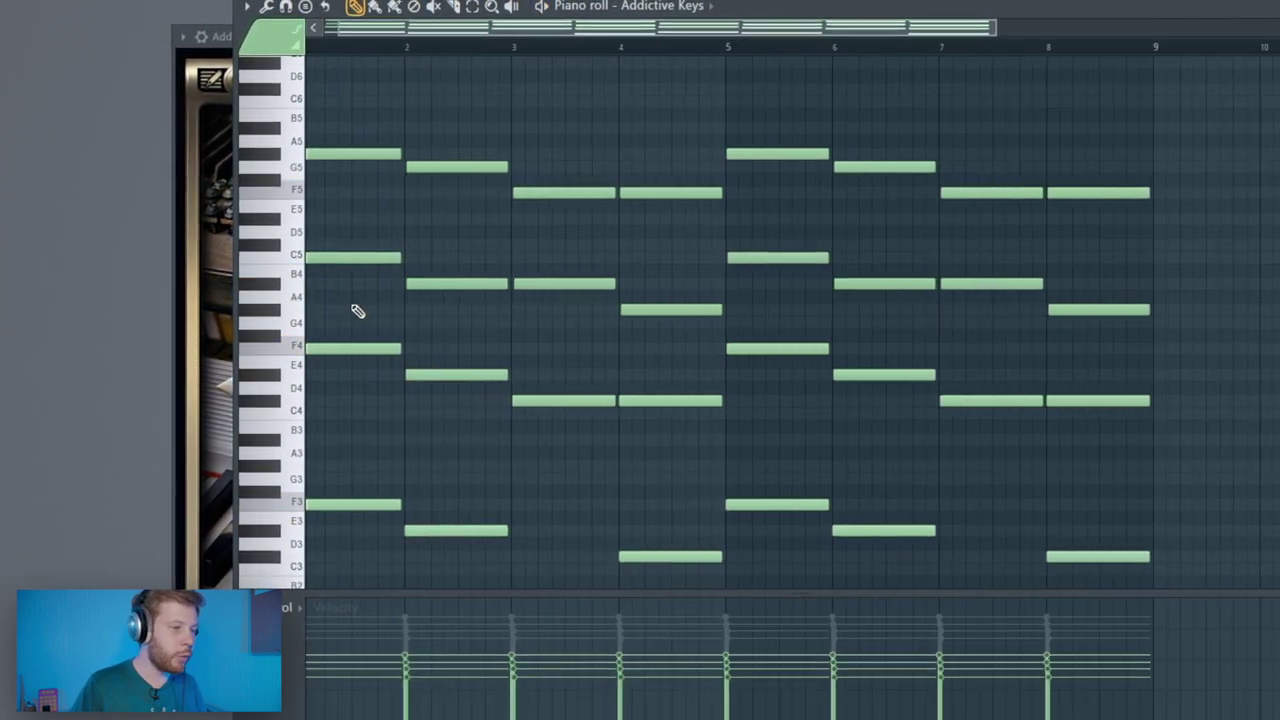
drag(591, 283, 505, 295)
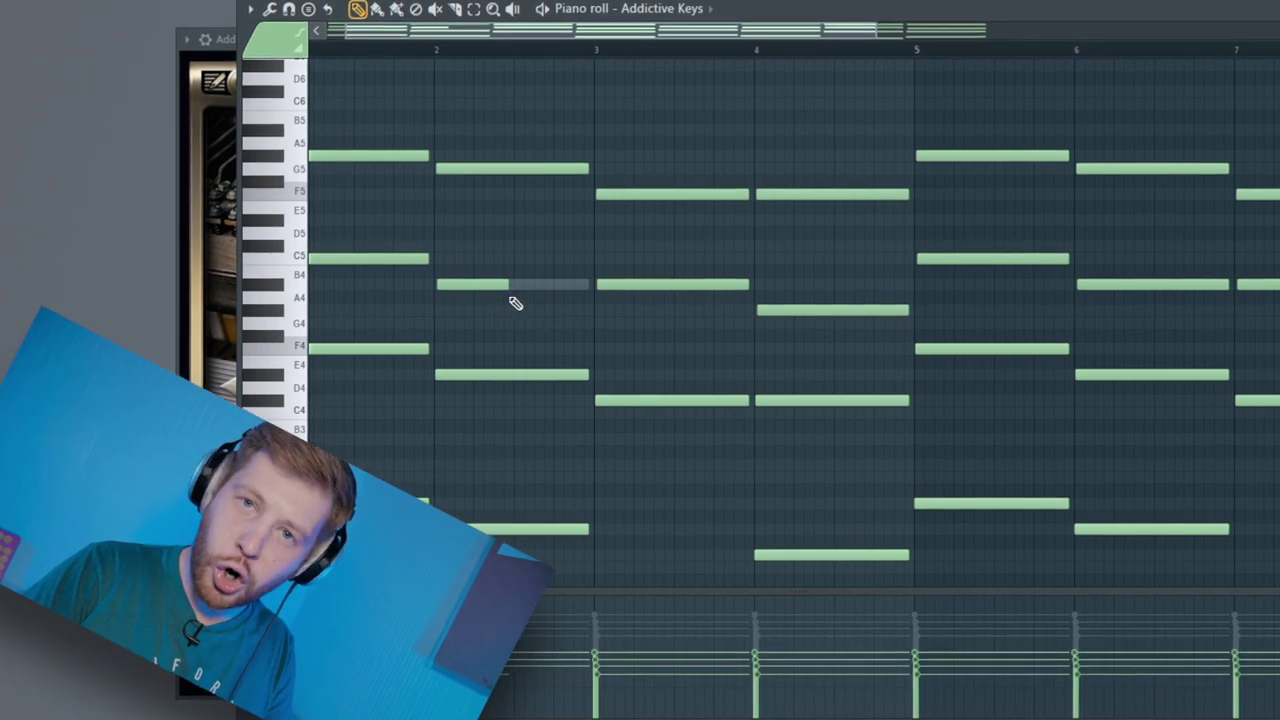
click(522, 322)
key(space)
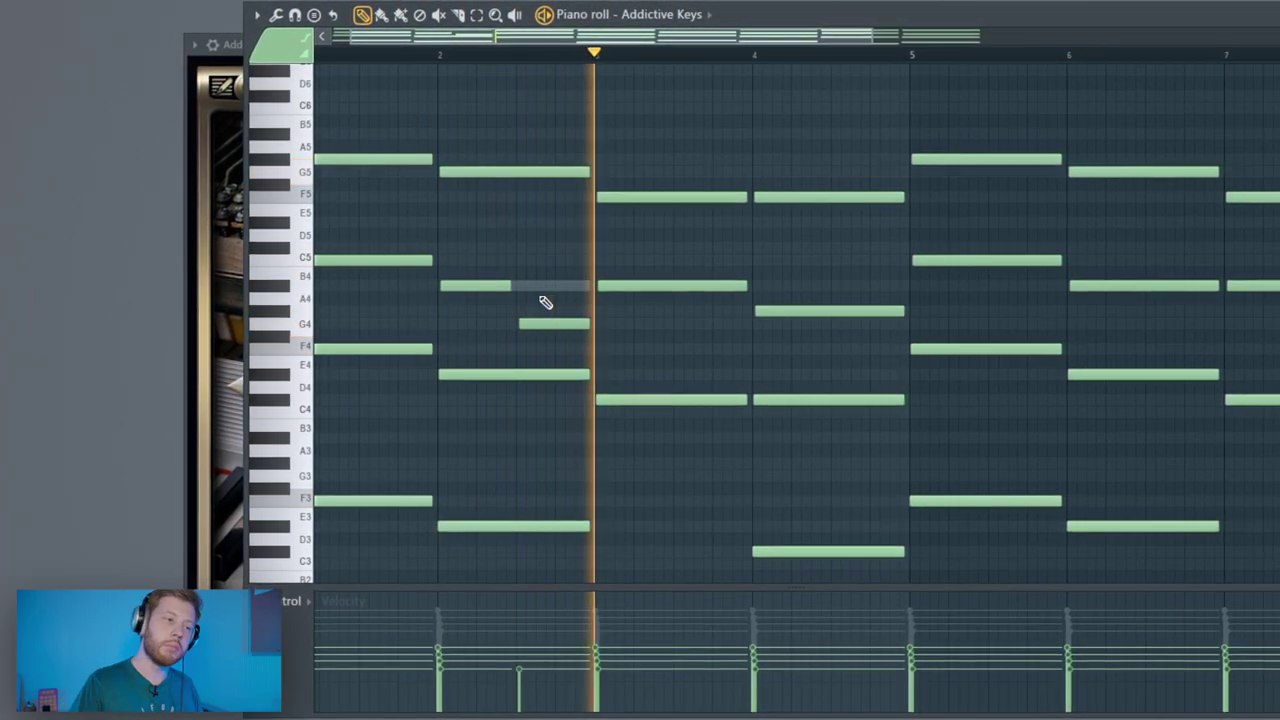
- Shorten A#4 in bar 3 and add a short F4 after it, and split the F5 in bar 4 into two half-bar notes
drag(746, 286, 708, 286)
click(720, 348)
drag(822, 348, 750, 348)
drag(898, 200, 819, 208)
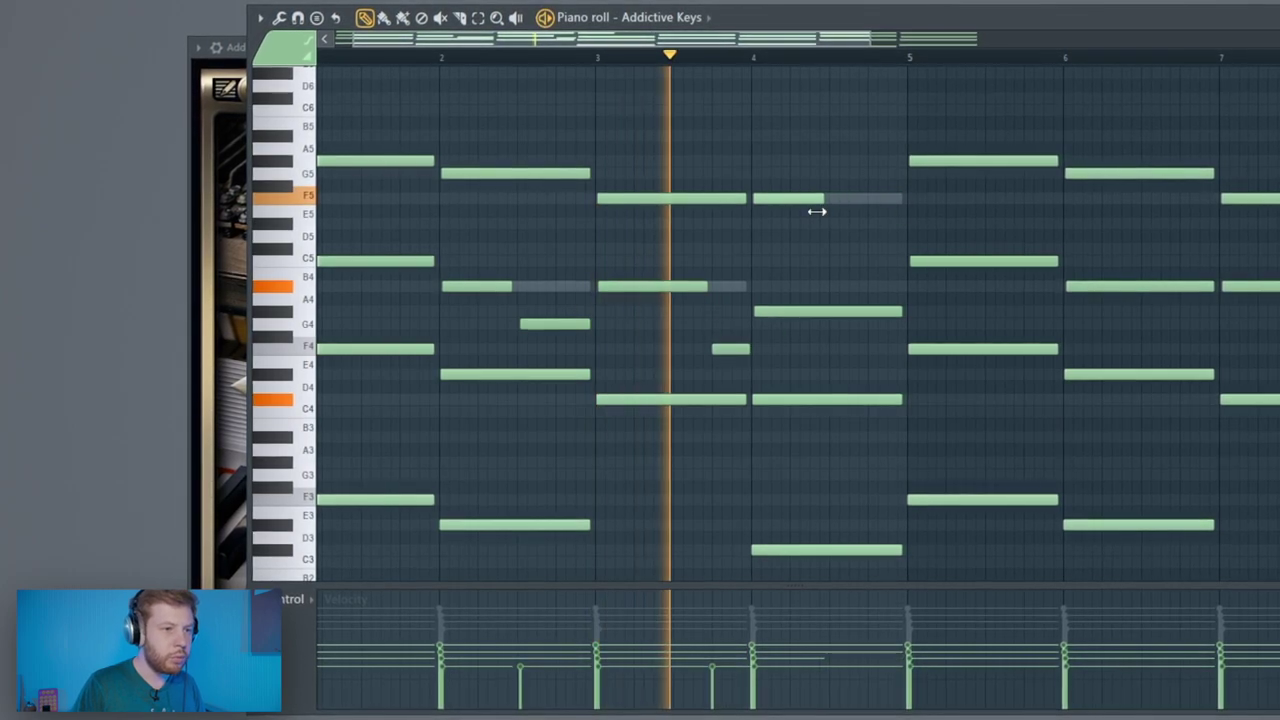
click(836, 200)
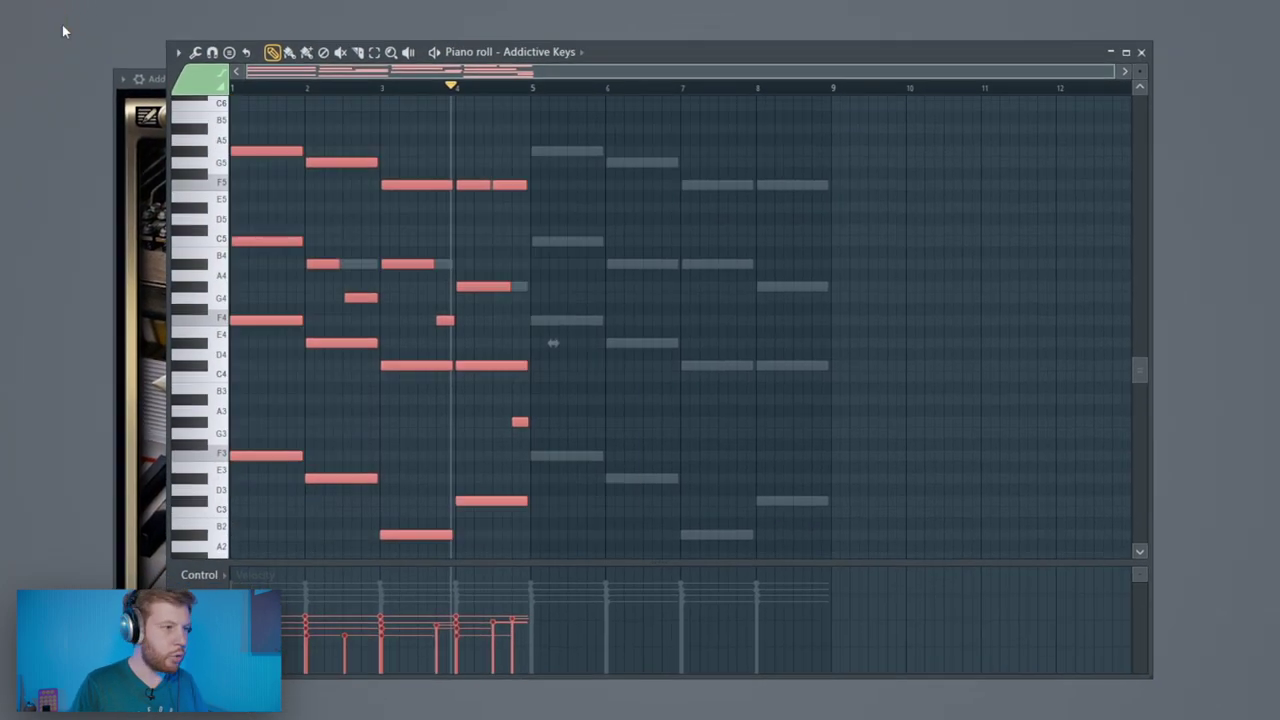
- Repeat the edited four bars over bars 5 to 8, and finish bar 8 with short descending notes F5, C#5, G#4 and C#4
scroll(251, 260, up, 1)
drag(251, 261, 517, 274)
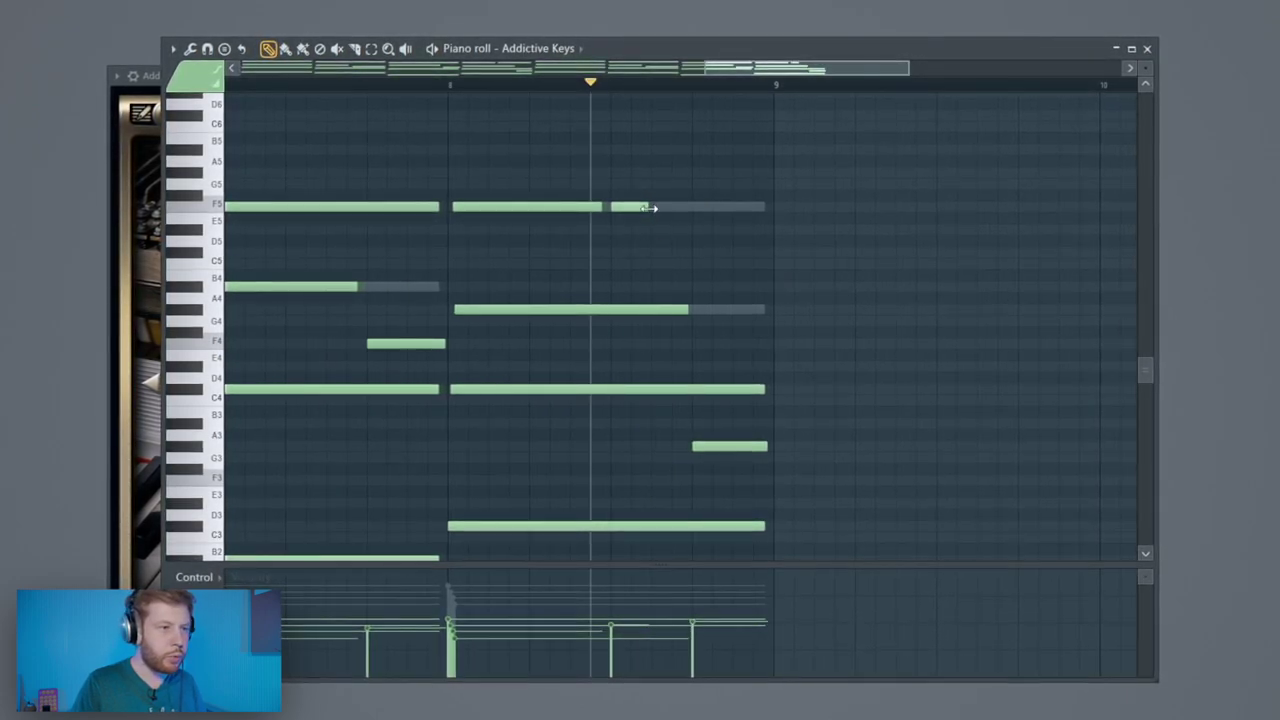
click(747, 382)
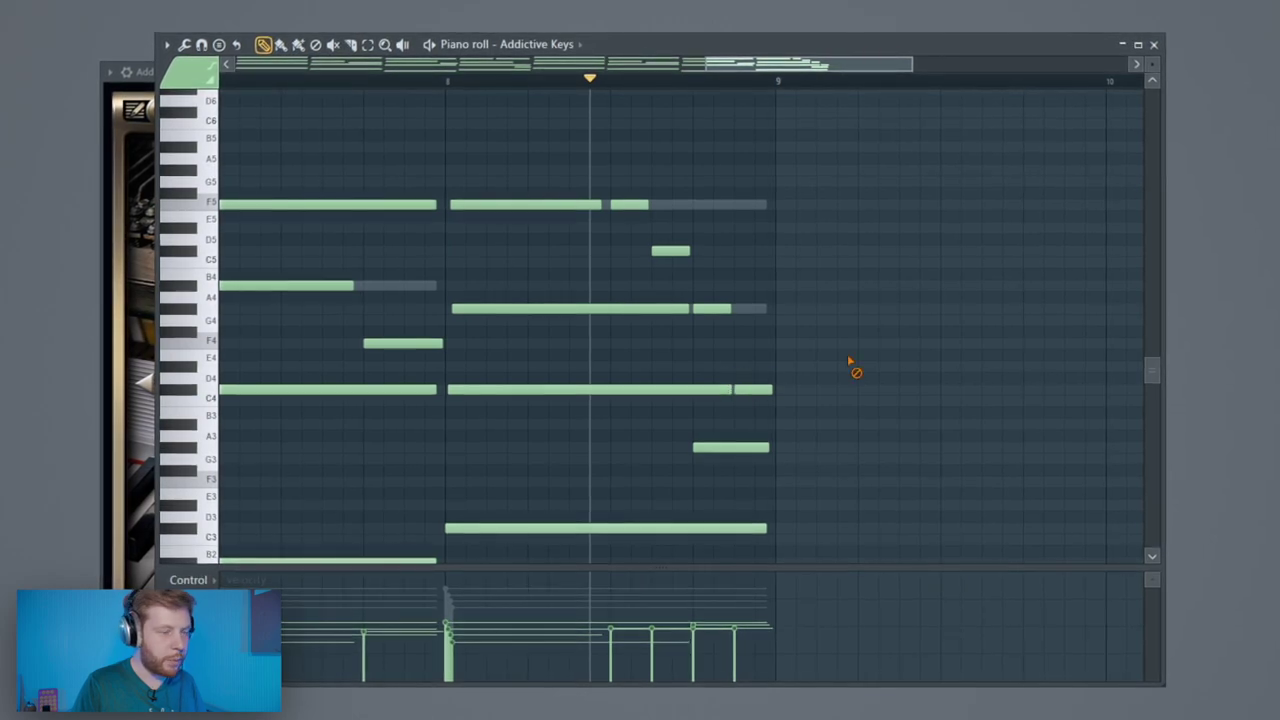
scroll(611, 374, down, 3)
click(523, 80)
key(space)
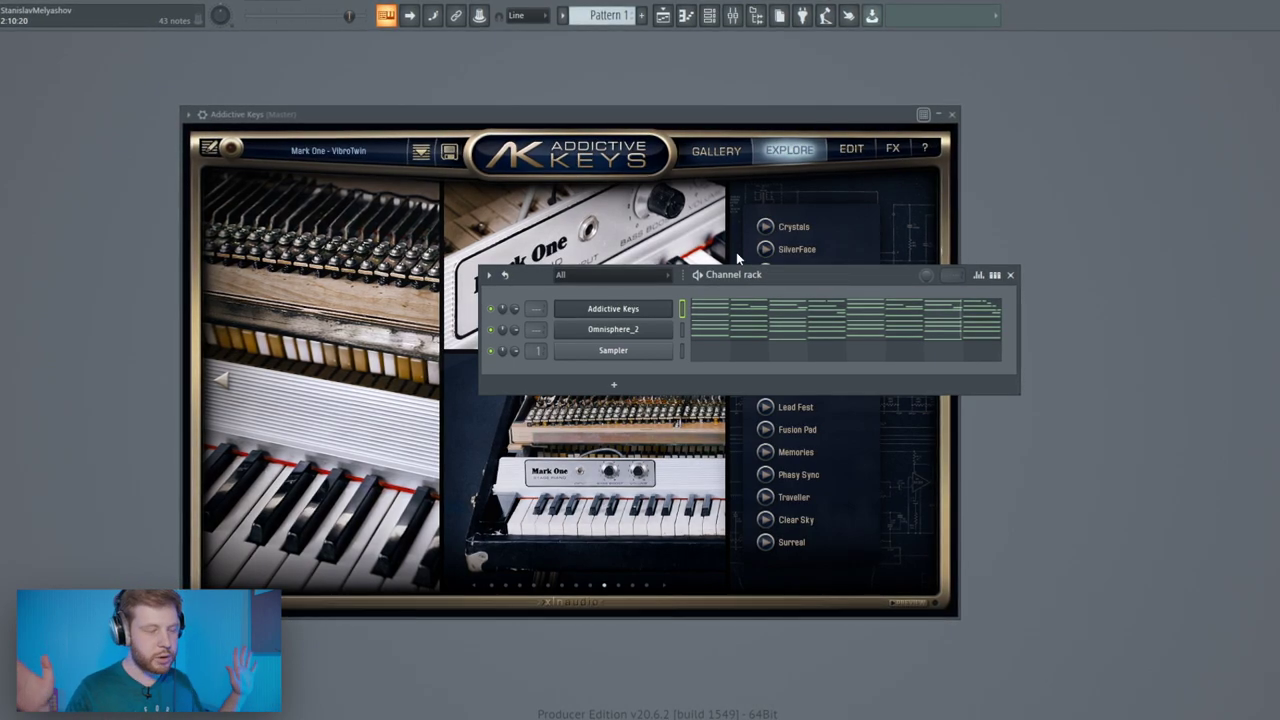
- Insert a second Addictive Keys channel and choose a Studio Grand sound for it
right_click(665, 309)
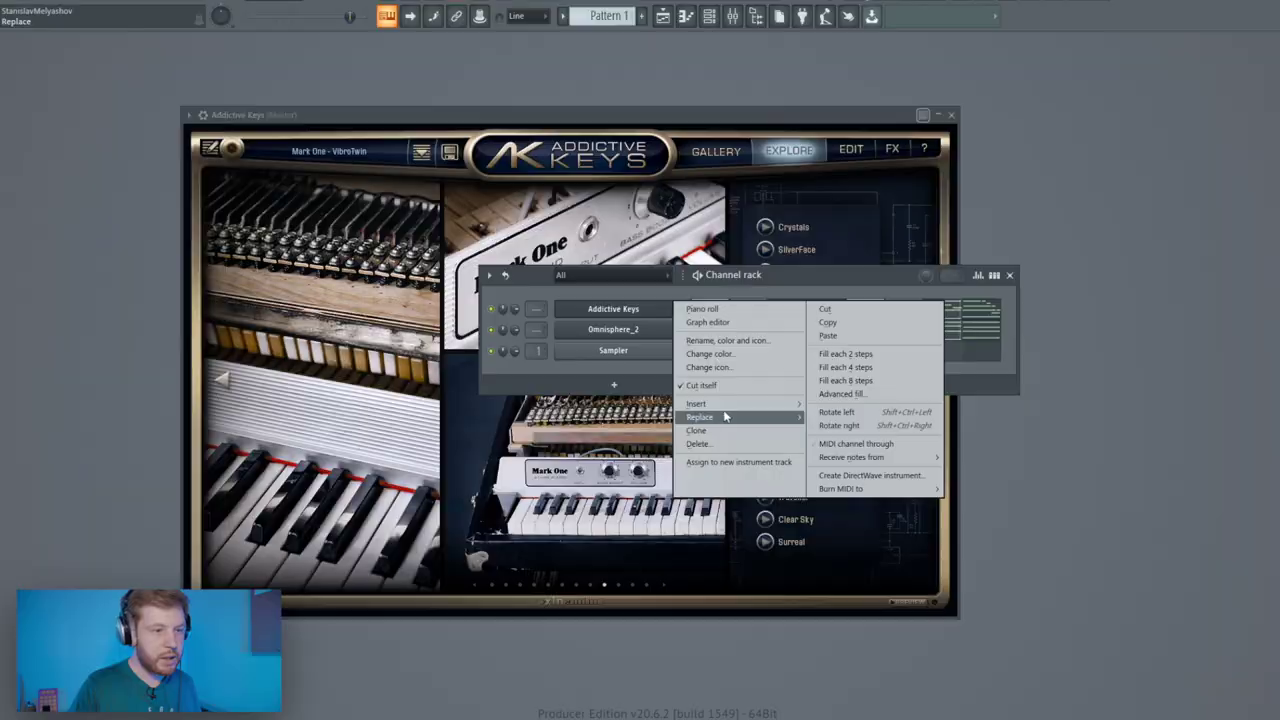
mouse_move(740, 411)
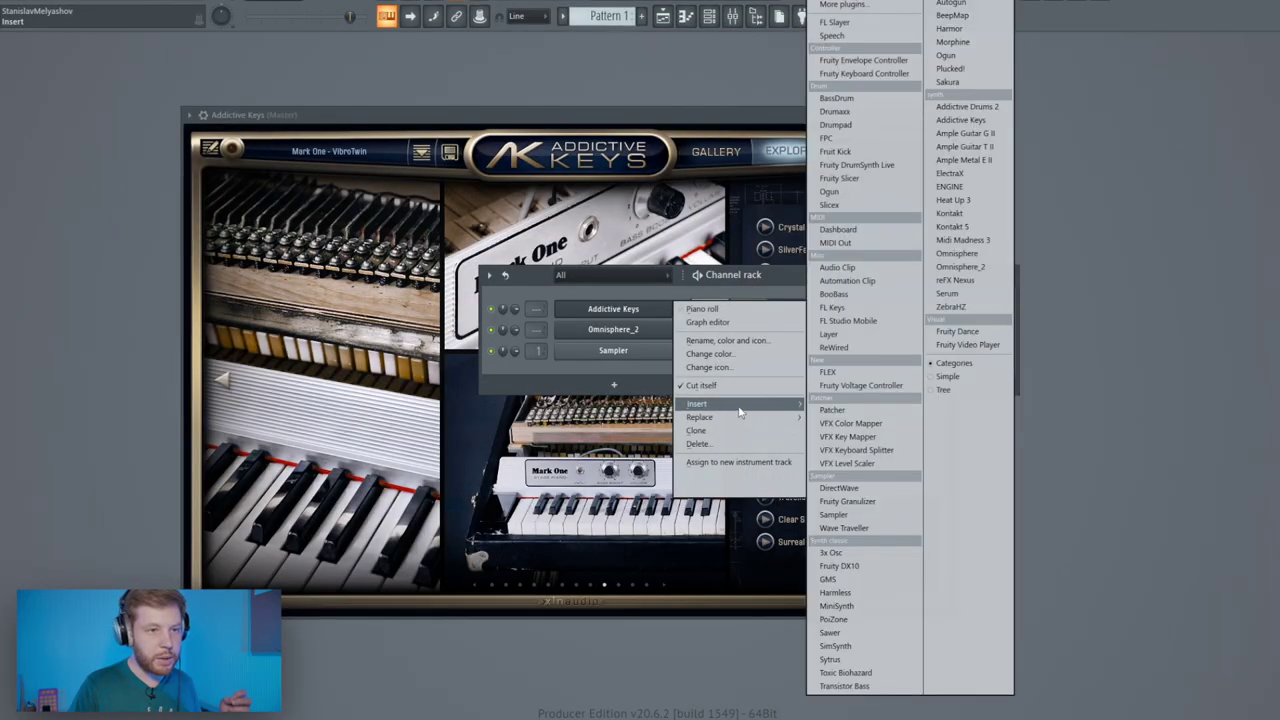
click(985, 121)
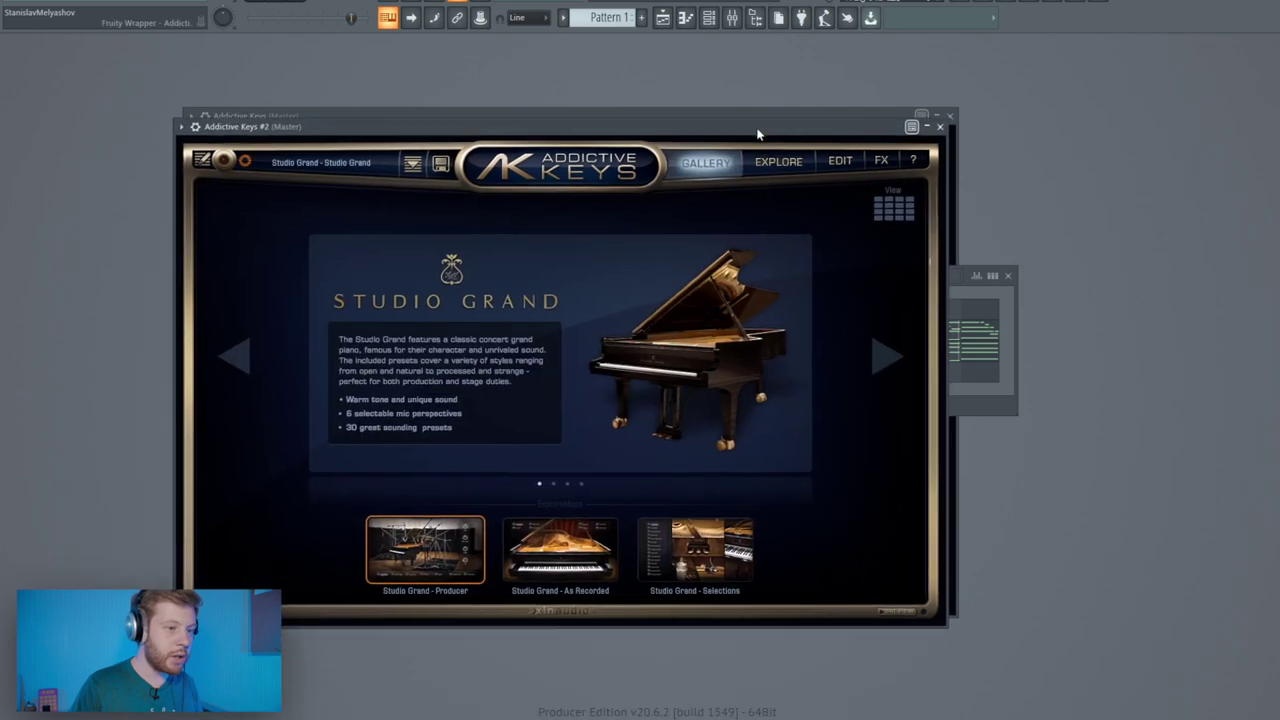
click(655, 572)
click(594, 596)
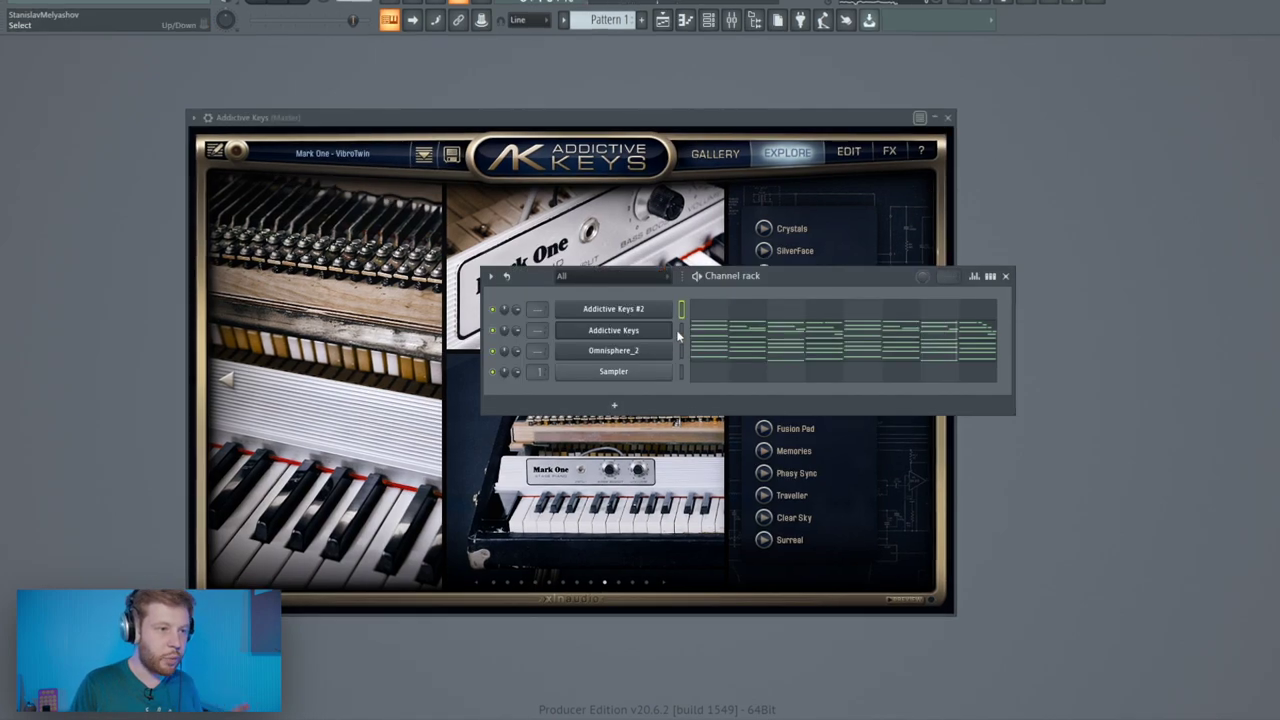
- Draw an eighth-note arpeggio in bar 1 of Addictive Keys #2: F4, C5, F5, F4, G#4, F5, F4, C5, and play it
click(701, 315)
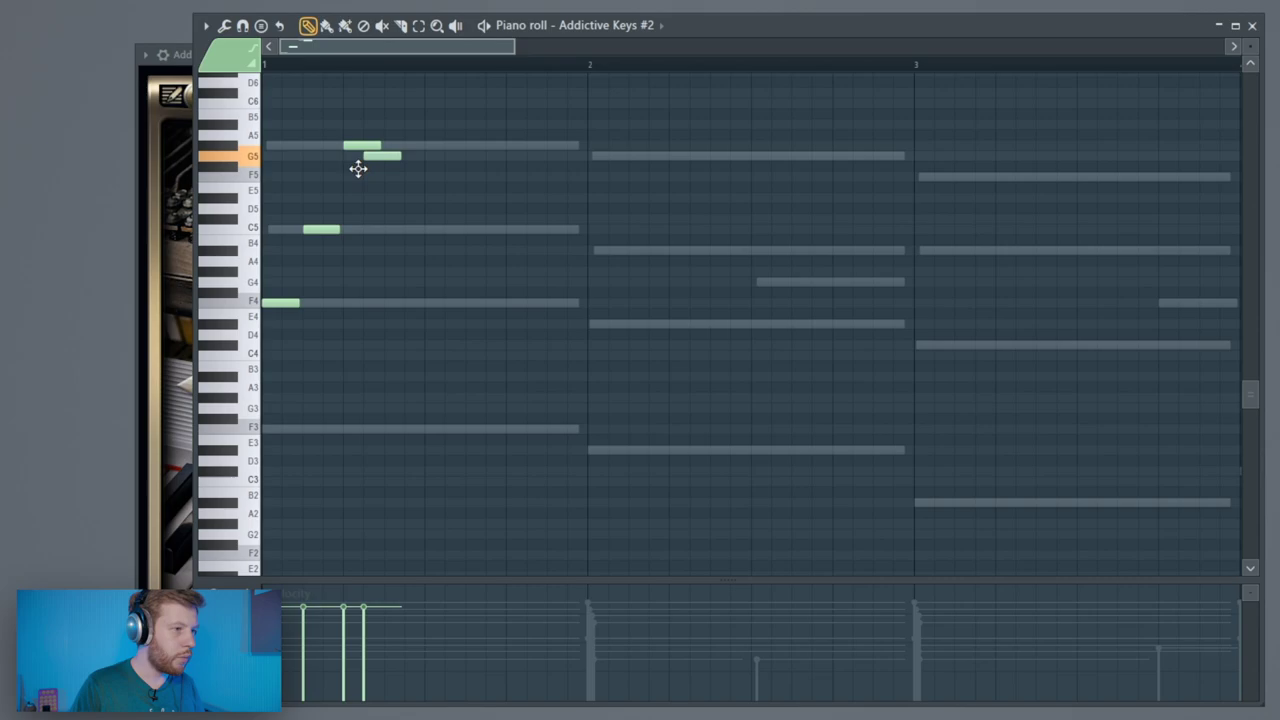
key(space)
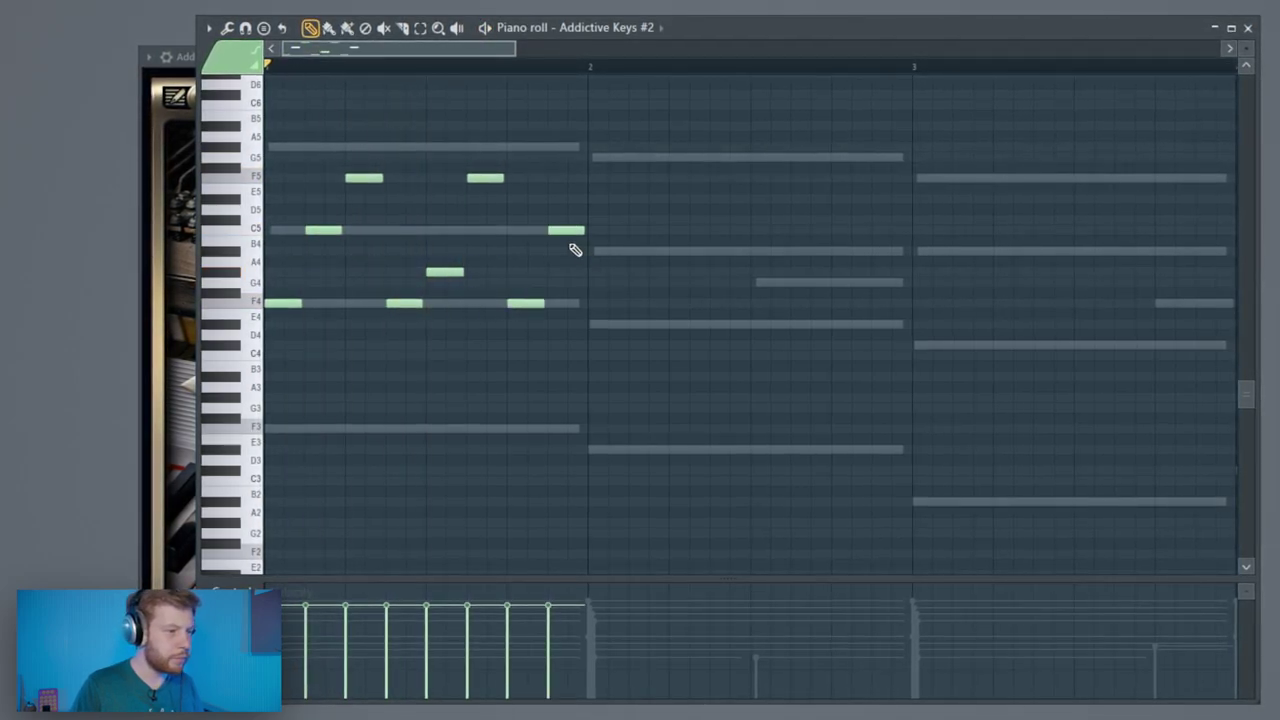
key(space)
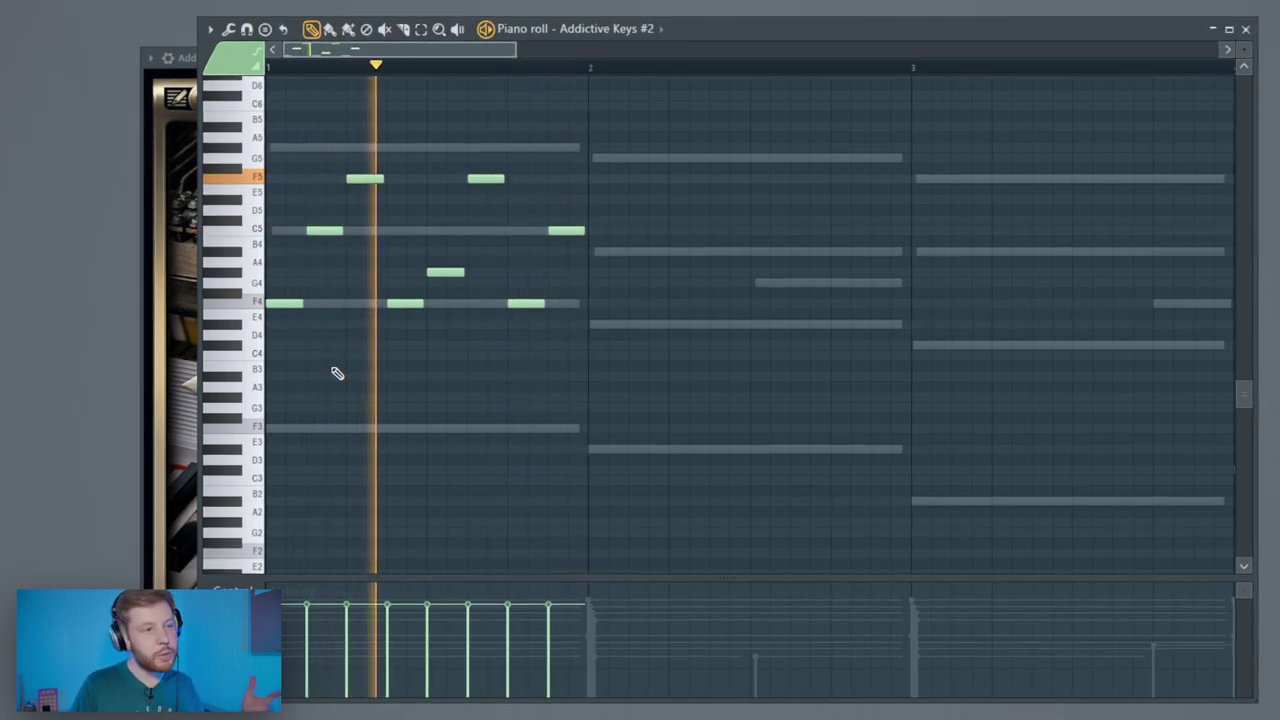
key(space)
- Copy the bar 1 arpeggio into bar 2 starting on D#4, and set its fifth note to G4
key(ctrl+a)
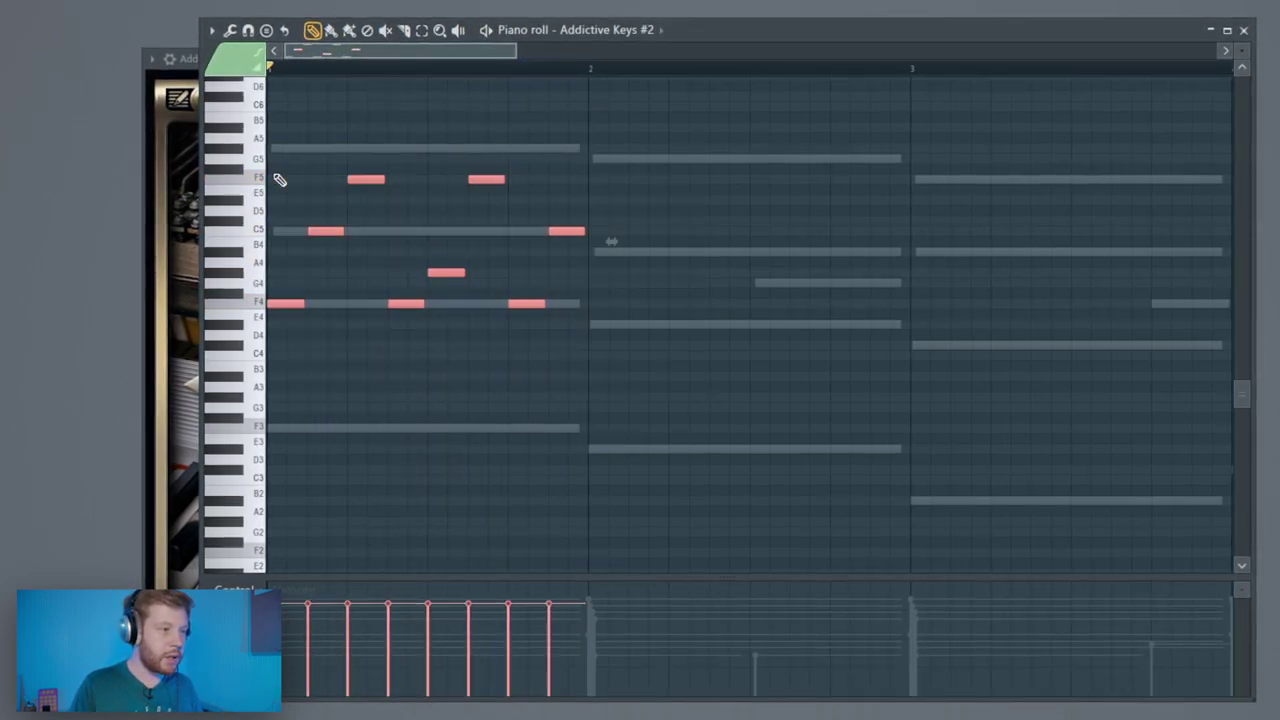
drag(288, 305, 602, 323)
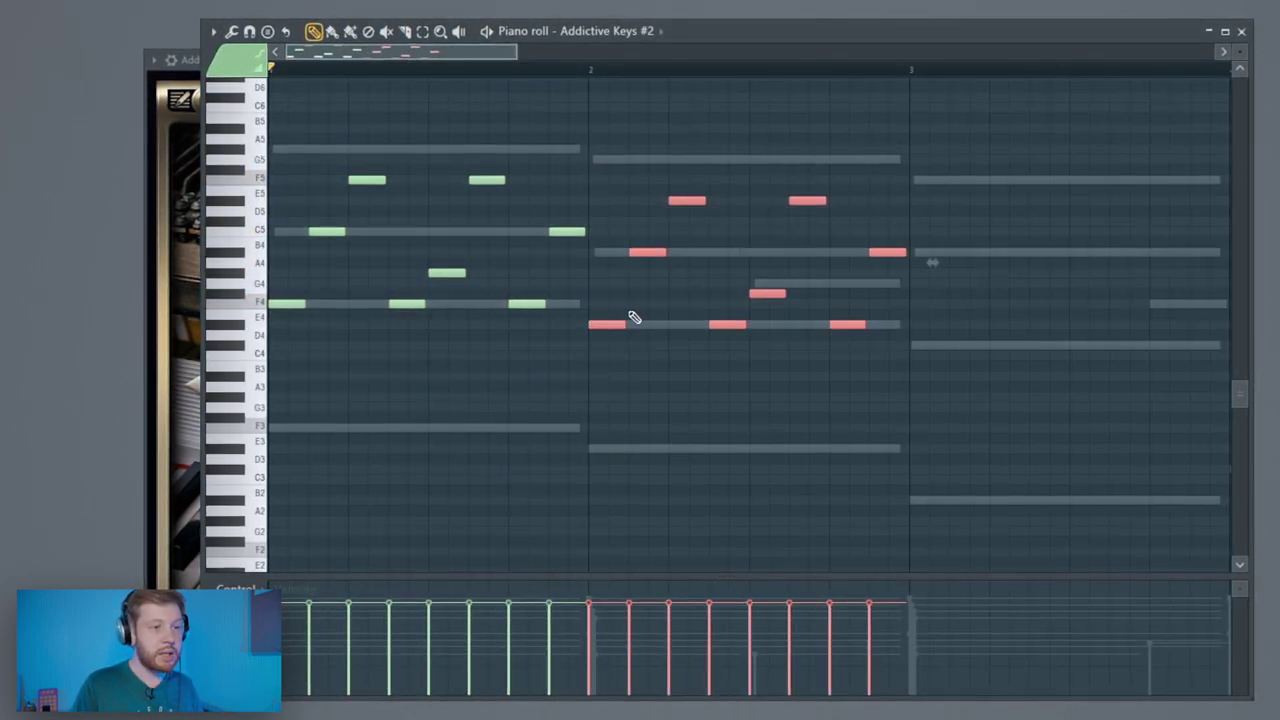
key(ctrl+d)
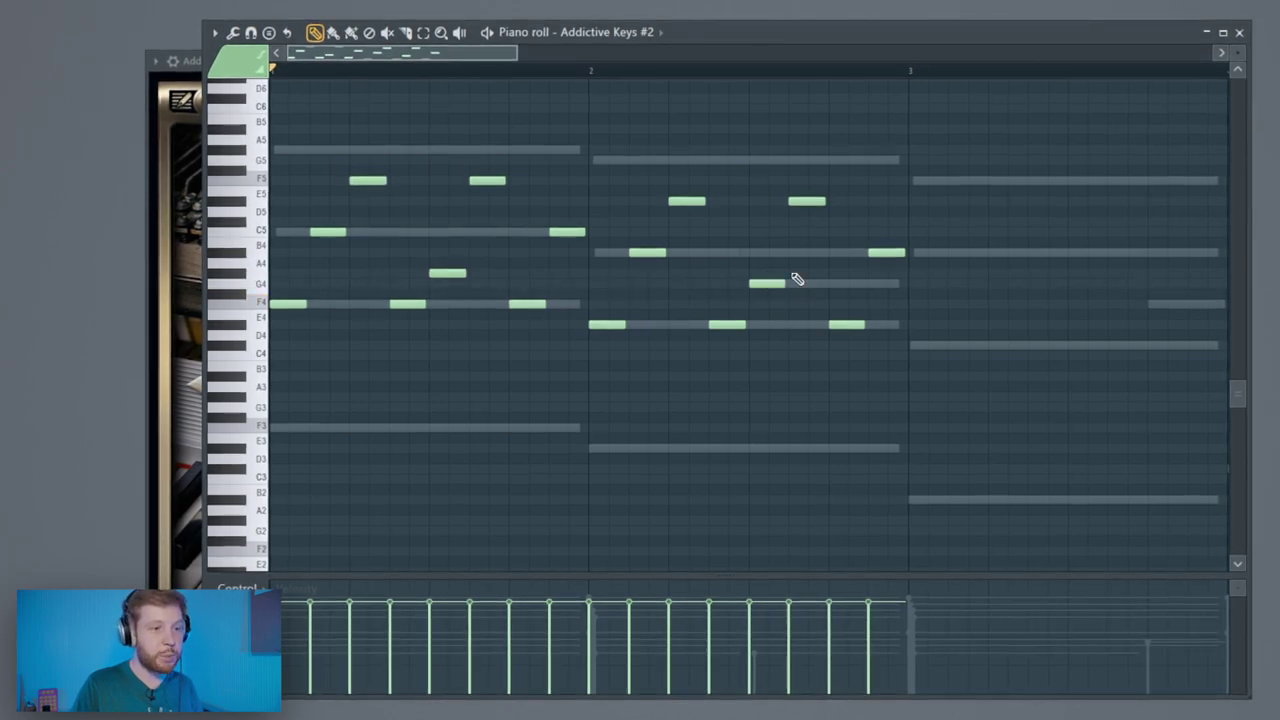
- Raise the top arpeggio notes in bar 2 to G5, and copy the pattern into bars 3 and 4 from C#4, fitted to their chords
scroll(849, 360, down, 1)
scroll(849, 360, up, 1)
drag(988, 157, 550, 400)
mouse_move(606, 322)
mouse_down()
mouse_move(899, 330)
mouse_move(924, 349)
mouse_up()
scroll(886, 382, down, 2)
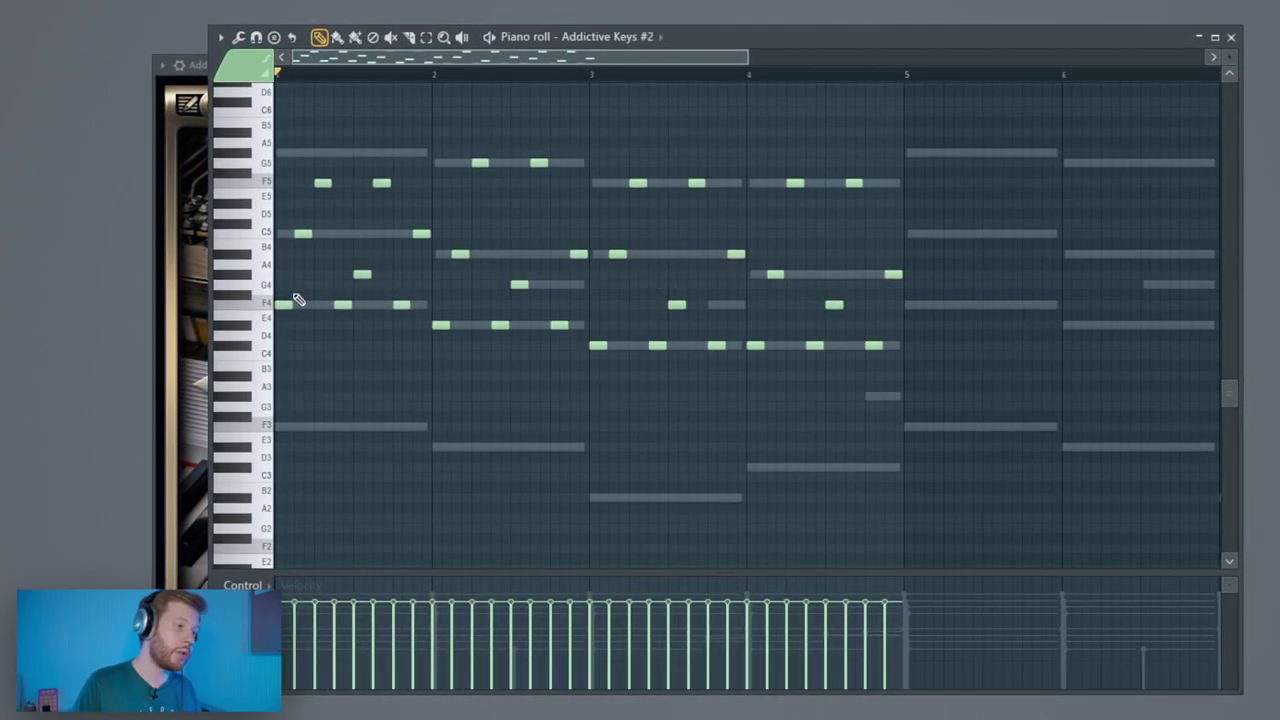
- Vary the velocities of the piano arpeggio notes and transpose the whole arpeggio up one octave
scroll(363, 88, up, 3)
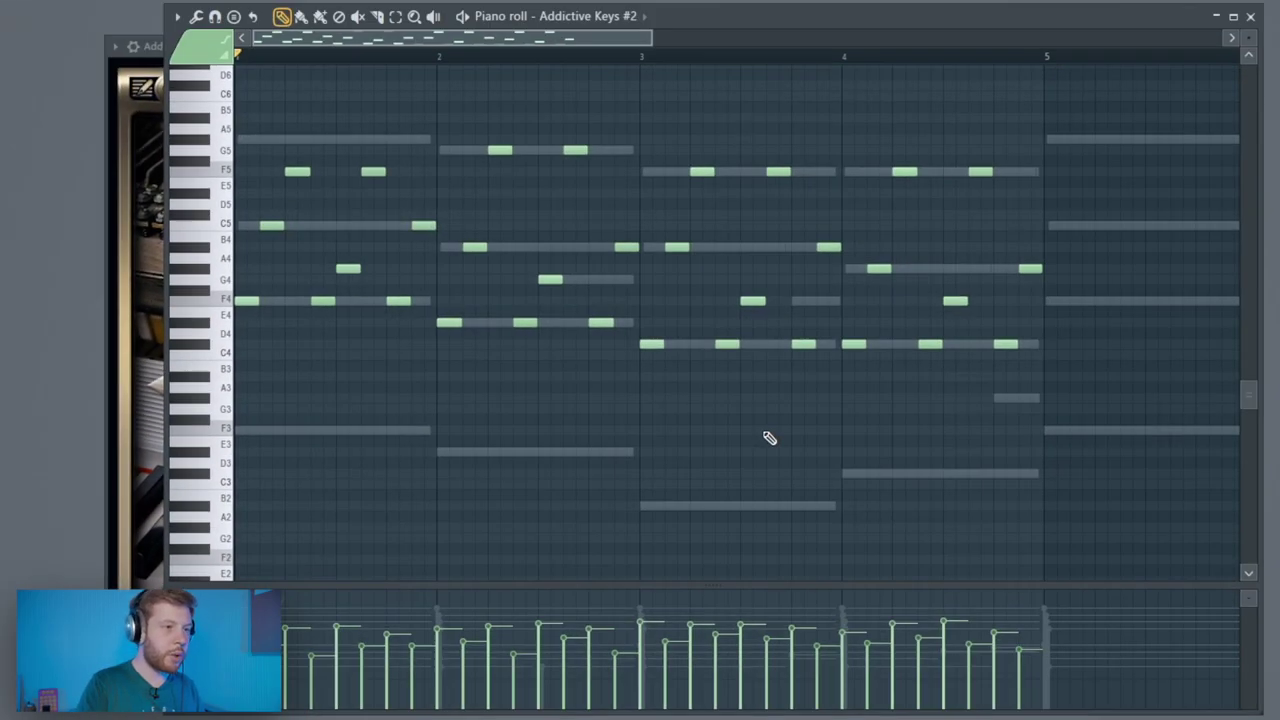
key(ctrl+Up)
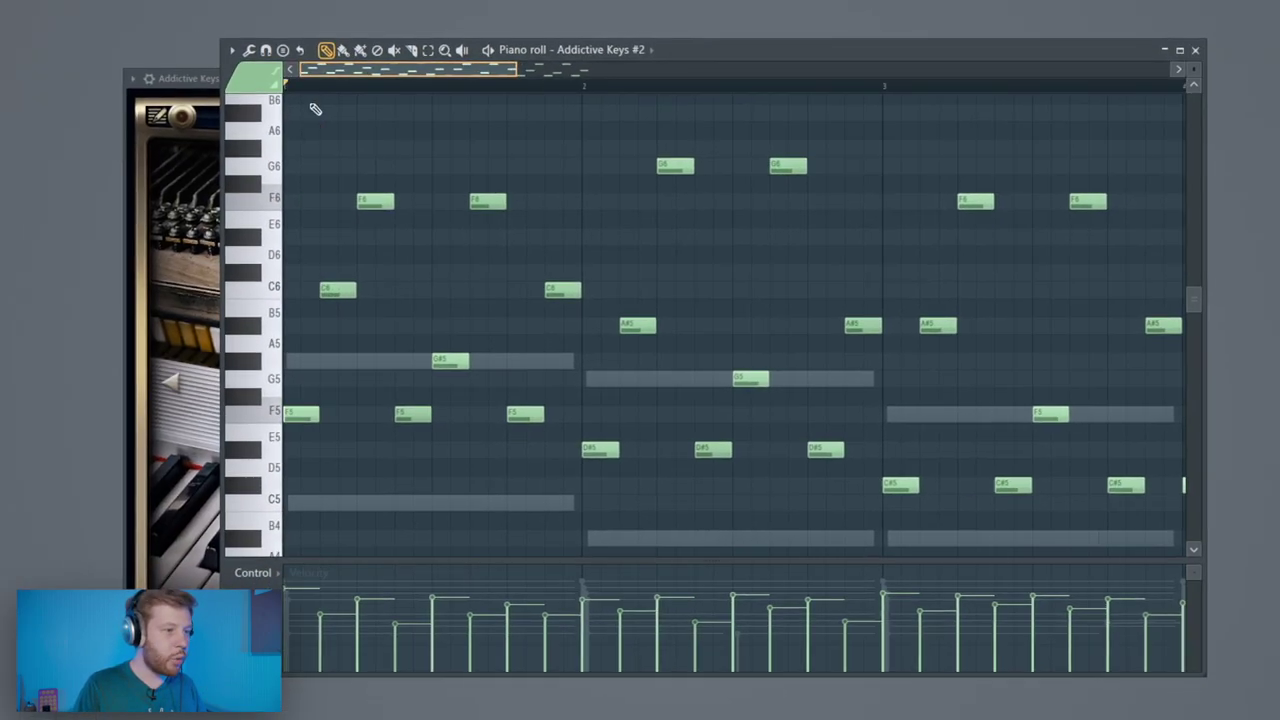
- Draw a low melody under the arpeggio with half-bar notes F4 and G#4 in bar 1 and a full-bar G4 in bar 2, and play it
scroll(334, 351, down, 5)
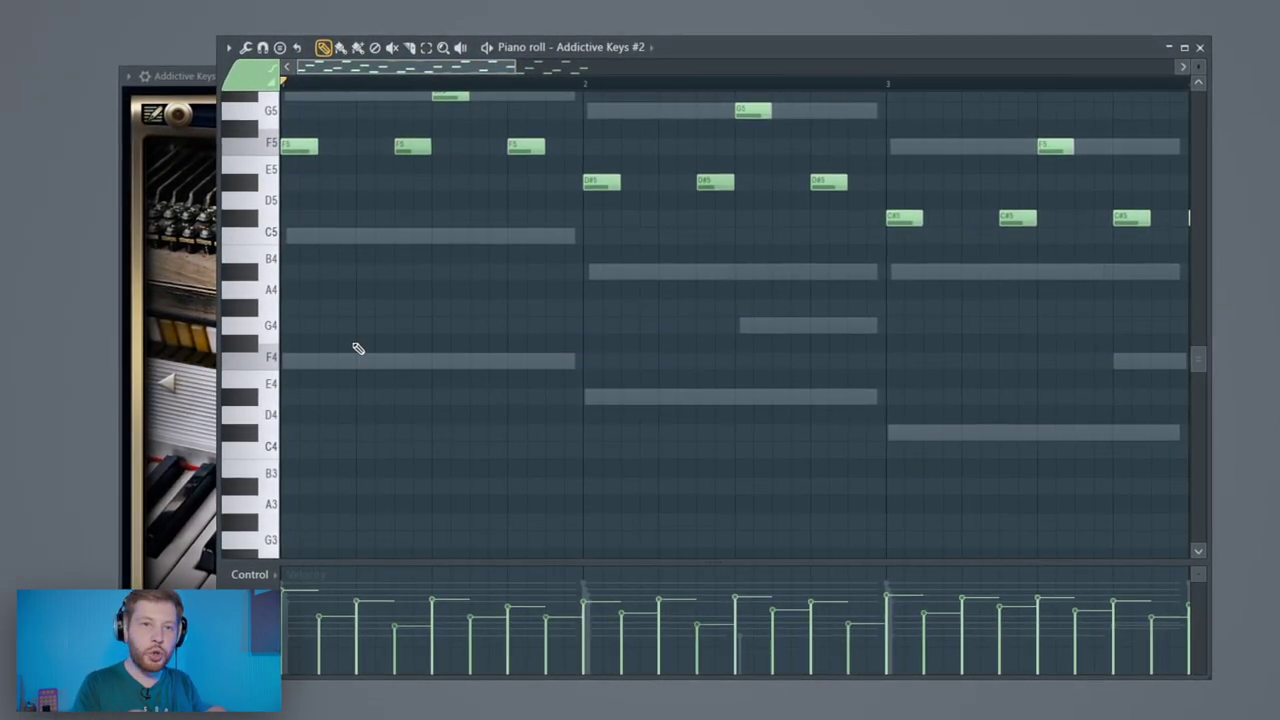
scroll(355, 335, up, 2)
scroll(360, 328, down, 2)
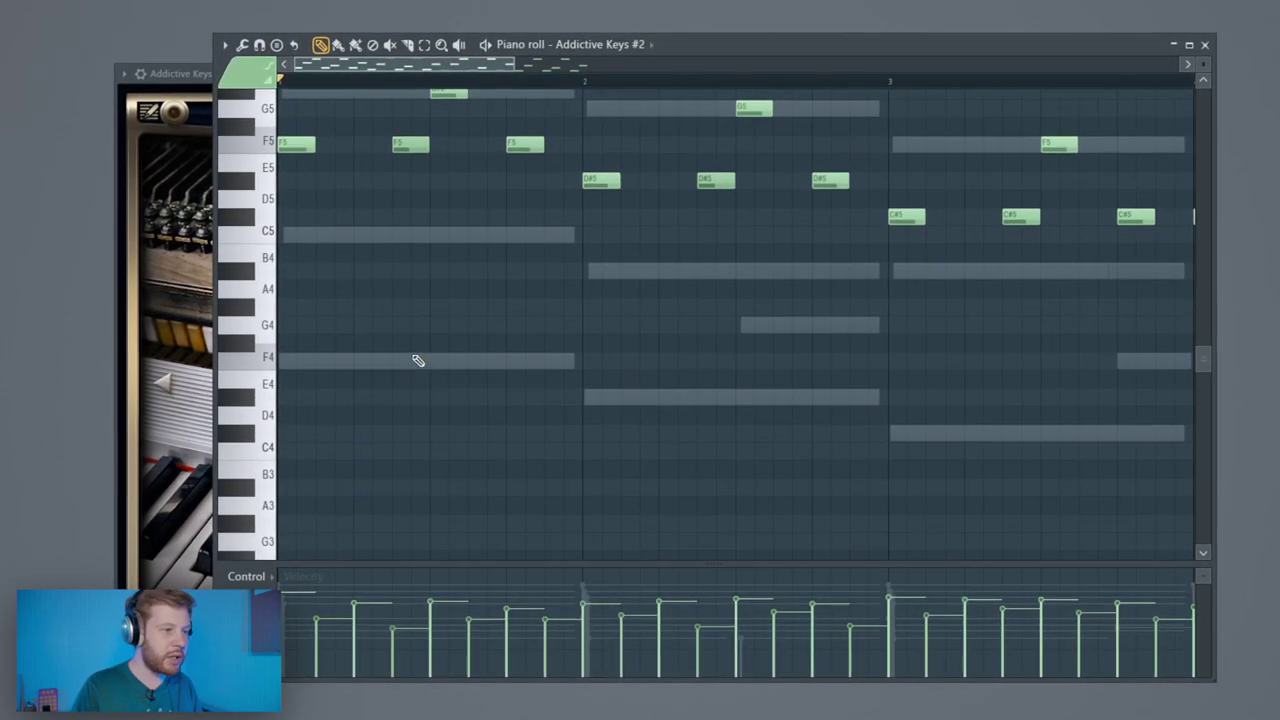
click(288, 360)
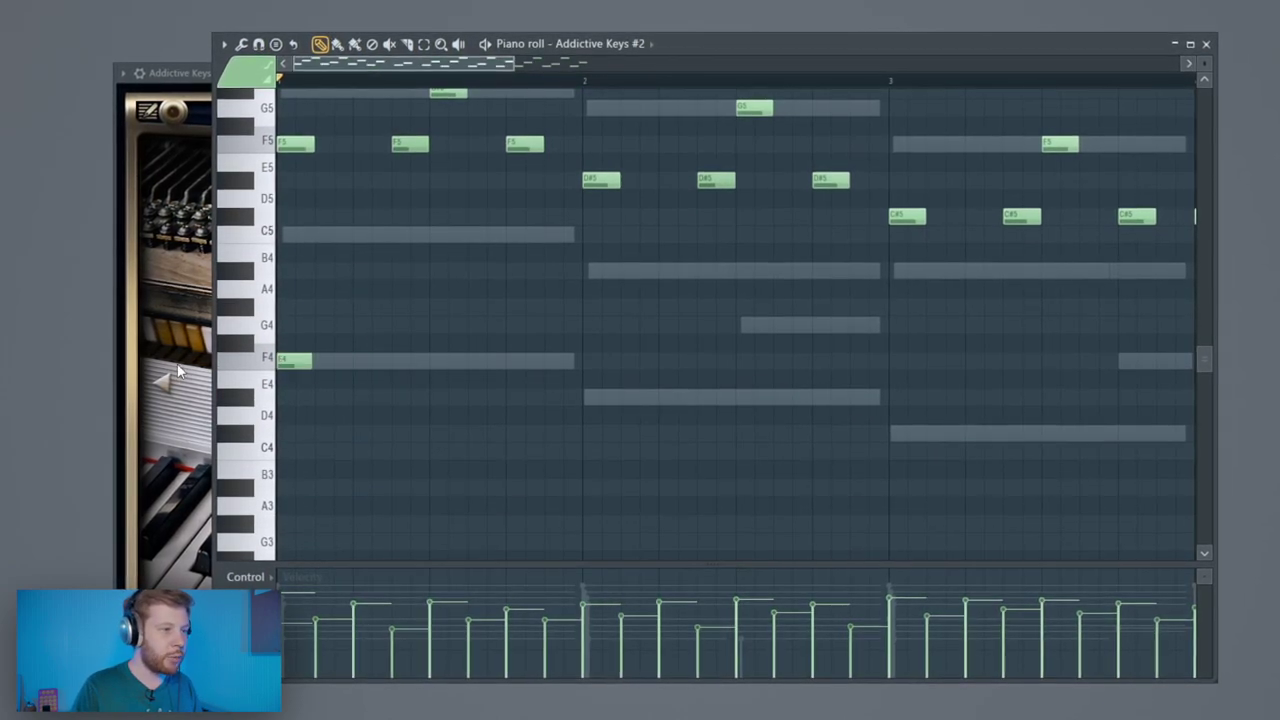
drag(305, 362, 578, 381)
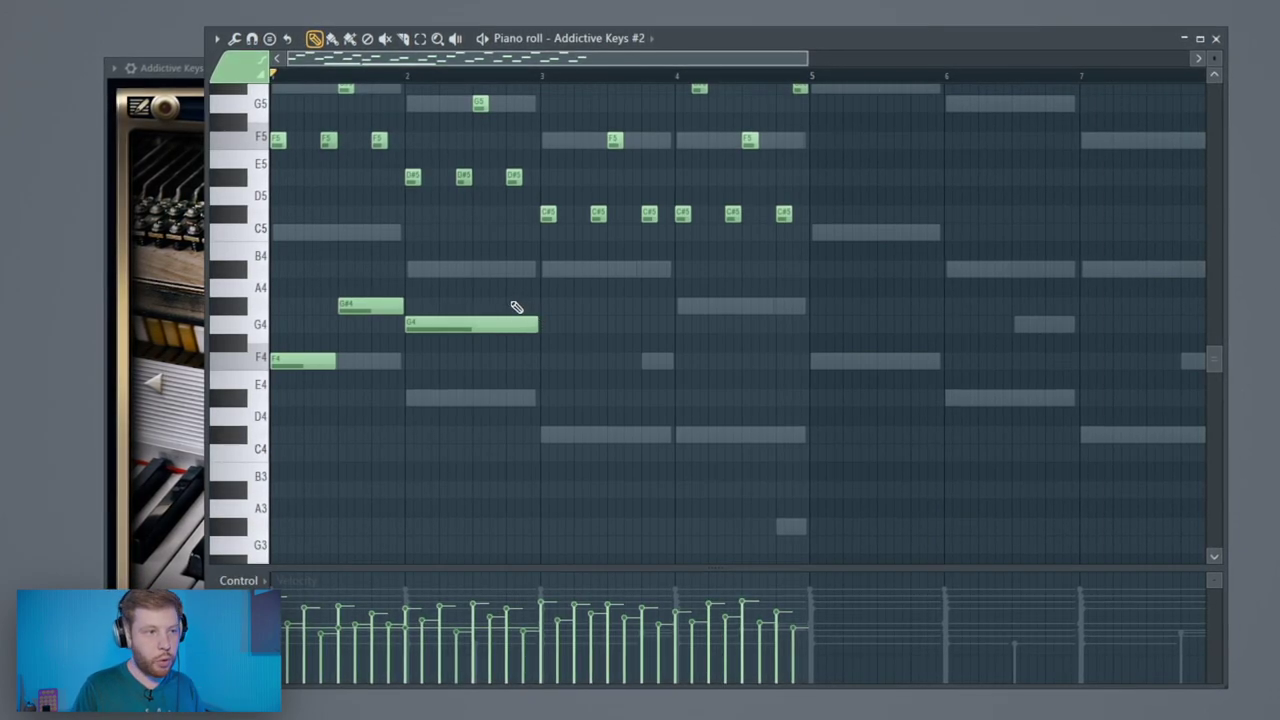
drag(575, 262, 320, 500)
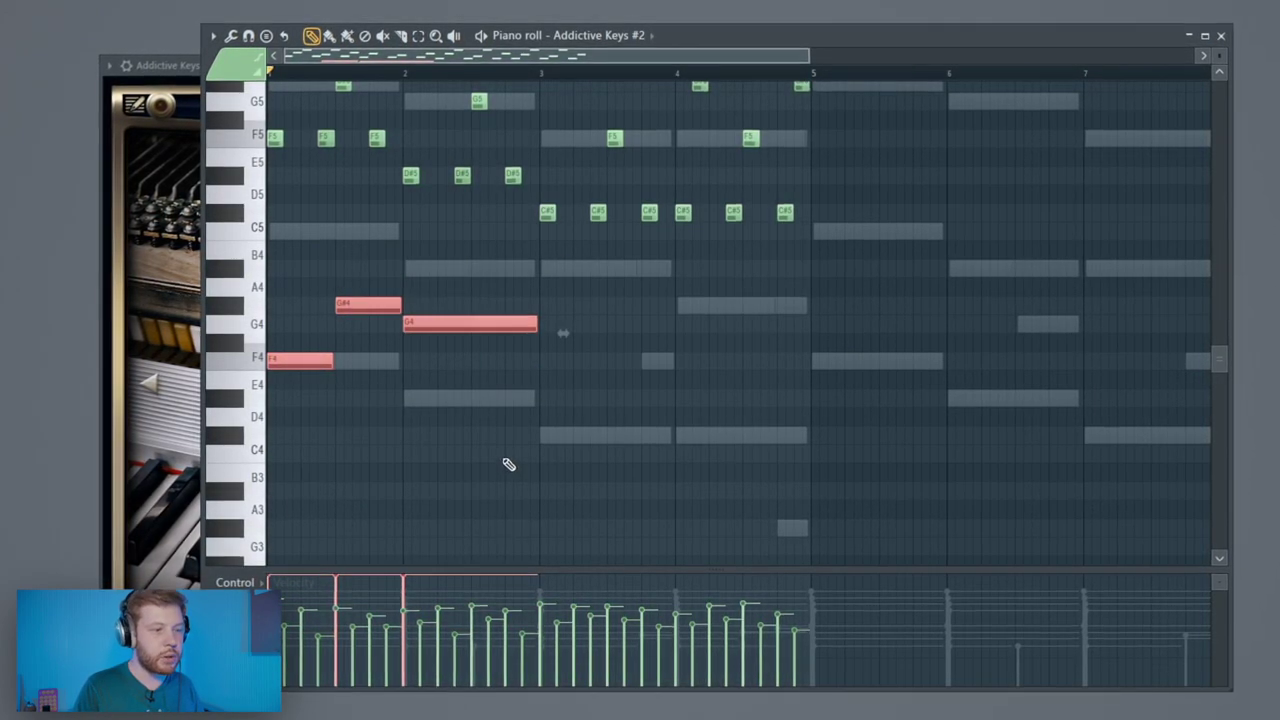
key(space)
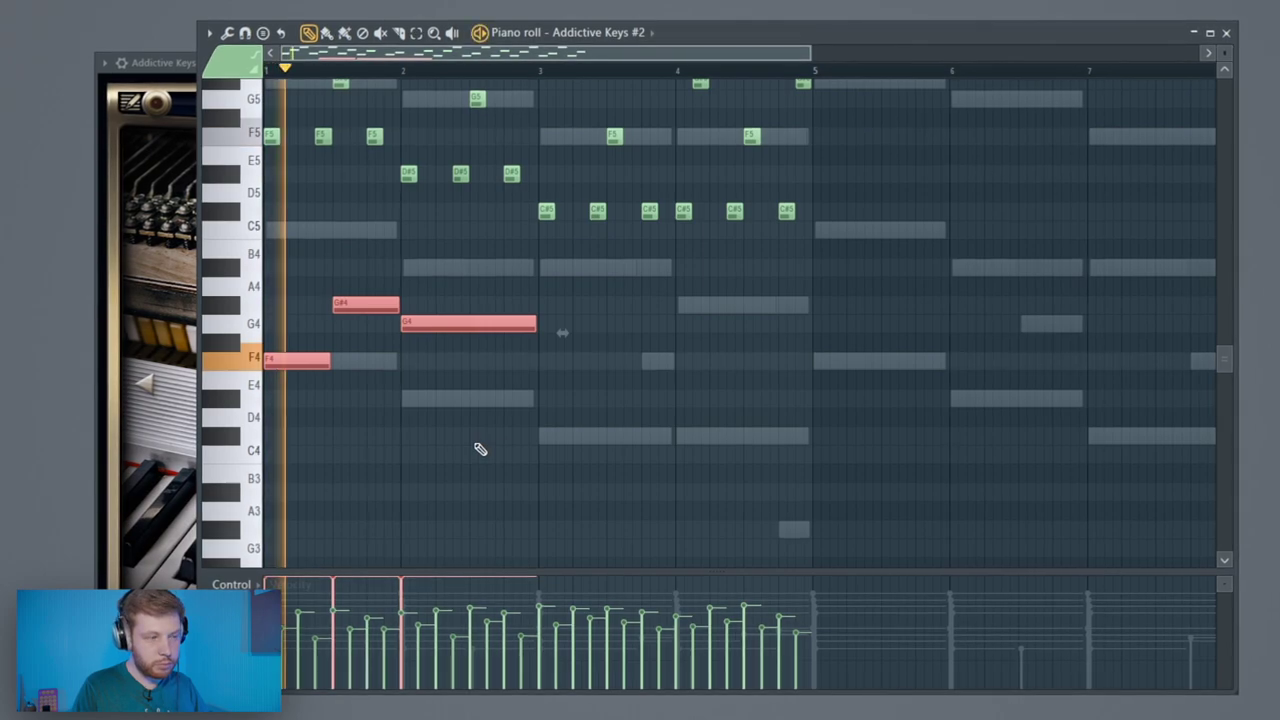
- Continue the low melody with a full-bar F4 in bar 3 and half-bar notes C#4 and G#3 in bar 4
click(476, 449)
drag(570, 303, 620, 360)
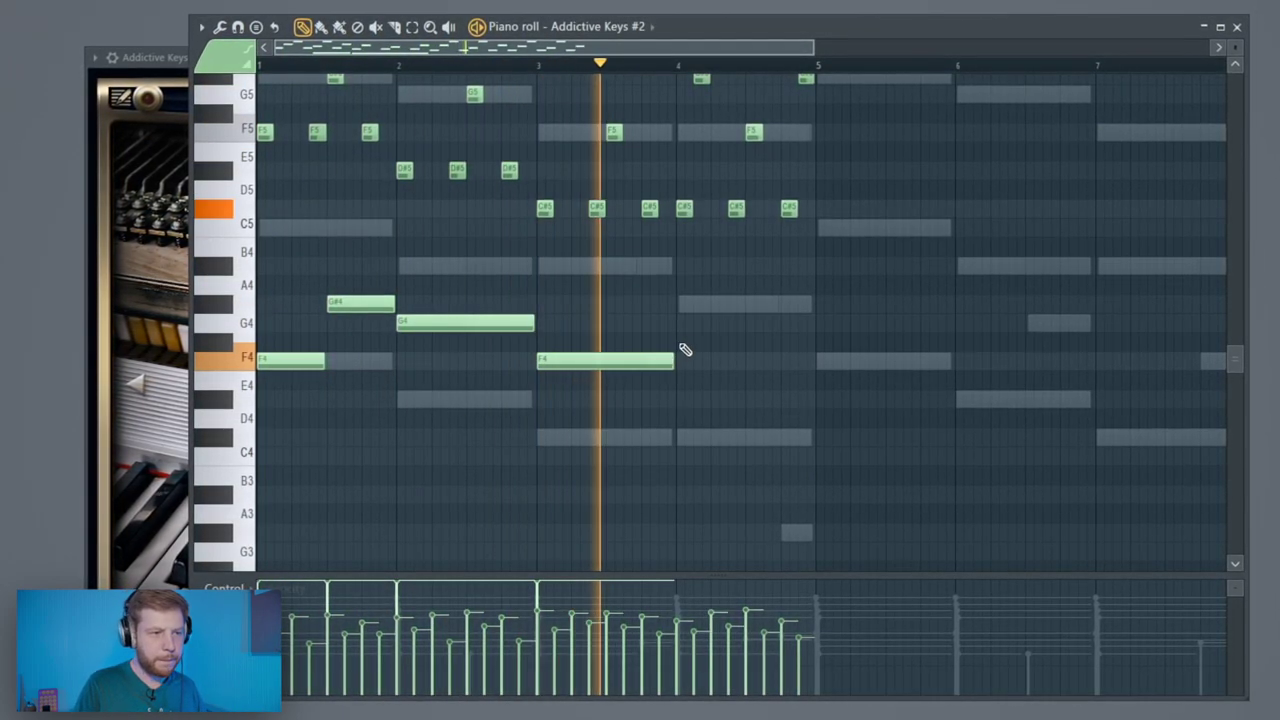
click(677, 304)
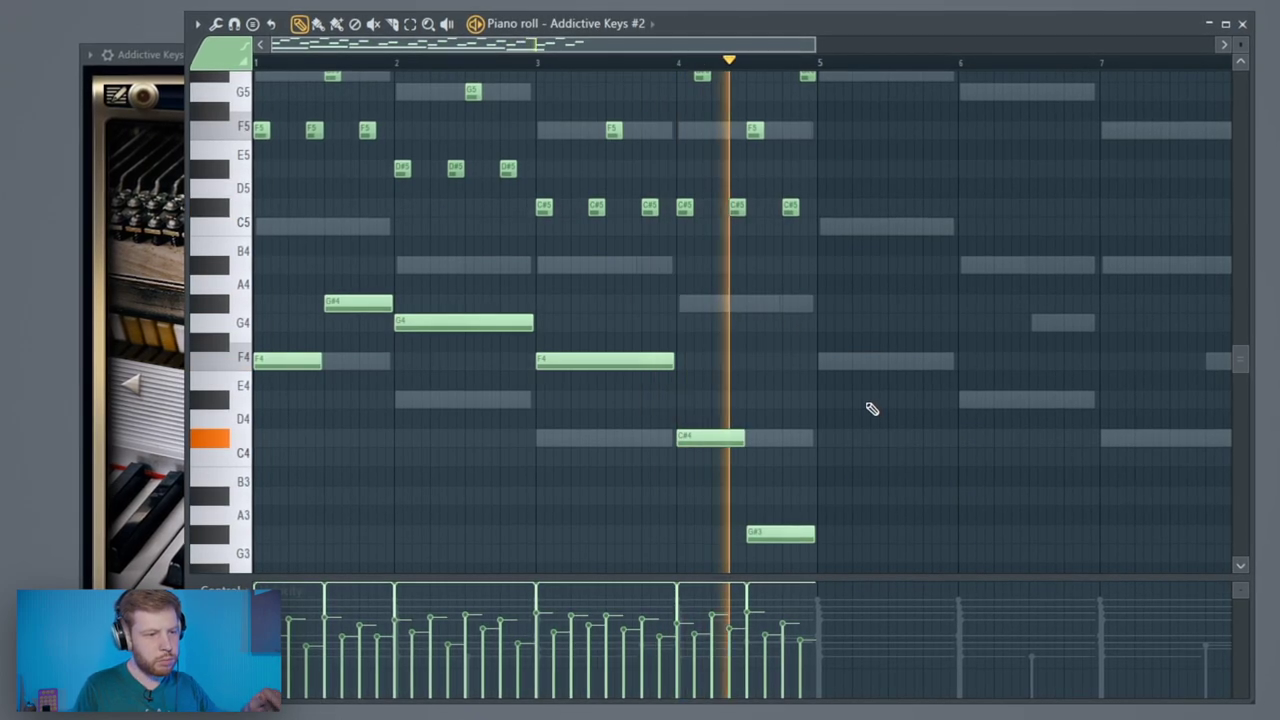
- Duplicate the melody and arpeggio into bars 5 to 8, with the melody on A#4 in bar 7 and ending on G#4, and play them
drag(808, 373, 819, 366)
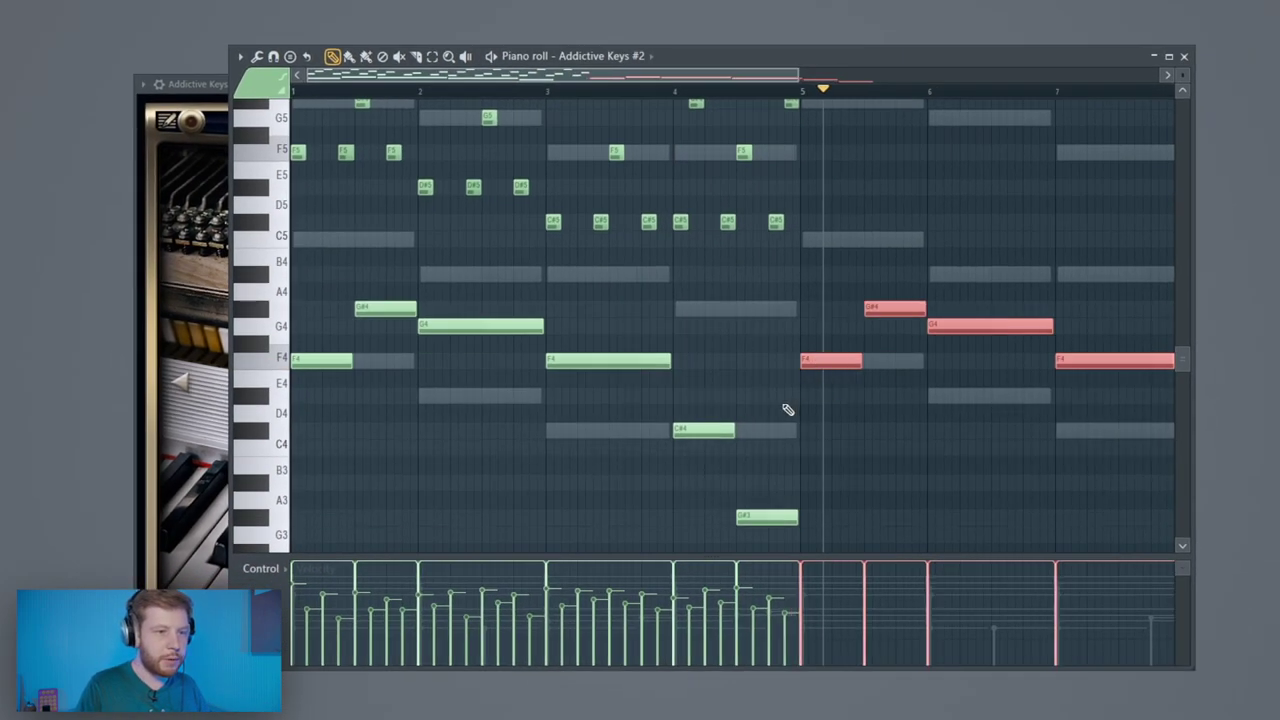
scroll(795, 410, down, 3)
ctrl+click(760, 462)
scroll(770, 494, up, 1)
scroll(789, 494, down, 1)
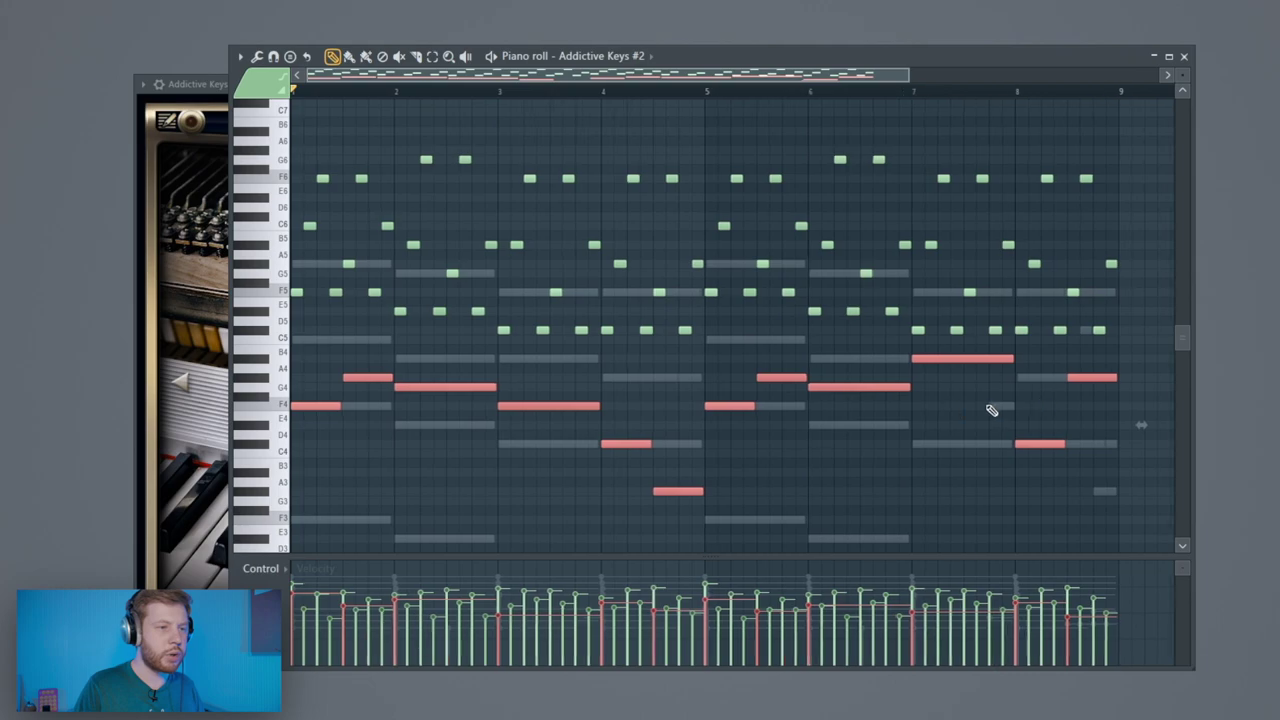
key(space)
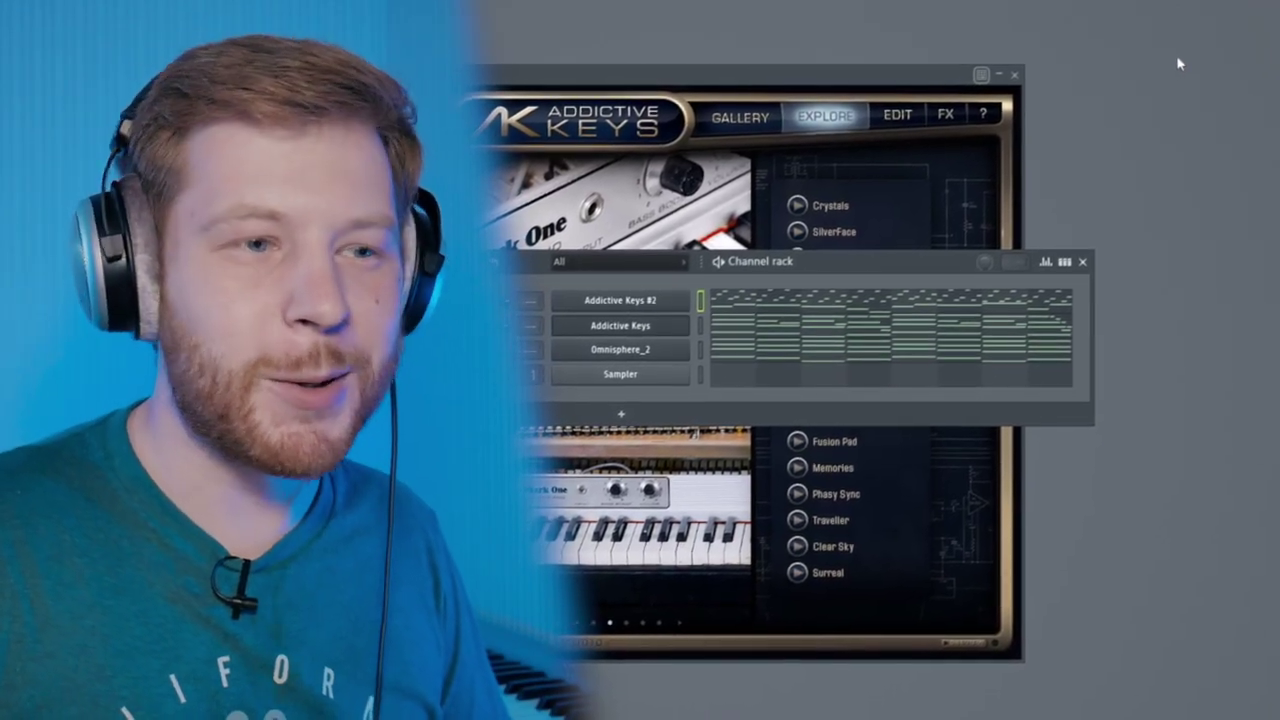
- Insert an Ample Guitar G II instrument channel
right_click(614, 305)
mouse_move(721, 407)
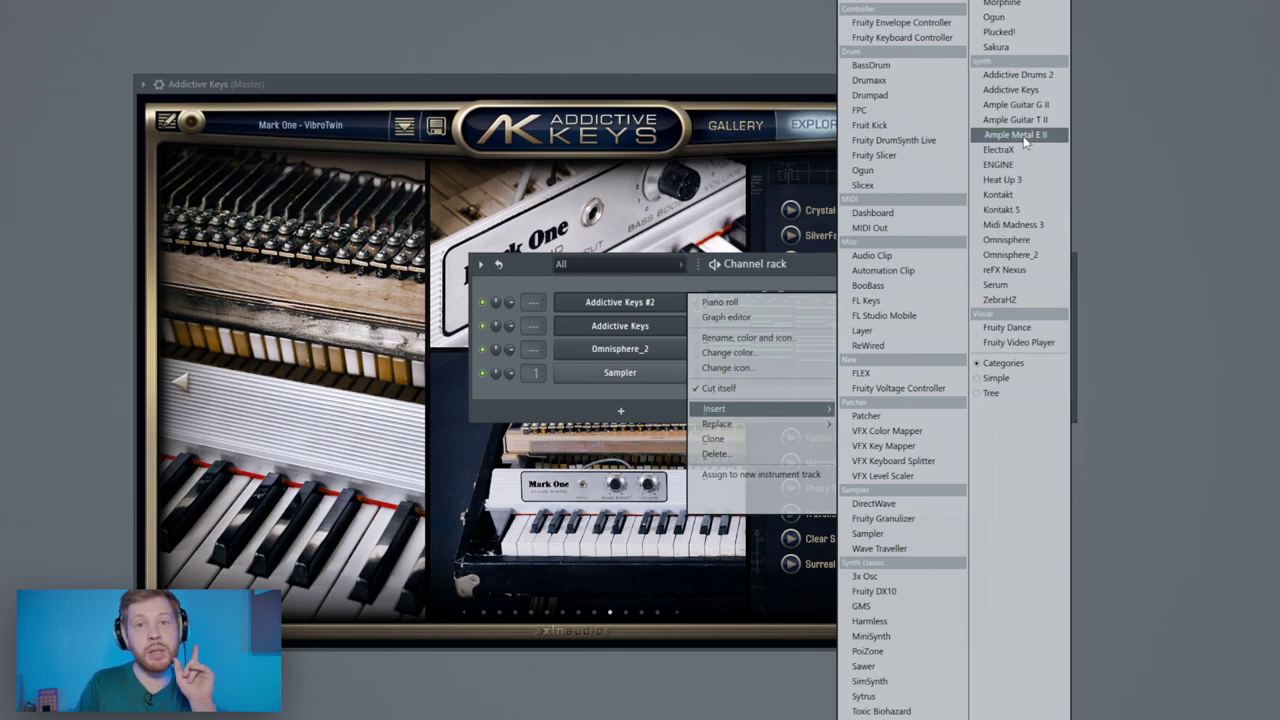
click(1028, 106)
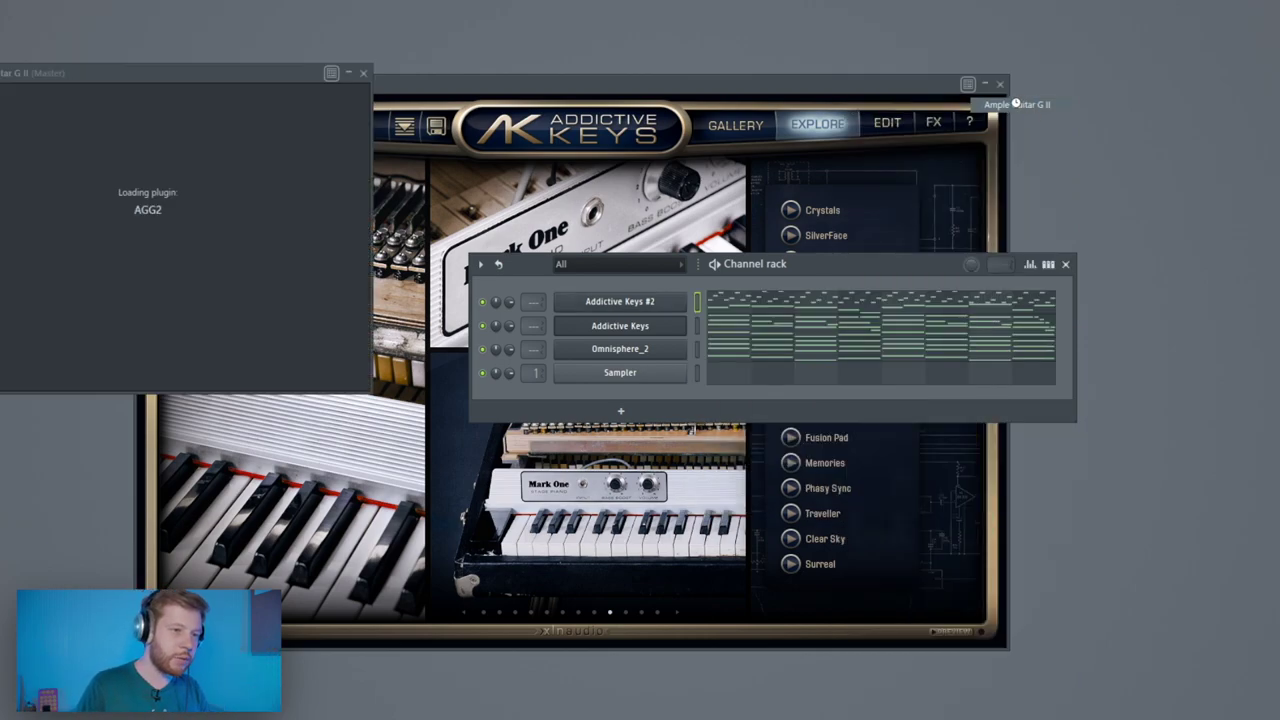
- Copy only the arpeggio notes from Addictive Keys #2 into the Ample Guitar G II piano roll
click(727, 326)
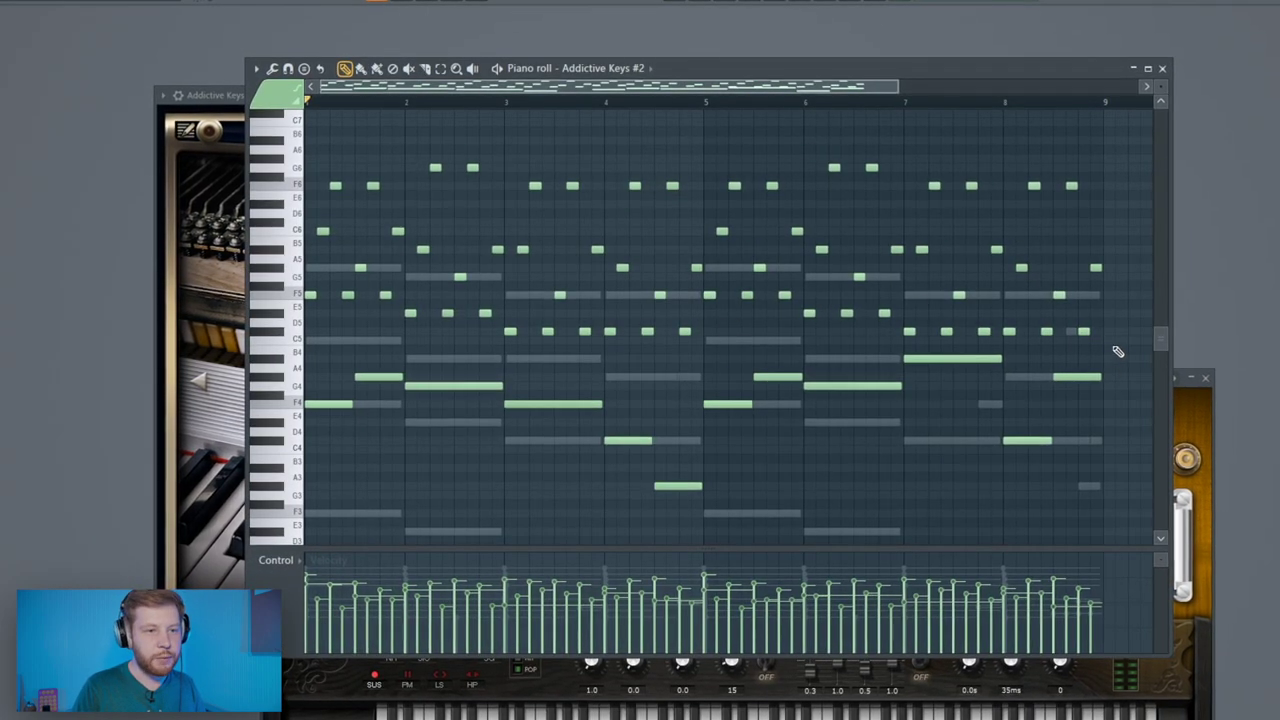
drag(1126, 339, 302, 157)
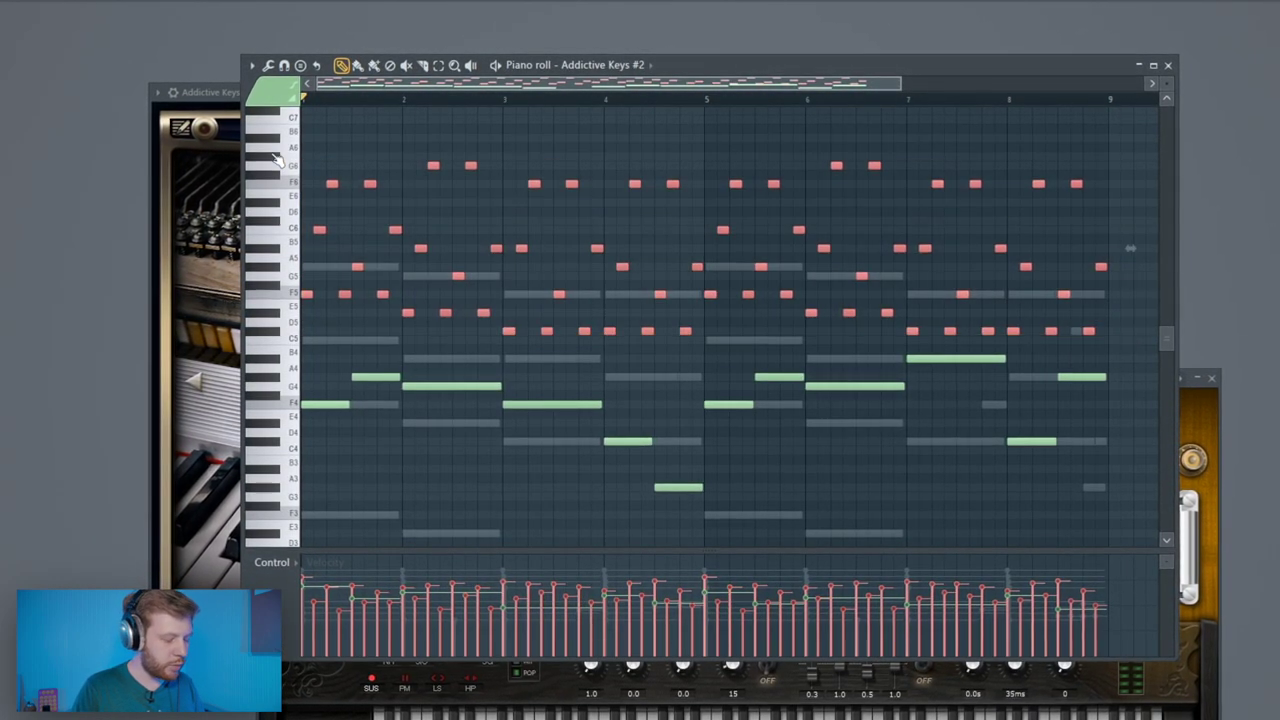
click(575, 64)
click(600, 90)
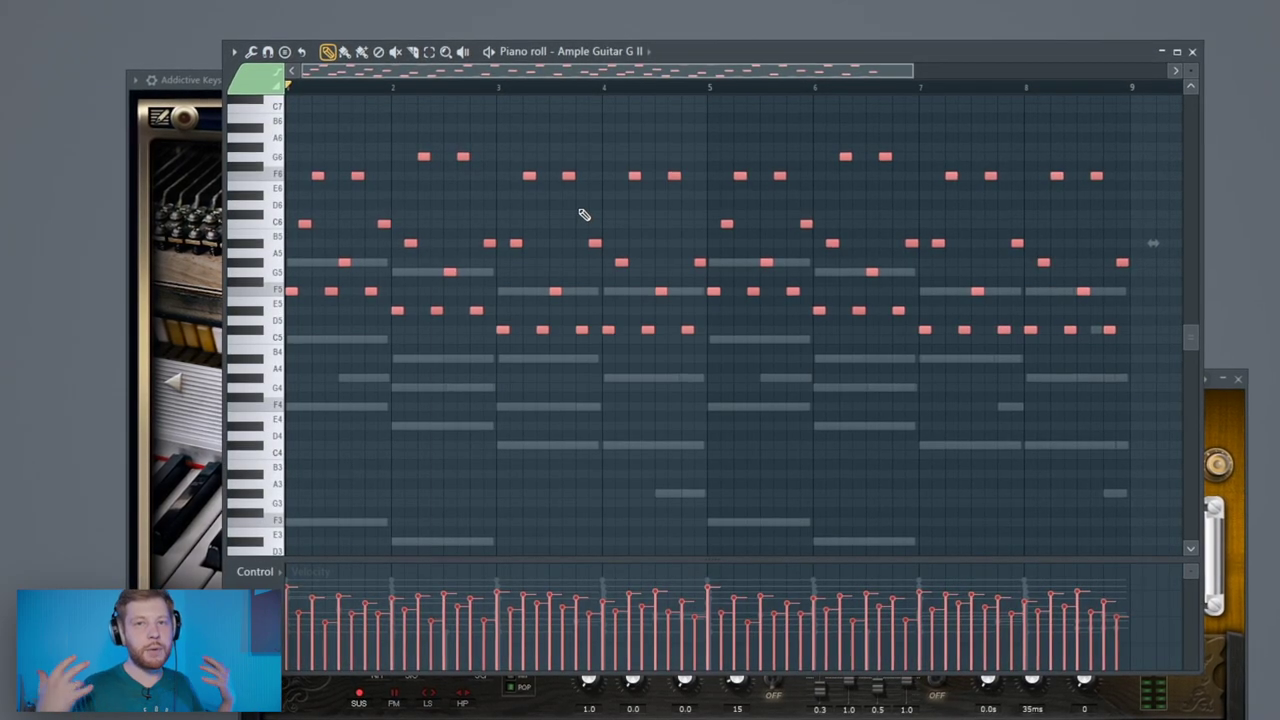
key(ctrl+x)
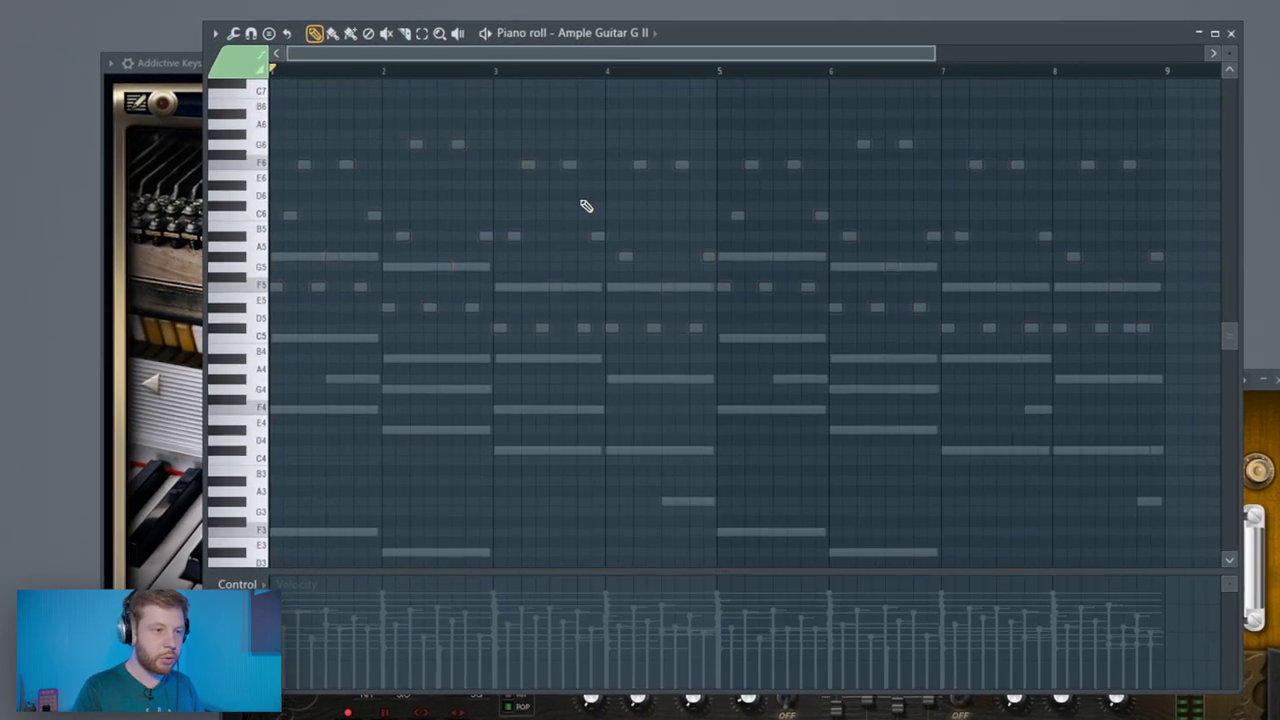
key(KP_Add)
key(ctrl+v)
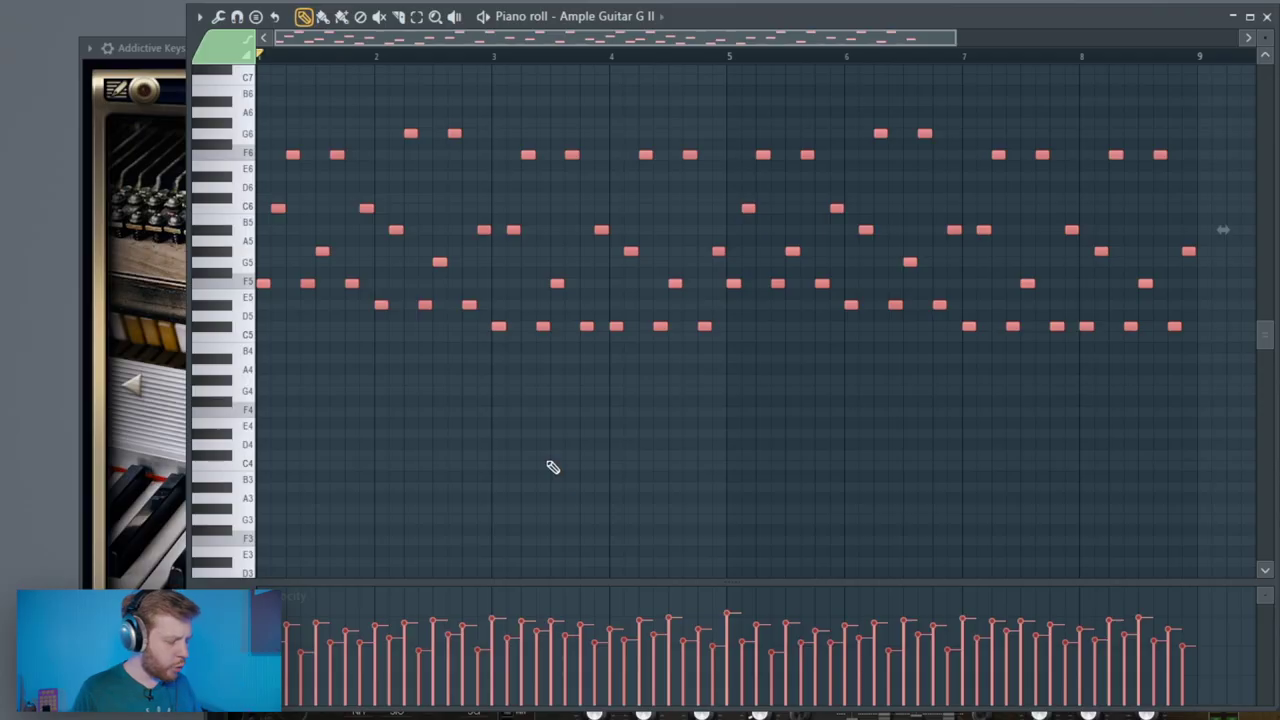
- Scale the guitar note velocities with a higher multiply and a lower offset for more dynamic contrast, and play the part
key(alt+x)
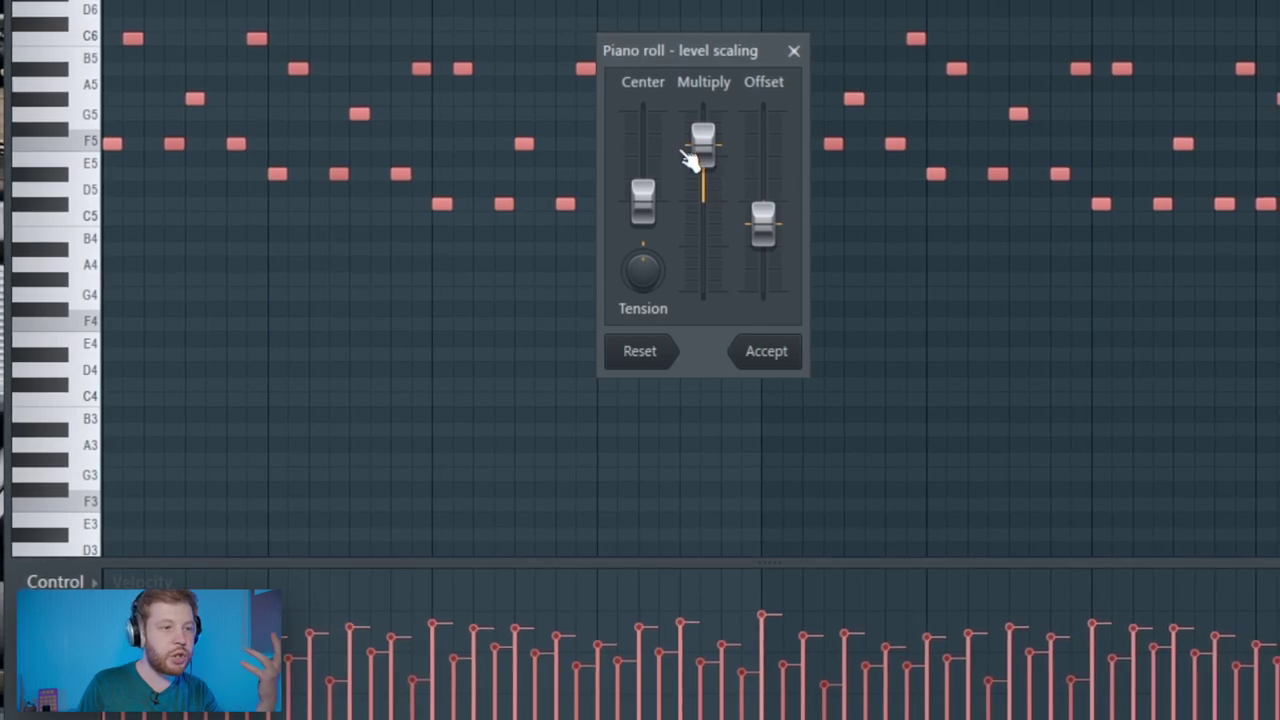
drag(703, 145, 705, 104)
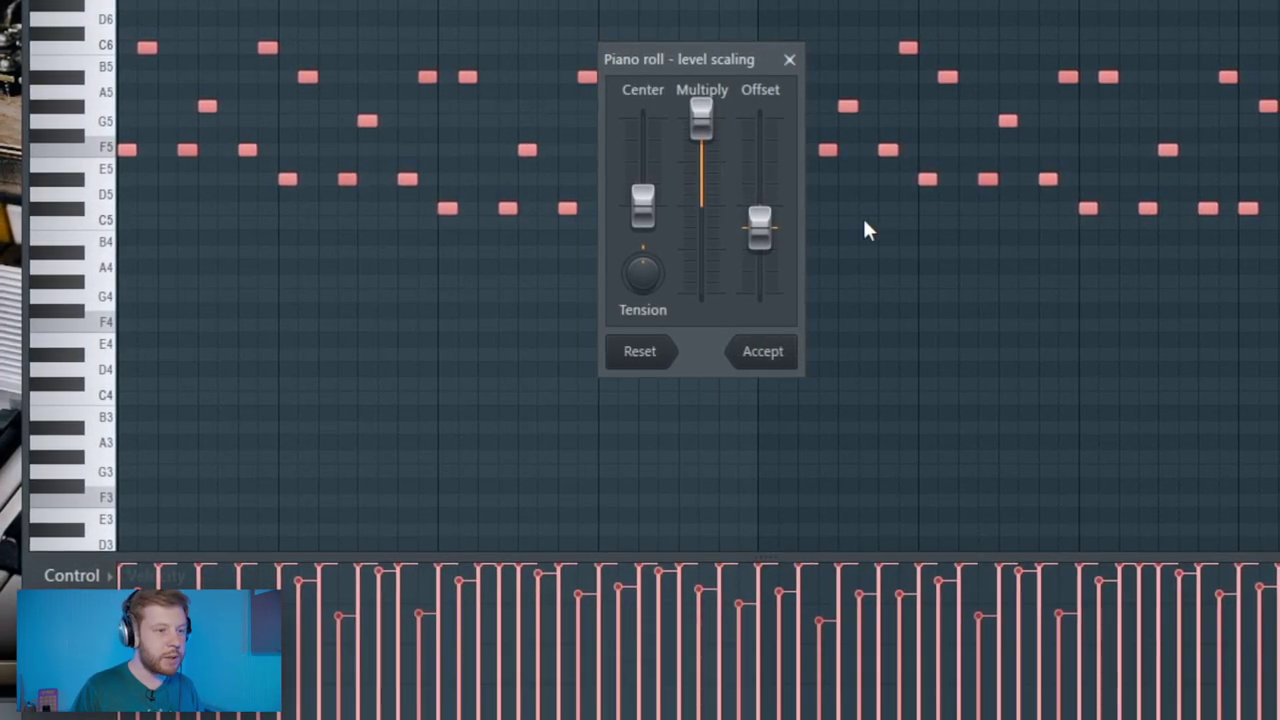
drag(757, 229, 757, 261)
key(space)
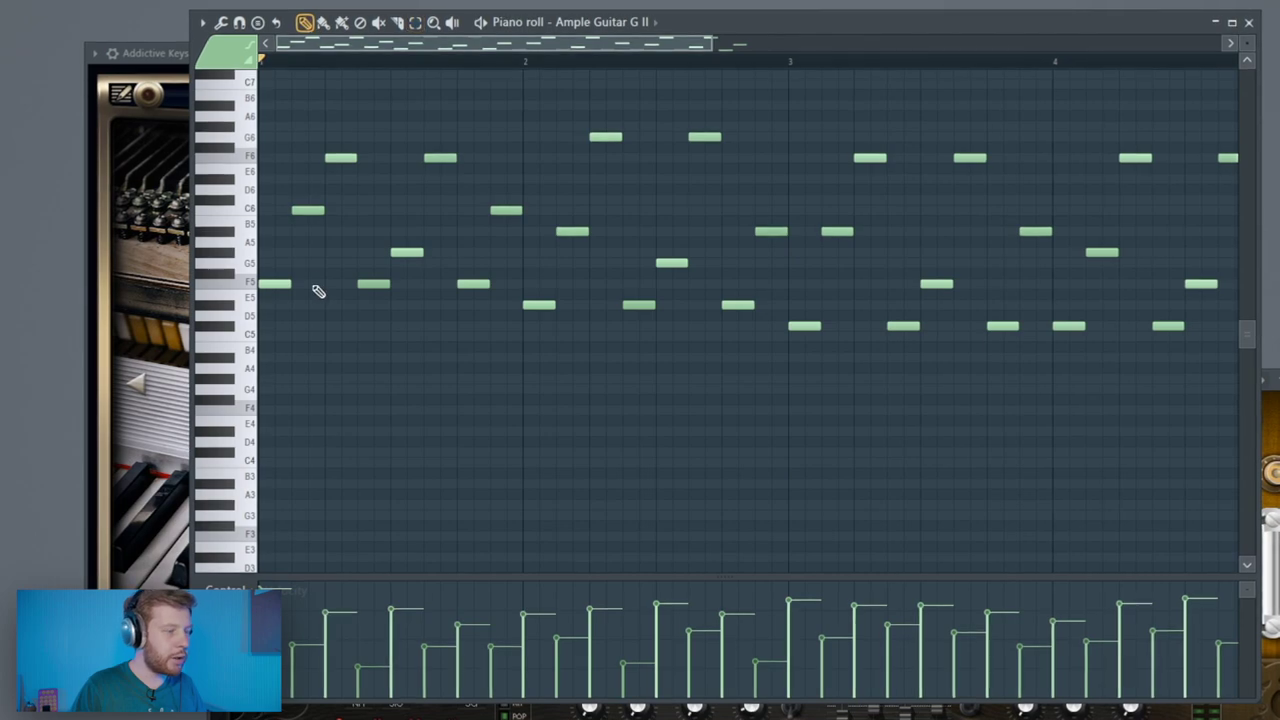
- Remove the guitar notes in bars 5 to 8 and lengthen the notes in bars 1 to 4 so they ring over each other
drag(340, 268, 430, 305)
drag(544, 302, 630, 319)
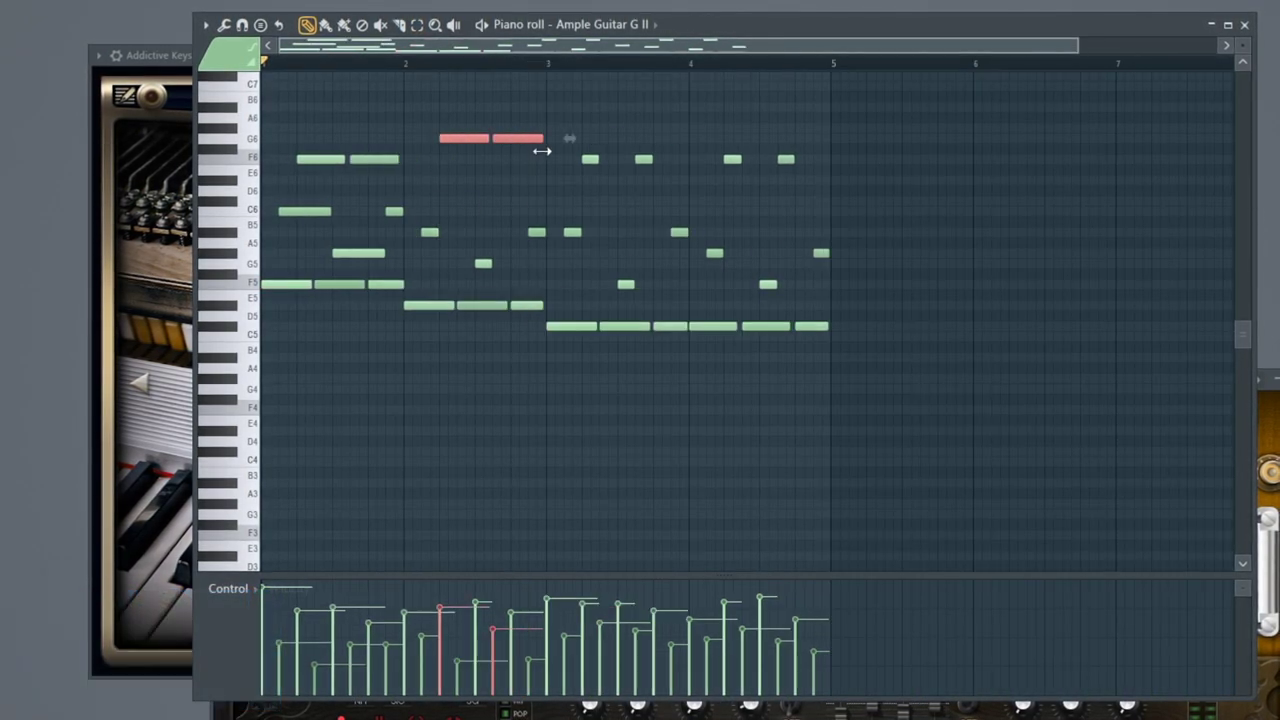
click(628, 285)
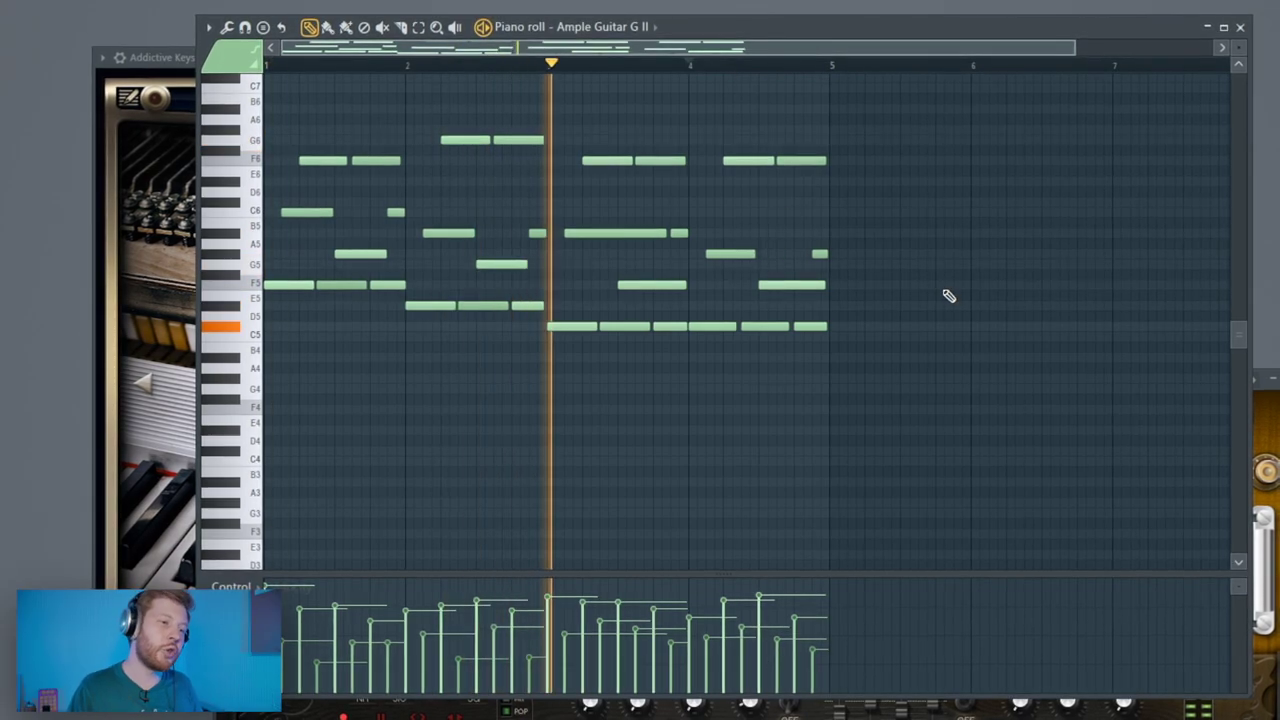
- Duplicate the lengthened guitar notes from bars 1 to 4 into bars 5 to 8
drag(1018, 392, 228, 175)
key(ctrl+a)
key(ctrl+b)
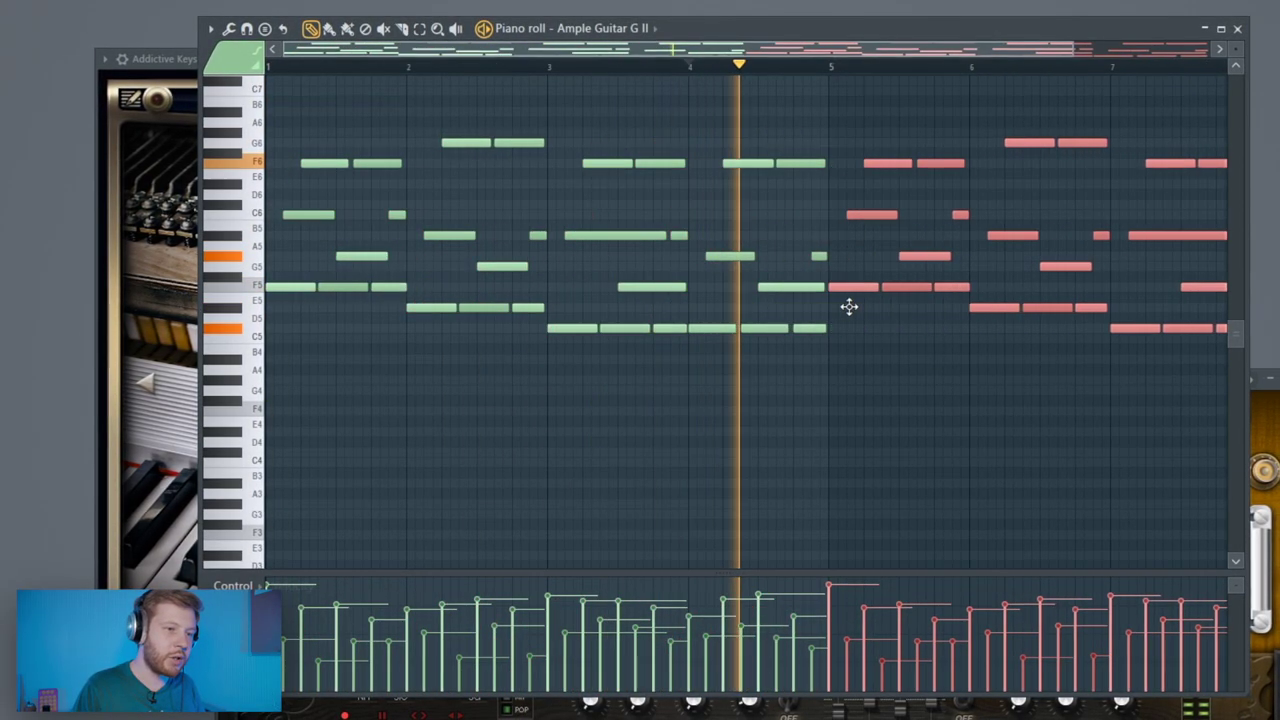
key(ctrl+d)
key(space)
key(ctrl+a)
key(Delete)
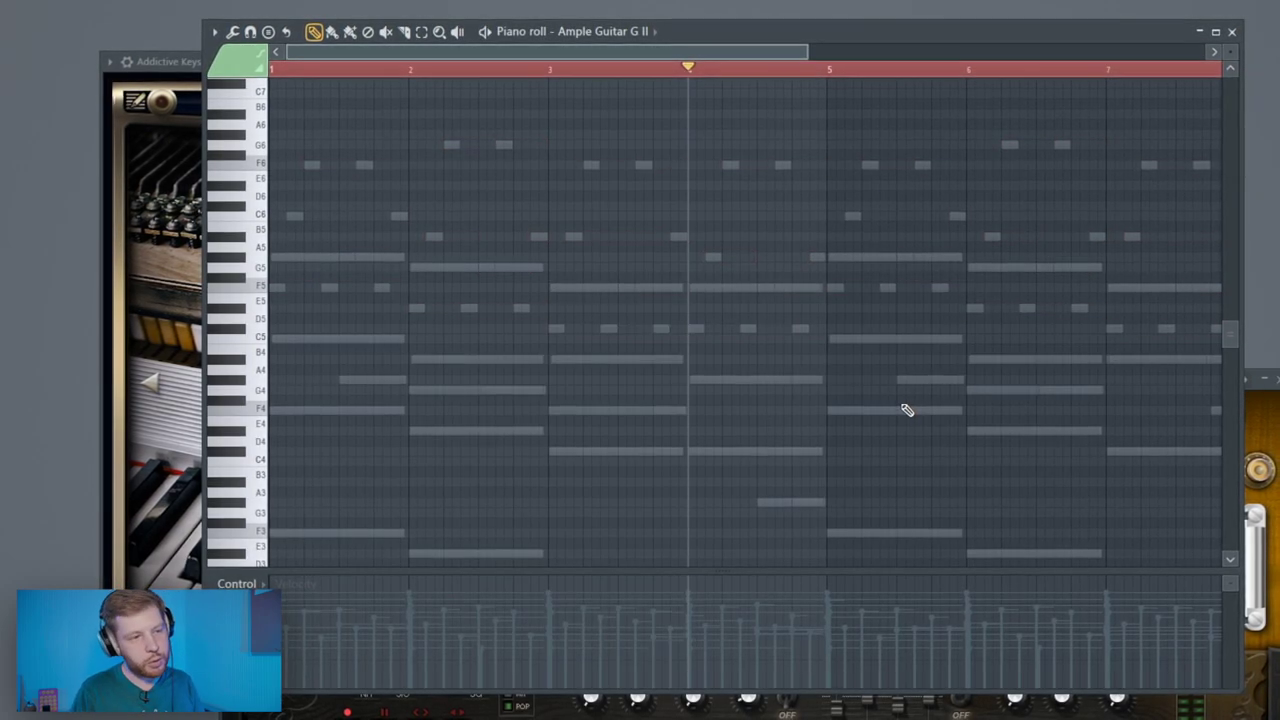
key(ctrl+z)
- Route the four instrument channels to mixer tracks 1 to 4 and solo the Ample Guitar G II track during playback
key(space)
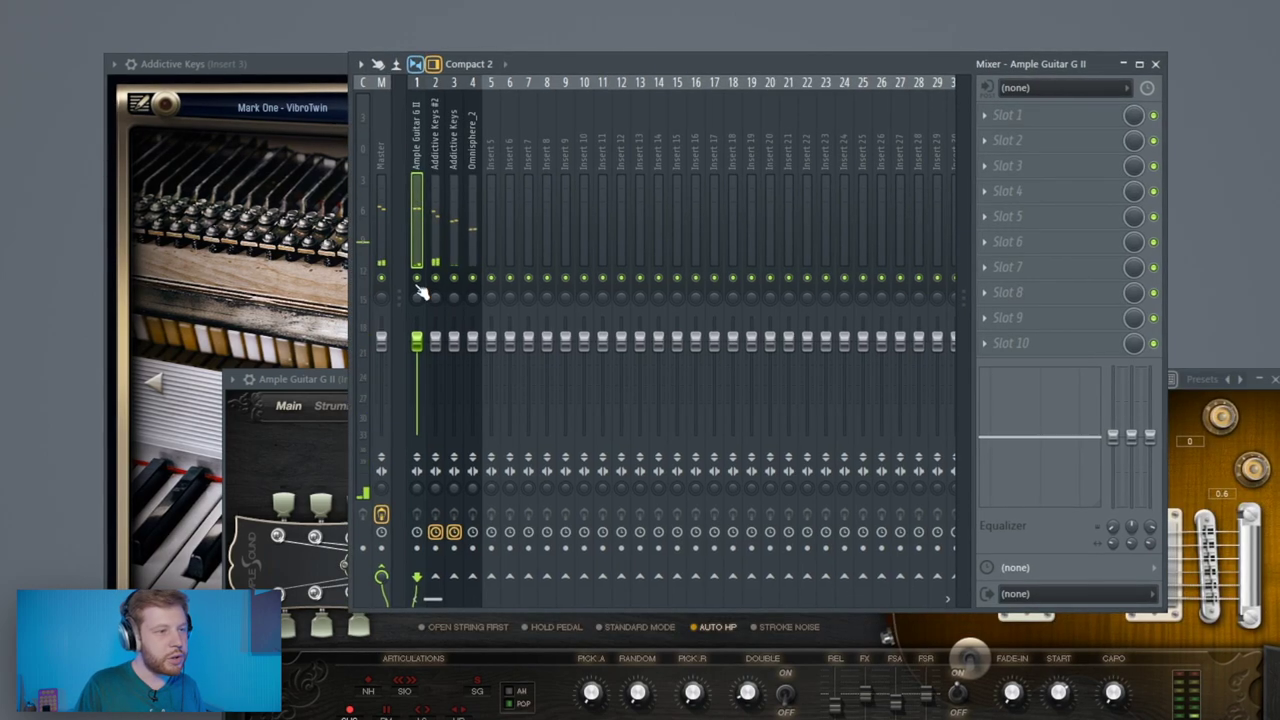
right_click(418, 279)
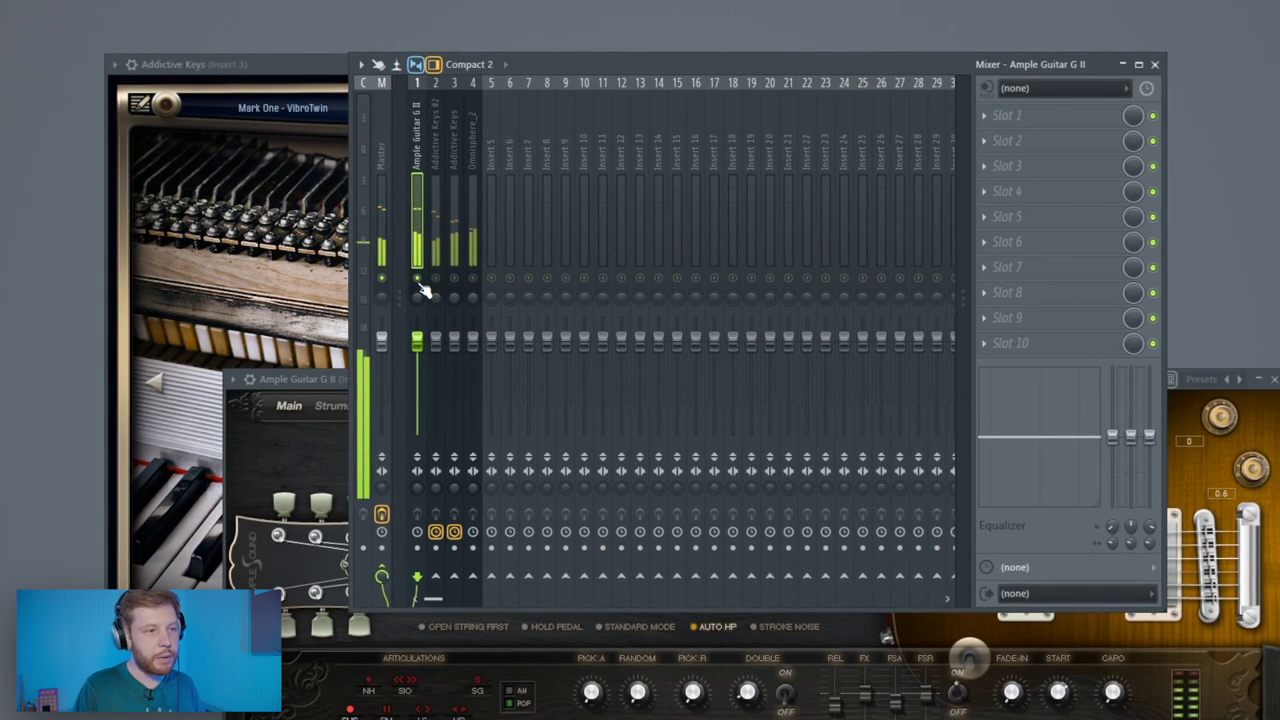
- Load Guitar Rig 5 in the third effect slot of the guitar track and choose the Mellow Tweed preset from the Jazz styles
click(1003, 171)
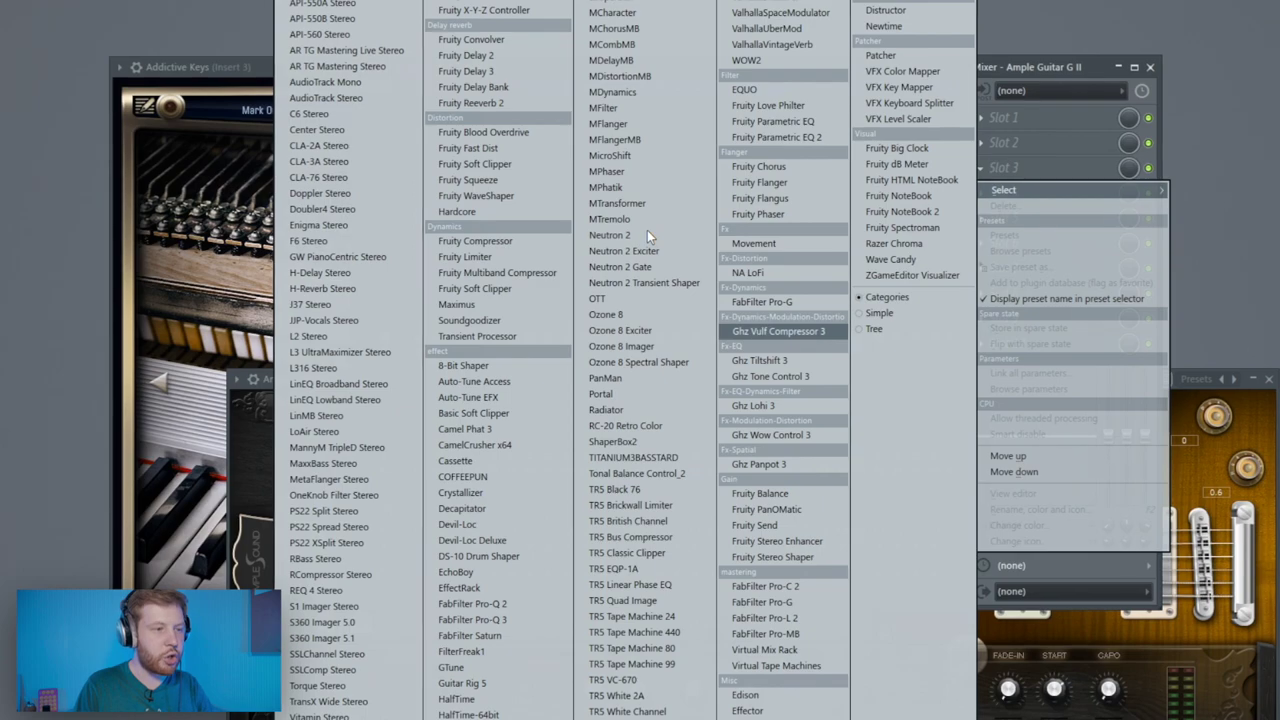
click(462, 683)
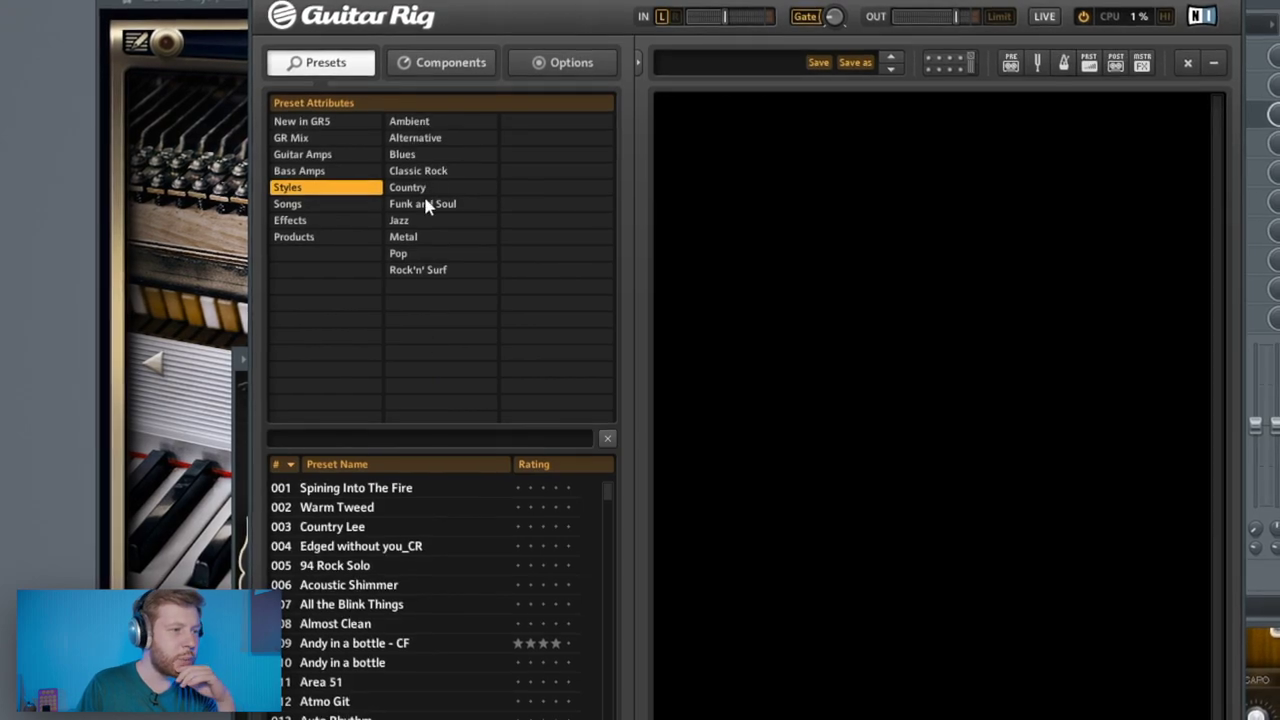
click(414, 253)
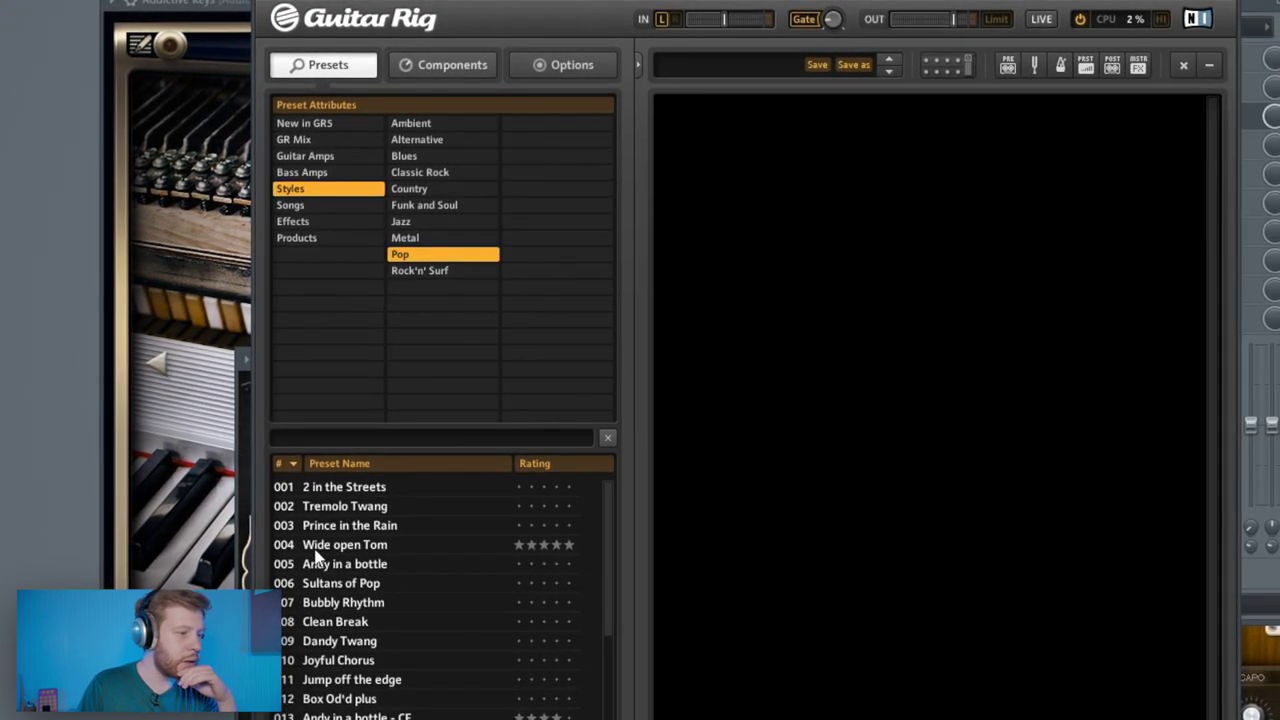
click(401, 221)
click(345, 544)
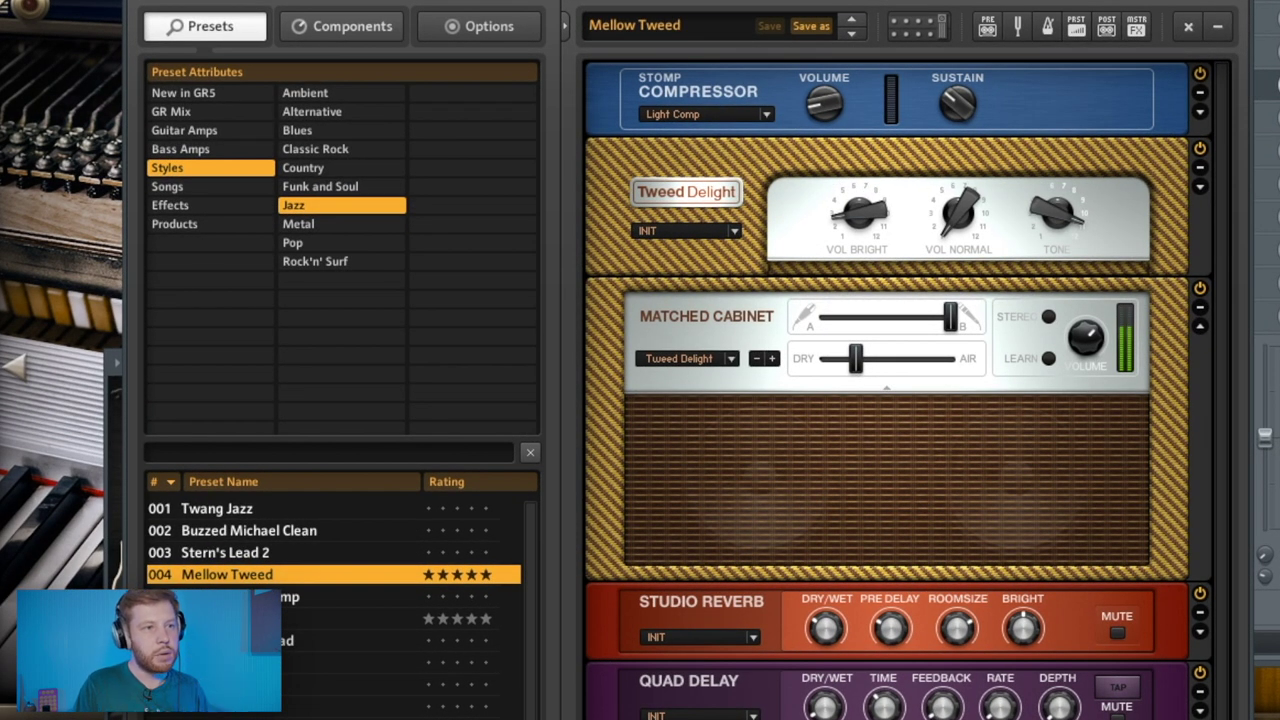
- Show the Ample Guitar G II notes in the piano roll, select all of them and play the pattern
key(F6)
click(908, 120)
click(592, 11)
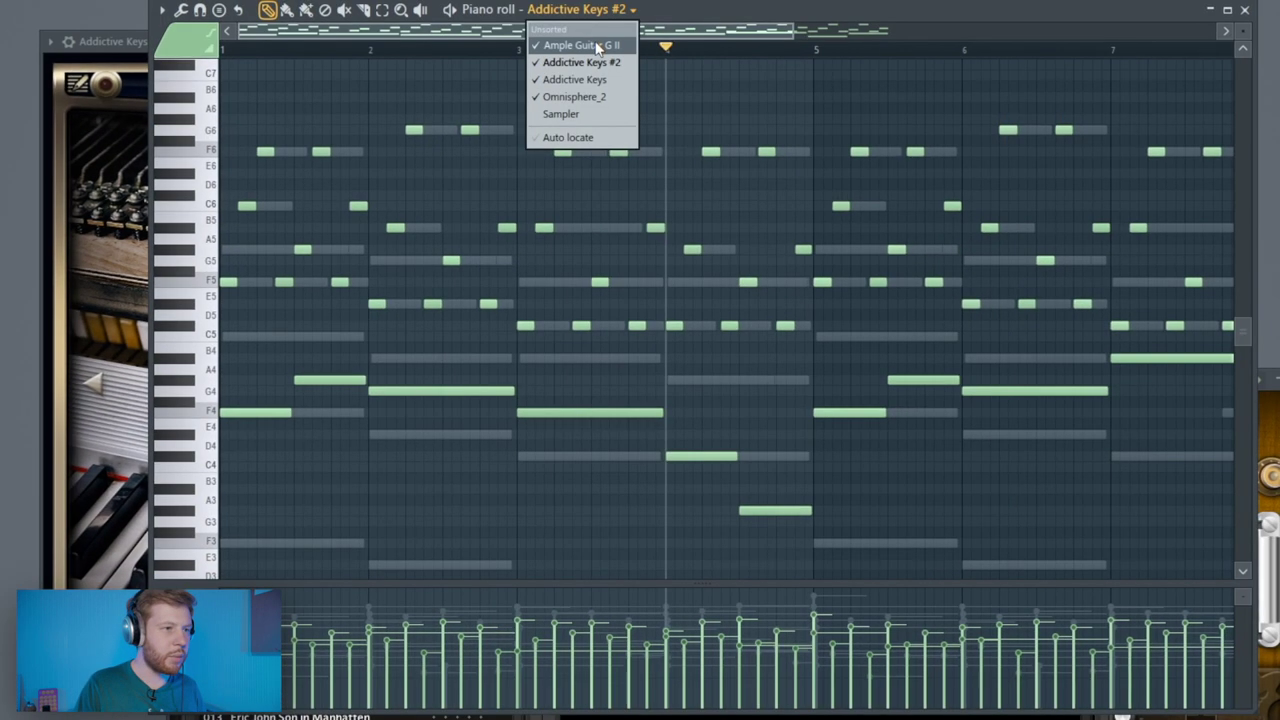
click(597, 46)
scroll(691, 386, down, 3)
key(ctrl+a)
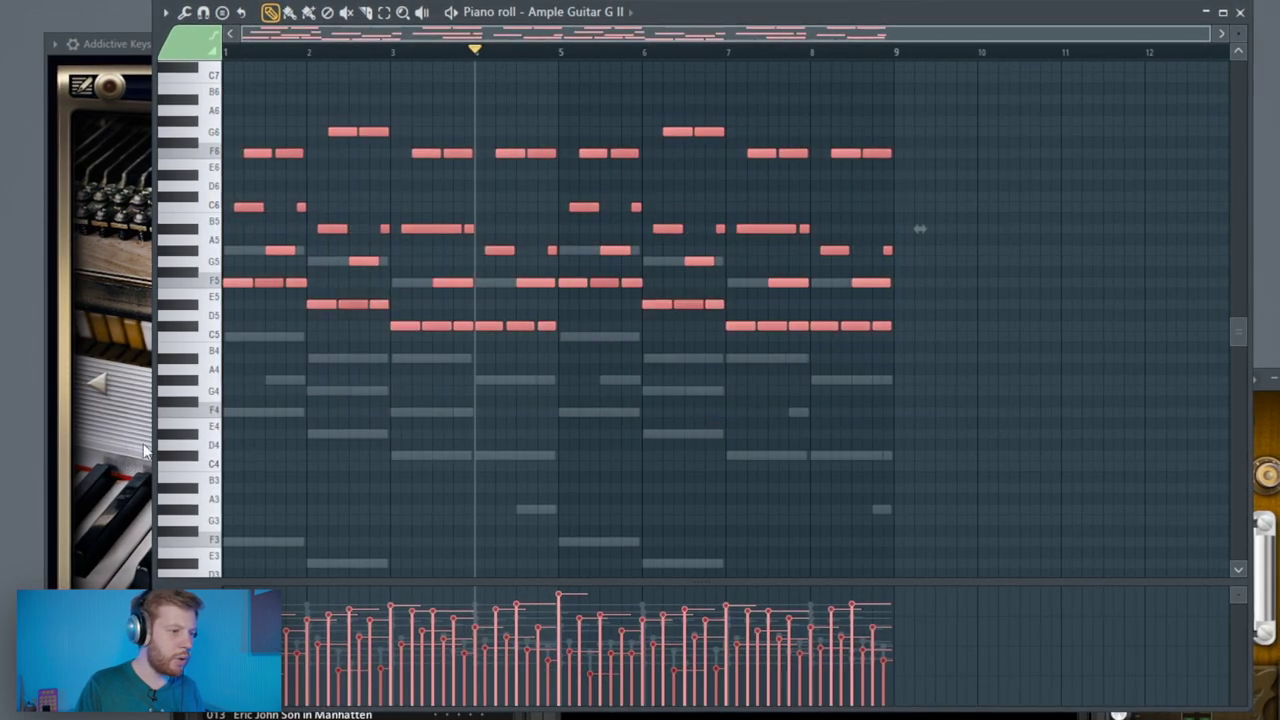
key(space)
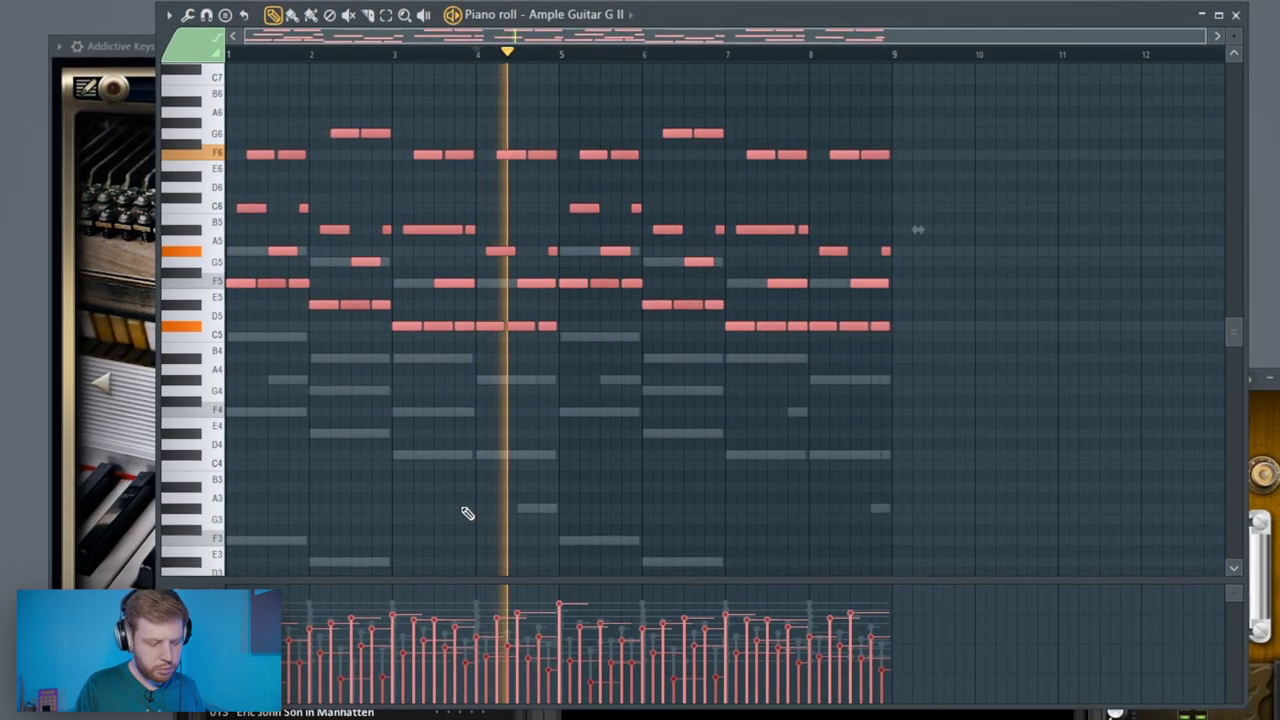
- Load Fruity Parametric EQ 2 in the fourth effect slot of the Ample Guitar G II mixer track
key(F9)
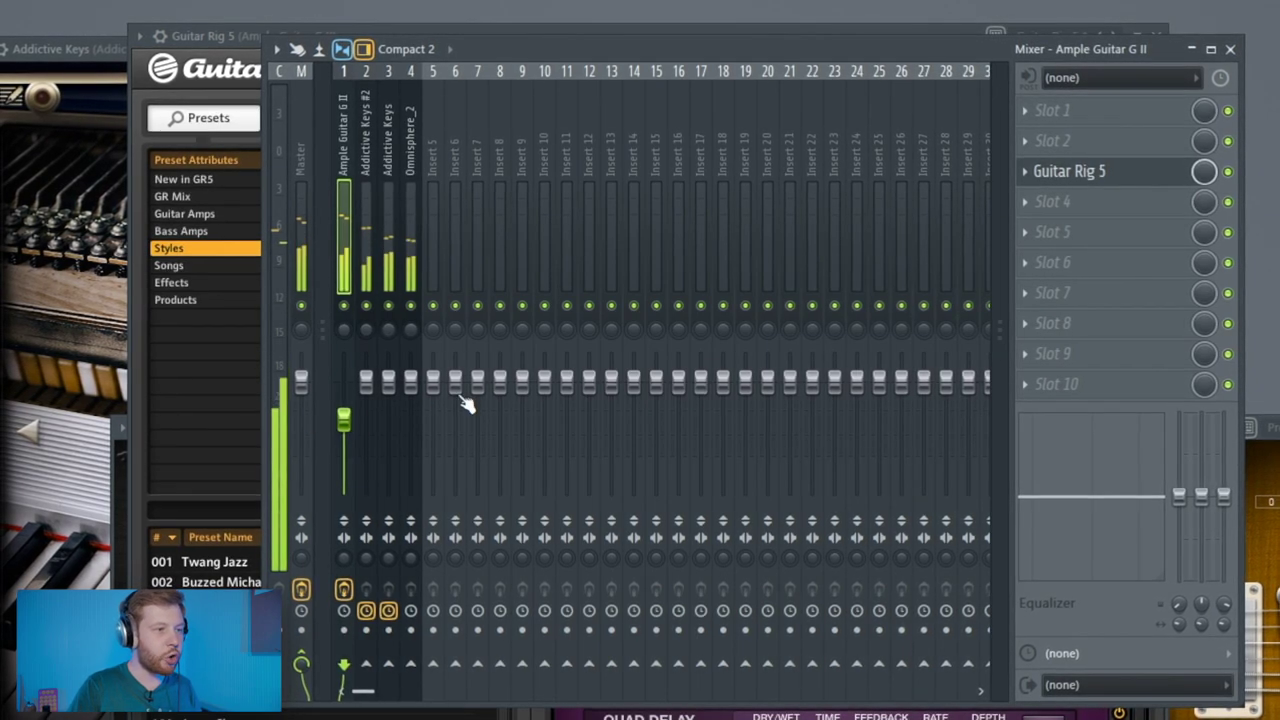
click(1045, 222)
click(795, 135)
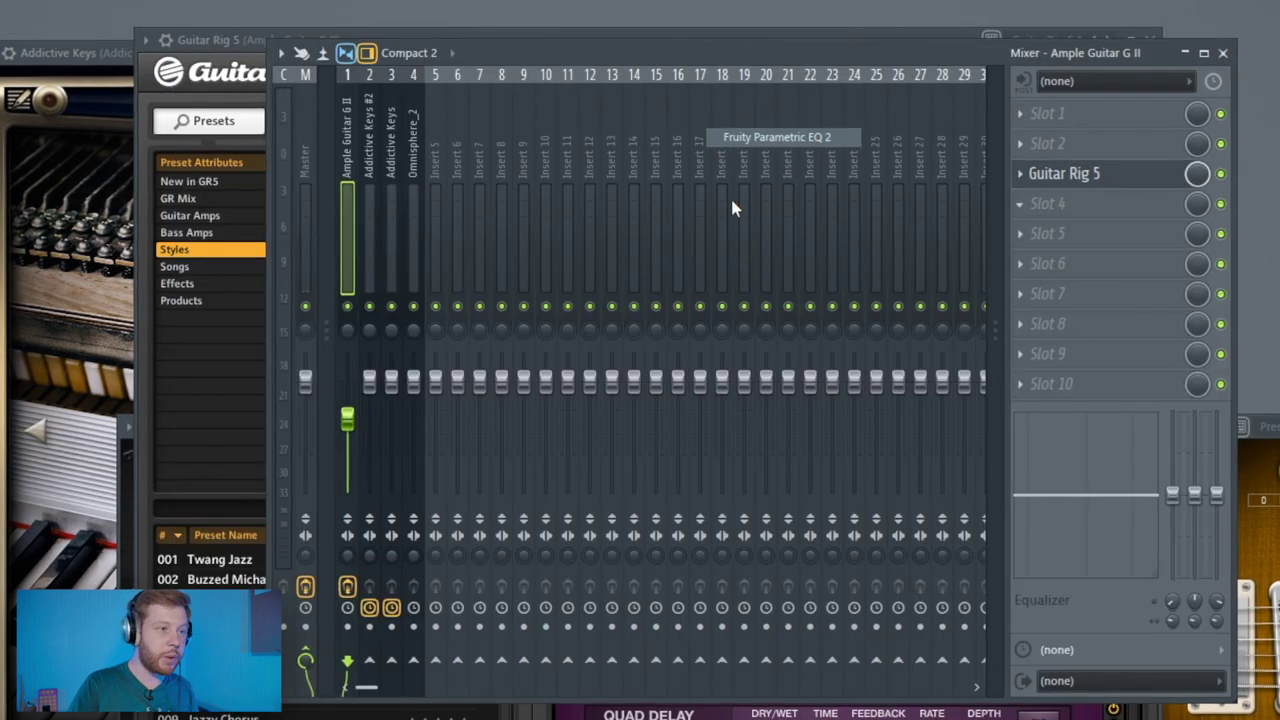
click(698, 178)
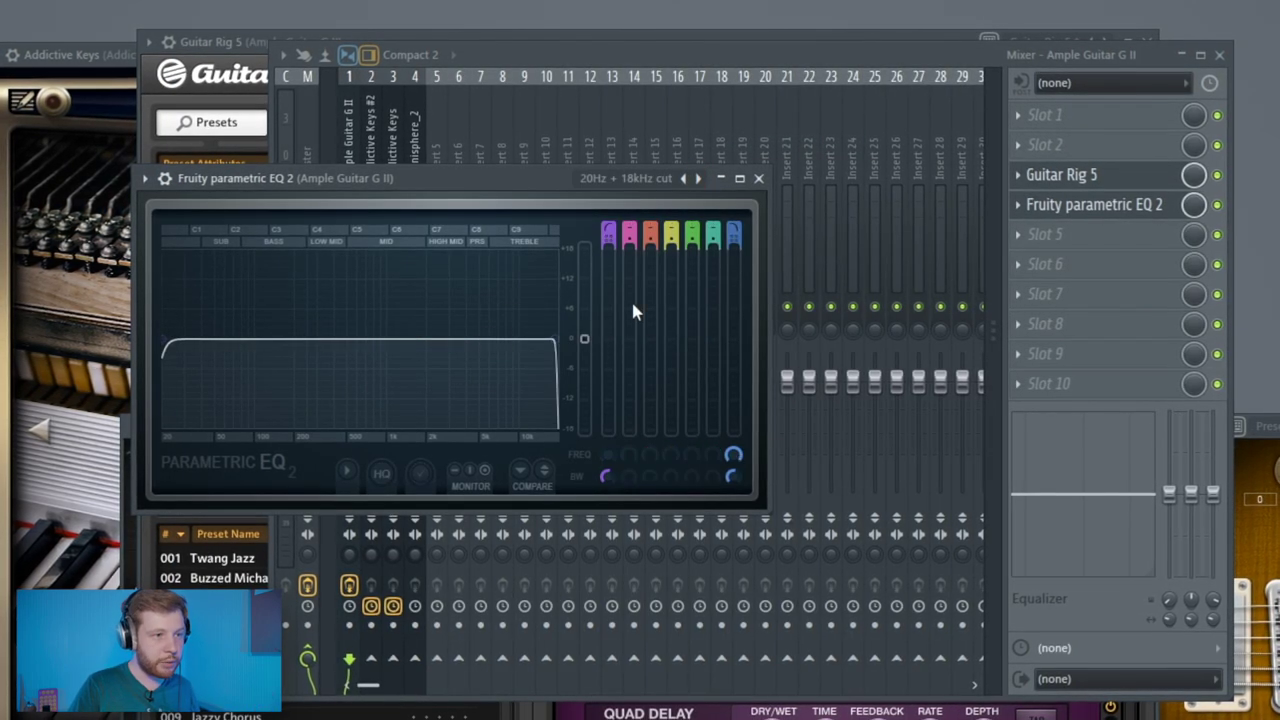
- Cut the guitar's lows below about 130 Hz with a steep slope and dip its low mids by about 5 dB with a wide band
drag(476, 186, 656, 148)
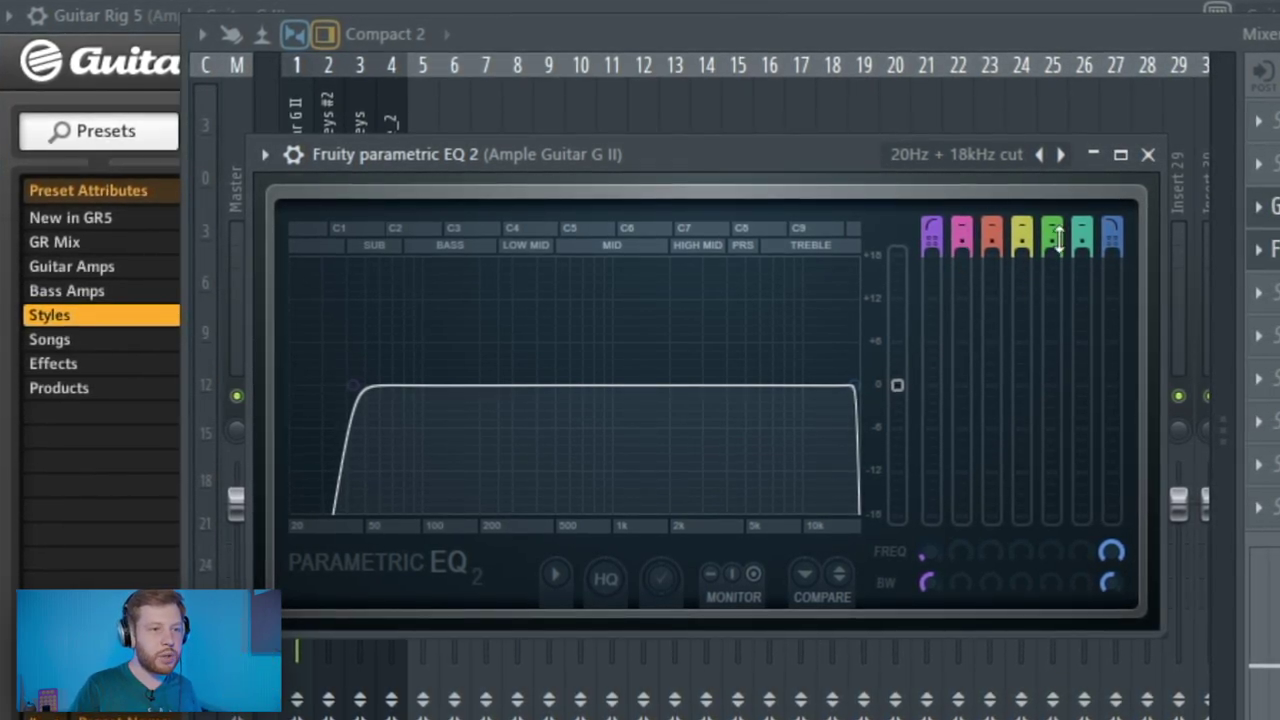
drag(965, 227, 966, 215)
drag(962, 552, 968, 493)
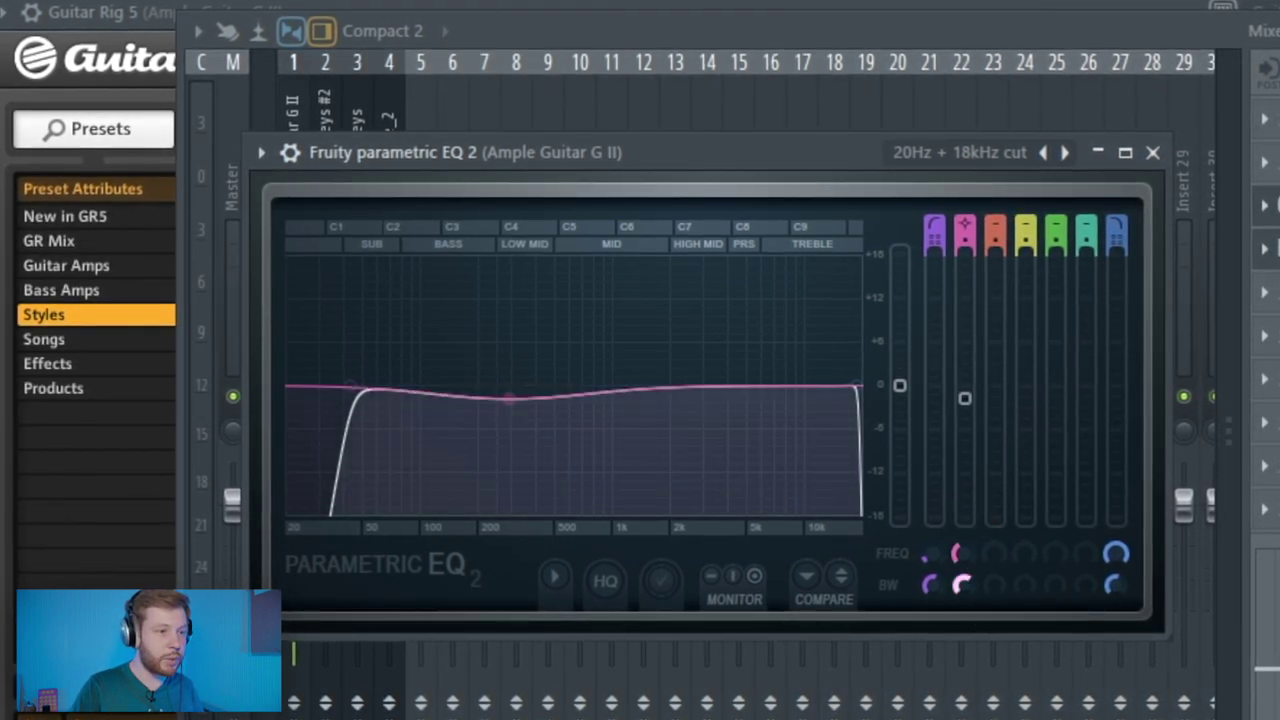
drag(523, 411, 531, 406)
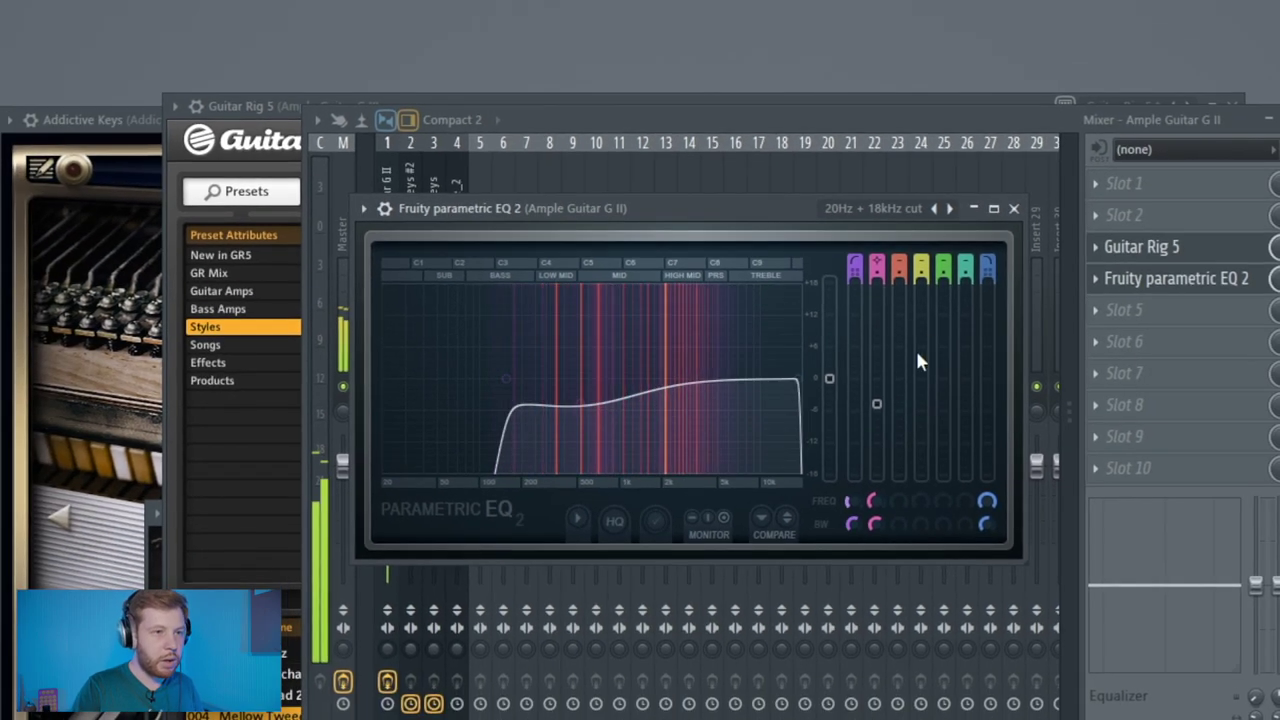
click(1013, 208)
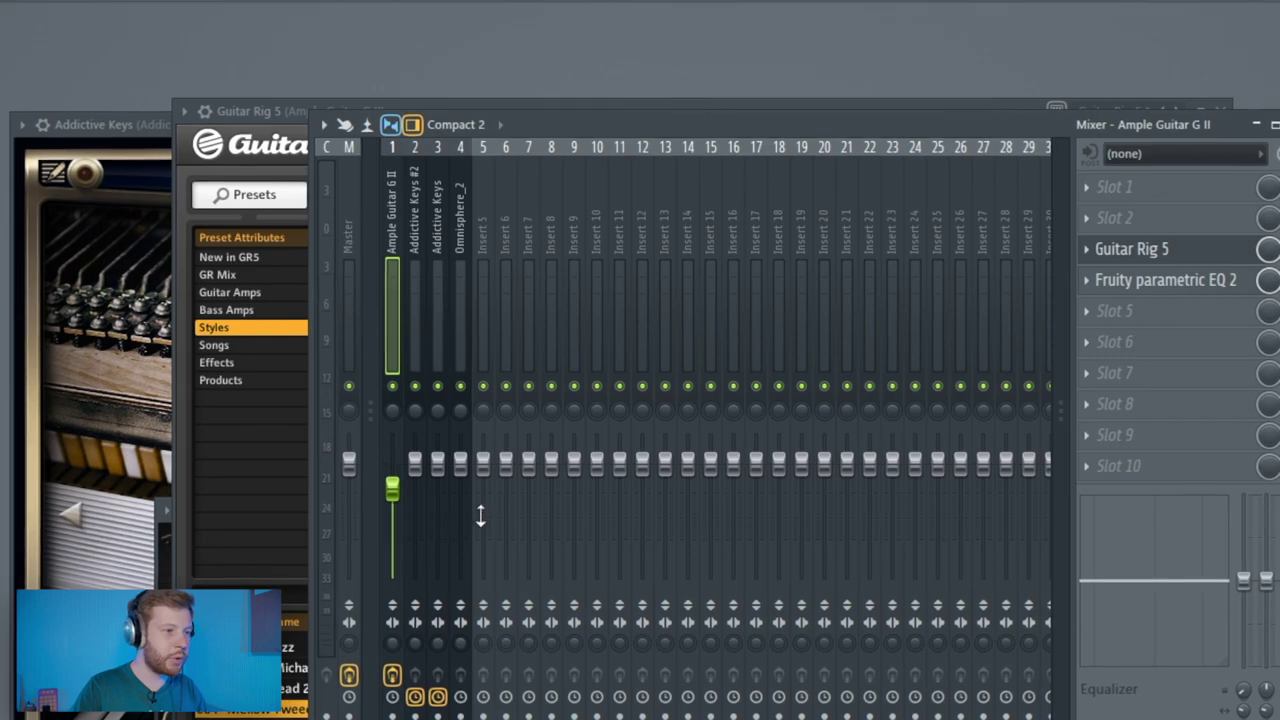
- Equalize the Addictive Keys track in Fruity Parametric EQ 2 with a low cut near 150 Hz and a wide mid dip of about 4 dB
click(420, 405)
click(860, 285)
key(space)
drag(758, 569, 758, 563)
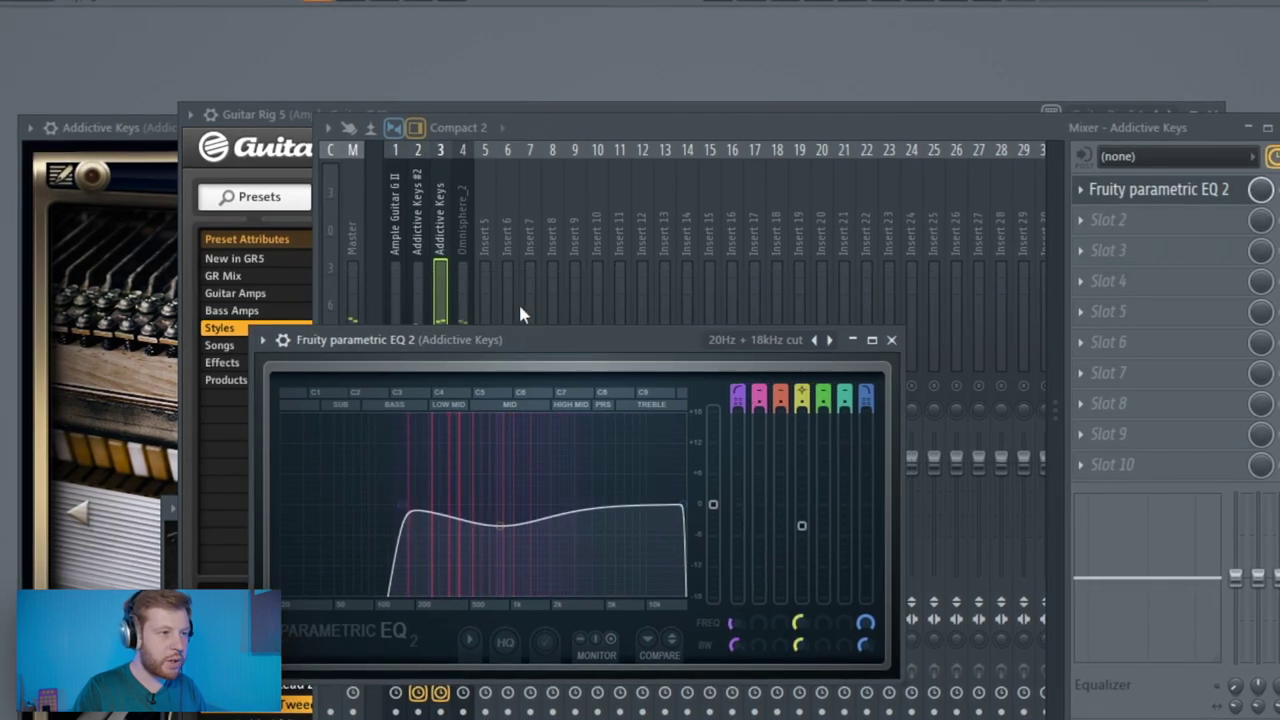
- Solo the Omnisphere_2 mixer track and load Ozone 8 Imager in its first effect slot
click(465, 305)
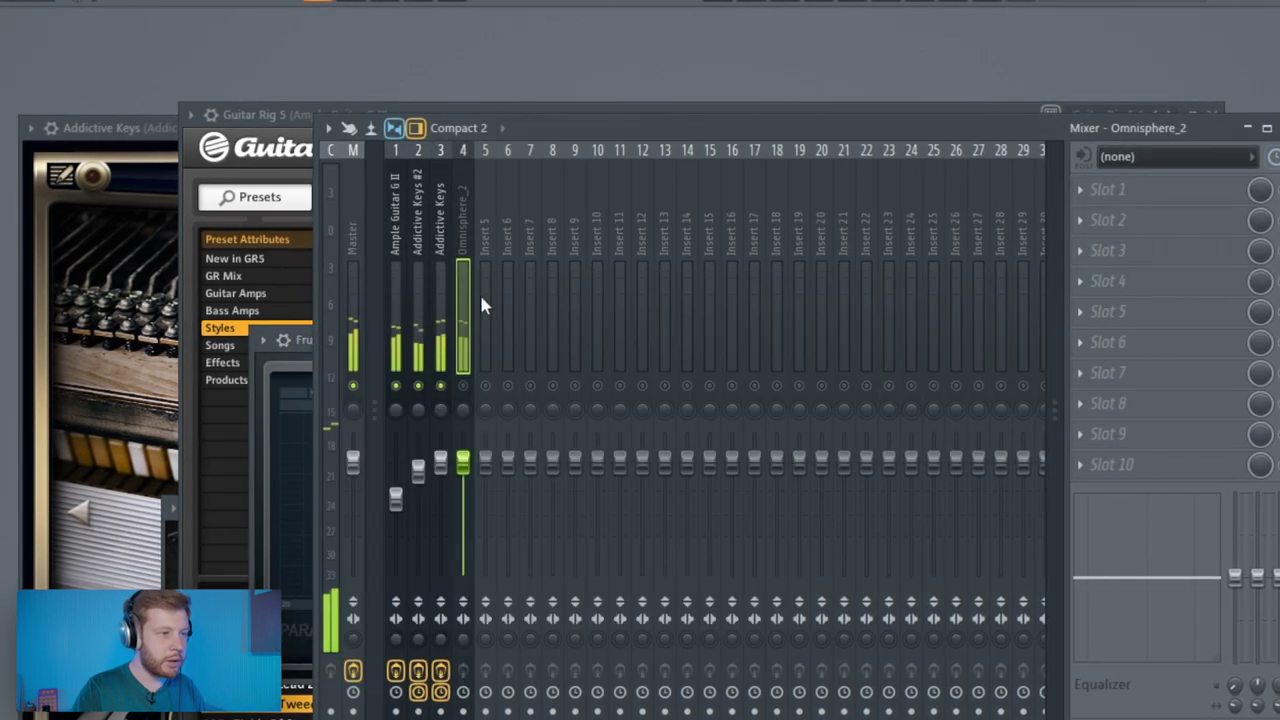
key(space)
right_click(465, 385)
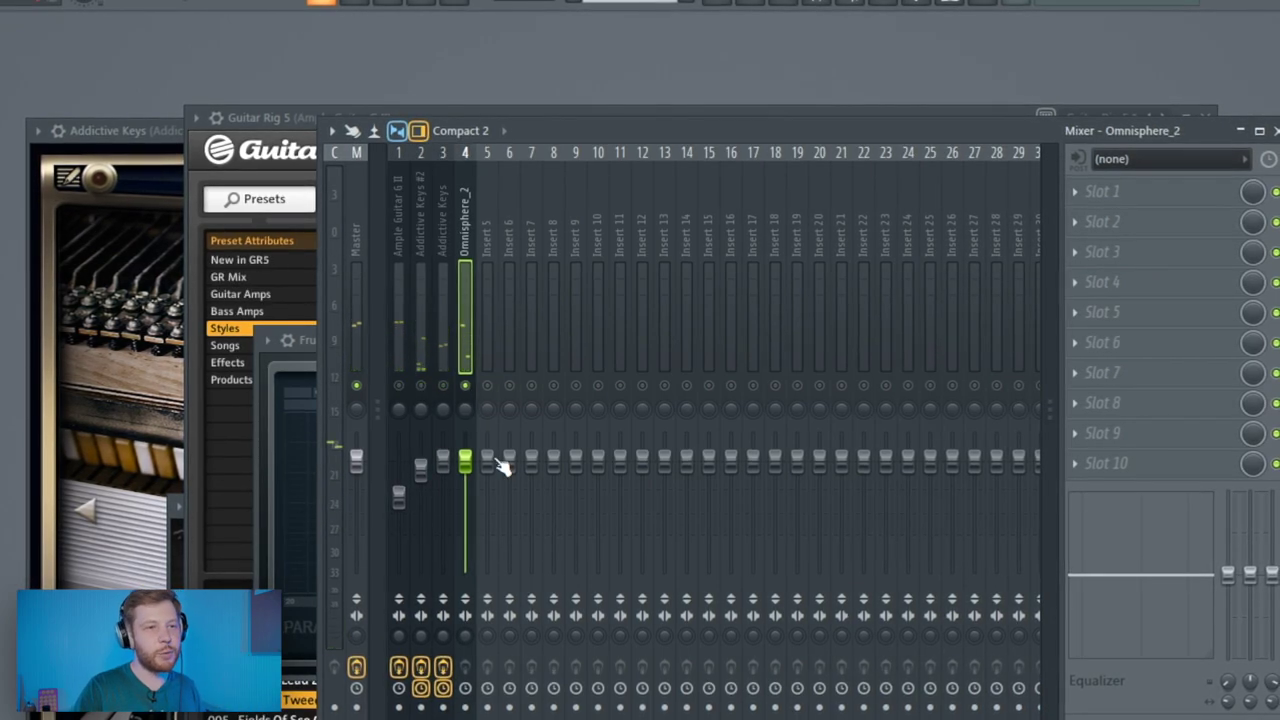
click(1082, 209)
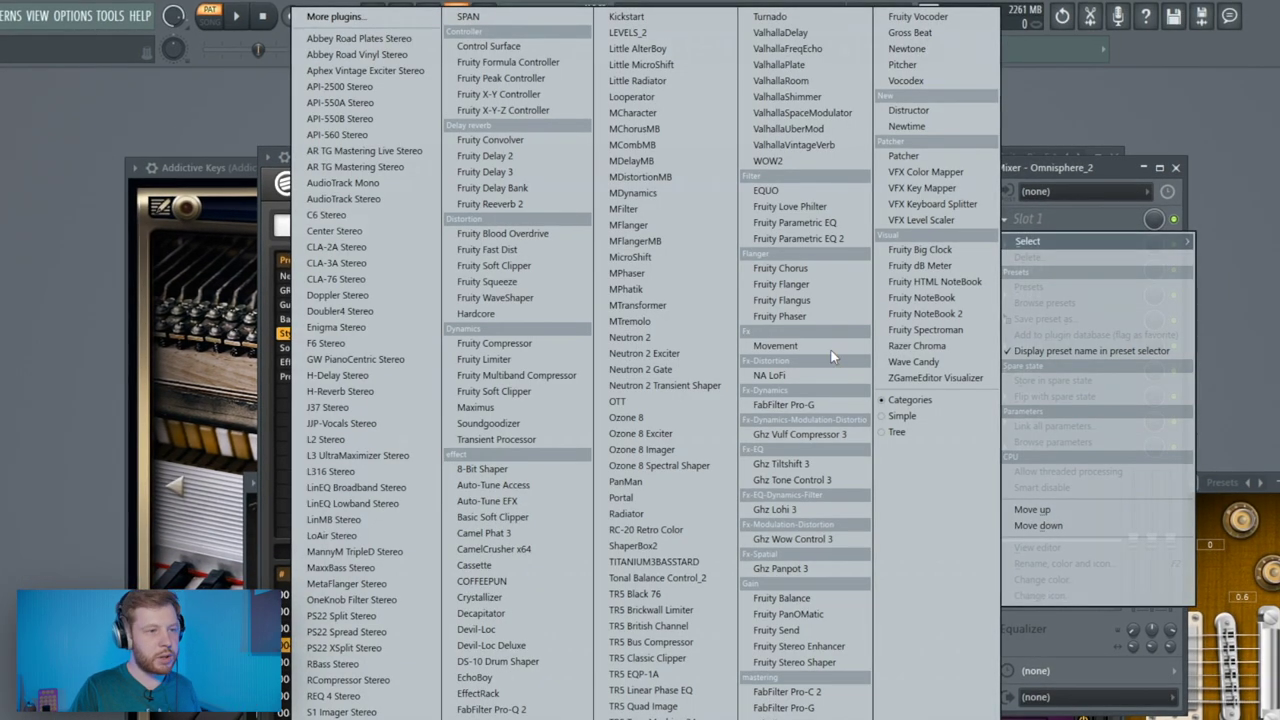
click(655, 449)
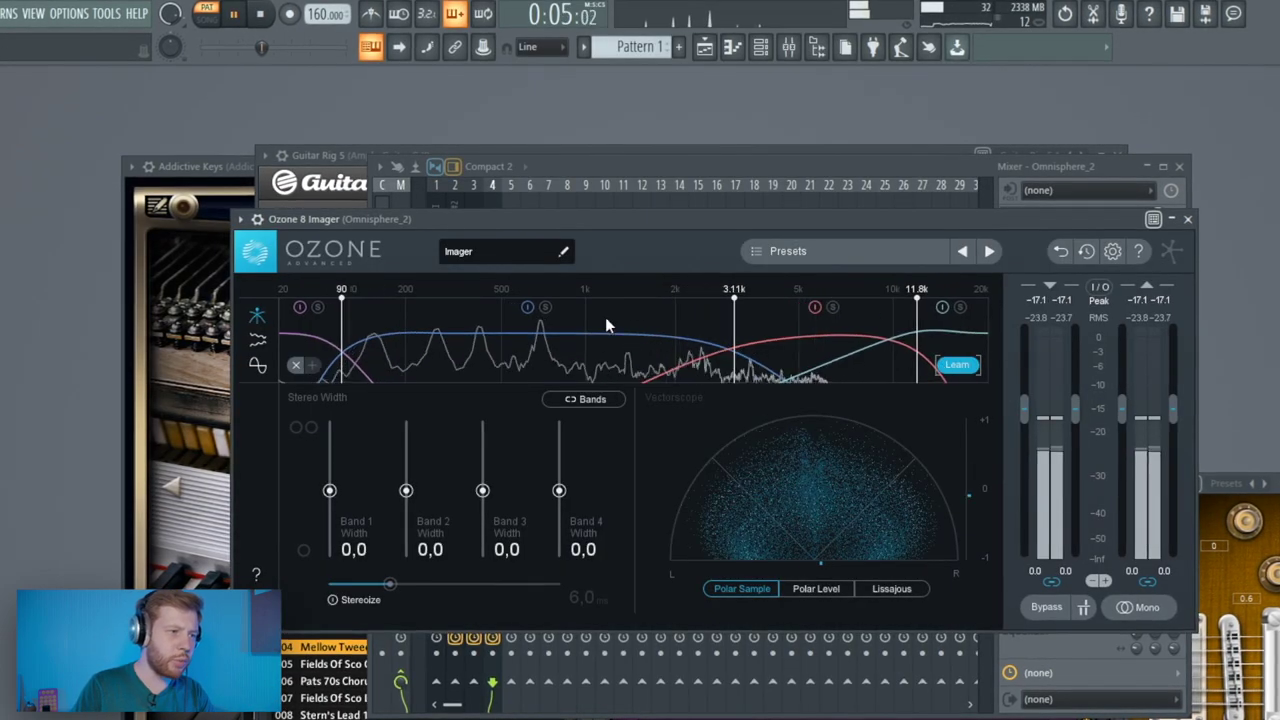
- Learn the Imager crossovers, set the lowest to 227 Hz, enable Stereoize, and set Band 2 width to 50.6 and Band 3 to 60.8
click(959, 370)
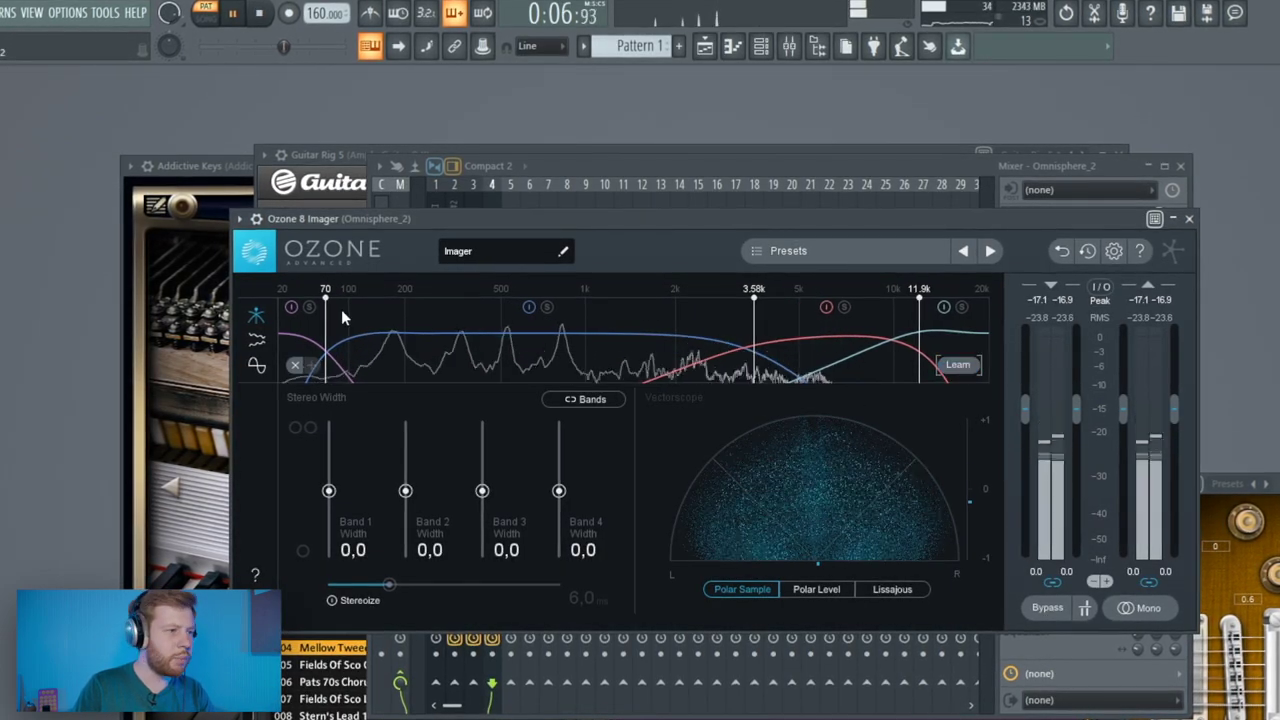
drag(341, 318, 415, 341)
click(365, 601)
drag(403, 491, 403, 450)
drag(481, 491, 480, 451)
drag(402, 451, 403, 459)
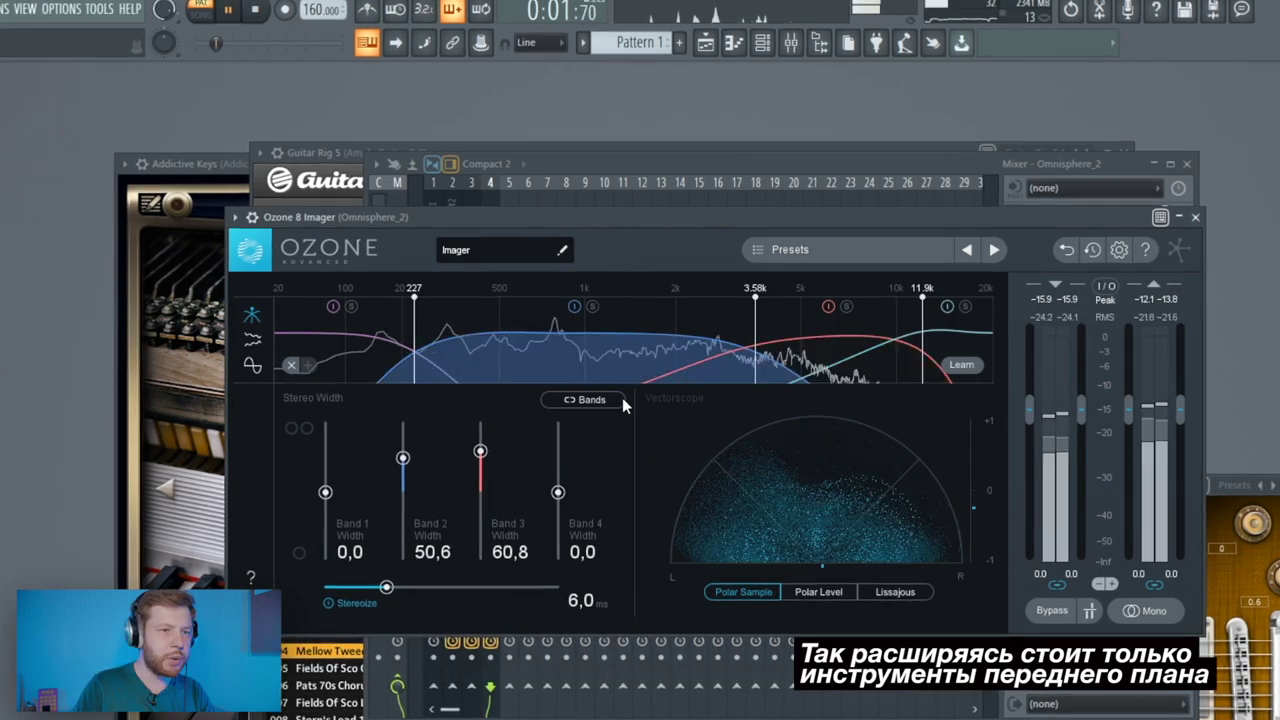
click(1195, 217)
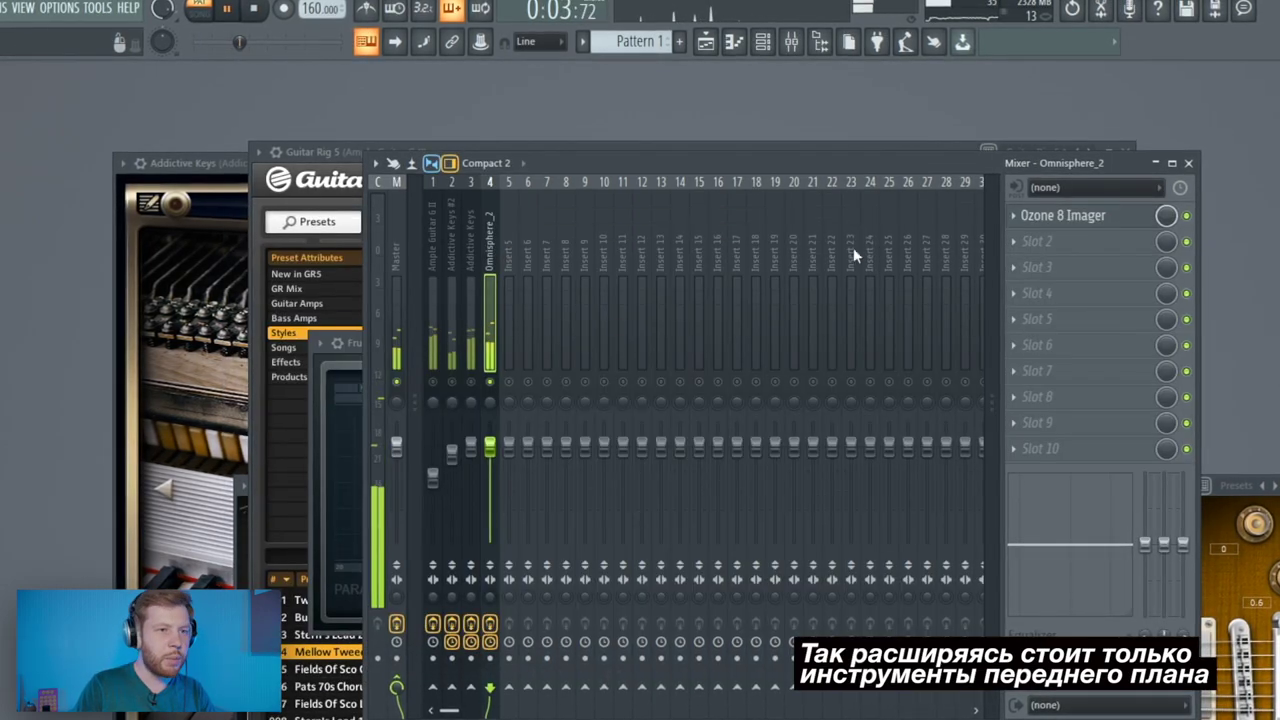
- Add Ozone 8 Imager with the same band widths to the second effect slot of the Addictive Keys track
click(1015, 217)
drag(1045, 317, 470, 250)
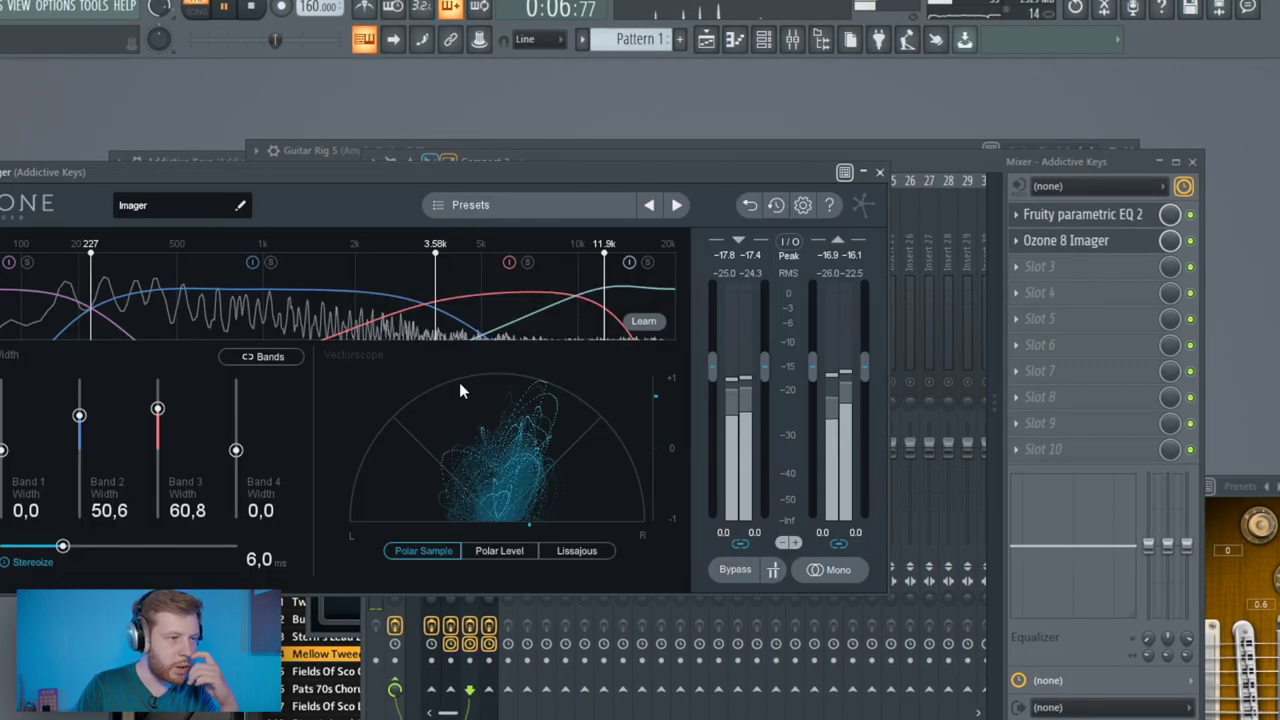
click(924, 166)
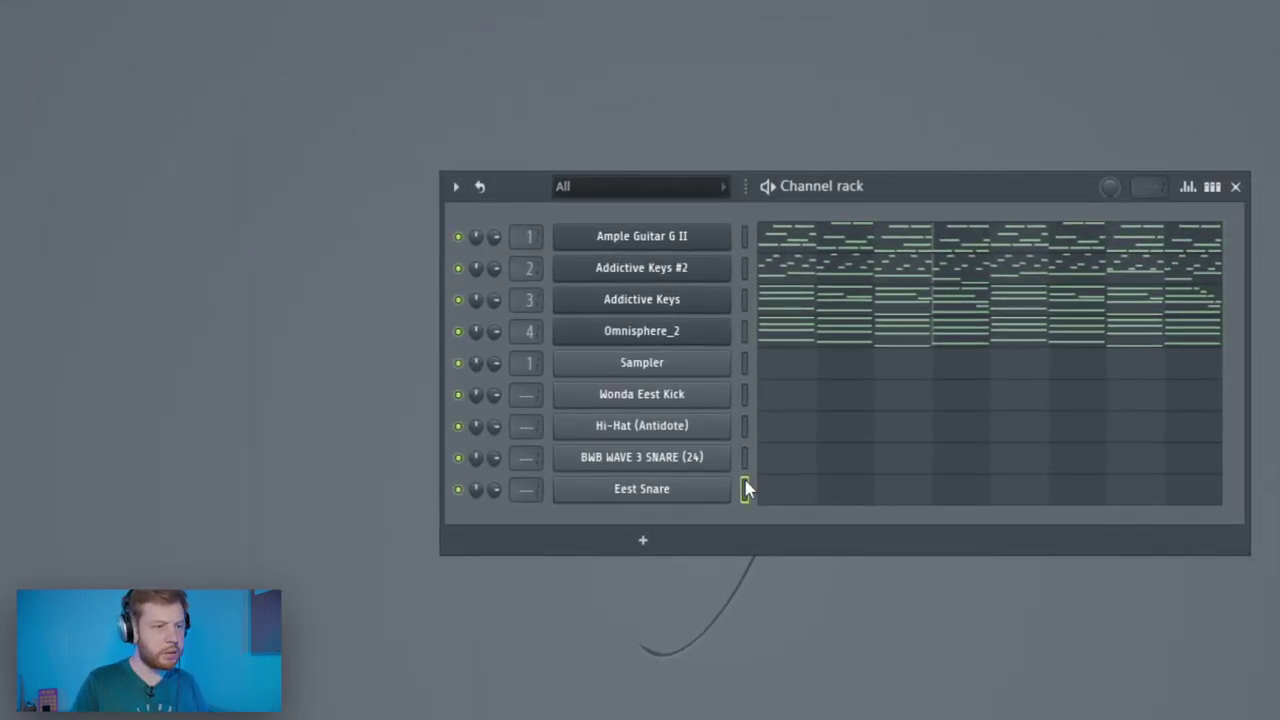
- Insert an Addictive Drums 2 channel above Wonda Eest Kick in the channel rack
right_click(725, 392)
mouse_move(780, 555)
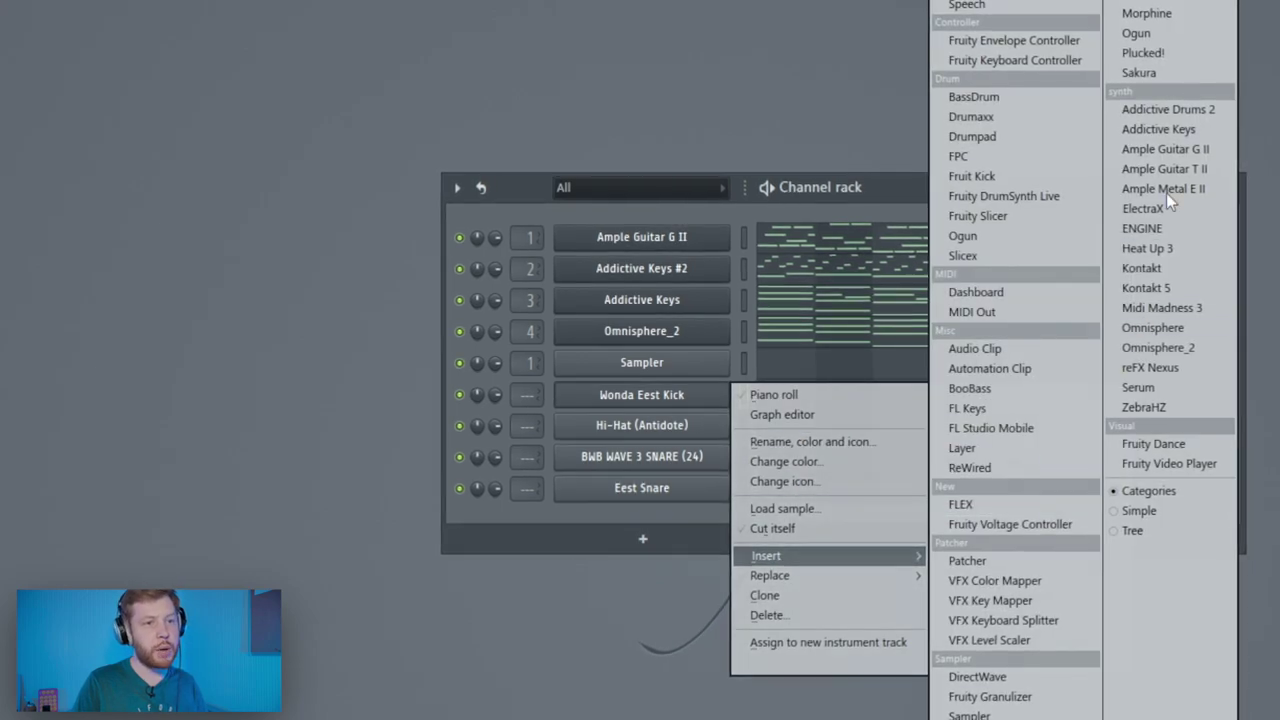
click(1194, 118)
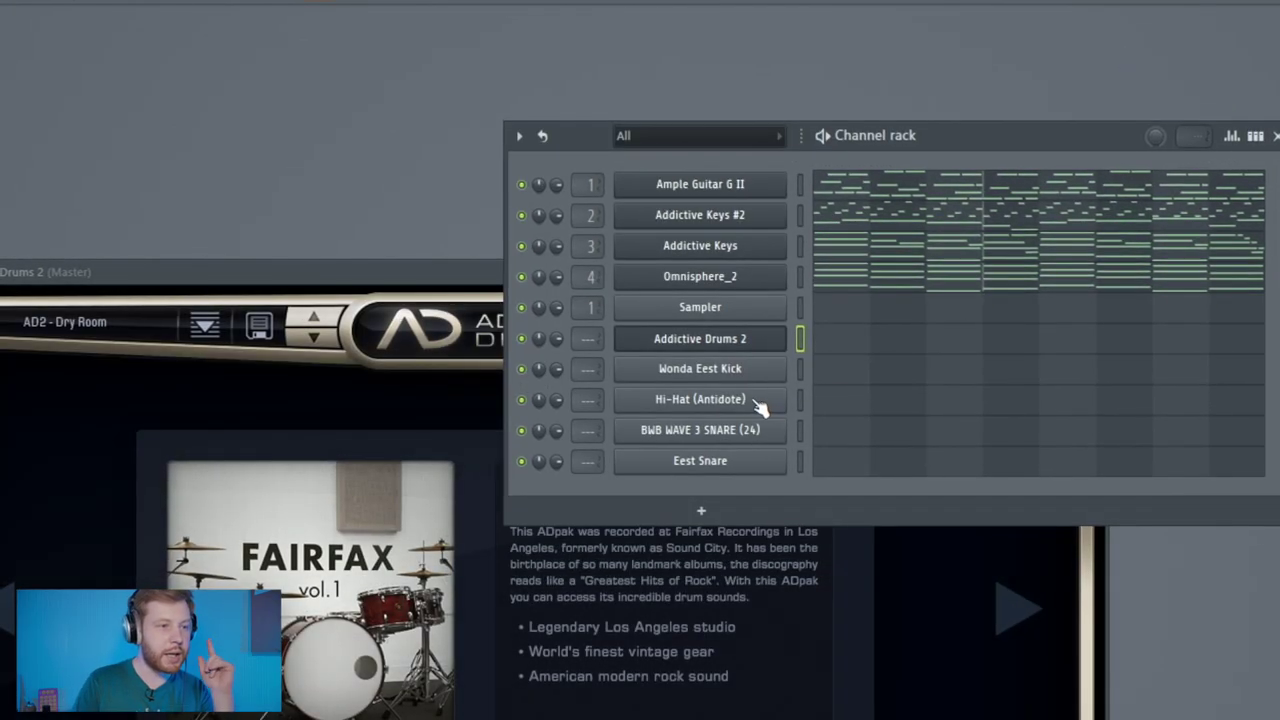
- Reshape the Hi-Hat (Antidote) sample by raising its pogo, ring modulation mix and ring modulation frequency in the precomputed effects
click(757, 406)
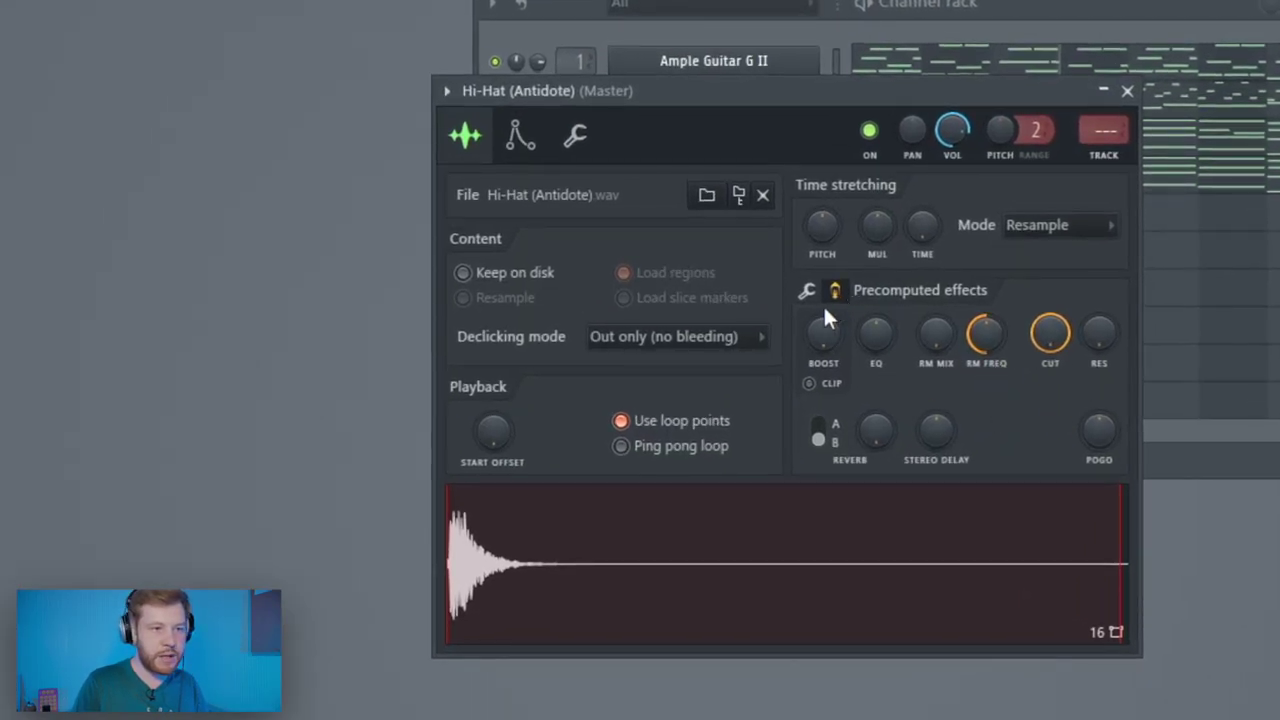
drag(1108, 424, 1108, 395)
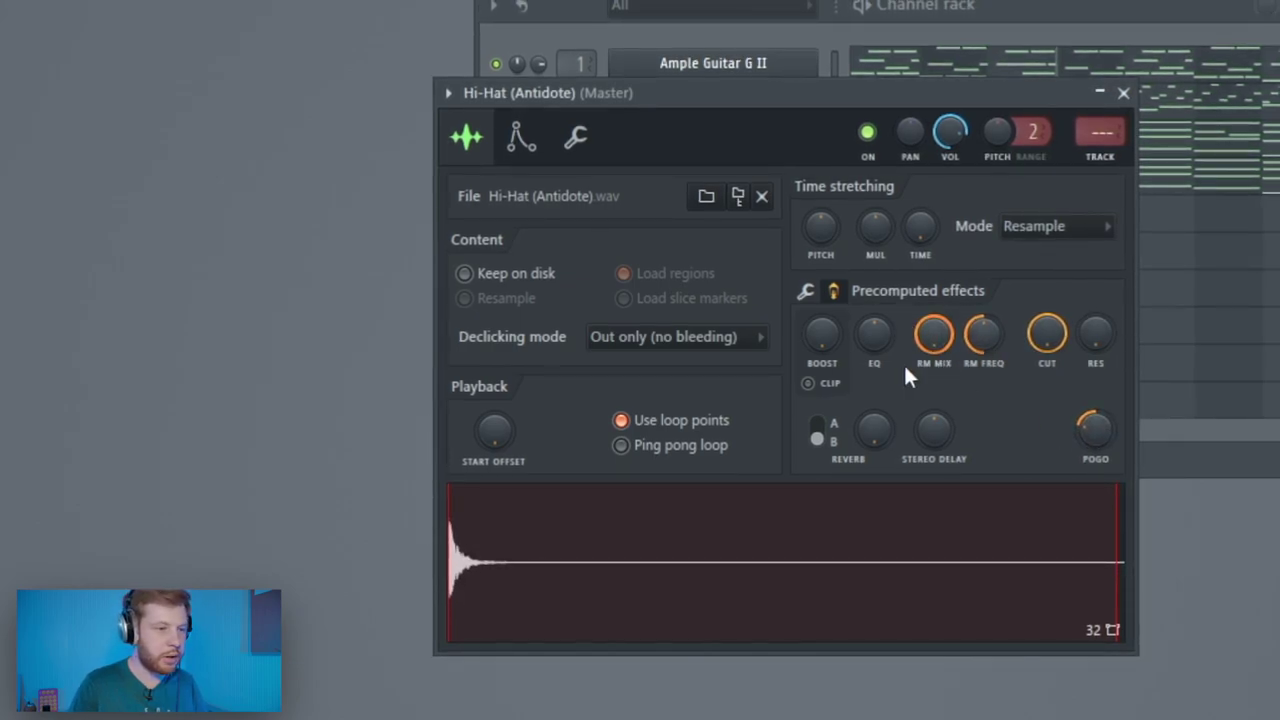
drag(985, 338, 985, 322)
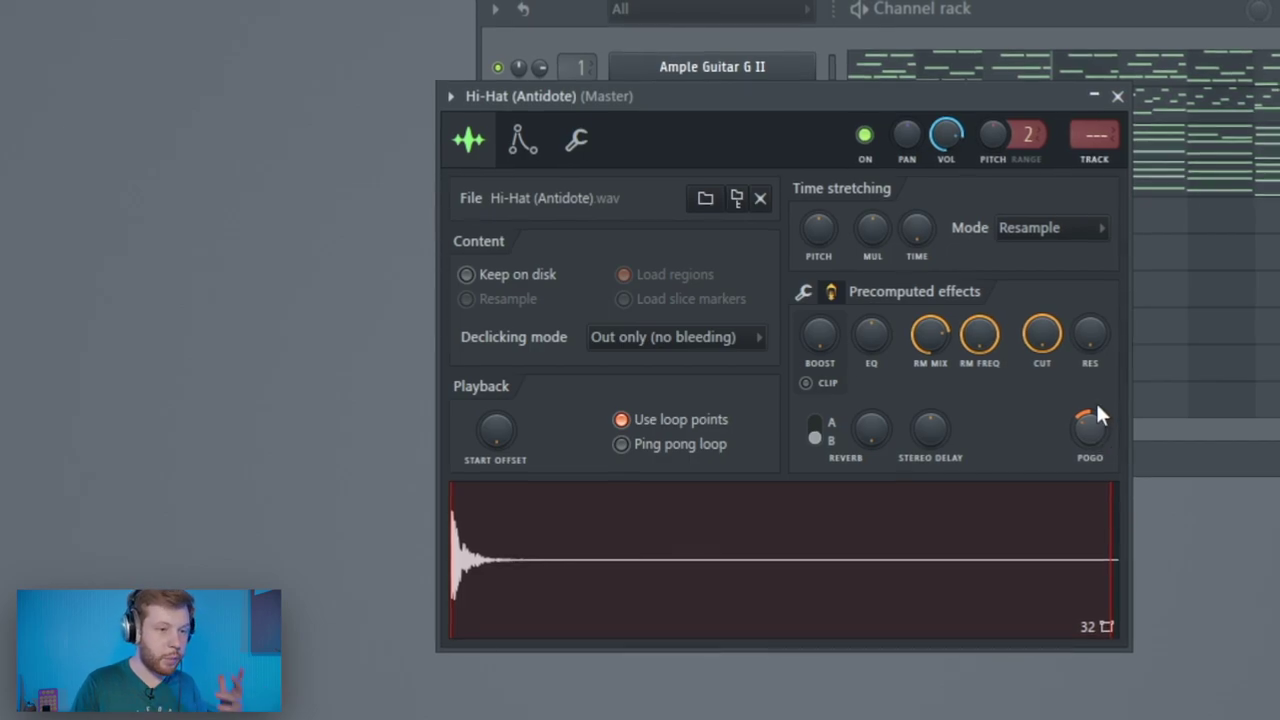
click(1148, 441)
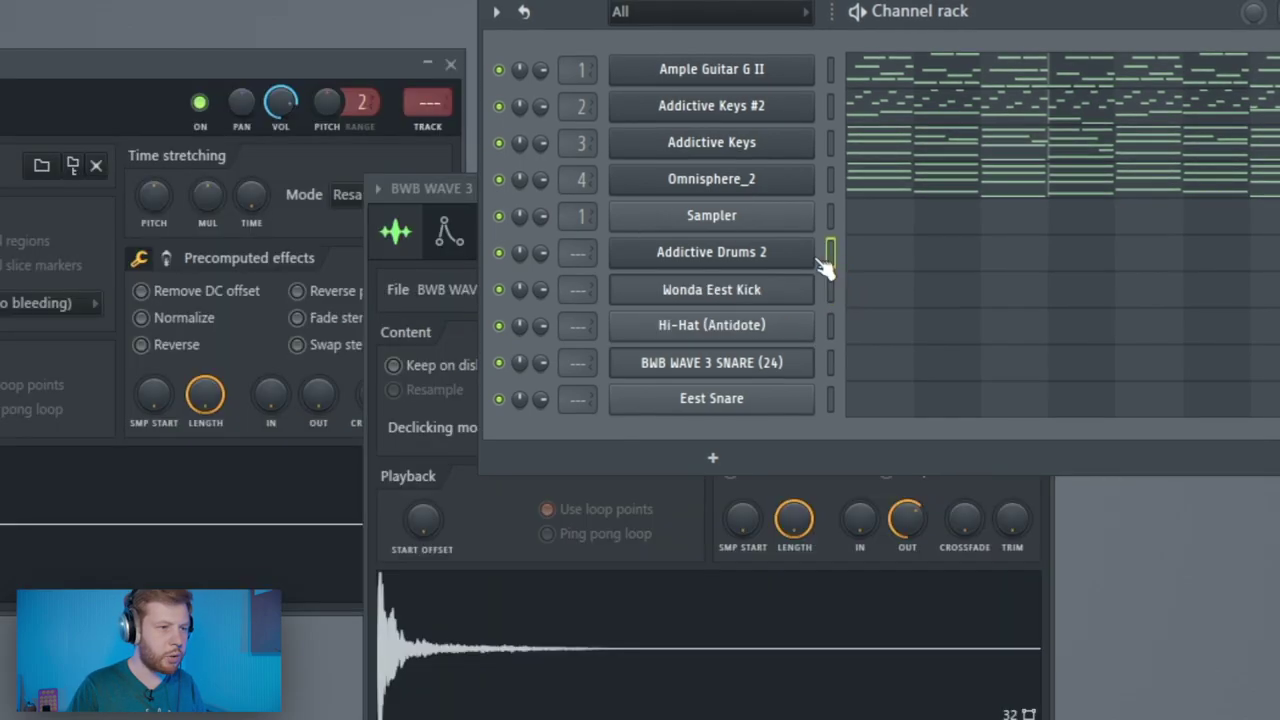
- Choose the Fairfax Vol 2 Clean Black Beauty preset in Addictive Drums 2 and turn down its Room level
click(742, 262)
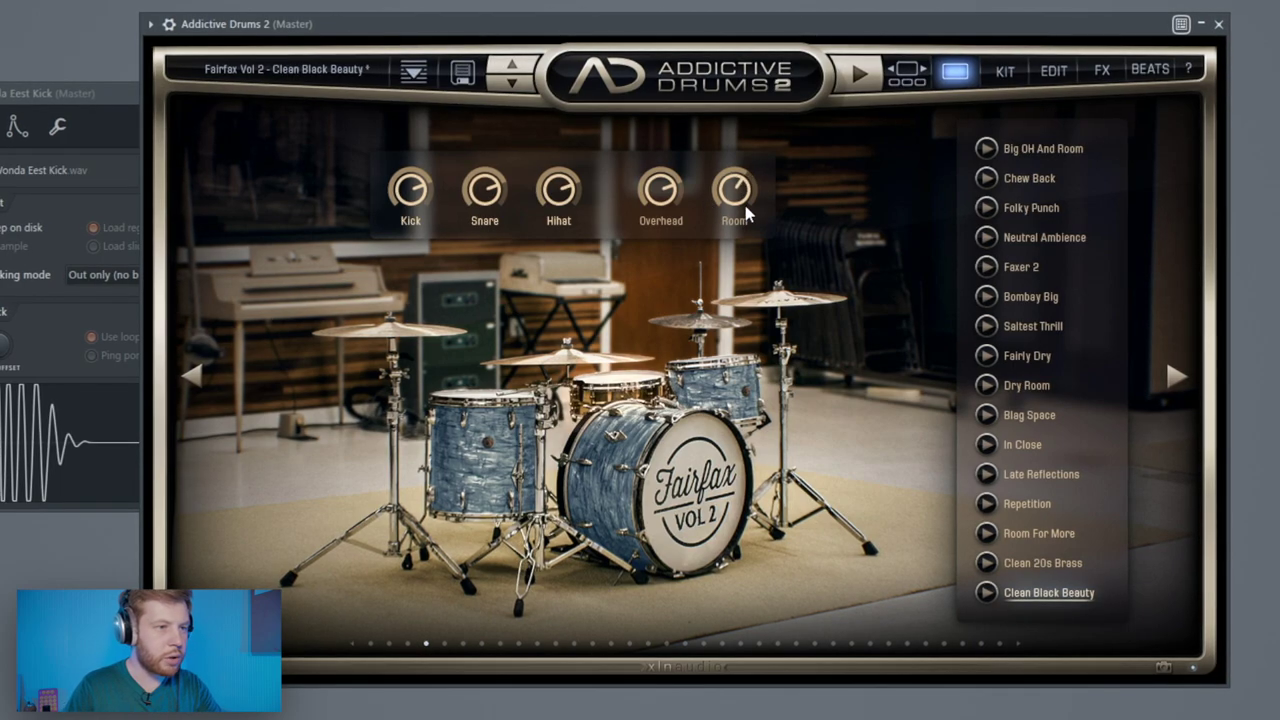
drag(734, 194, 741, 254)
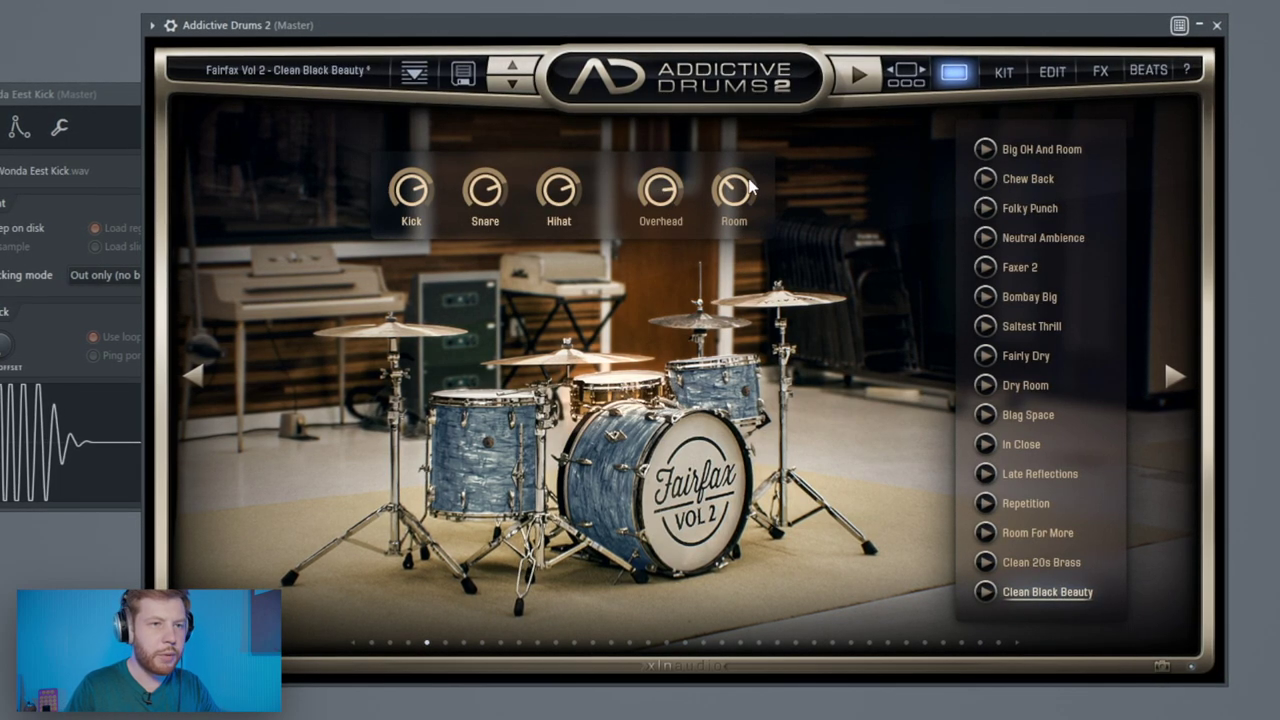
key(Escape)
- Place a C5 note on the middle of bar 1 for BWB WAVE 3 SNARE (24) and repeat it in every bar up to bar 8
click(793, 321)
mouse_move(294, 413)
mouse_down()
mouse_move(258, 246)
mouse_move(272, 247)
mouse_up()
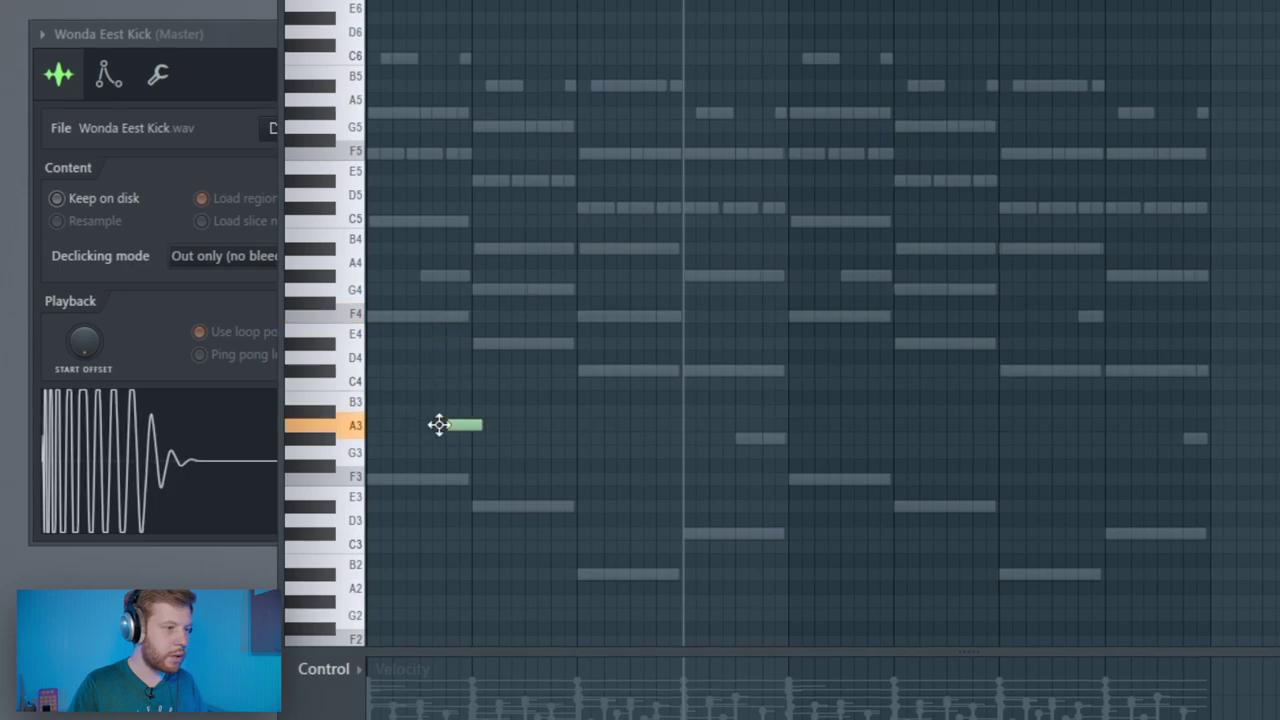
drag(534, 296, 386, 144)
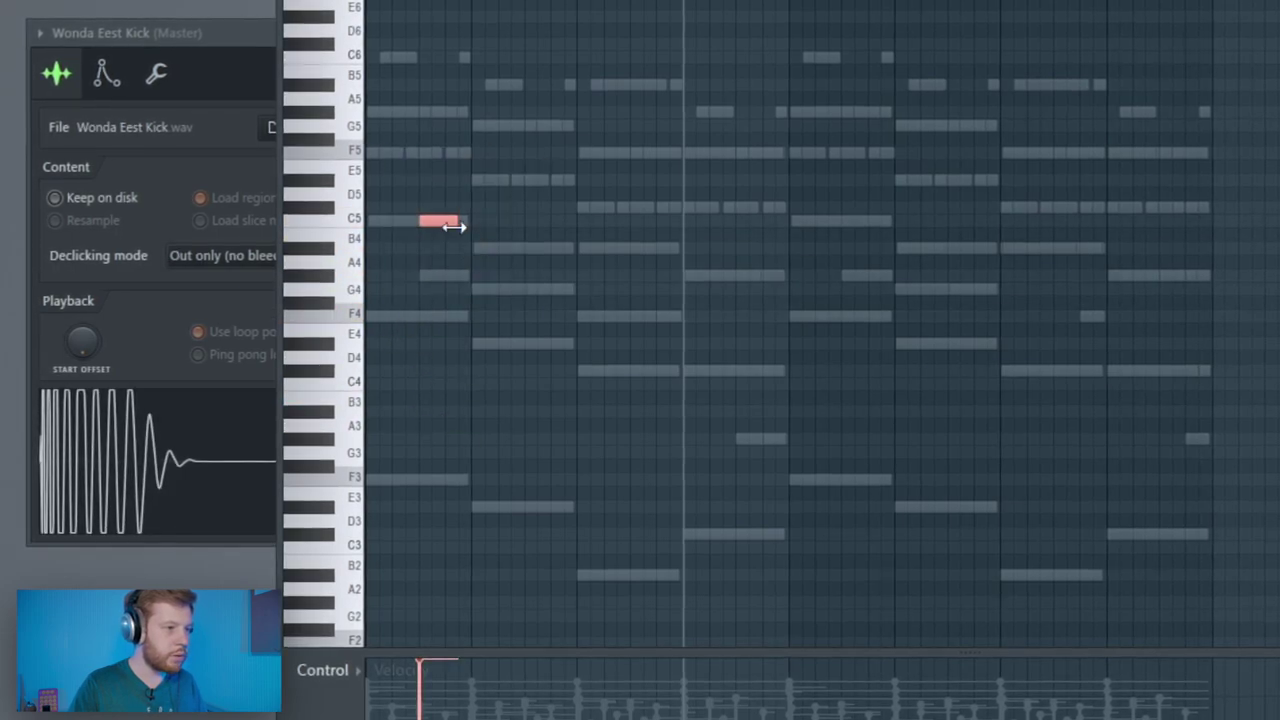
drag(525, 228, 565, 228)
key(space)
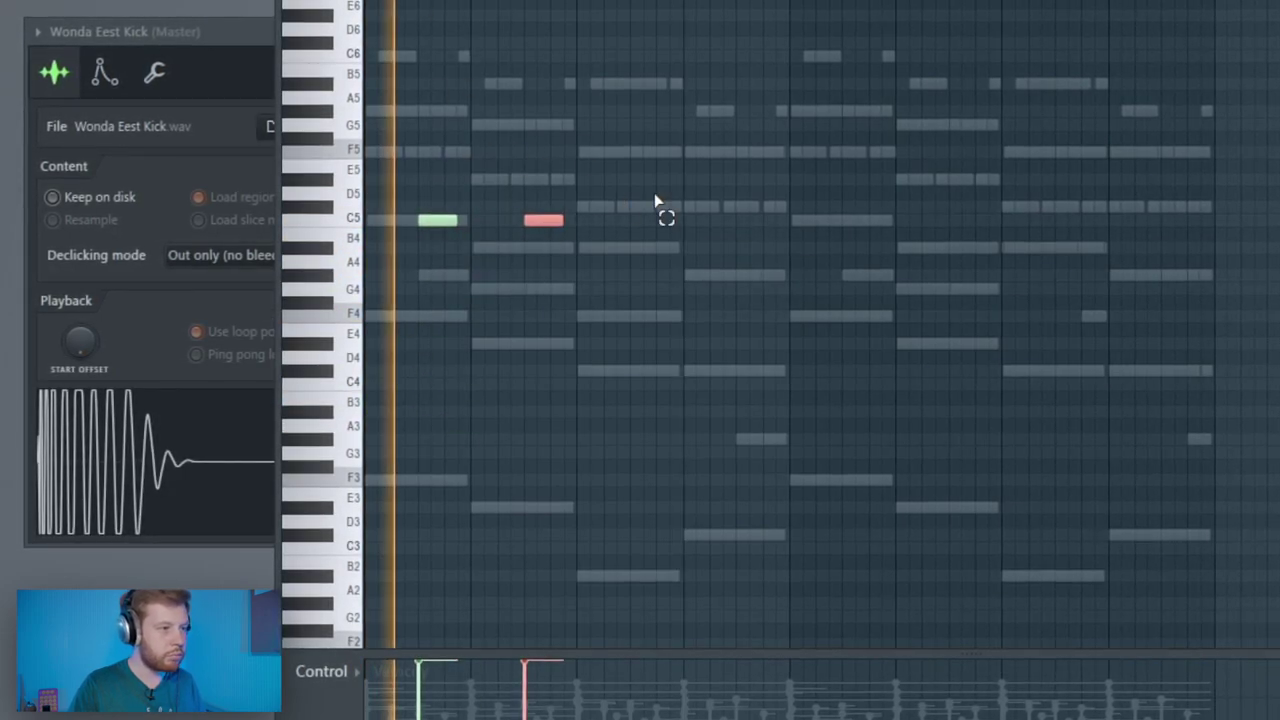
mouse_move(440, 228)
mouse_down()
mouse_move(674, 251)
mouse_move(646, 257)
mouse_up()
key(ctrl+a)
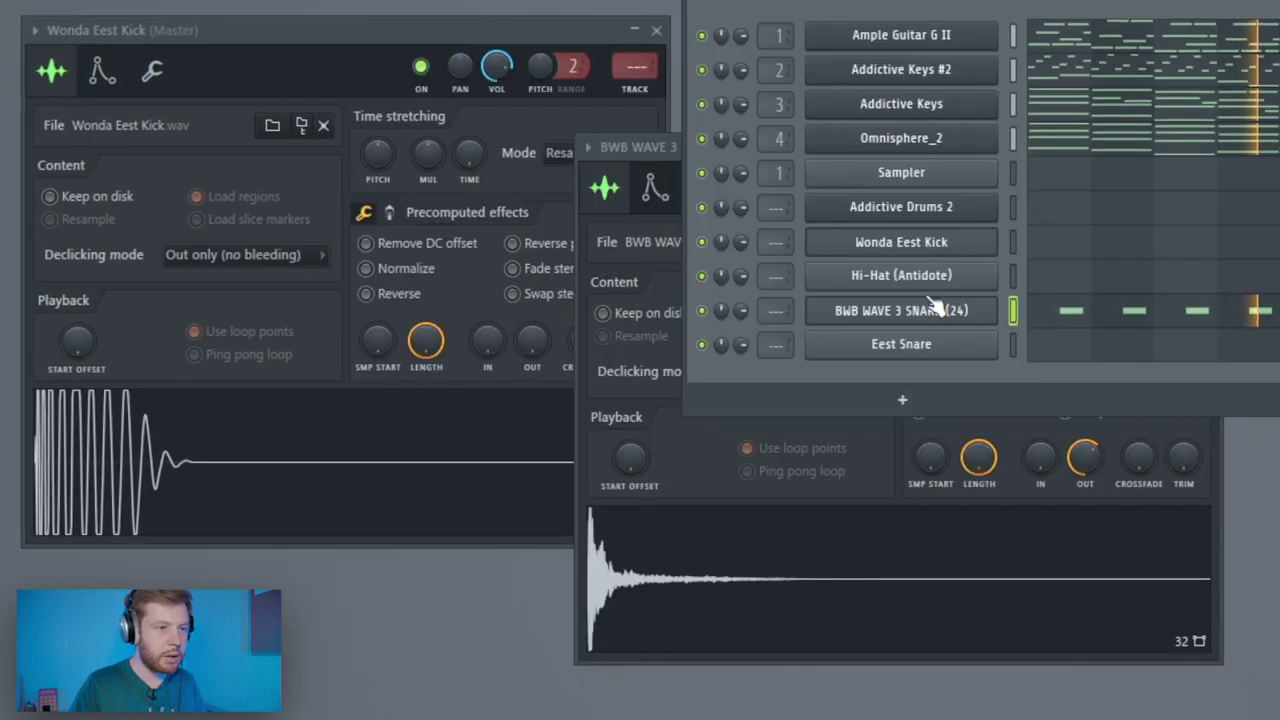
- Pan the BWB WAVE 3 SNARE (24) channel to the left and copy its notes to the Eest Snare channel
click(930, 298)
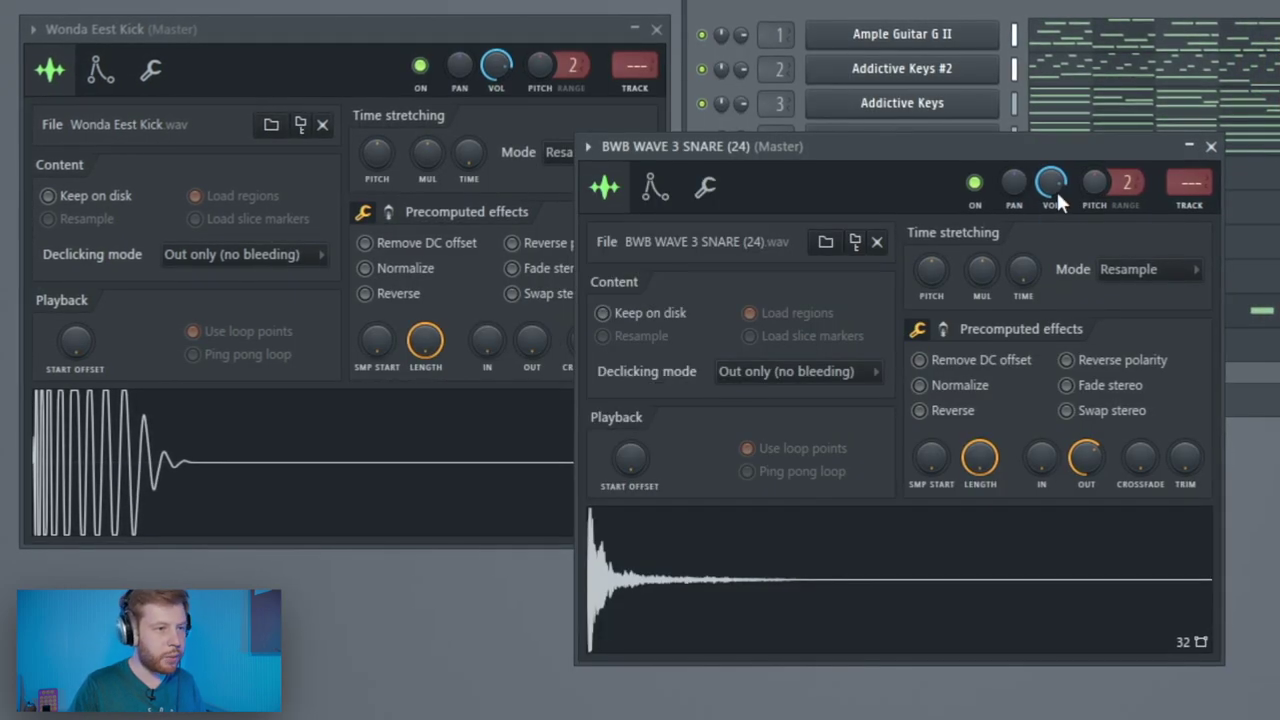
drag(1014, 183, 1014, 197)
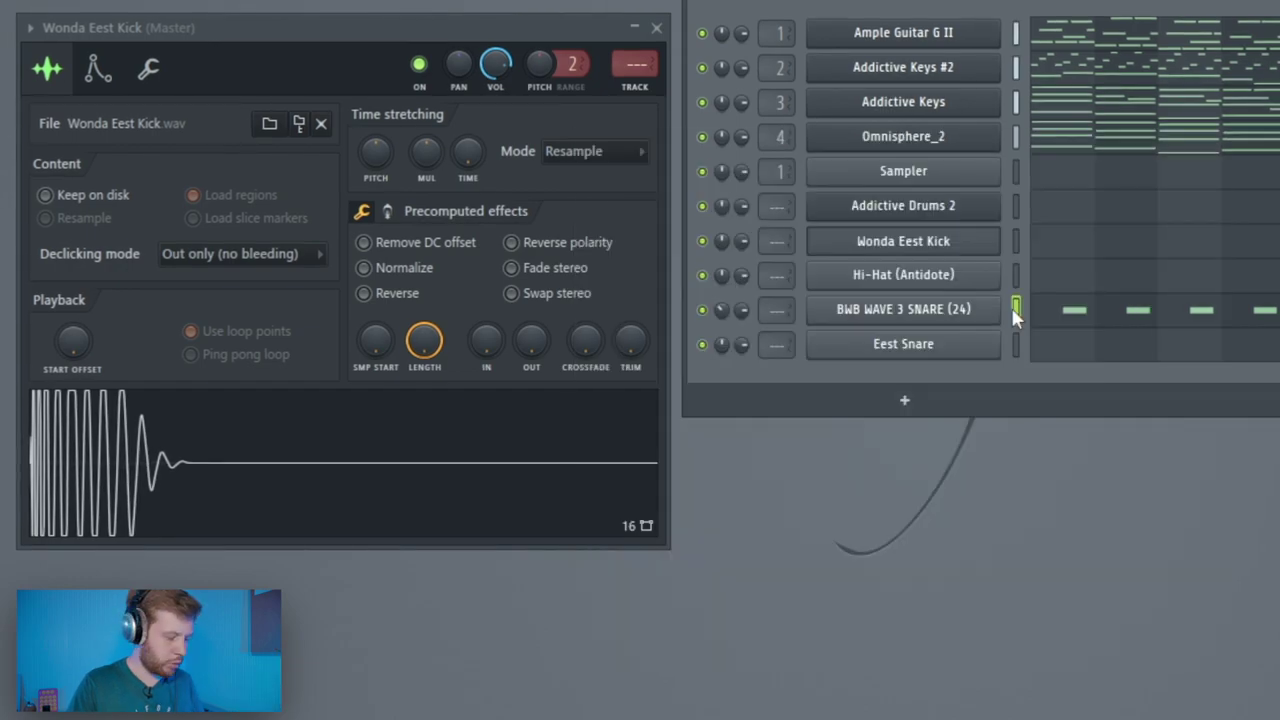
click(1015, 309)
key(ctrl+c)
click(1018, 340)
key(ctrl+v)
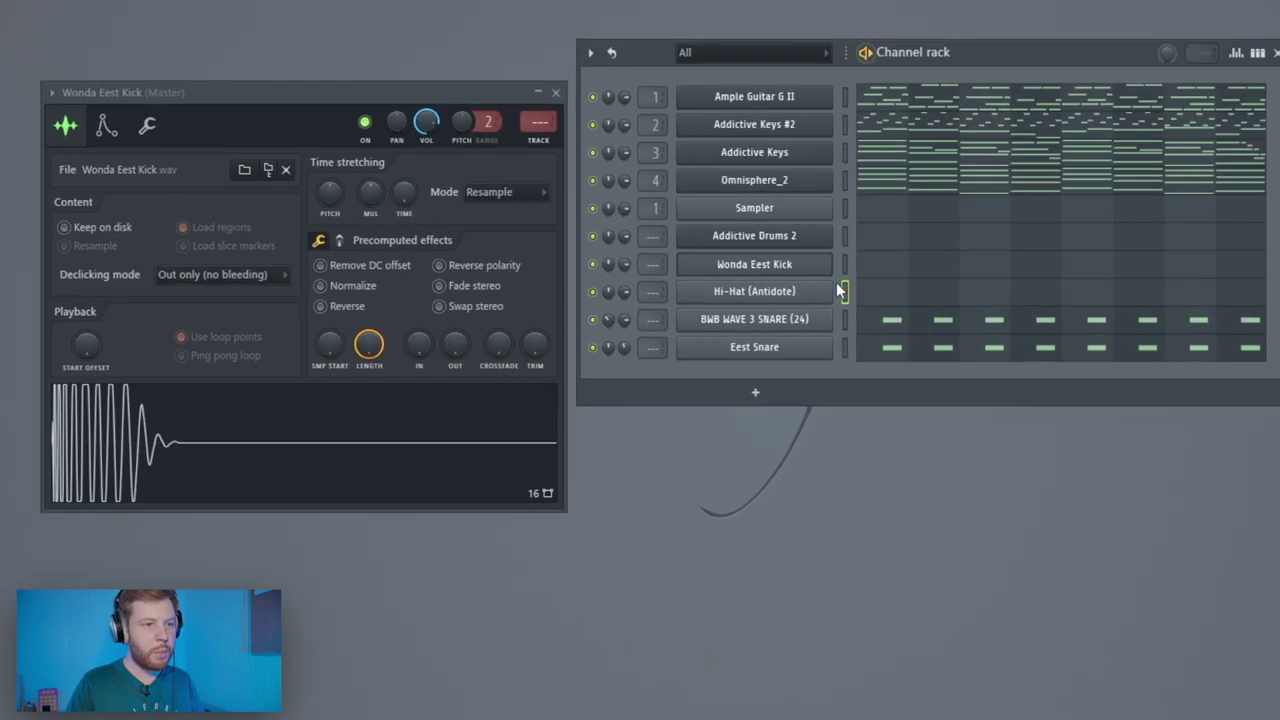
- Fill the Hi-Hat (Antidote) channel with consecutive eighth notes on F4 from bar 1 into bar 2 and audition them
click(1035, 274)
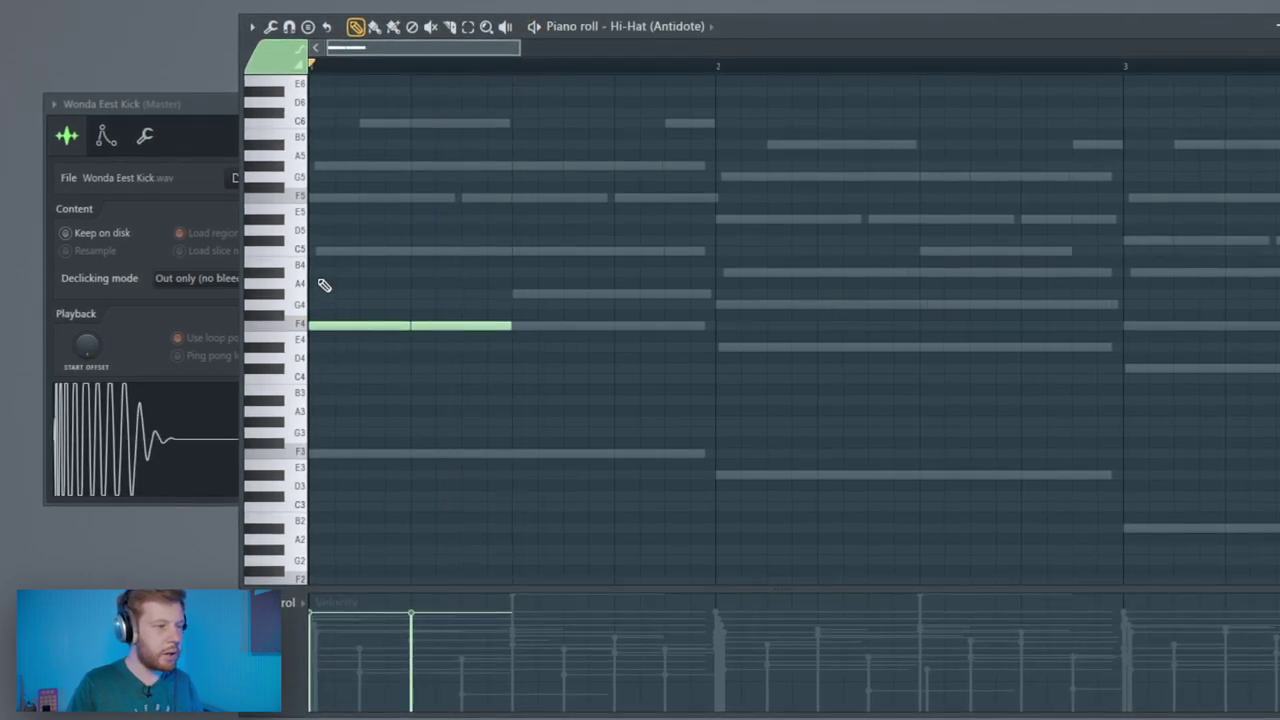
key(space)
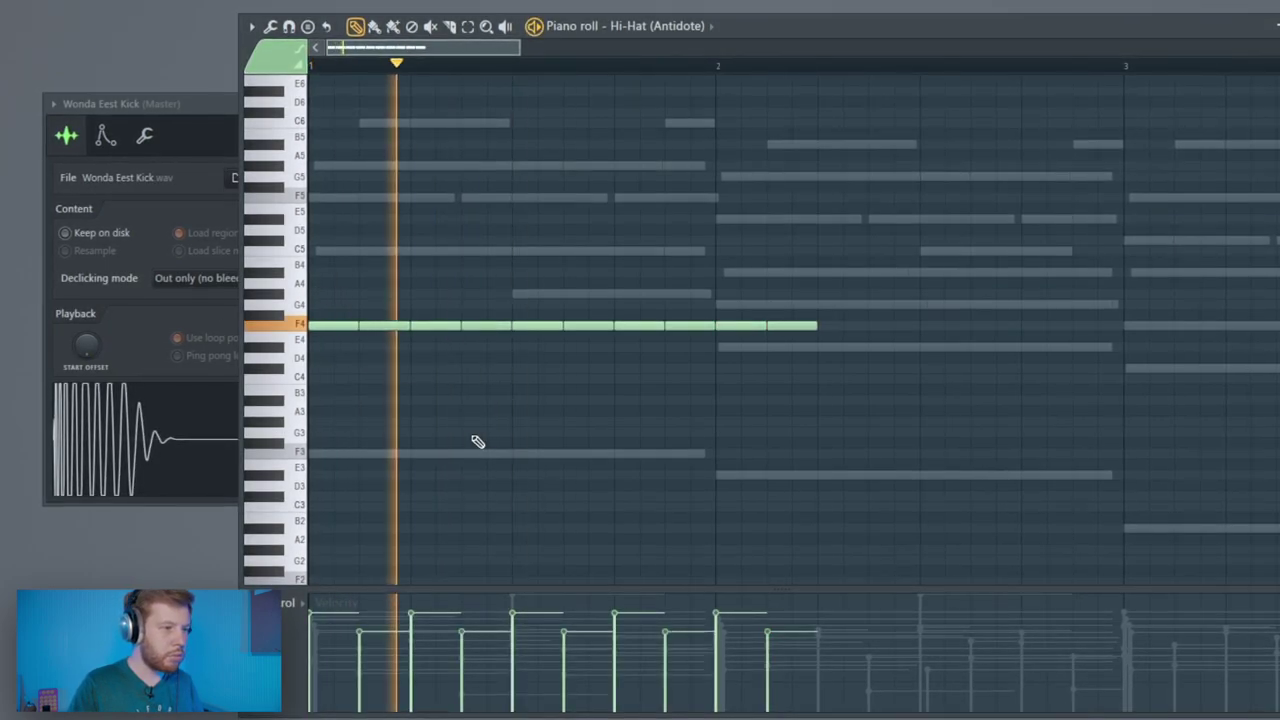
key(space)
- Set the snap to 1/3 step and split the third F4 hi-hat note of bar 1 into a three-note roll
click(571, 3)
click(570, 43)
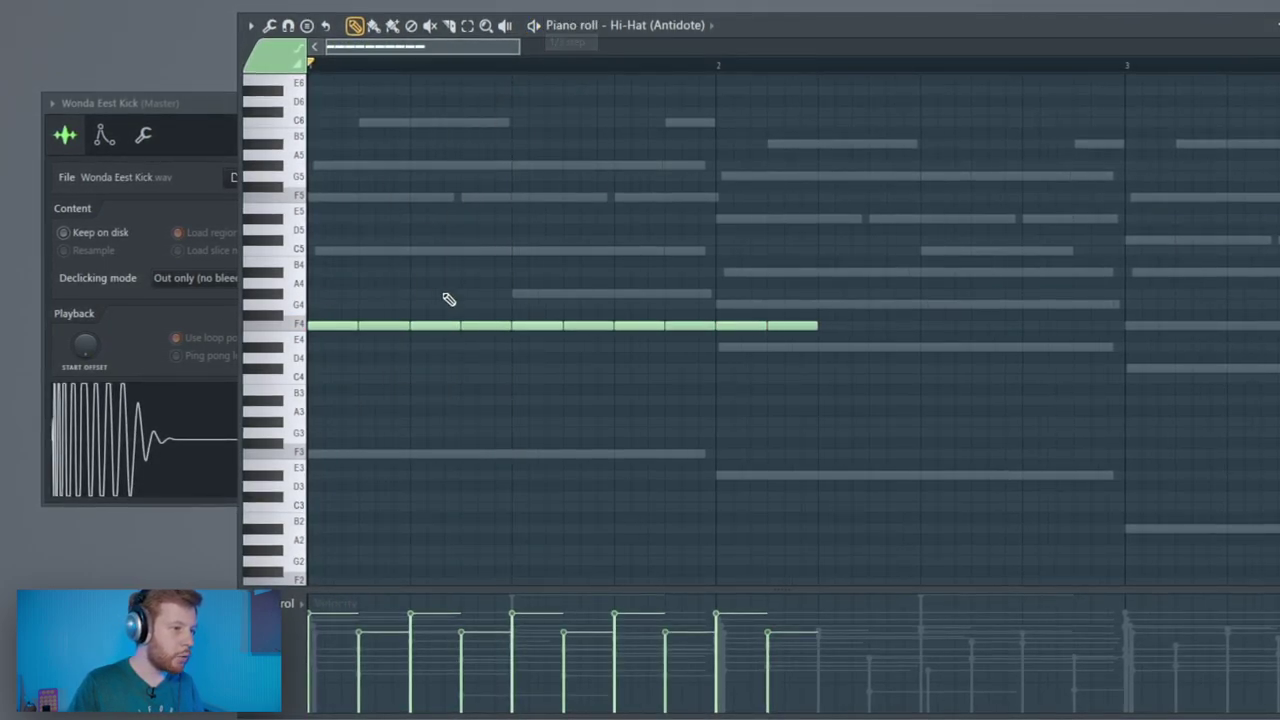
drag(447, 298, 394, 380)
scroll(394, 380, up, 3)
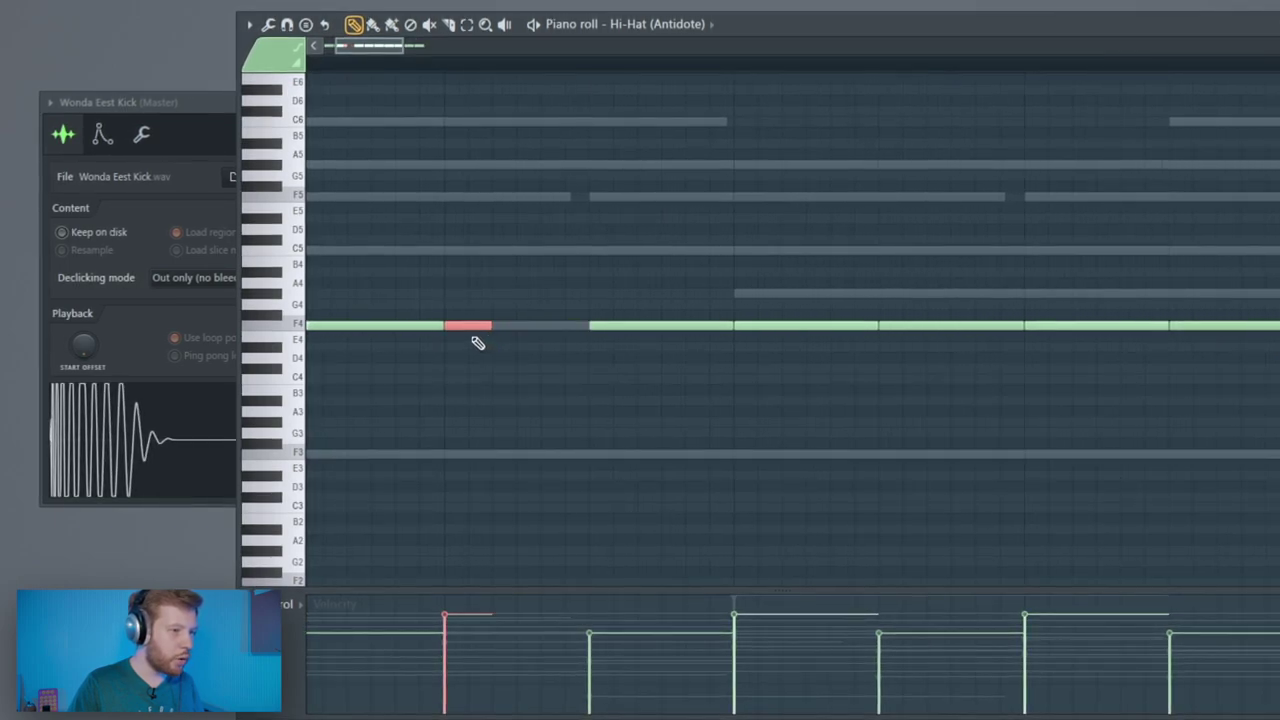
scroll(530, 465, down, 3)
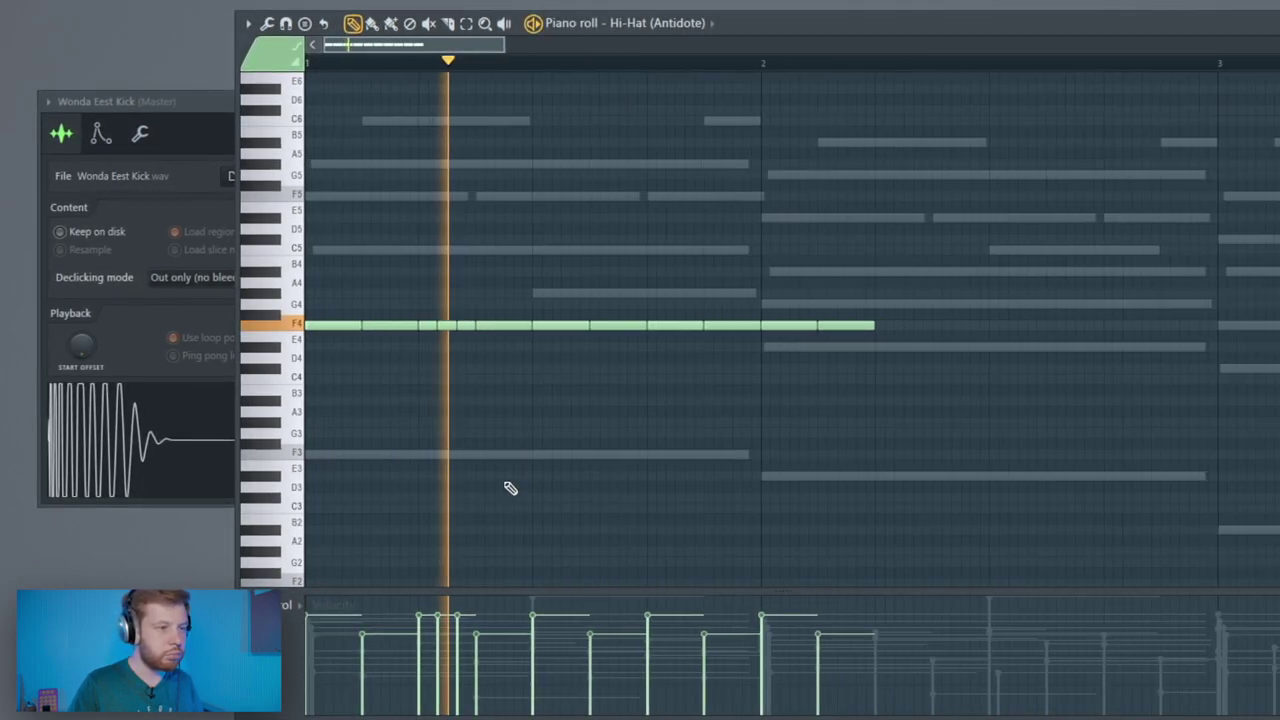
key(space)
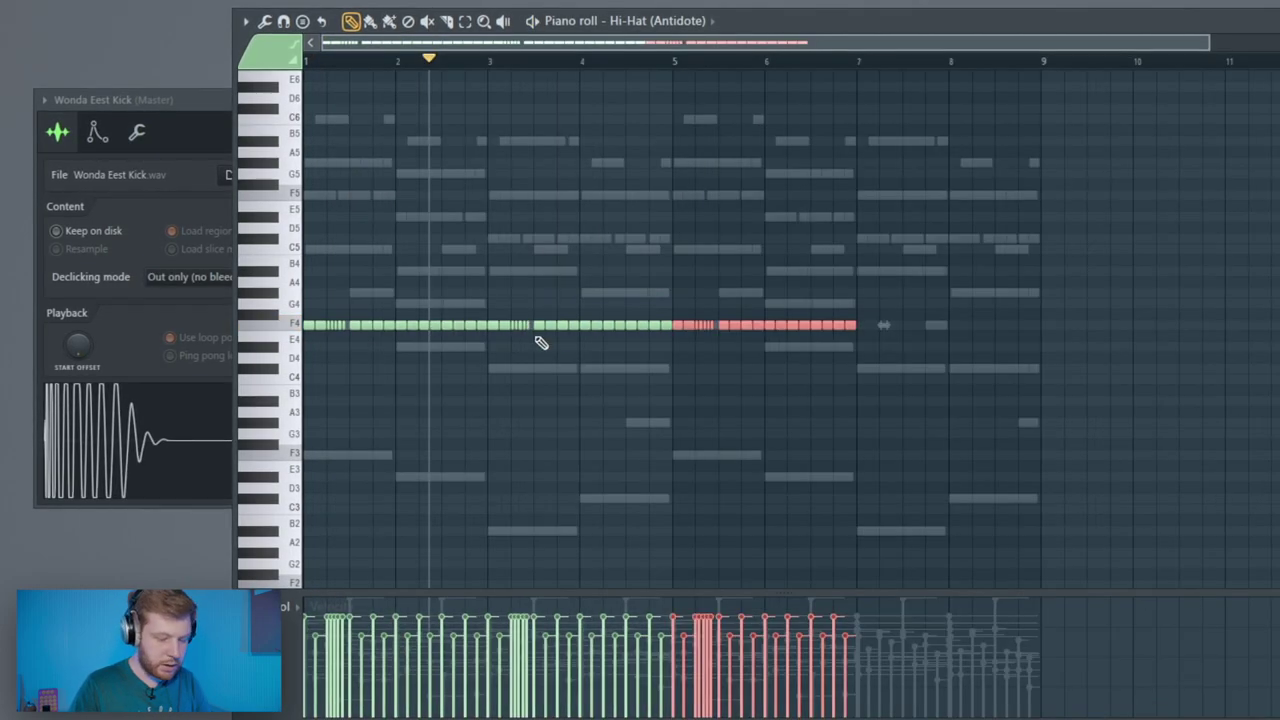
- Chop the F4 hi-hat note just before the middle of bar 4 into a fast roll and delete one piece
key(alt+m)
scroll(715, 345, up, 1)
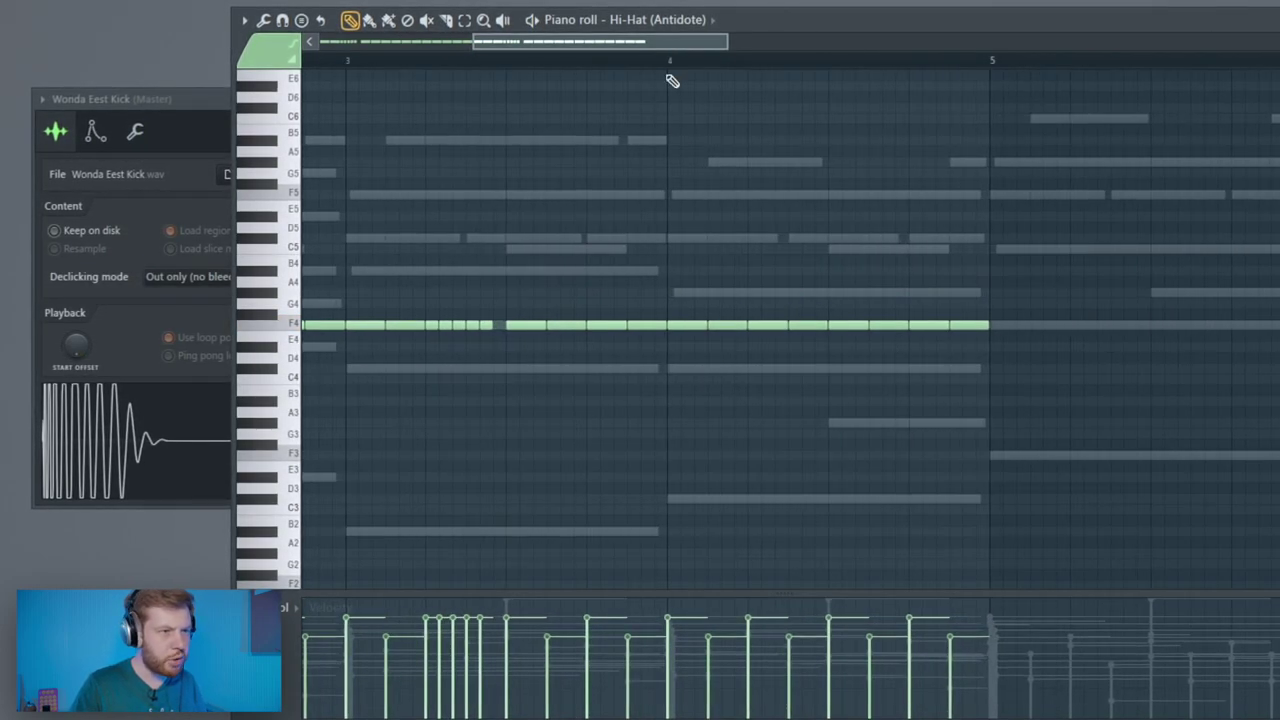
click(671, 61)
key(space)
key(space)
scroll(765, 290, up, 2)
ctrl+click(862, 326)
key(ctrl+u)
key(space)
right_click(908, 326)
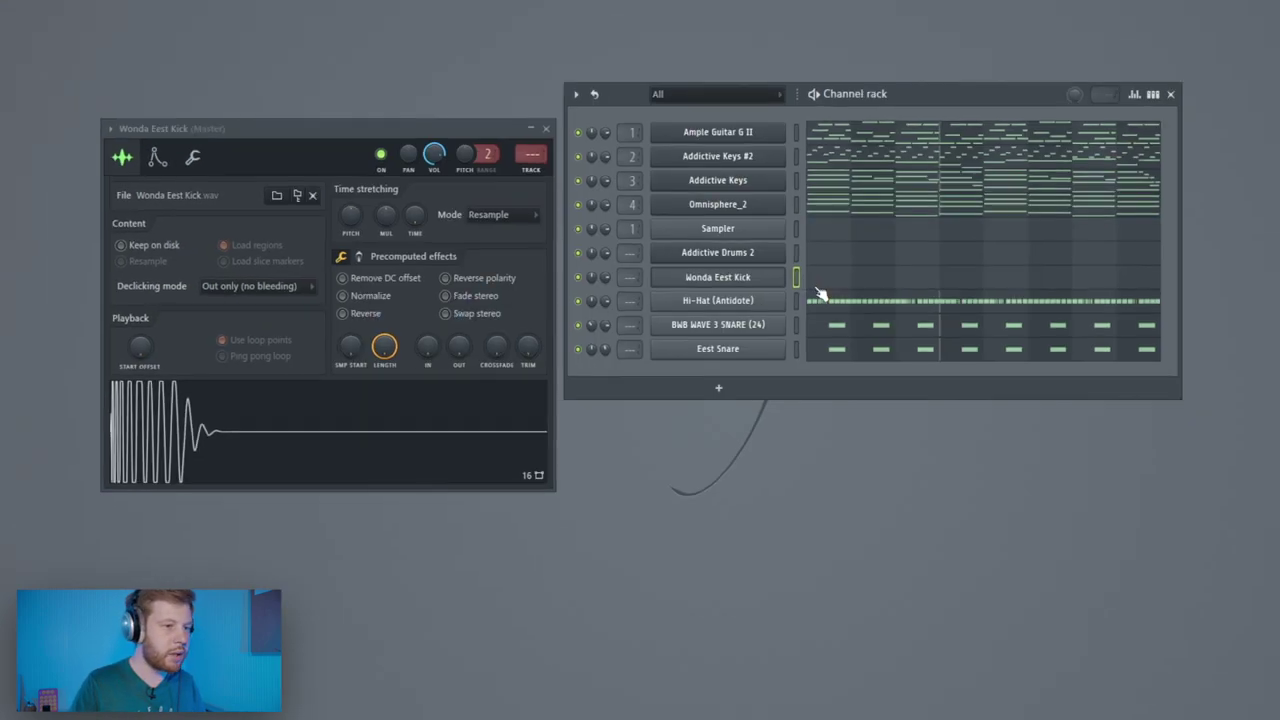
- Program the Wonda Eest Kick pattern with short A#4 notes across bars 1 to 8
click(810, 309)
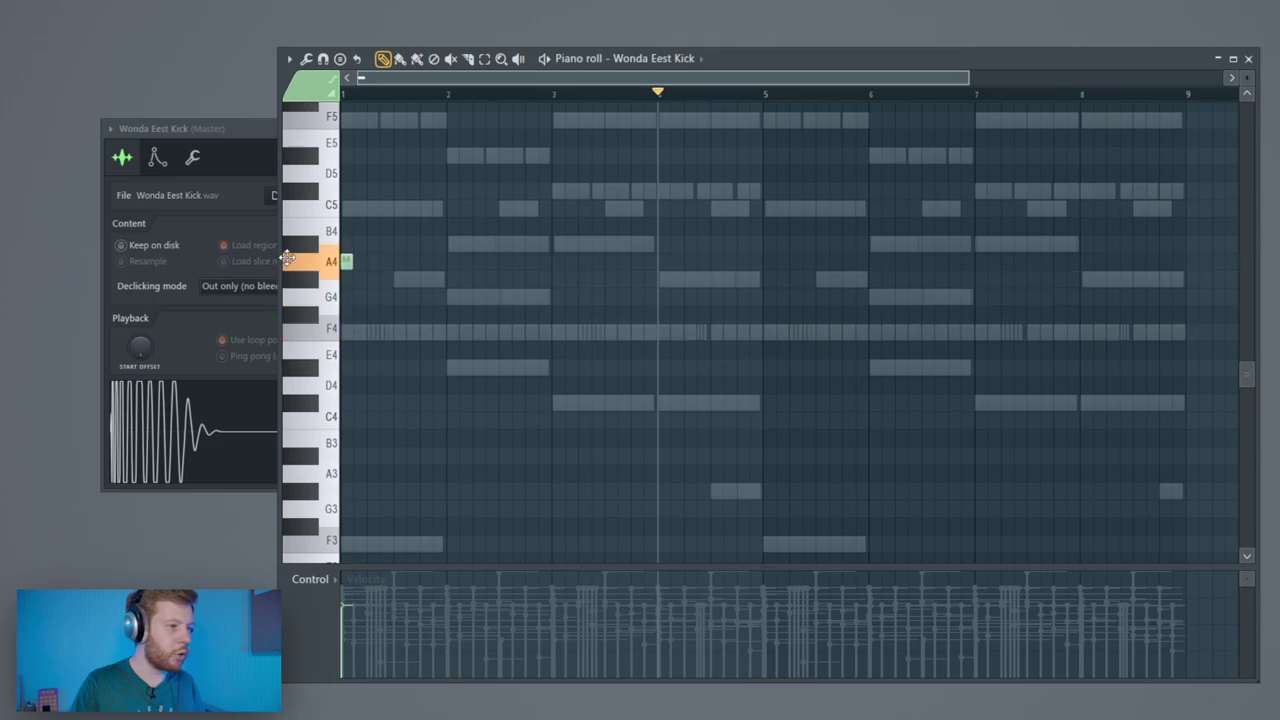
key(space)
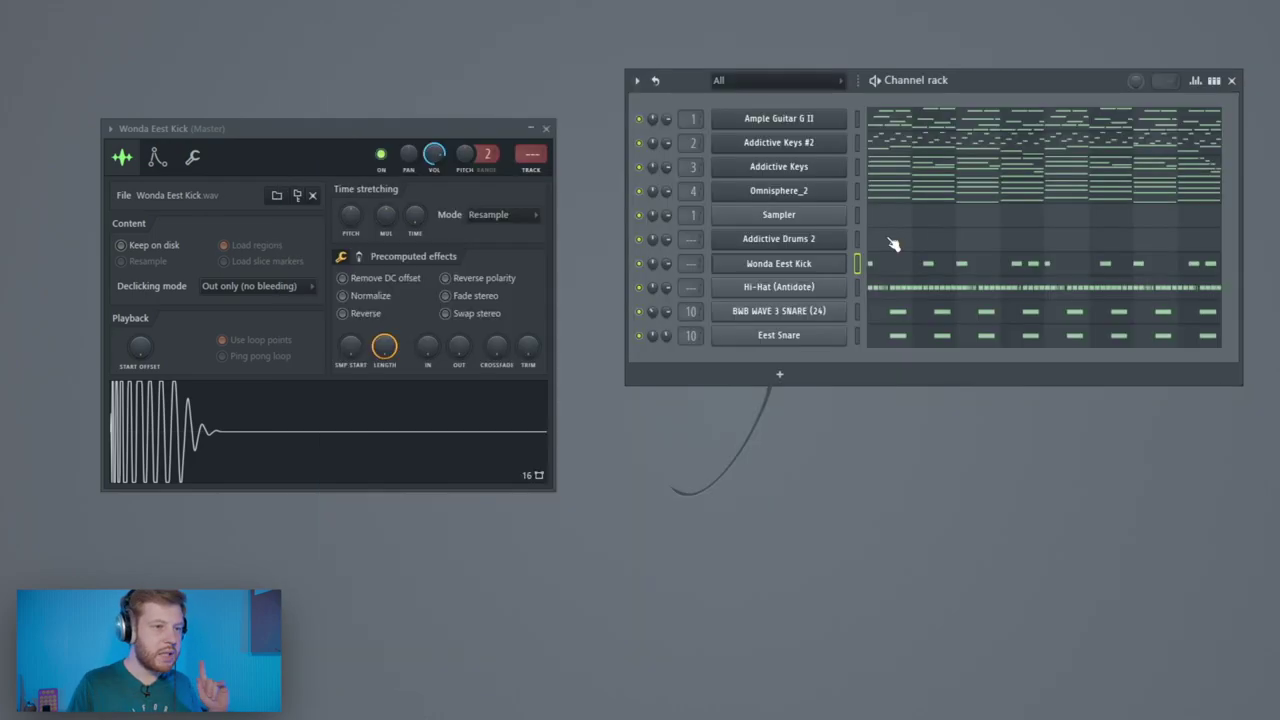
- Place short D3, E3, D#3, D#3 and D3 notes for Addictive Drums 2 from mid bar 1 to mid bar 2
click(891, 243)
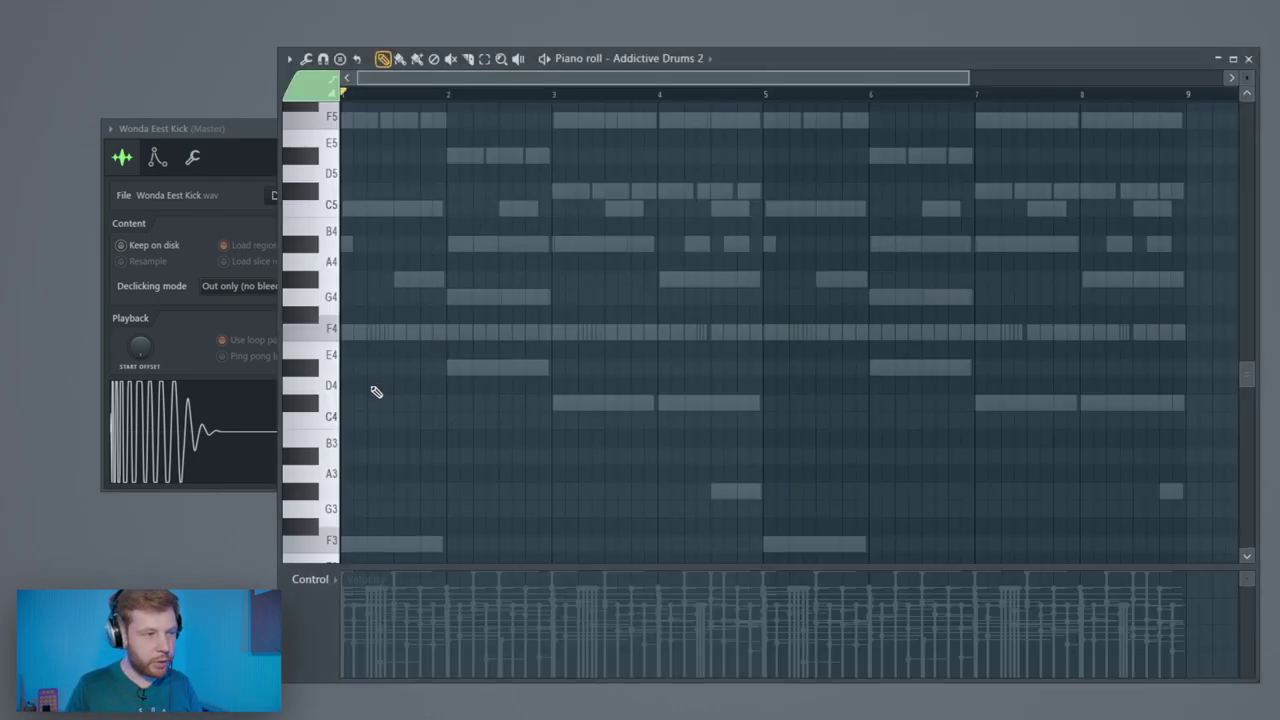
scroll(423, 380, down, 3)
drag(415, 372, 410, 480)
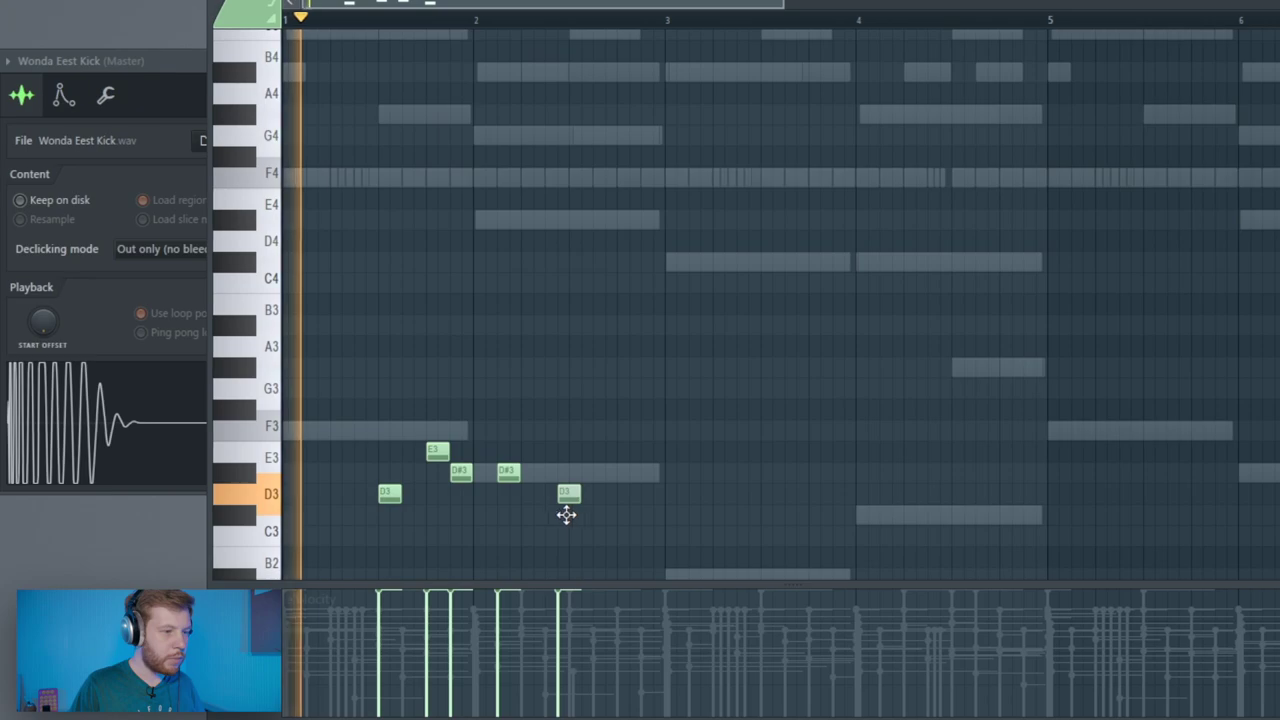
key(space)
mouse_move(576, 504)
mouse_down()
mouse_move(587, 511)
mouse_move(578, 488)
mouse_up()
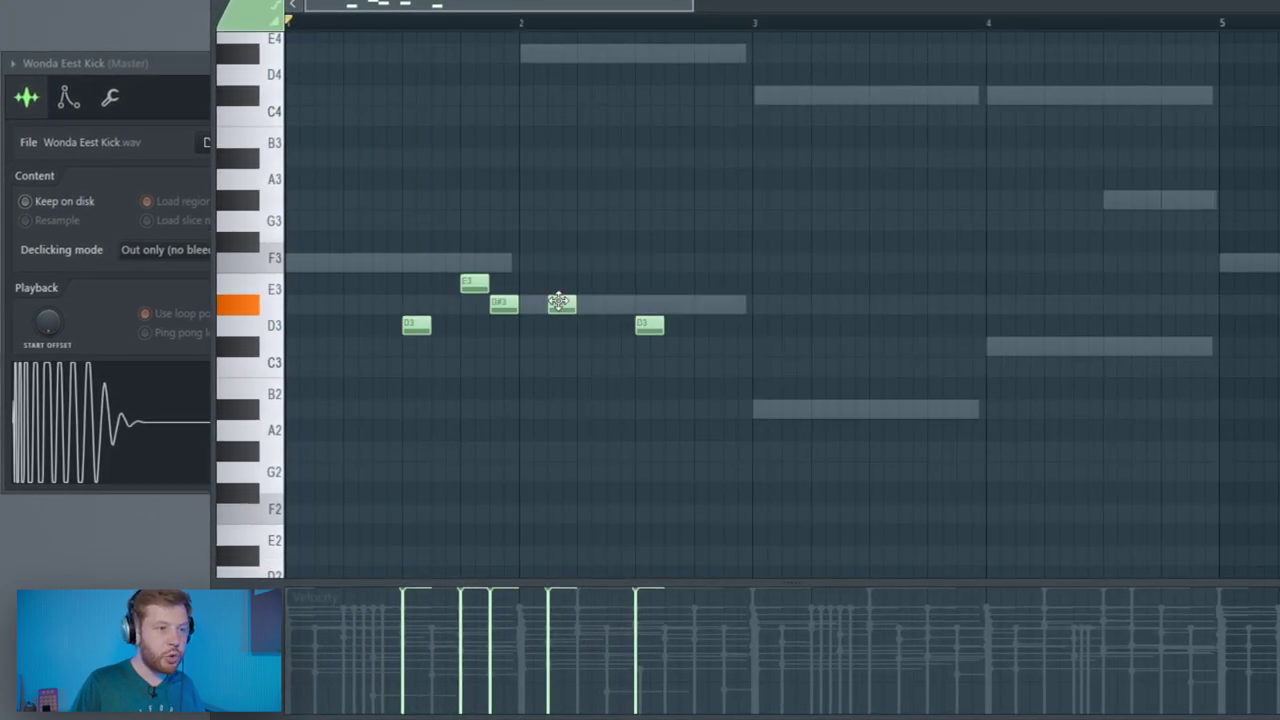
- Raise the D#3 note in bar 2 to E3 and lower the velocities of the three E3 and D#3 notes
mouse_move(558, 302)
mouse_down()
mouse_move(563, 251)
mouse_move(562, 284)
mouse_up()
key(space)
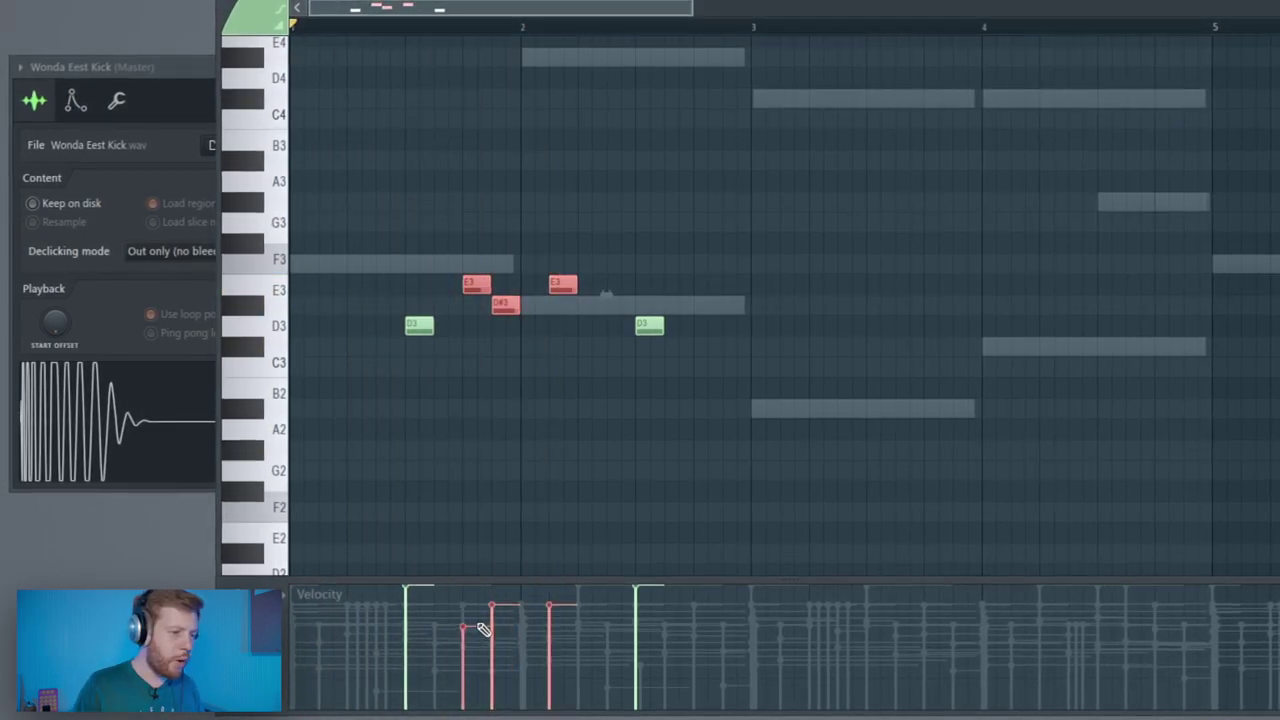
ctrl+click(569, 469)
key(space)
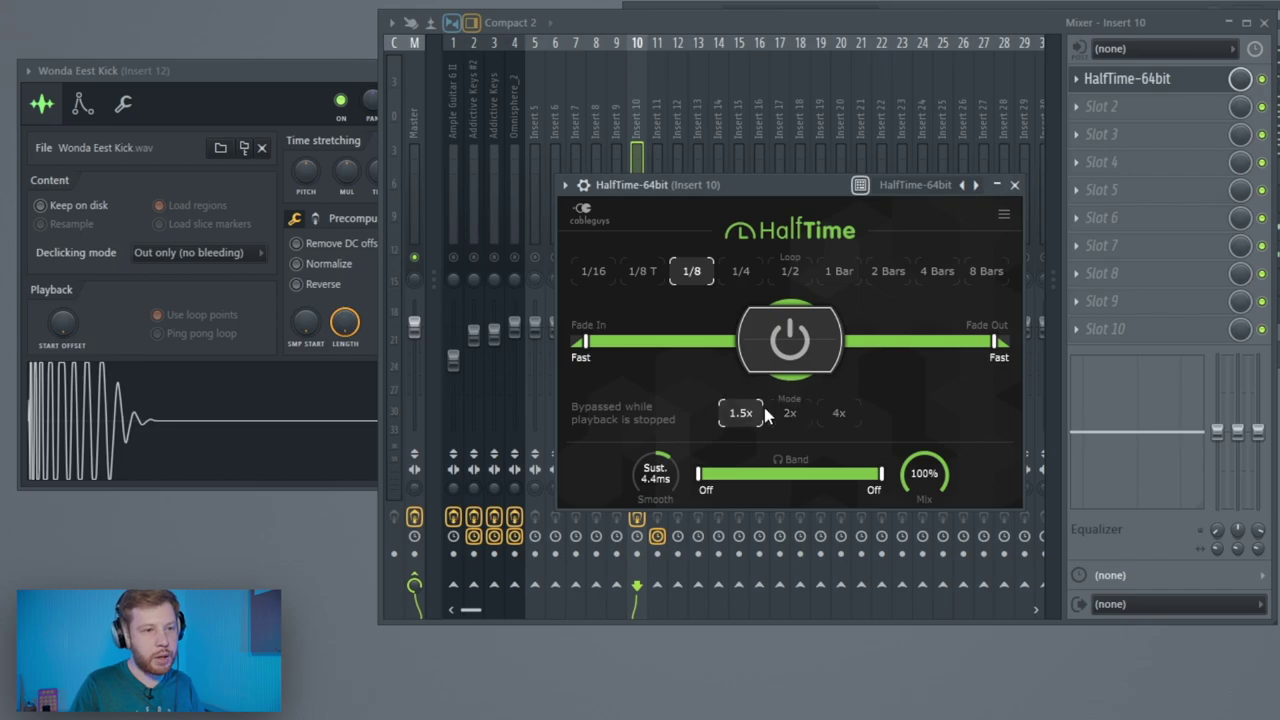
- Close HalfTime and load RC-20 Retro Color in slot 2 of mixer Insert 10
click(1014, 184)
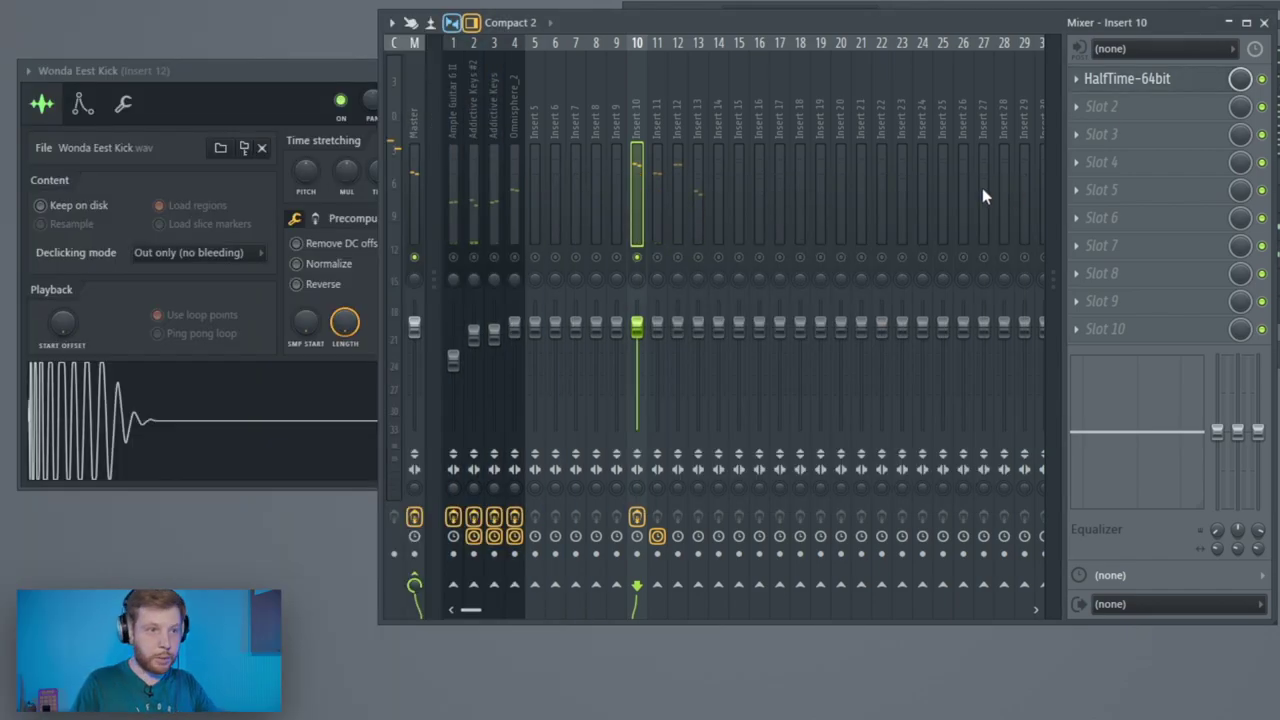
click(1100, 107)
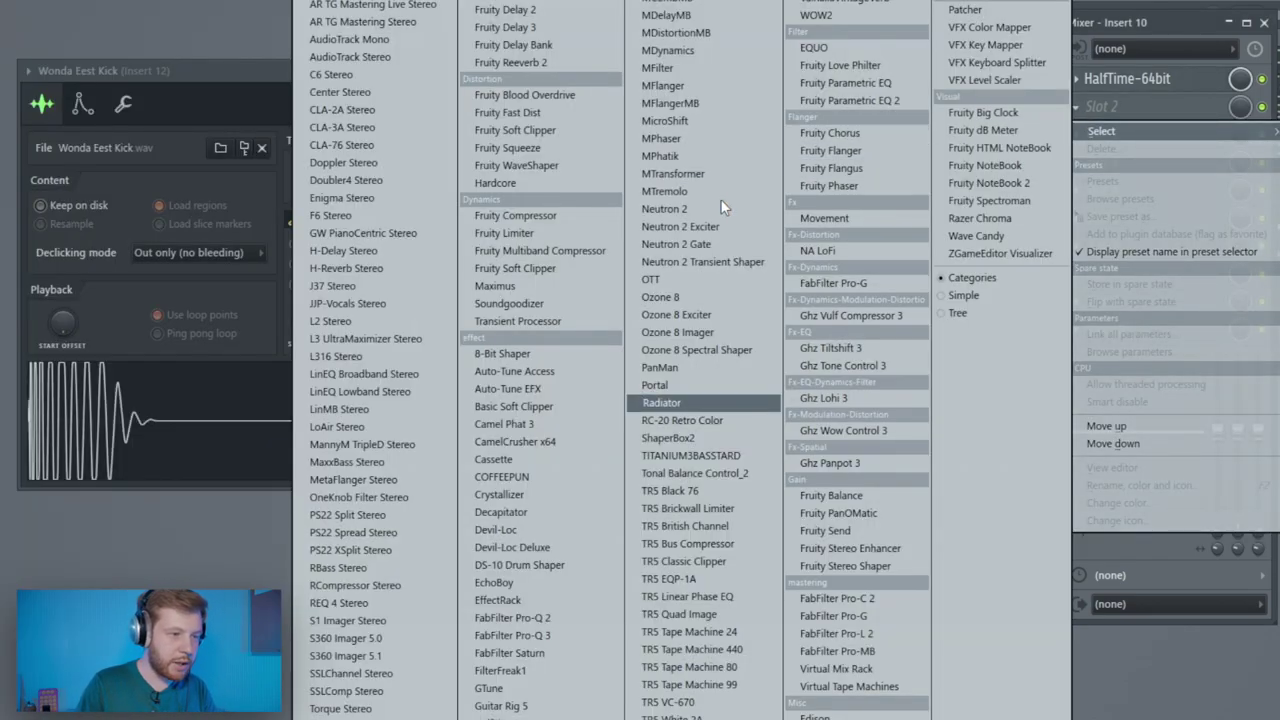
click(640, 420)
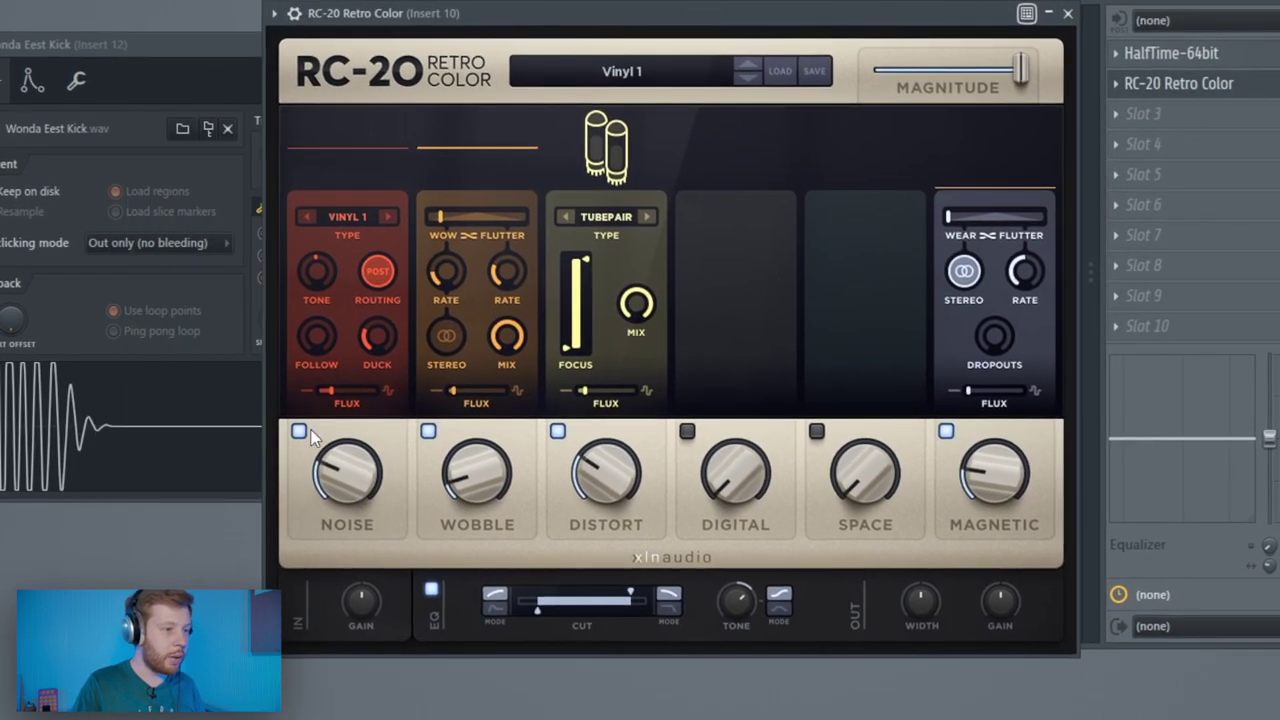
- Turn off Noise and Wobble in Insert 10's RC-20, raise Distort and the input gain, and turn on Space
click(299, 431)
click(428, 431)
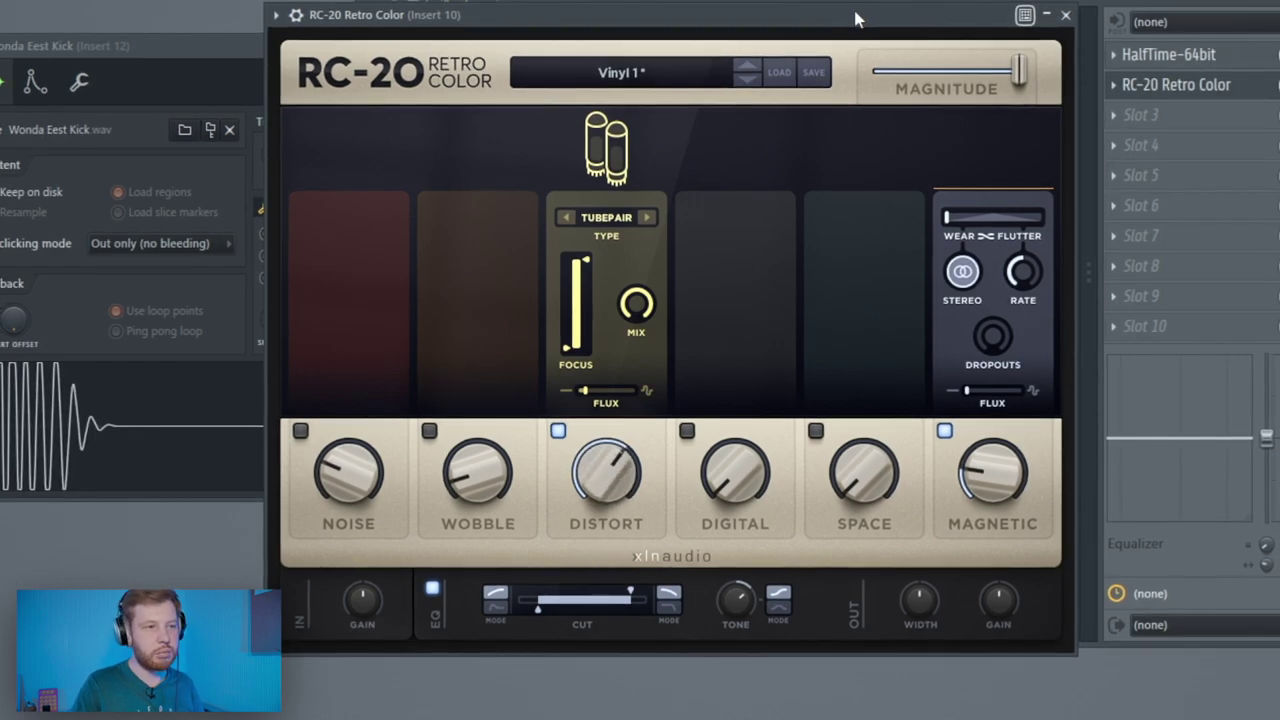
drag(860, 18, 910, 18)
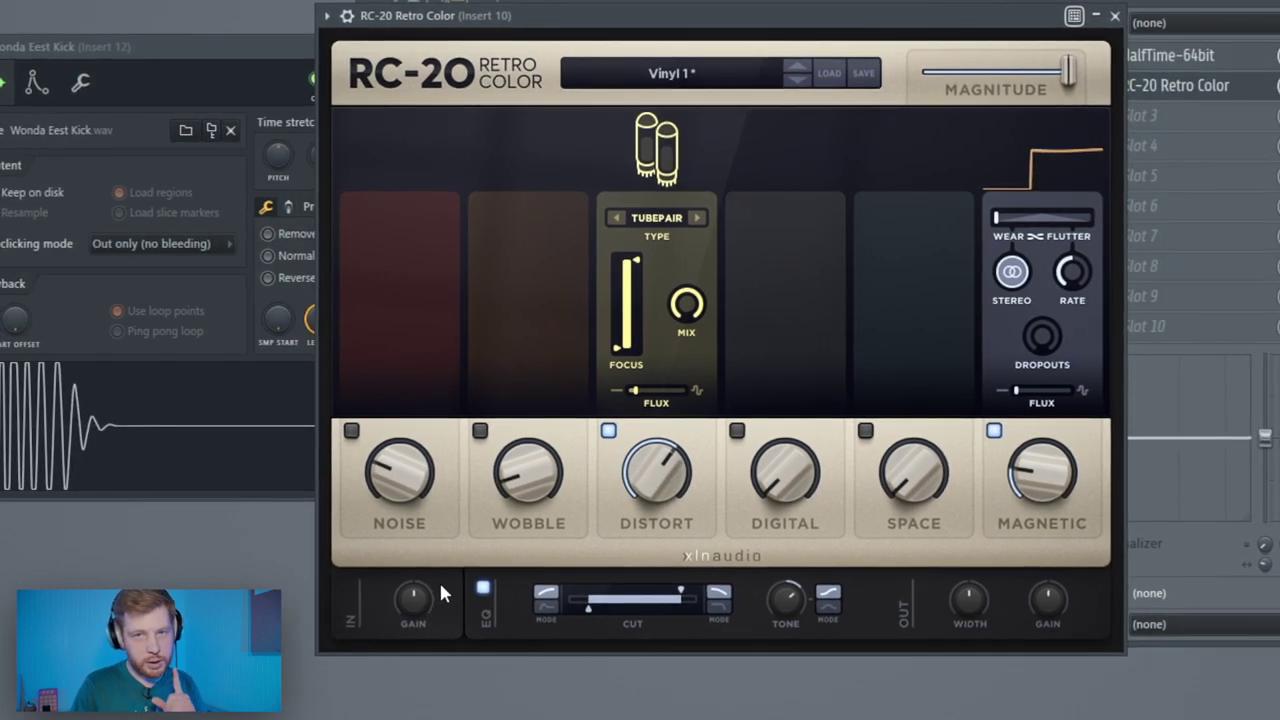
mouse_move(430, 598)
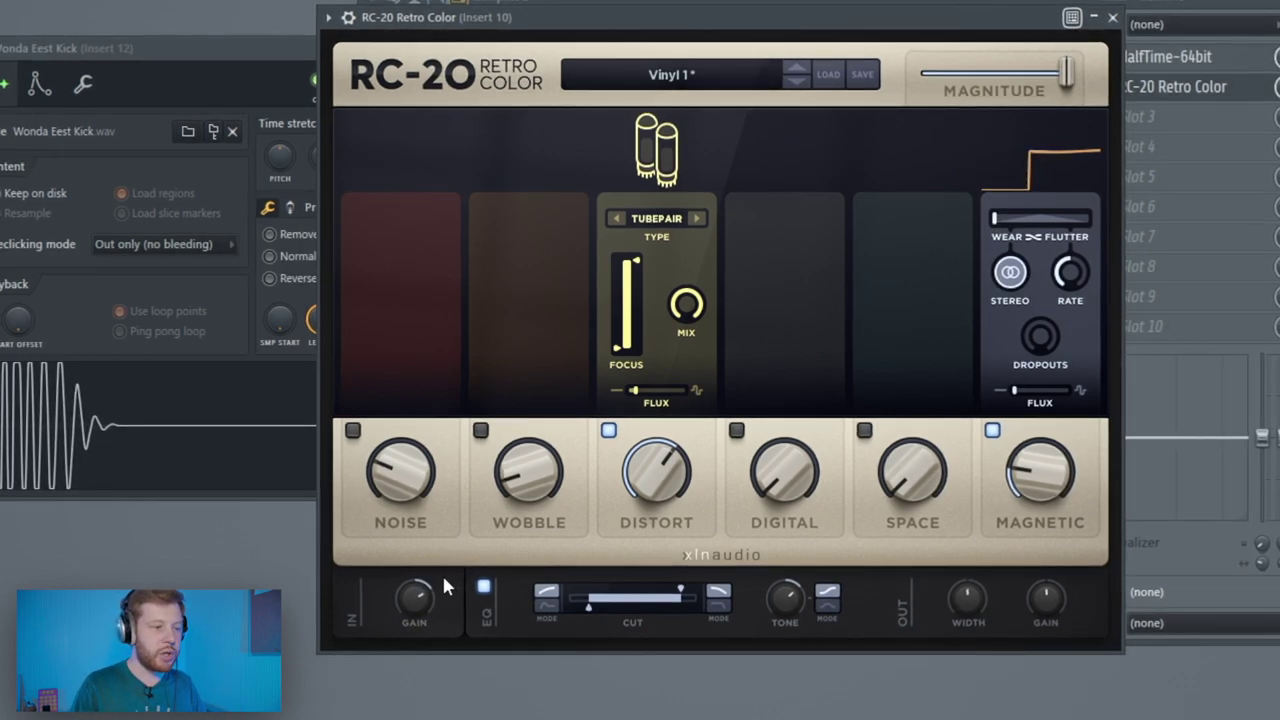
click(864, 430)
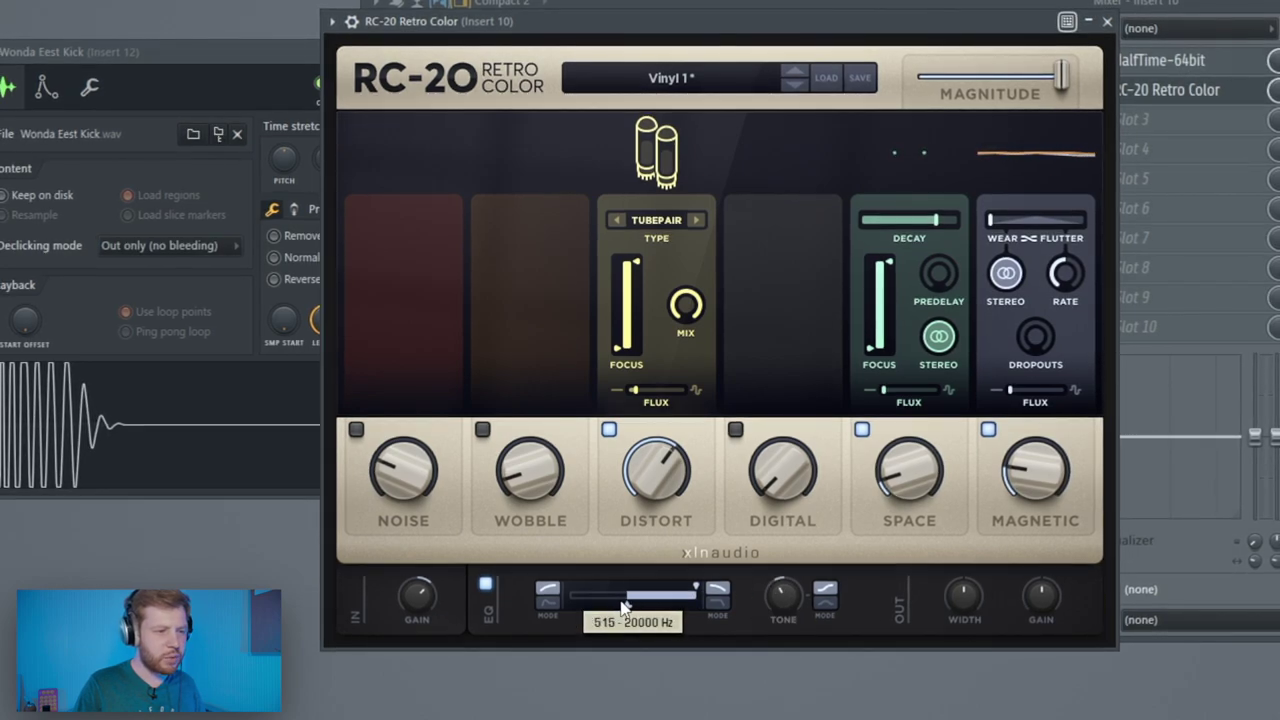
- Narrow the EQ cut of Insert 10's RC-20 to about 515–6101 Hz and raise the Space amount
key(Escape)
drag(618, 335, 640, 364)
click(1155, 91)
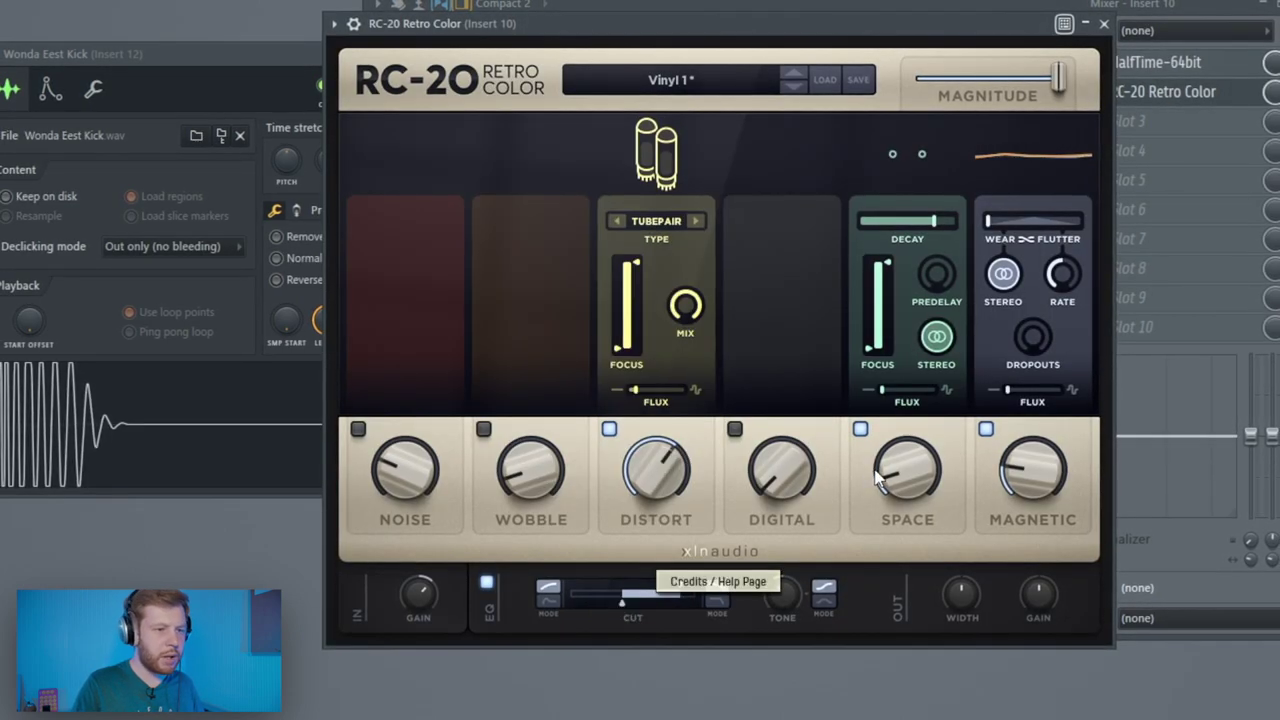
drag(907, 464, 911, 446)
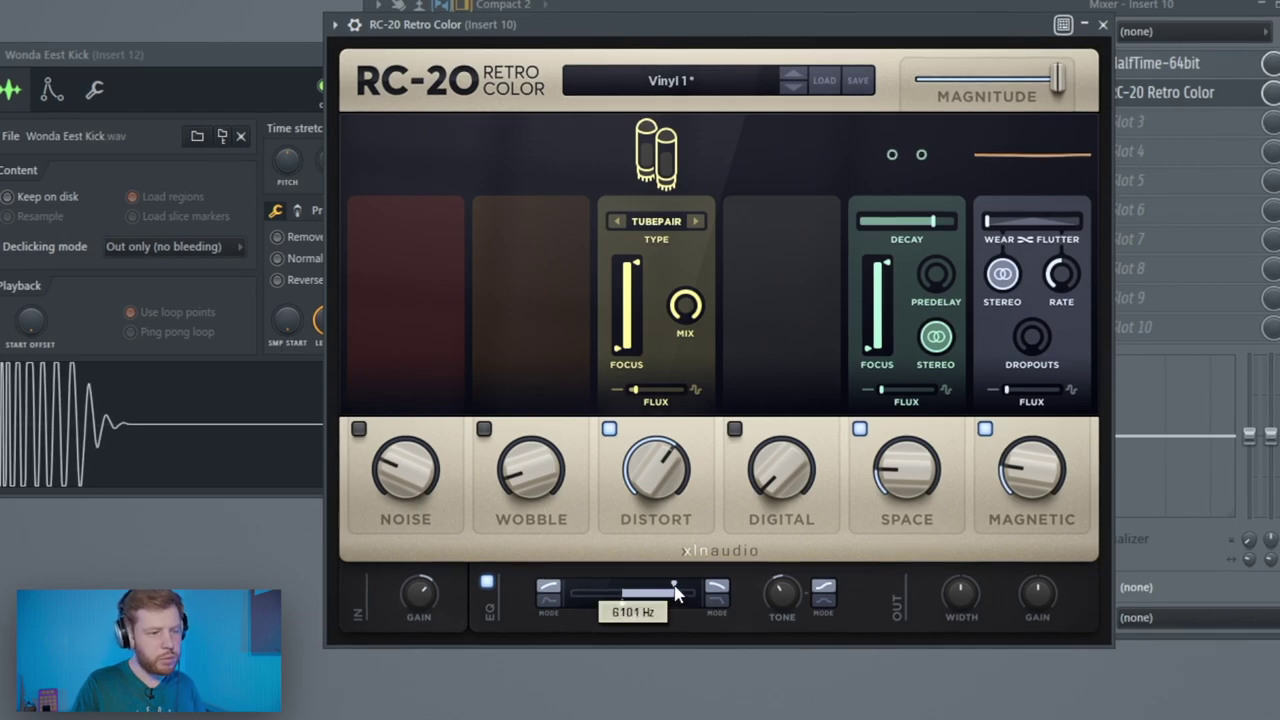
drag(915, 476, 917, 467)
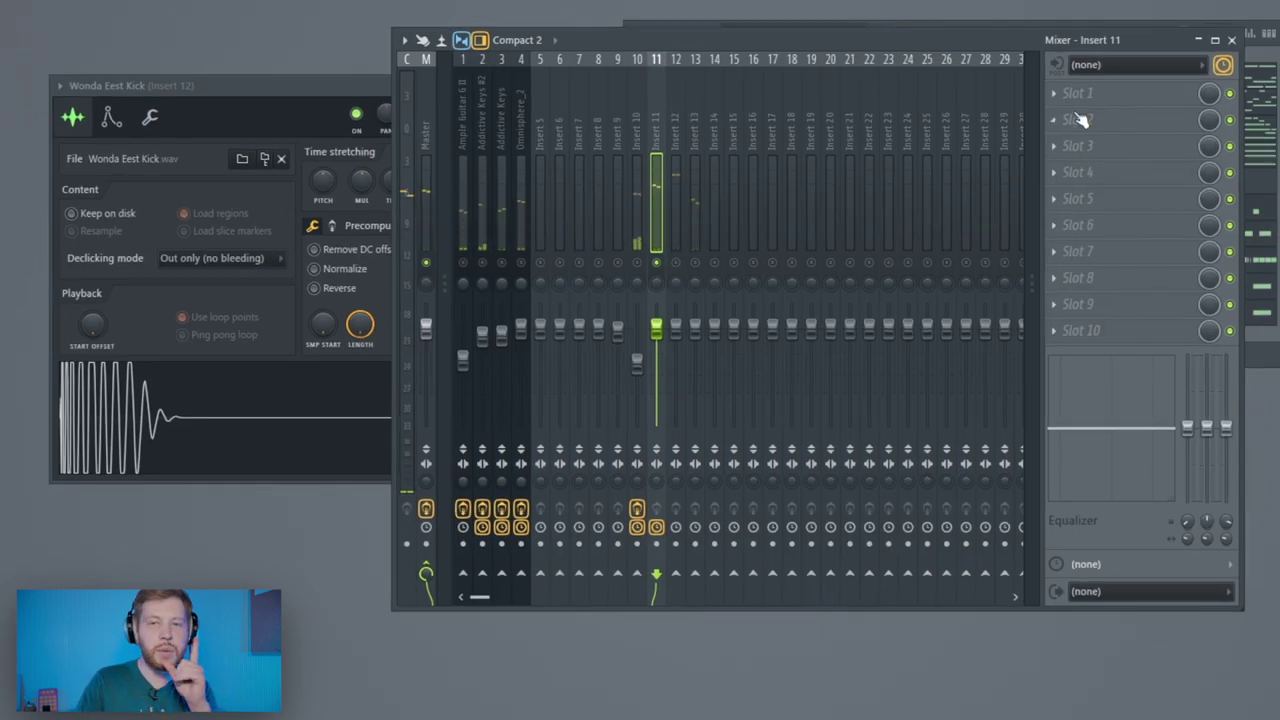
- Load RC-20 Retro Color in slot 1 of mixer Insert 11 and turn off its Noise and Wobble modules
click(1085, 91)
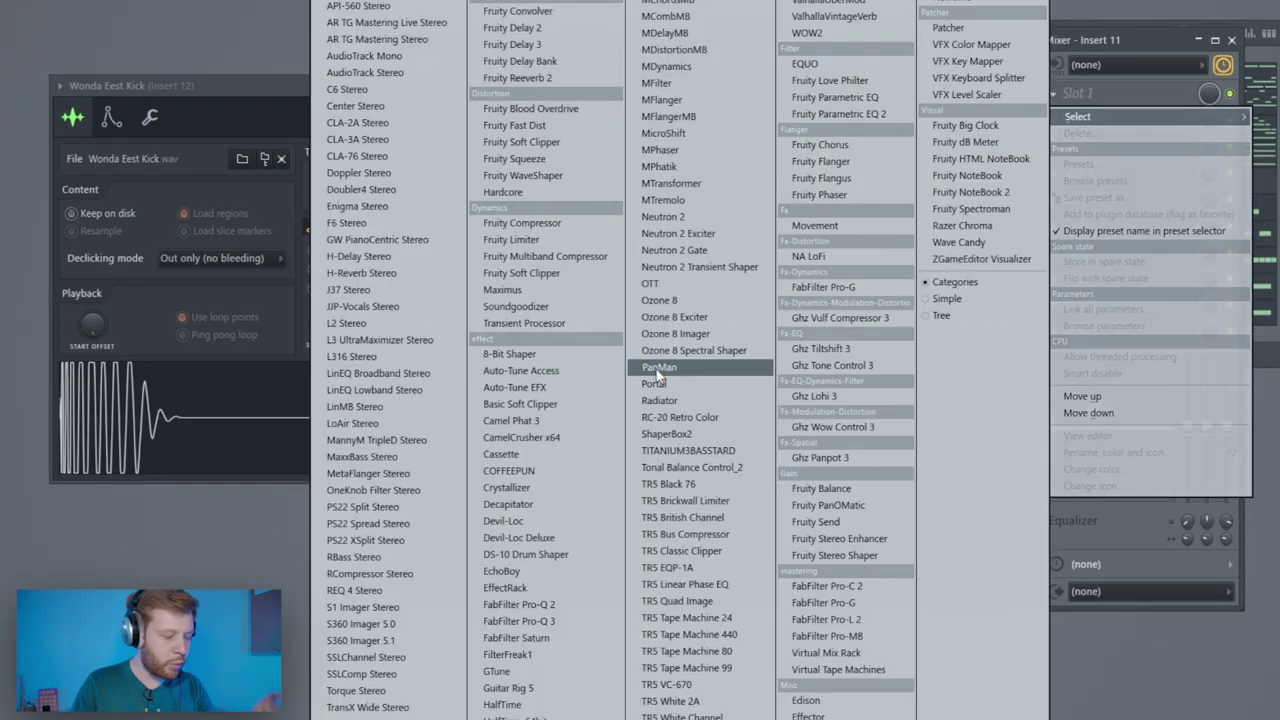
click(689, 418)
drag(404, 23, 775, 40)
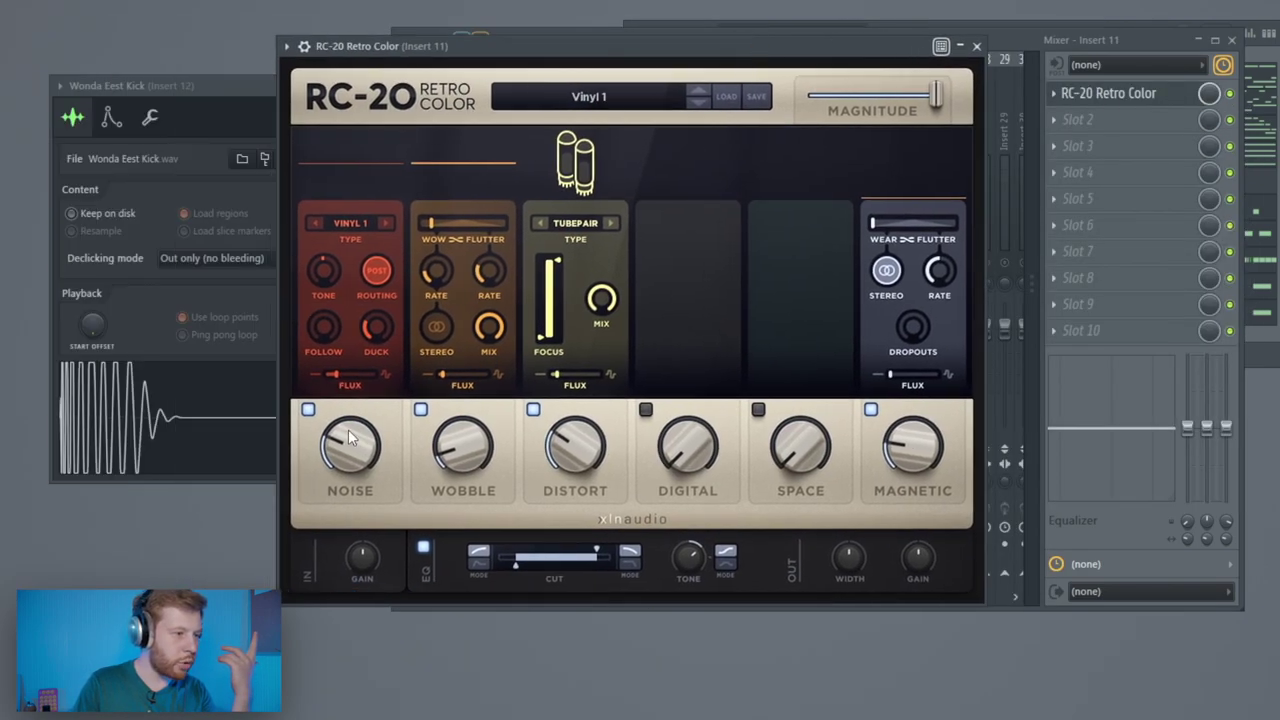
click(308, 410)
click(420, 410)
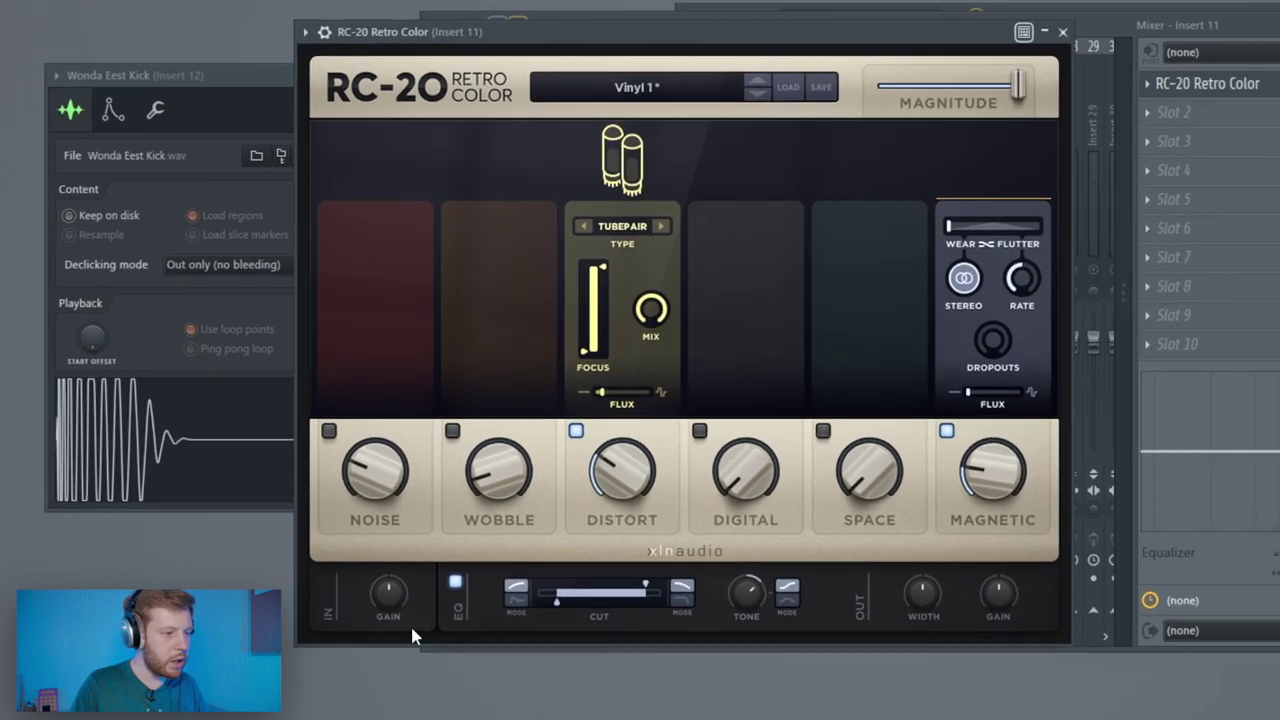
- Raise the input gain and Distort fully in Insert 11's RC-20 and reduce the output gain to -11.0 dB
drag(366, 560, 471, 343)
drag(580, 445, 602, 318)
drag(711, 352, 768, 7)
drag(1087, 628, 1086, 660)
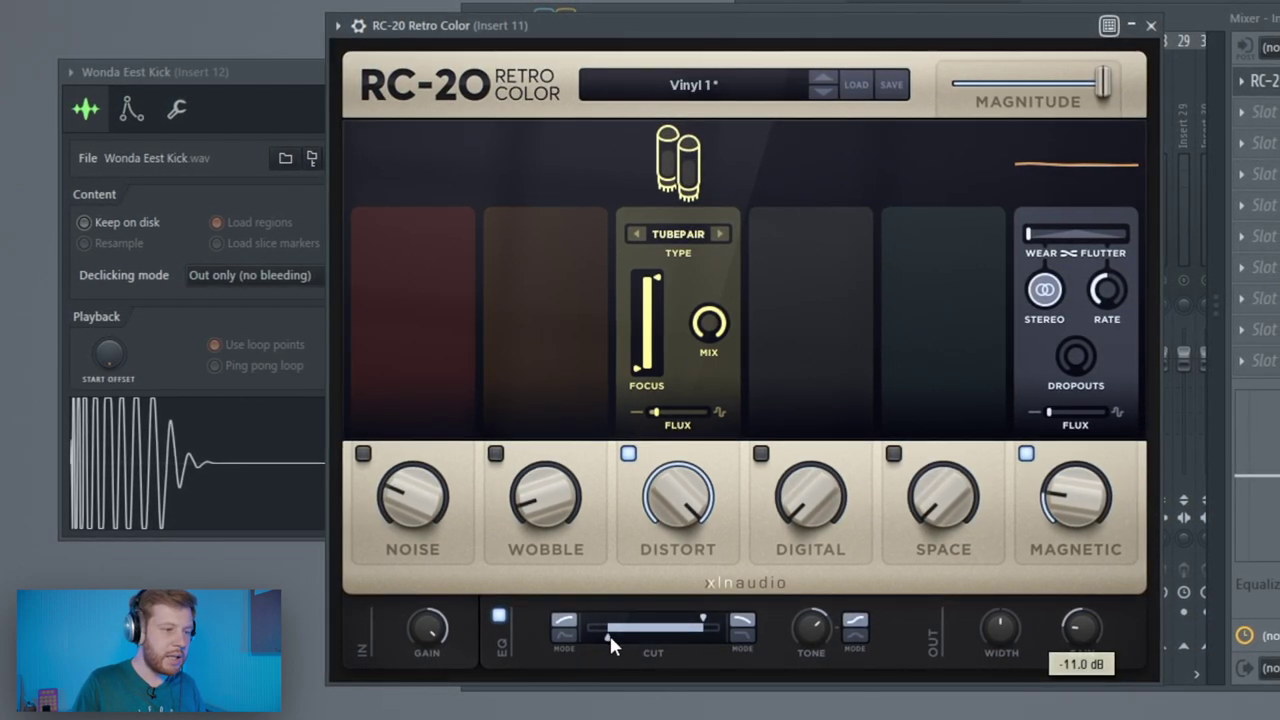
- Raise both the low and high EQ cut limits of Insert 11's RC-20 and lower its Tone
drag(609, 637, 647, 637)
mouse_move(703, 618)
mouse_down()
mouse_move(680, 616)
mouse_move(722, 618)
mouse_up()
drag(818, 637, 820, 664)
drag(832, 586, 829, 599)
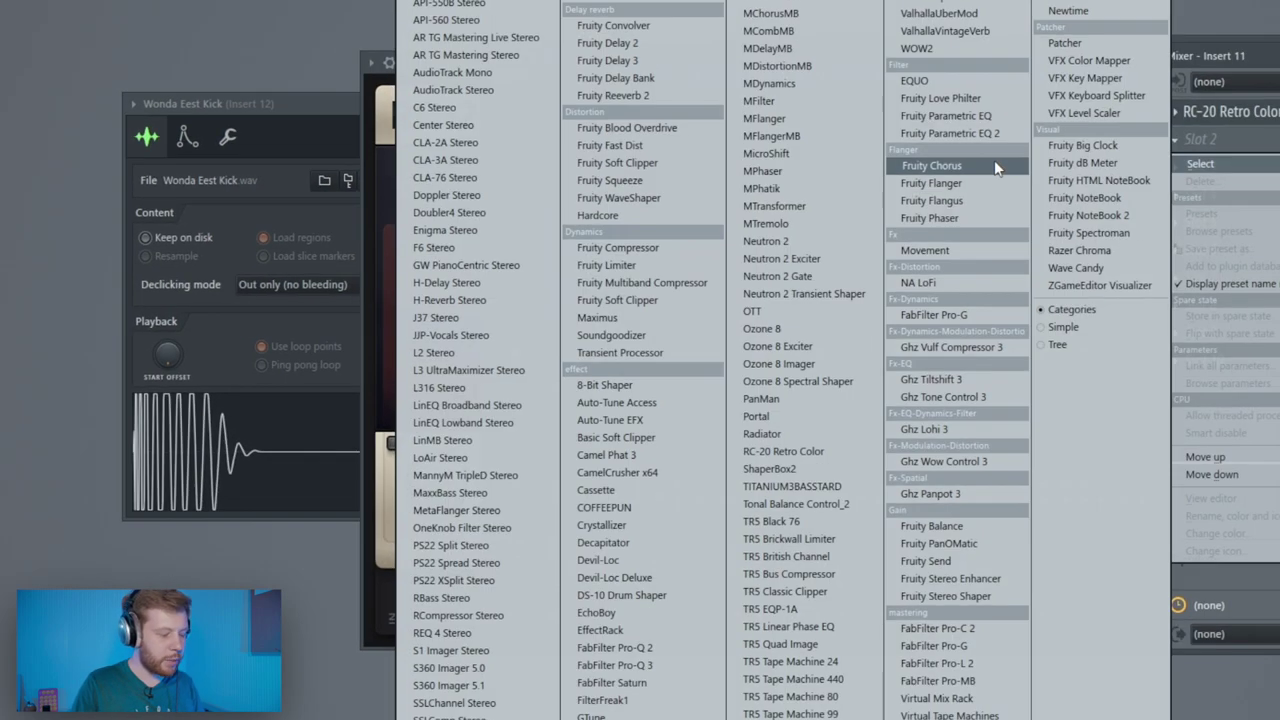
- Load DS-10 Drum Shaper in slot 2 of Insert 11, raise its Attack to about 27% and lower its Sustain
click(994, 162)
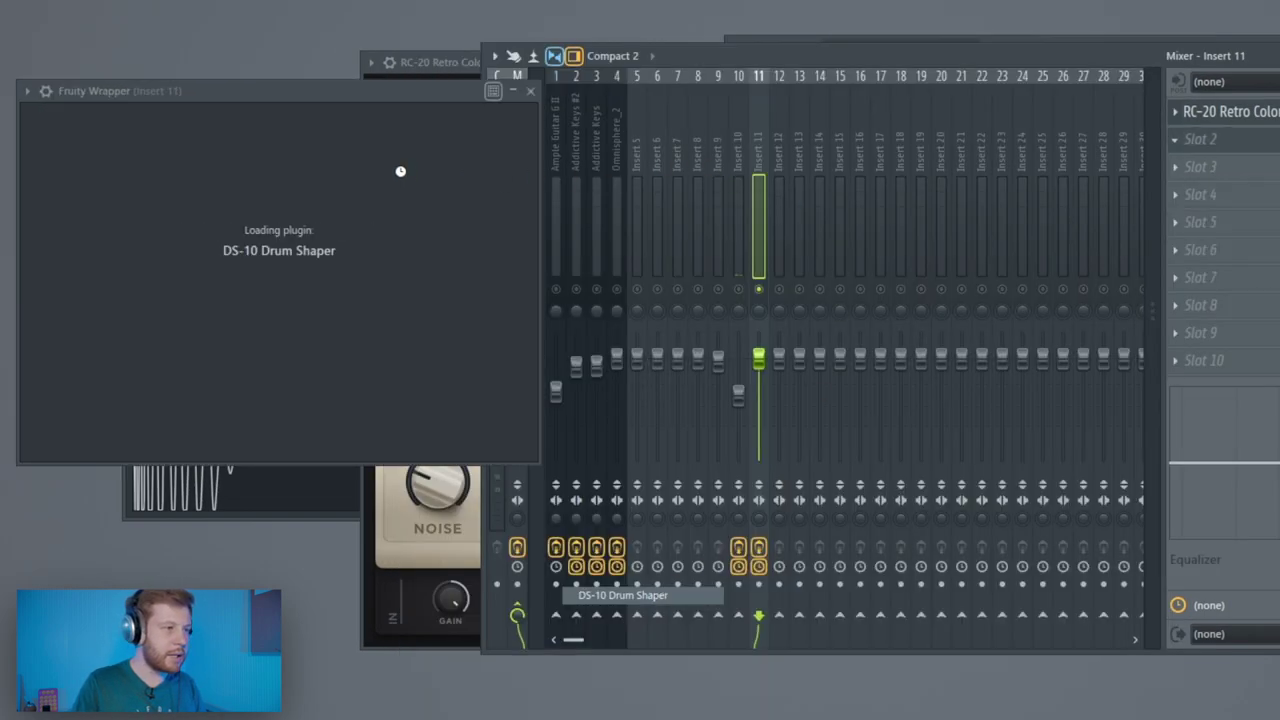
drag(222, 93, 836, 152)
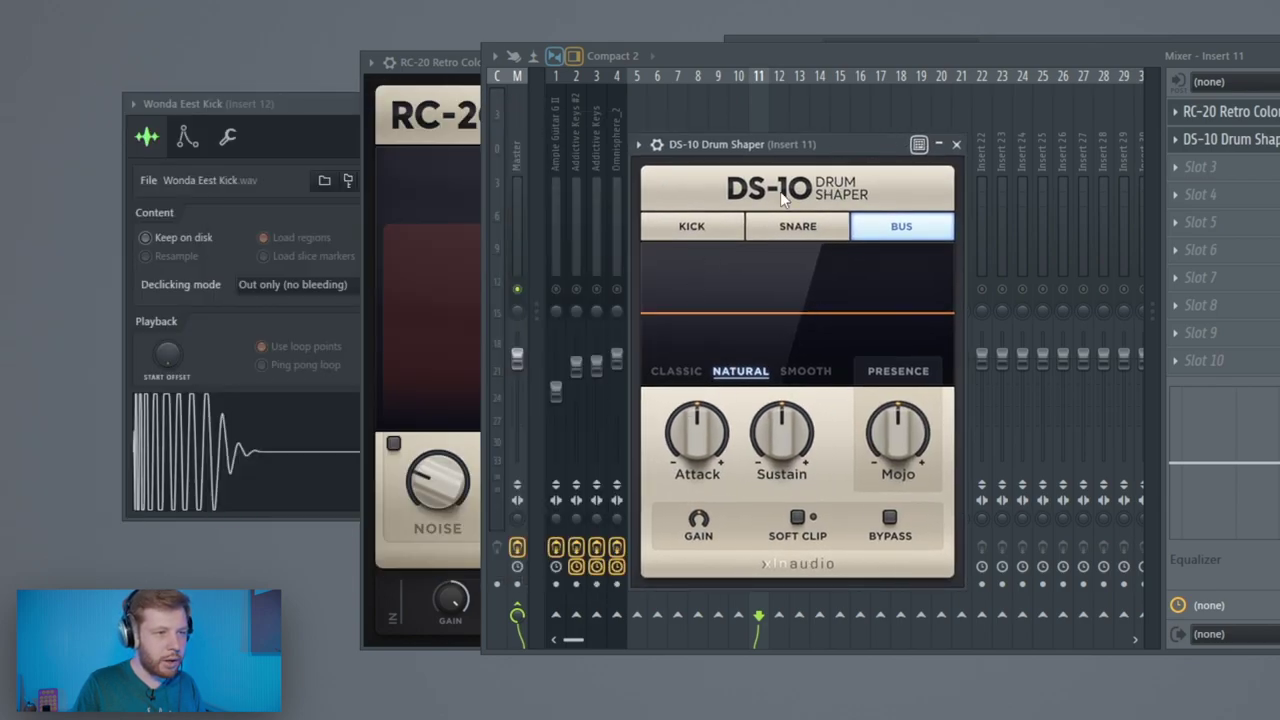
key(space)
drag(712, 442, 734, 384)
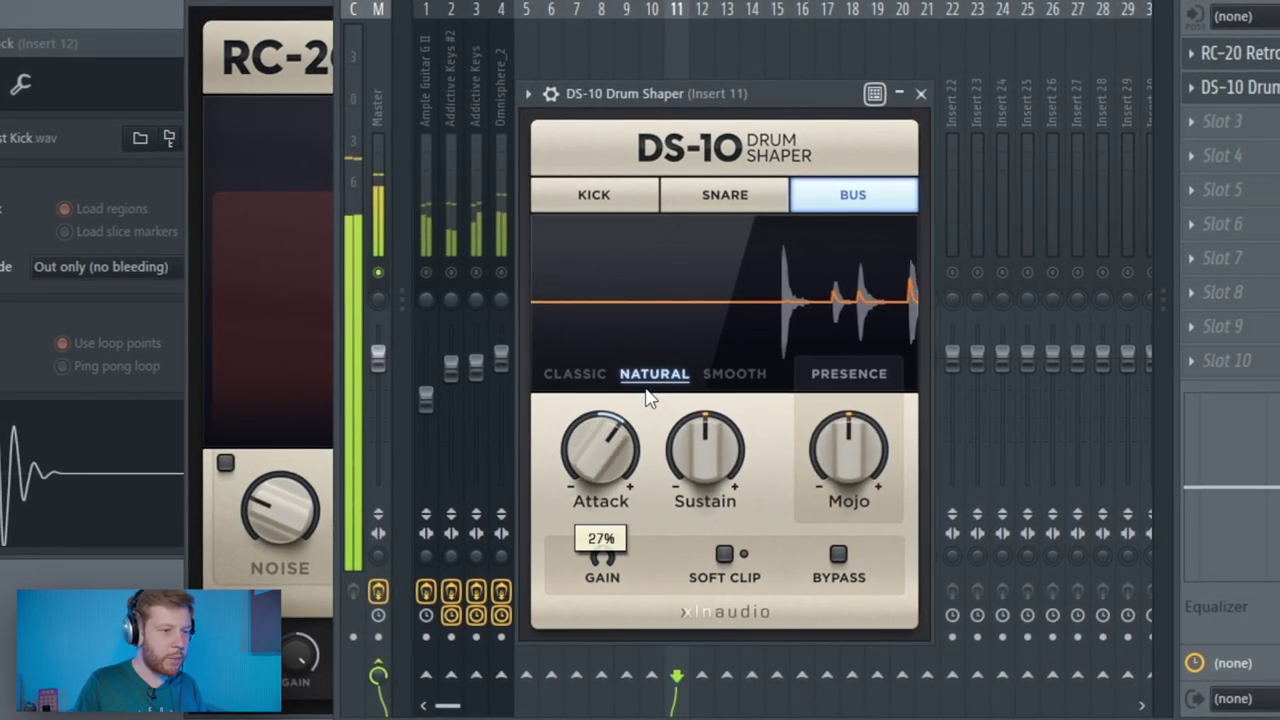
drag(721, 438, 713, 566)
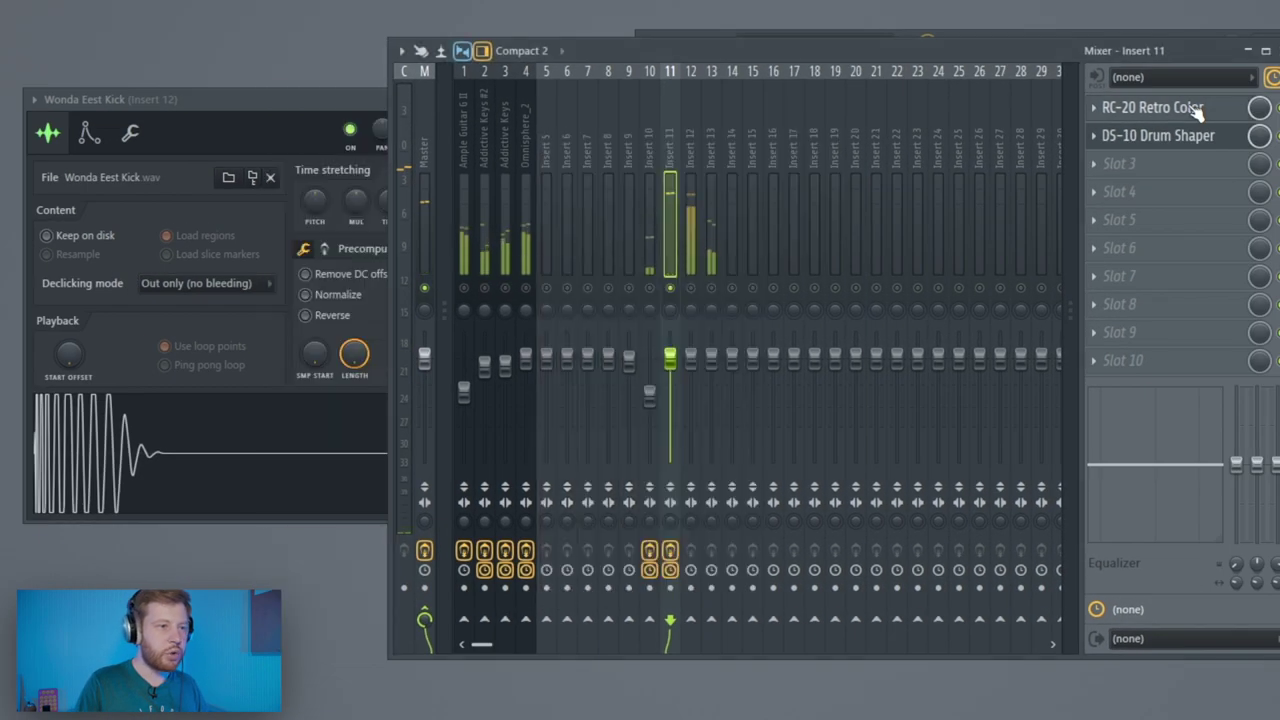
- Toggle the Space module in Insert 11's RC-20 Retro Color and reselect Insert 11 in the mixer
click(1150, 107)
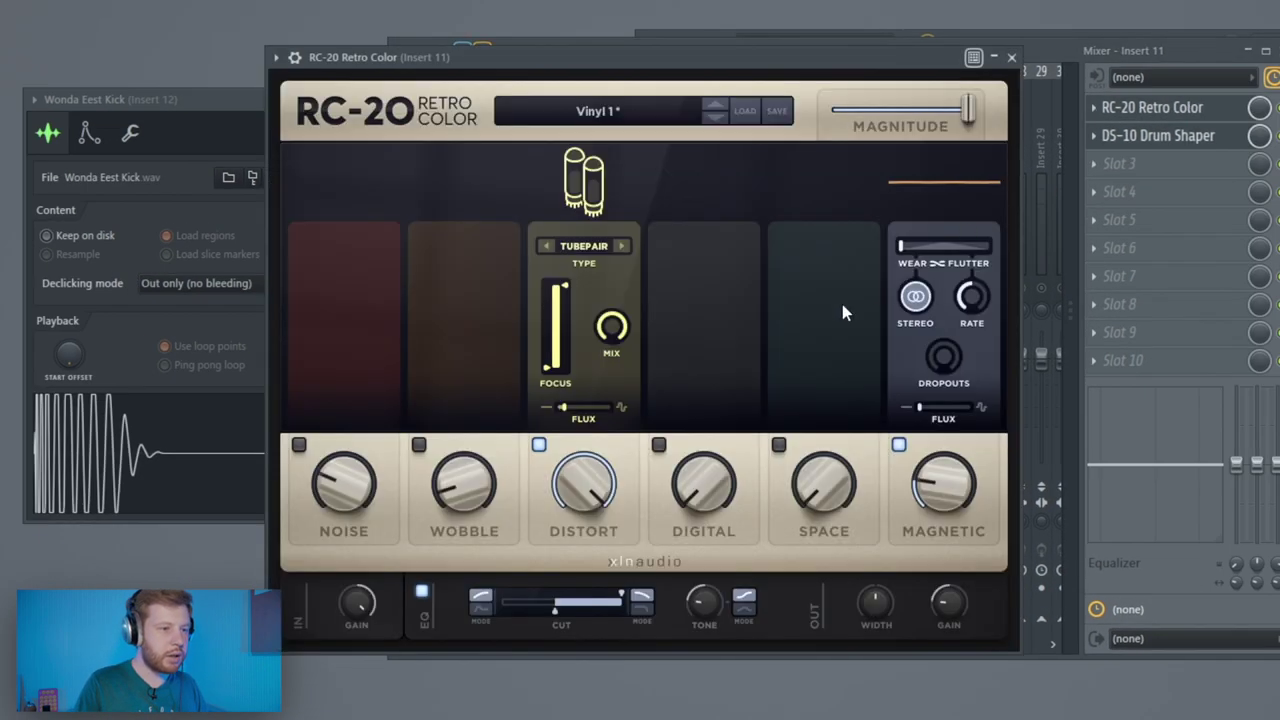
click(779, 446)
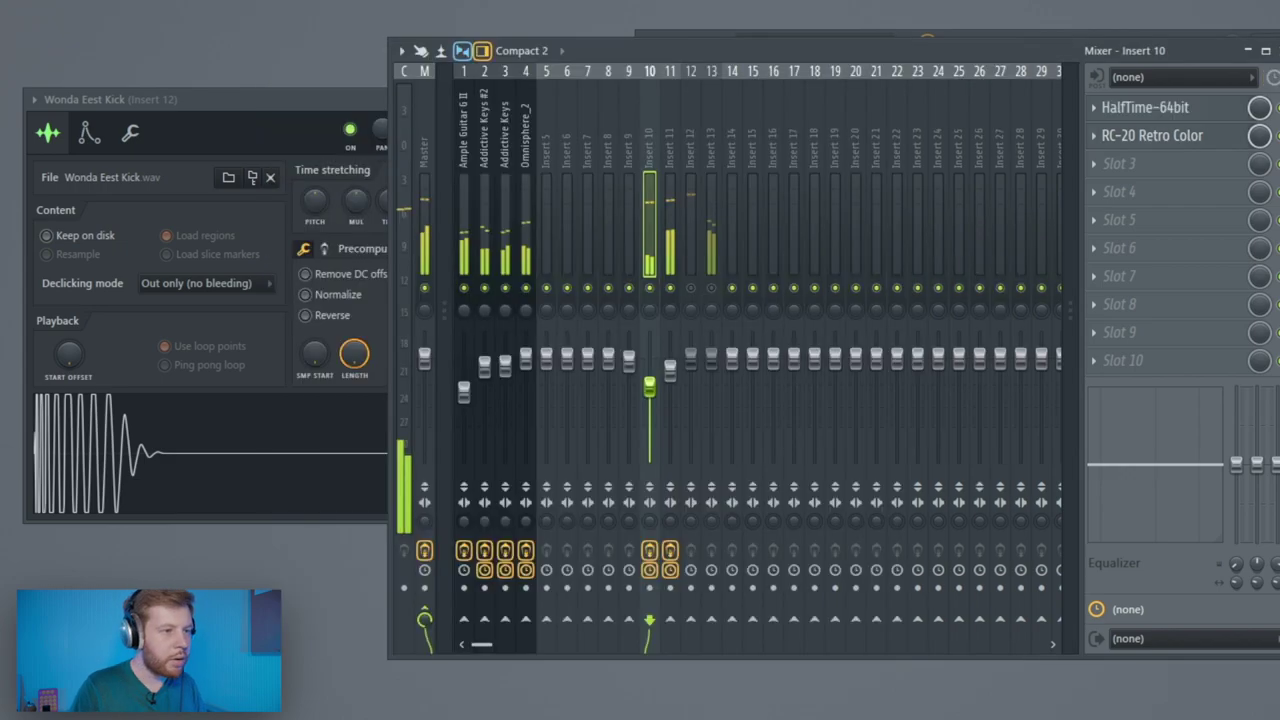
click(671, 155)
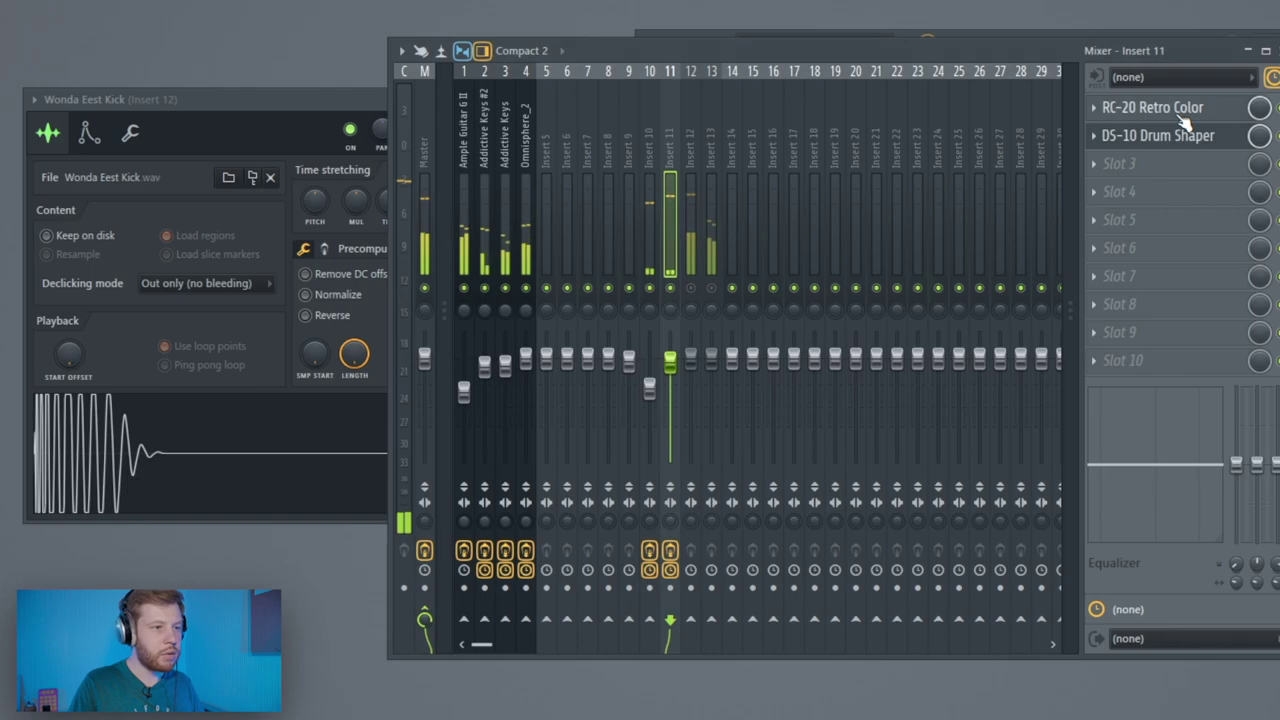
- Load Fruity Stereo Shaper in slot 1 of mixer Insert 13 and apply its Stereoize 2 preset
click(691, 240)
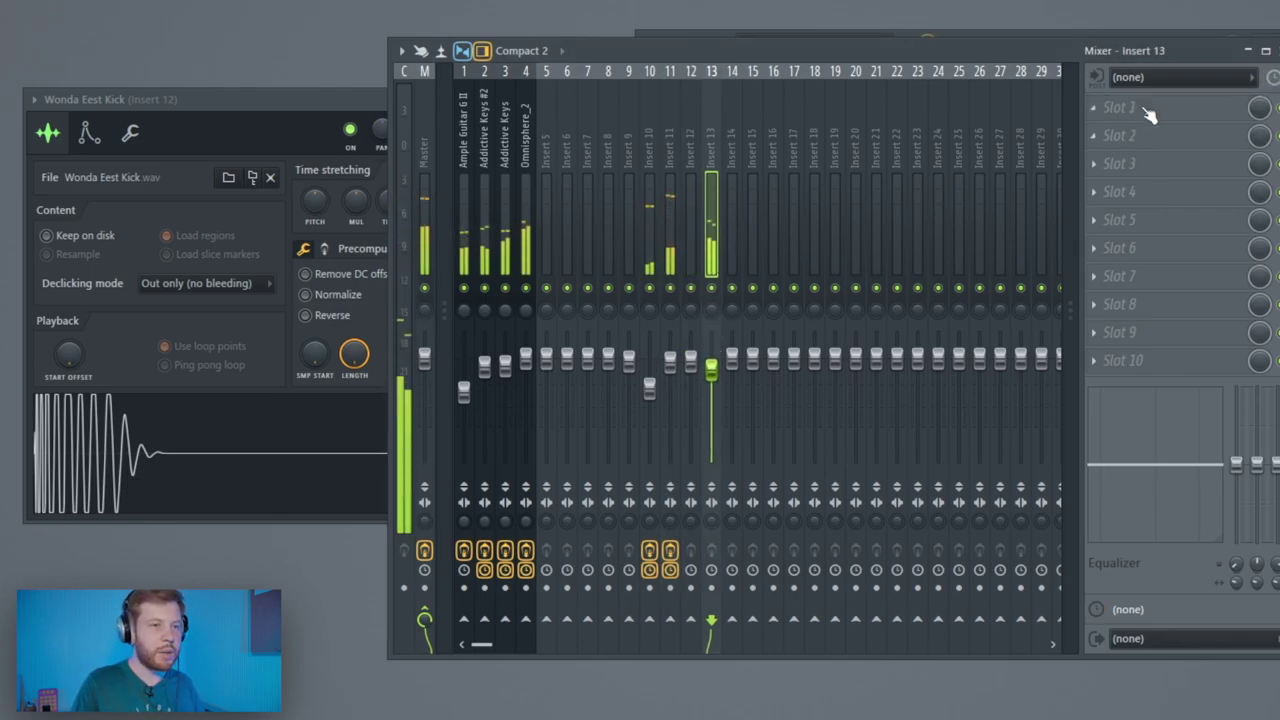
click(1148, 112)
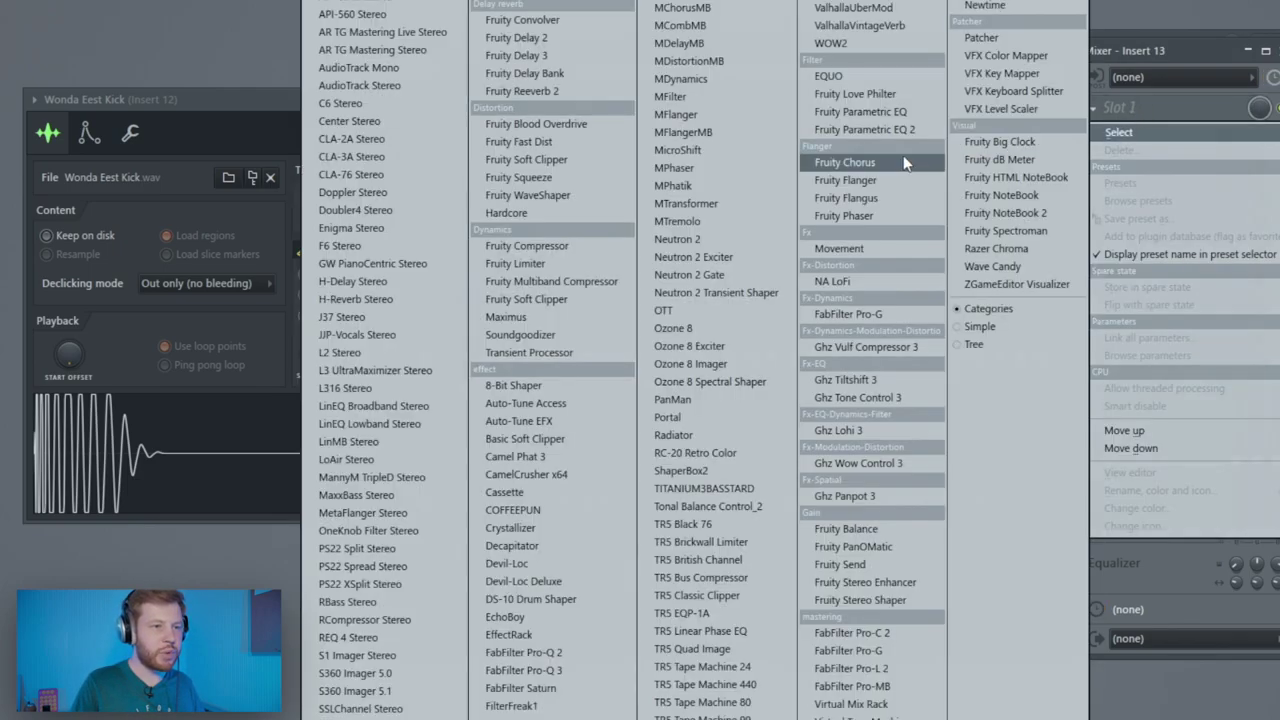
click(866, 599)
click(167, 135)
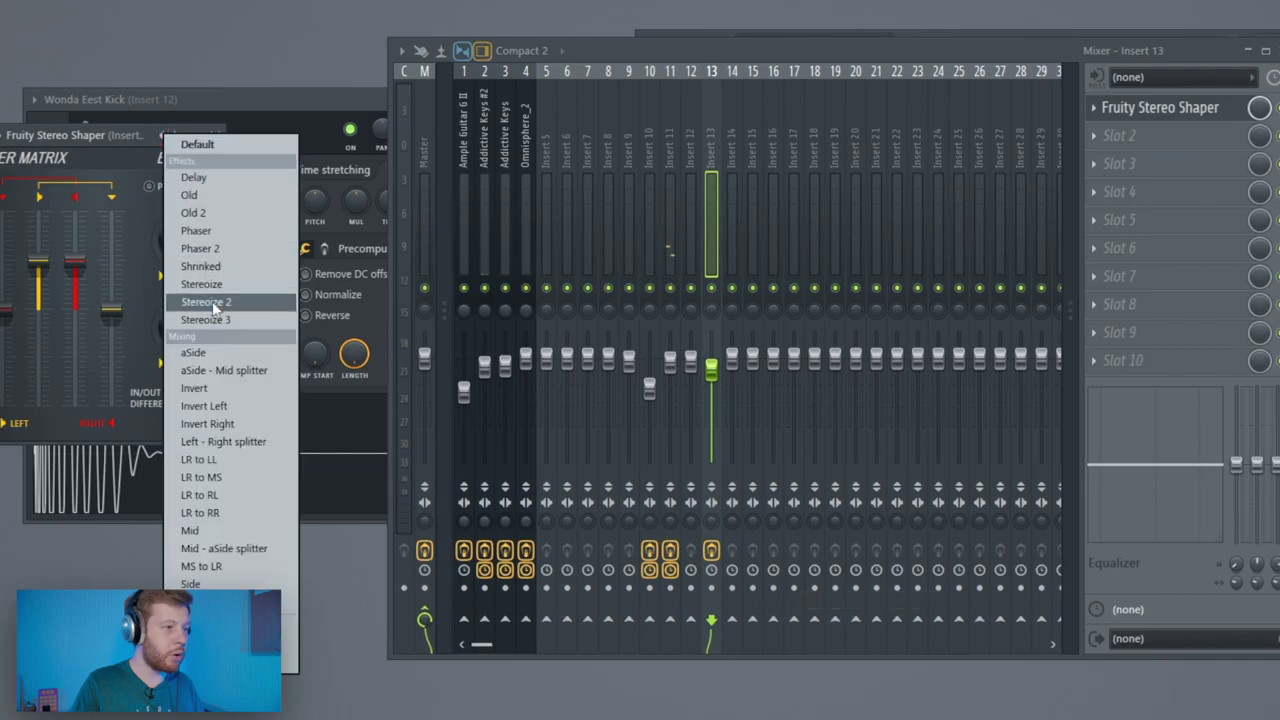
click(212, 301)
click(214, 135)
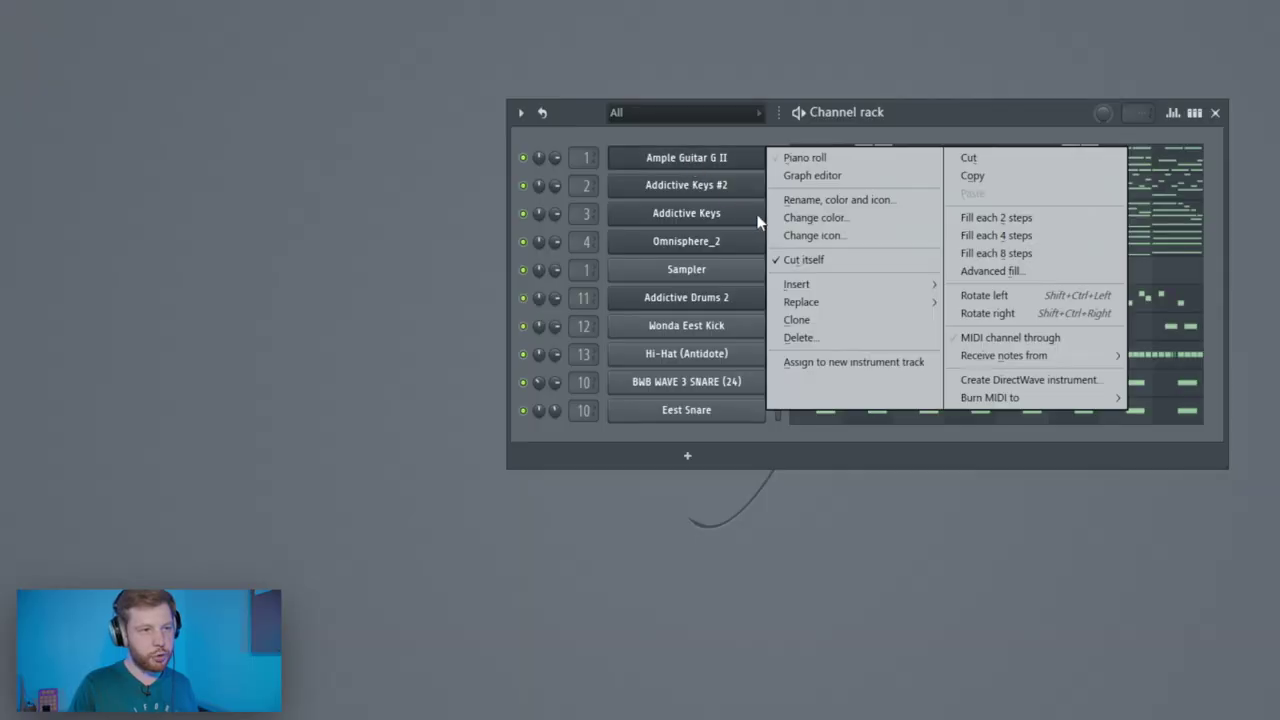
- Insert a Serum channel in the channel rack and load its BS Reesy bass preset
mouse_move(795, 284)
click(1160, 276)
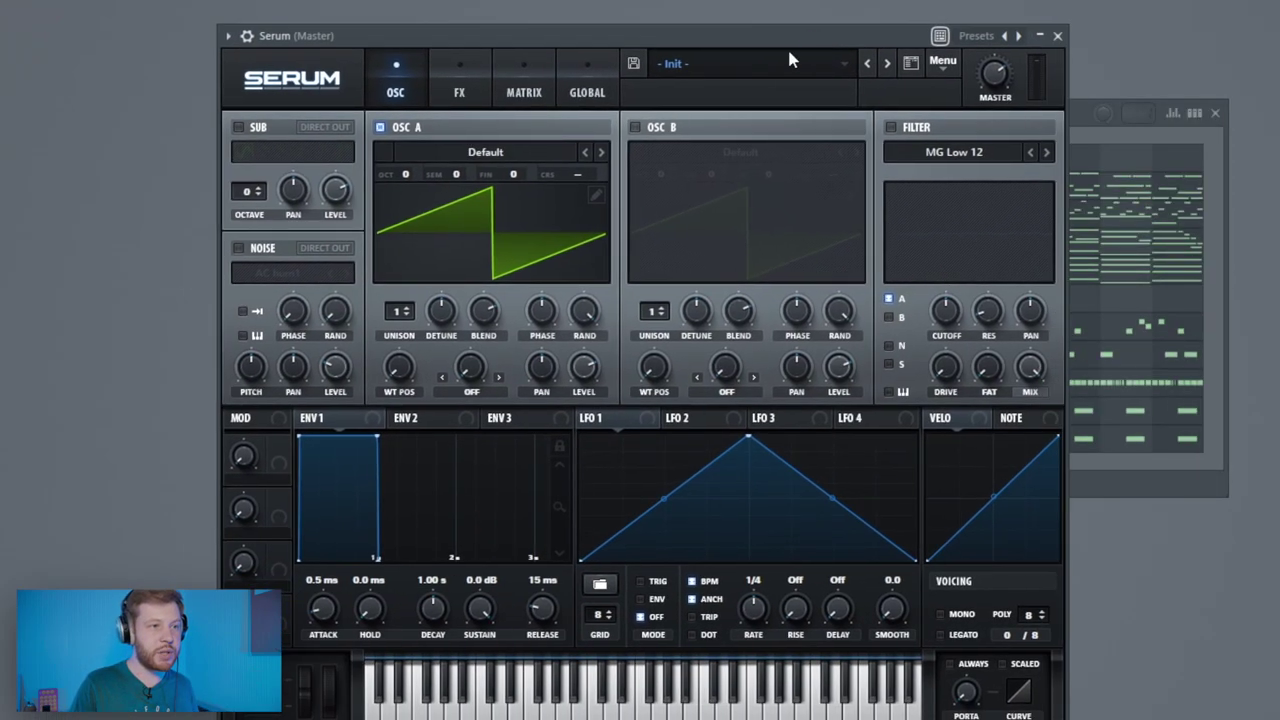
click(616, 87)
mouse_move(383, 129)
click(953, 204)
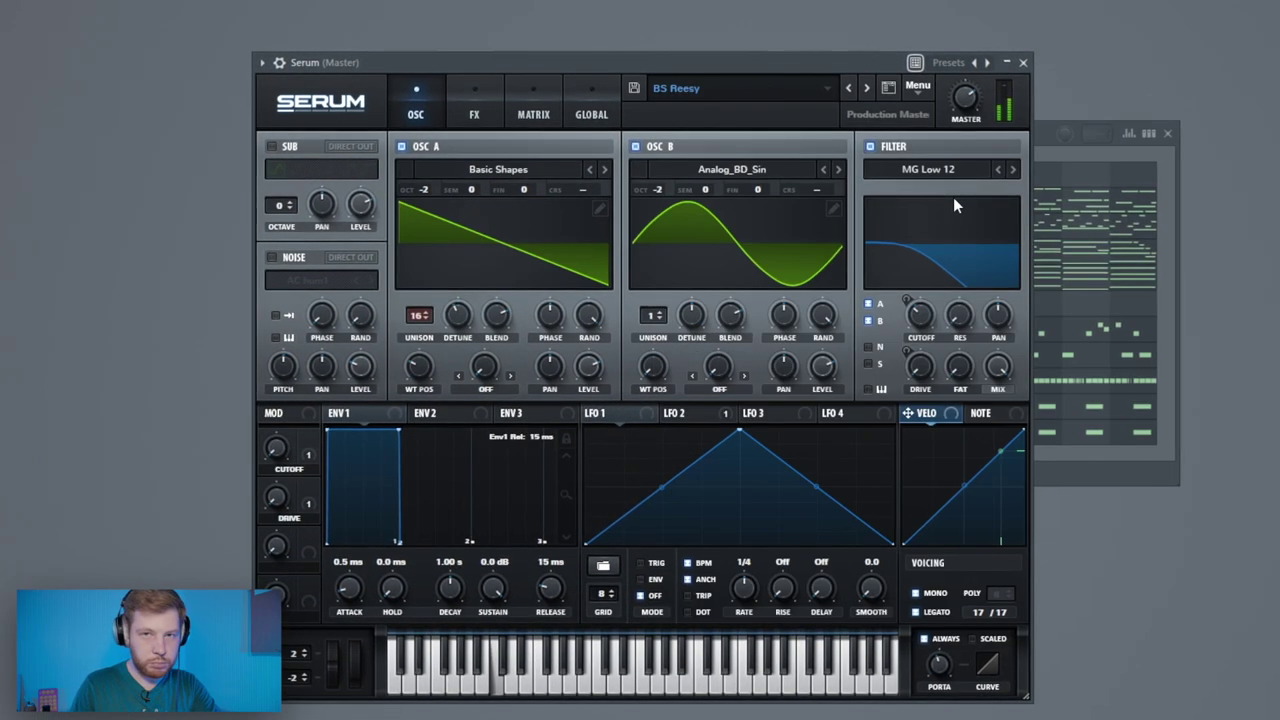
- Enter one-bar Serum bass notes in the piano roll, F4 in bar 1 and D#4 in bar 2
click(1175, 155)
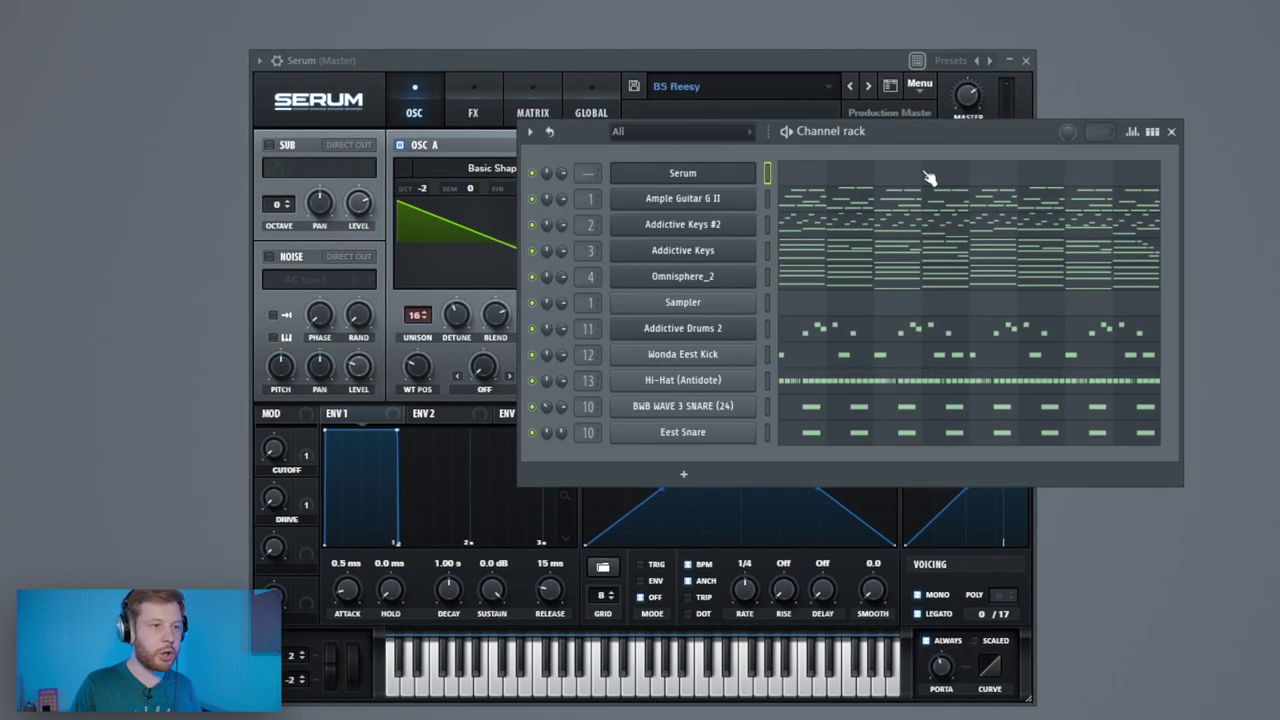
click(810, 180)
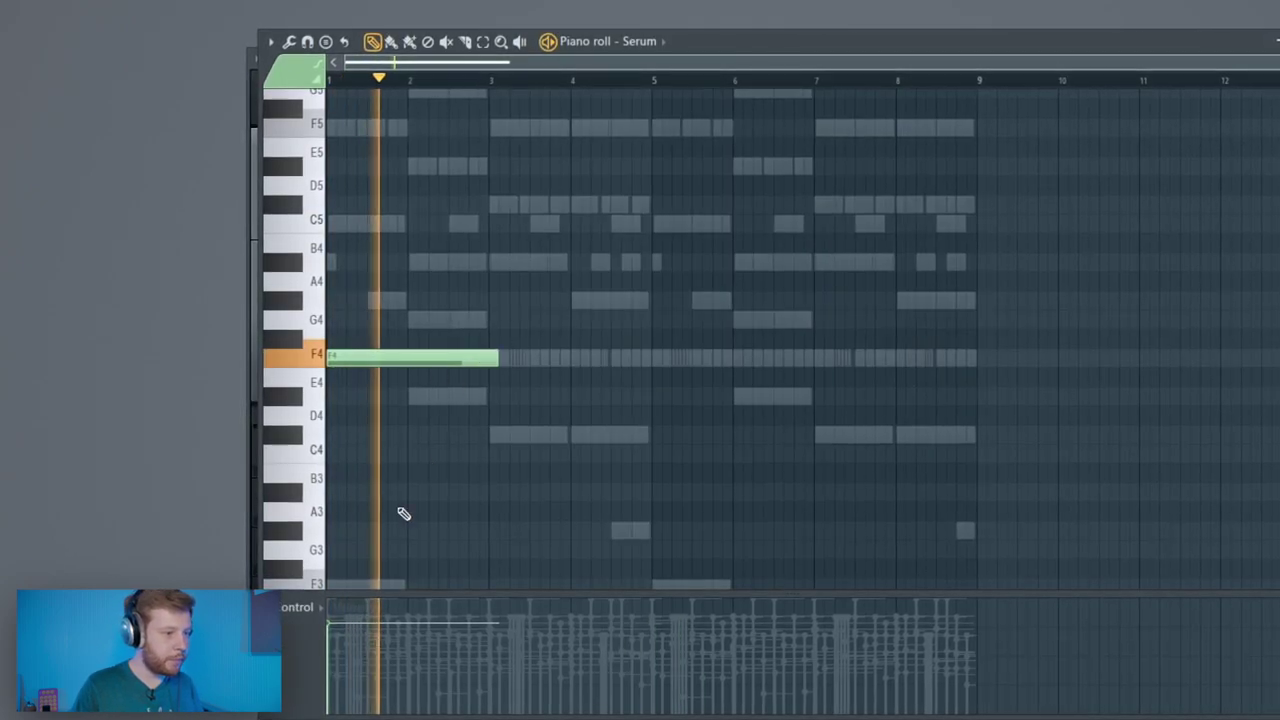
key(space)
drag(494, 358, 395, 392)
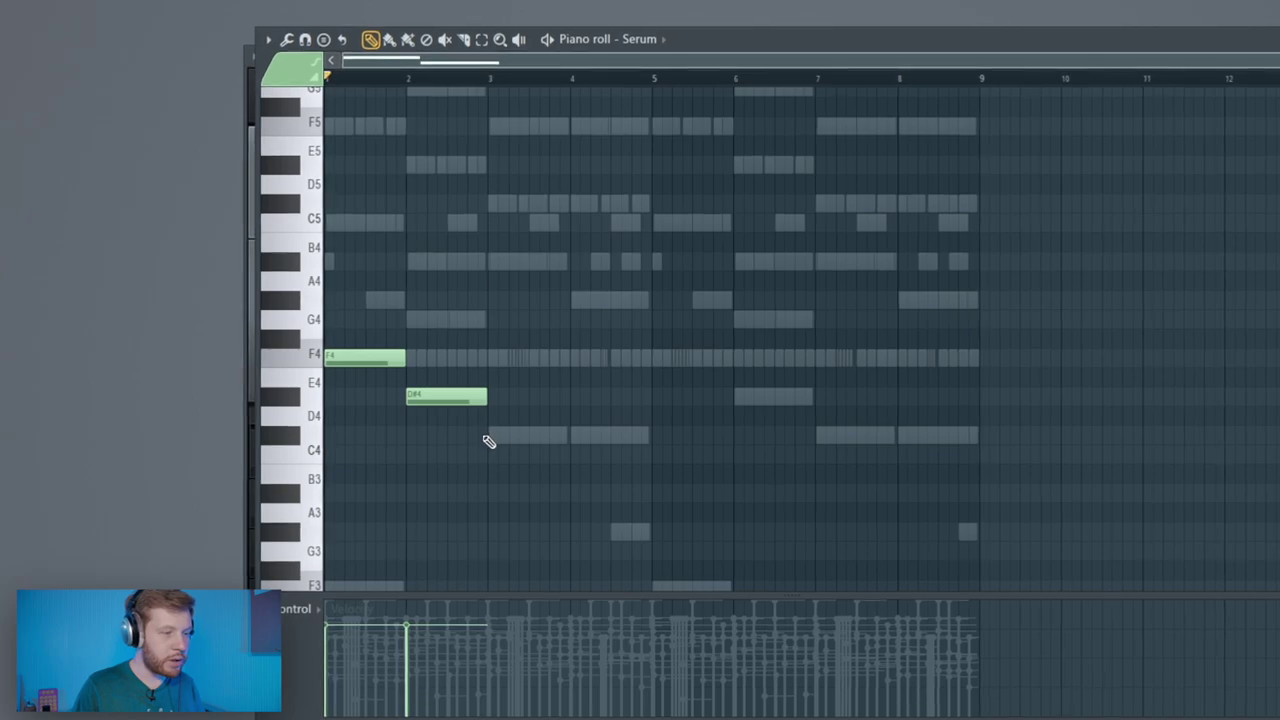
- Fill bar 3 of the Serum bassline with half-bar A#4 and C#5 notes and bar 4 with a one-bar C#4
drag(510, 441, 528, 508)
key(ctrl+Up)
key(ctrl+d)
drag(544, 260, 543, 193)
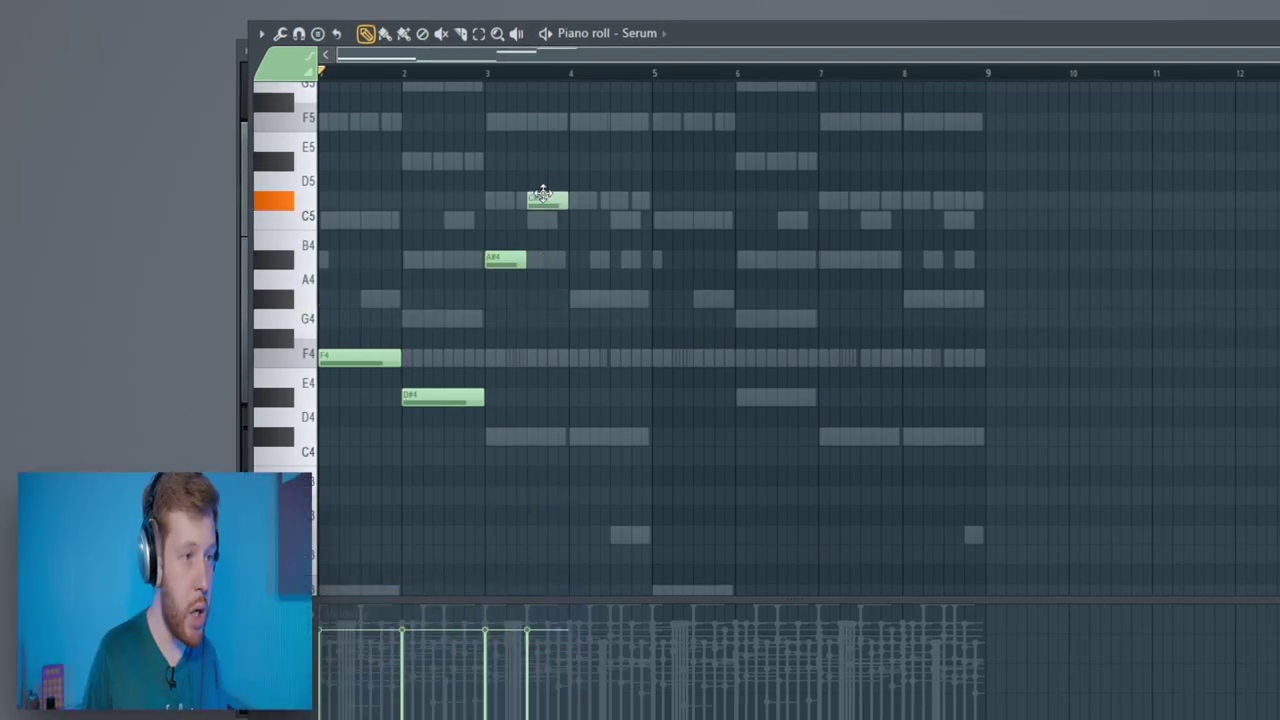
drag(586, 430, 652, 454)
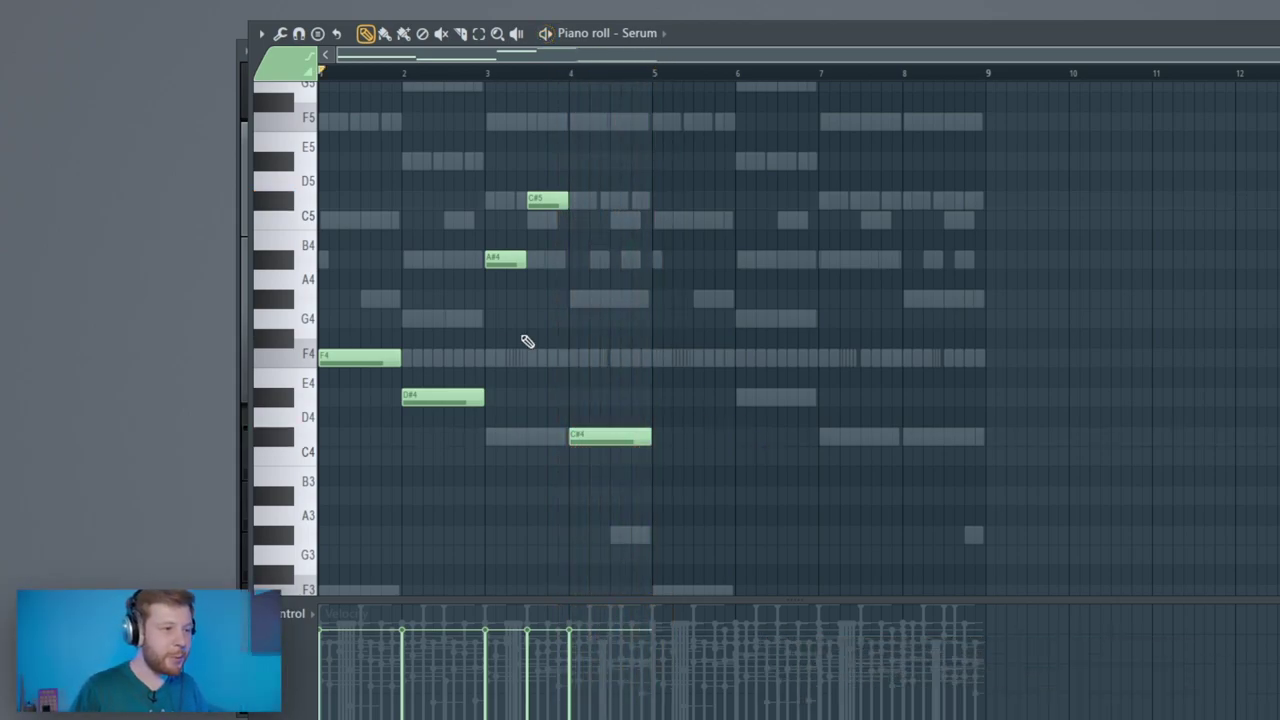
- Duplicate the four-bar Serum bassline into bars 5 to 8 and shorten the C#4 in bar 8 to half a bar
key(ctrl+b)
drag(984, 443, 941, 447)
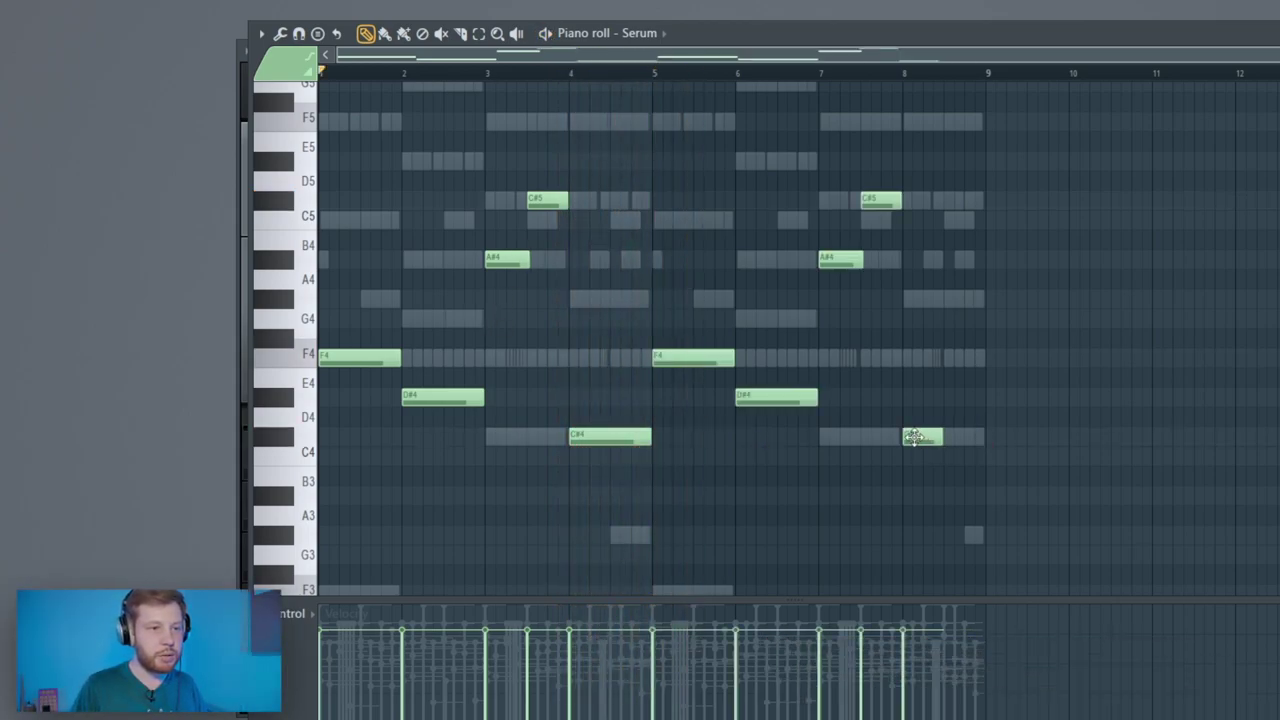
key(space)
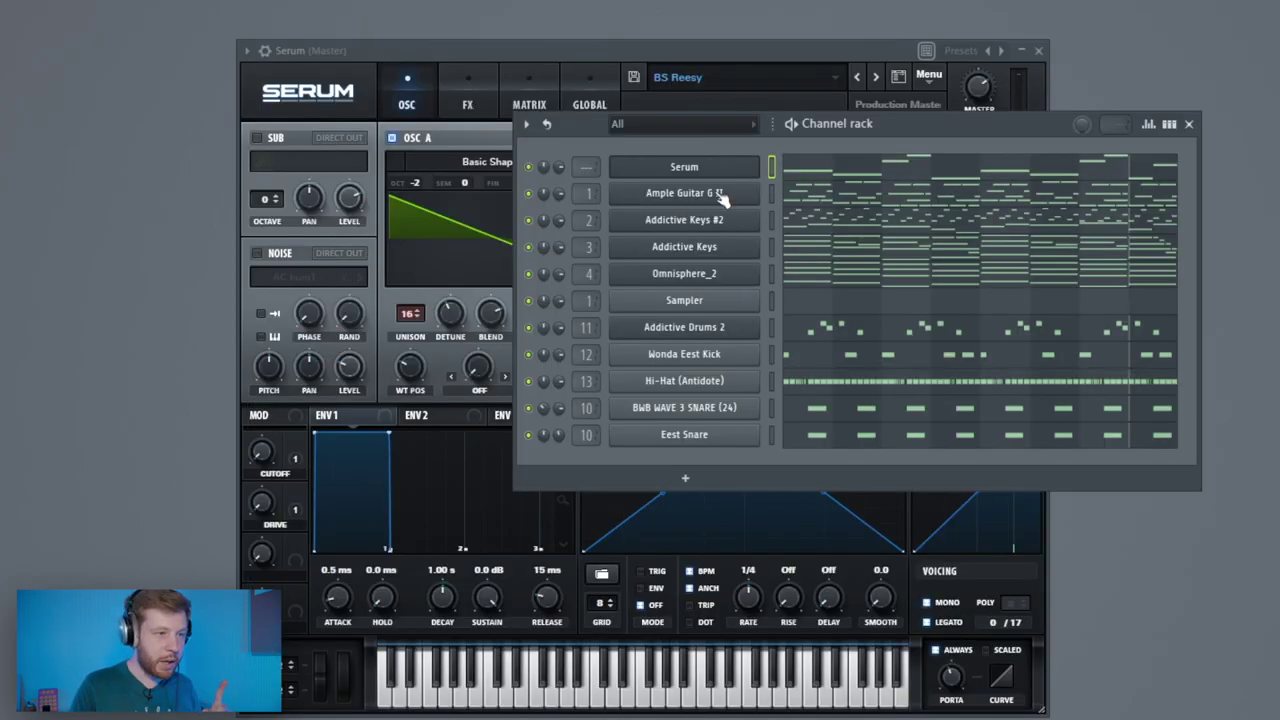
- Insert a second Ample Guitar G II channel and route it to mixer track 5 and Serum to track 6
right_click(718, 195)
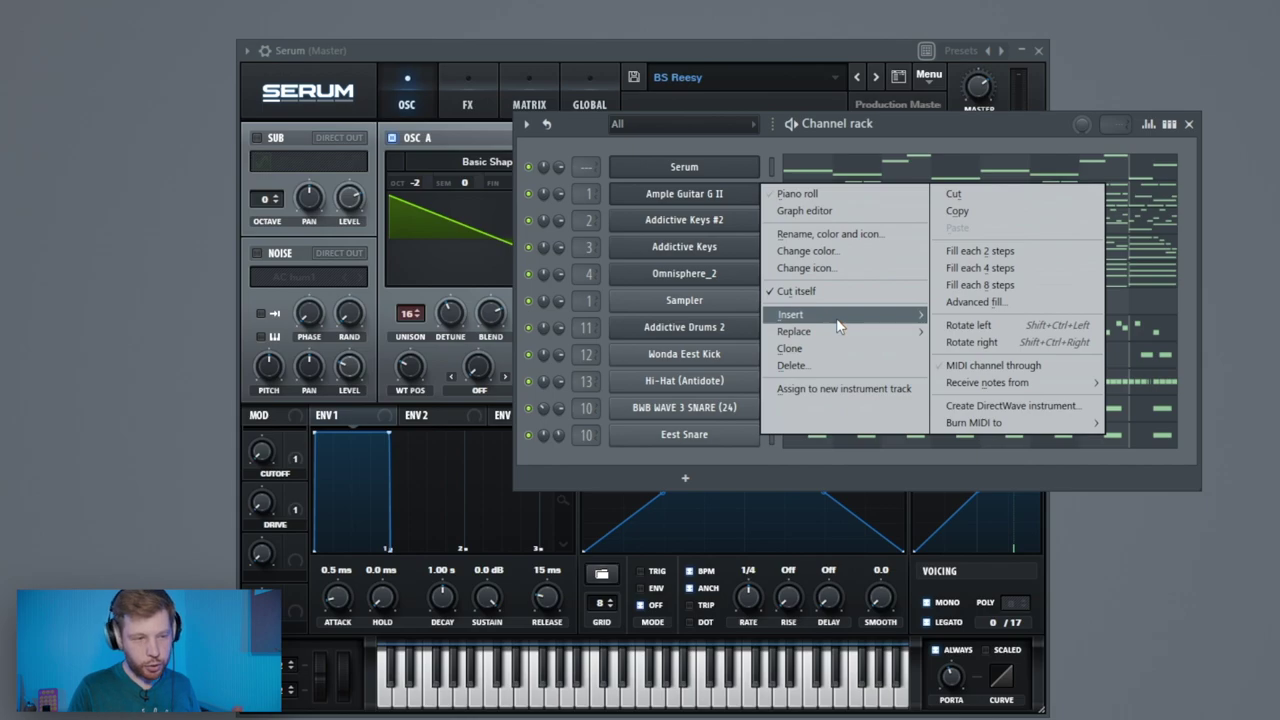
mouse_move(837, 321)
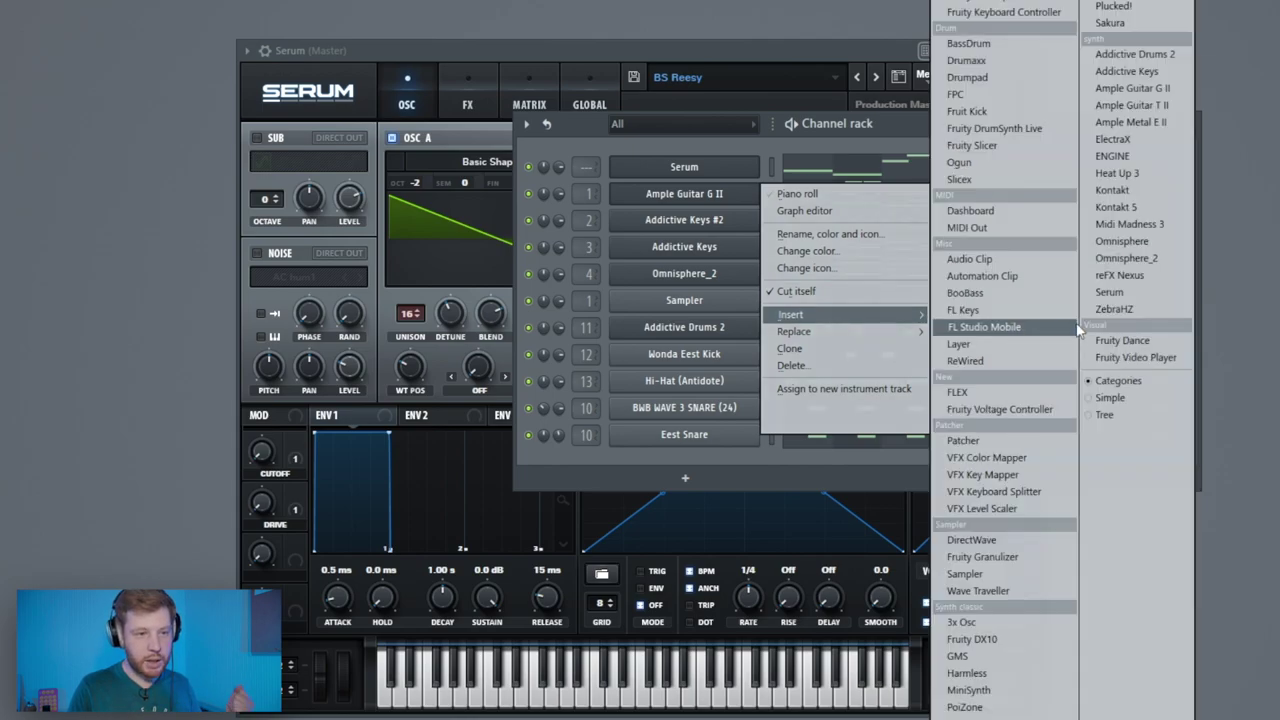
click(1157, 92)
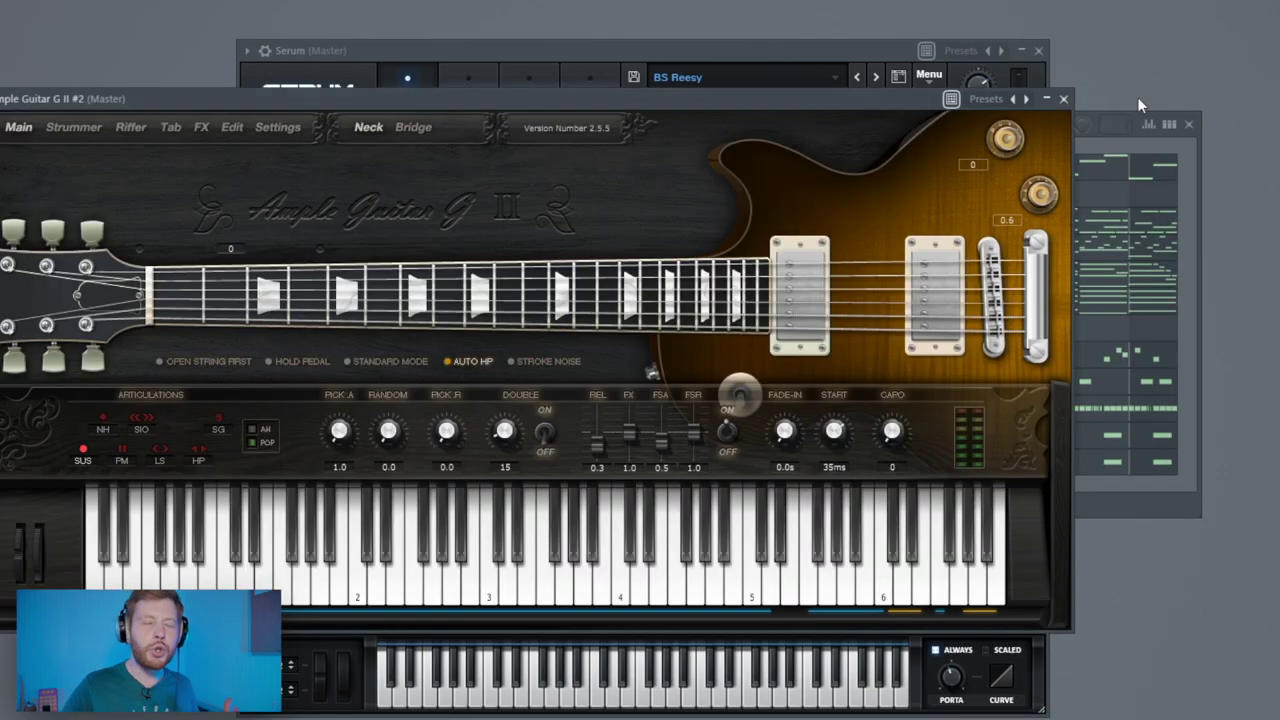
click(1063, 99)
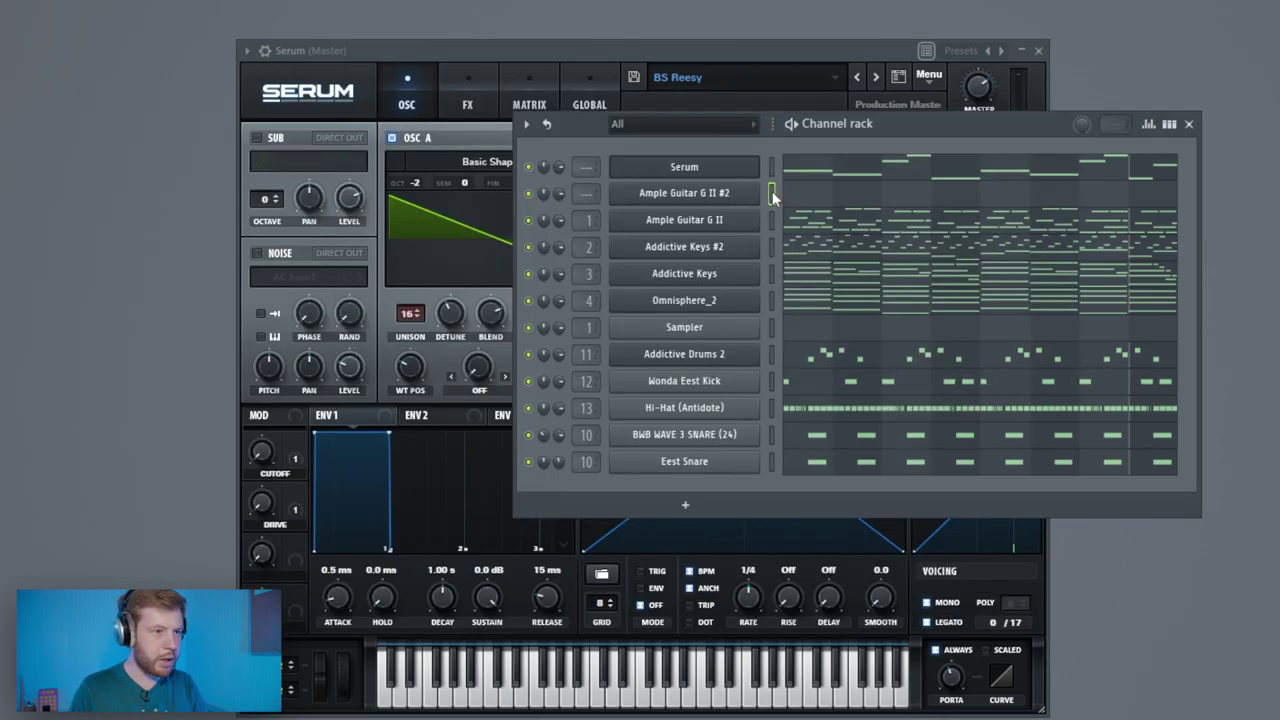
key(ctrl+l)
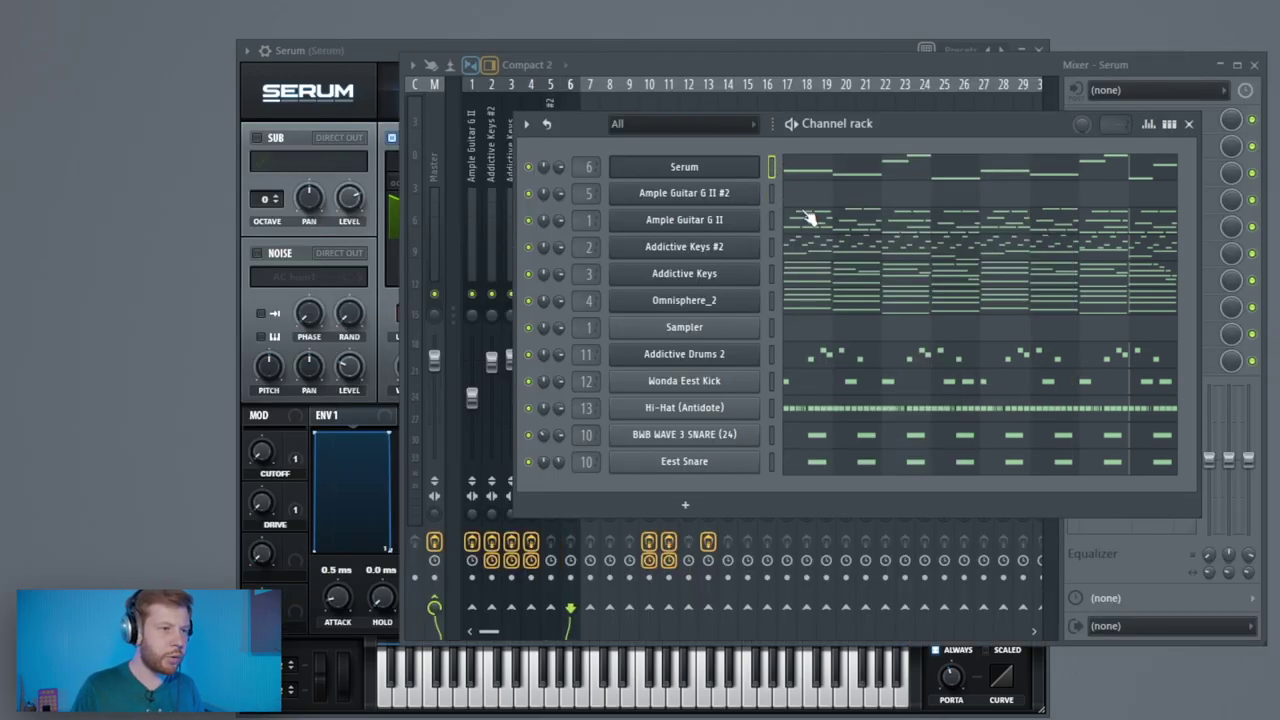
- Write bar 1 of the second guitar's melody: a half-bar F5 followed by short G#5, G5, D#5 and closing notes
click(815, 204)
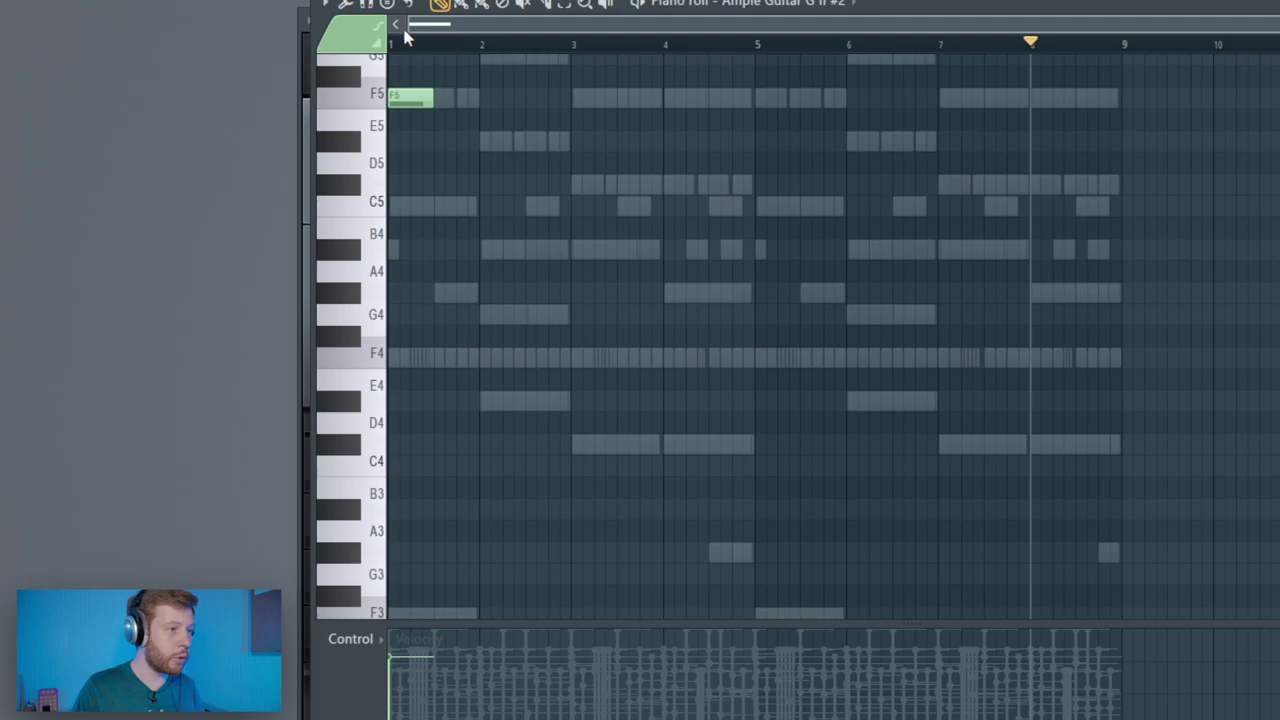
click(397, 43)
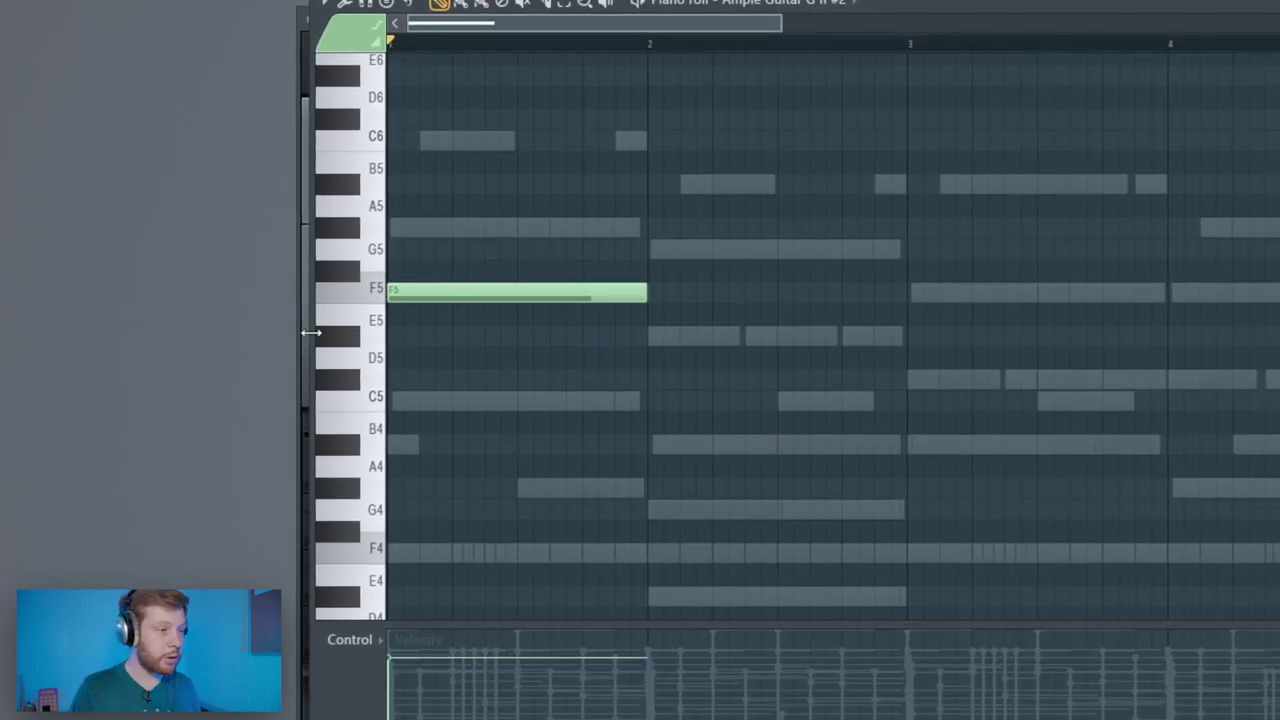
key(space)
key(space)
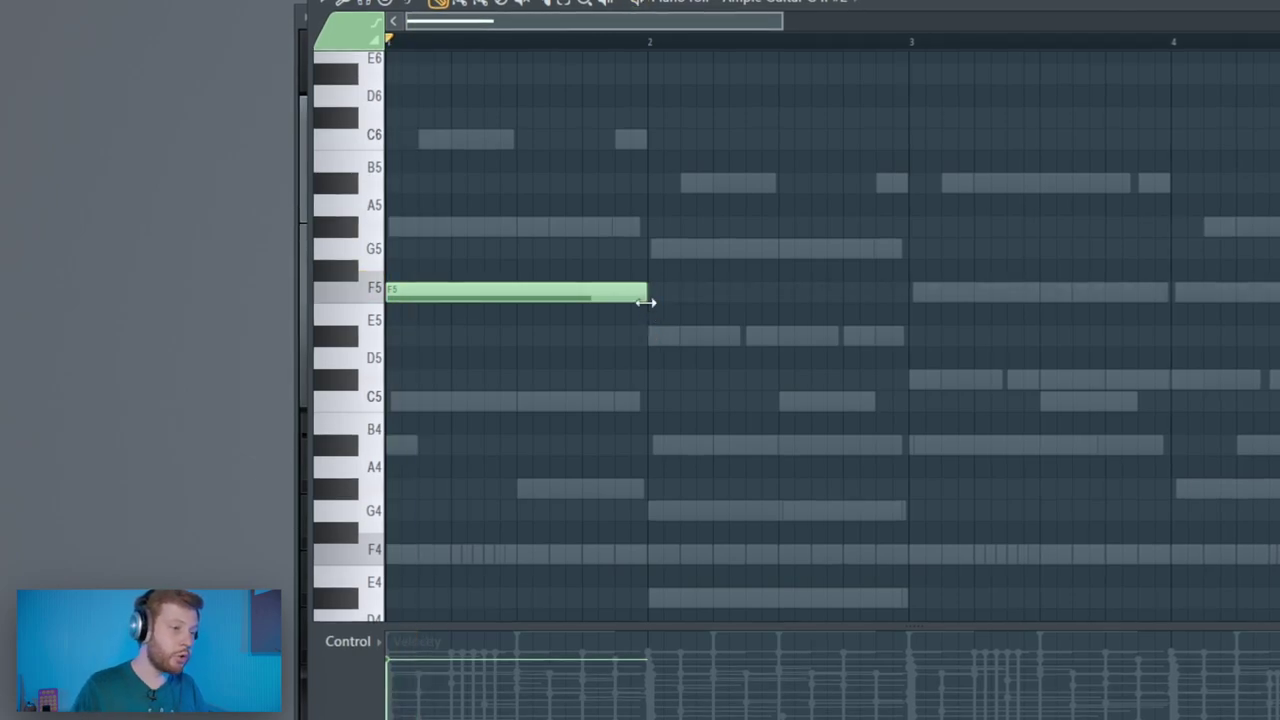
click(622, 399)
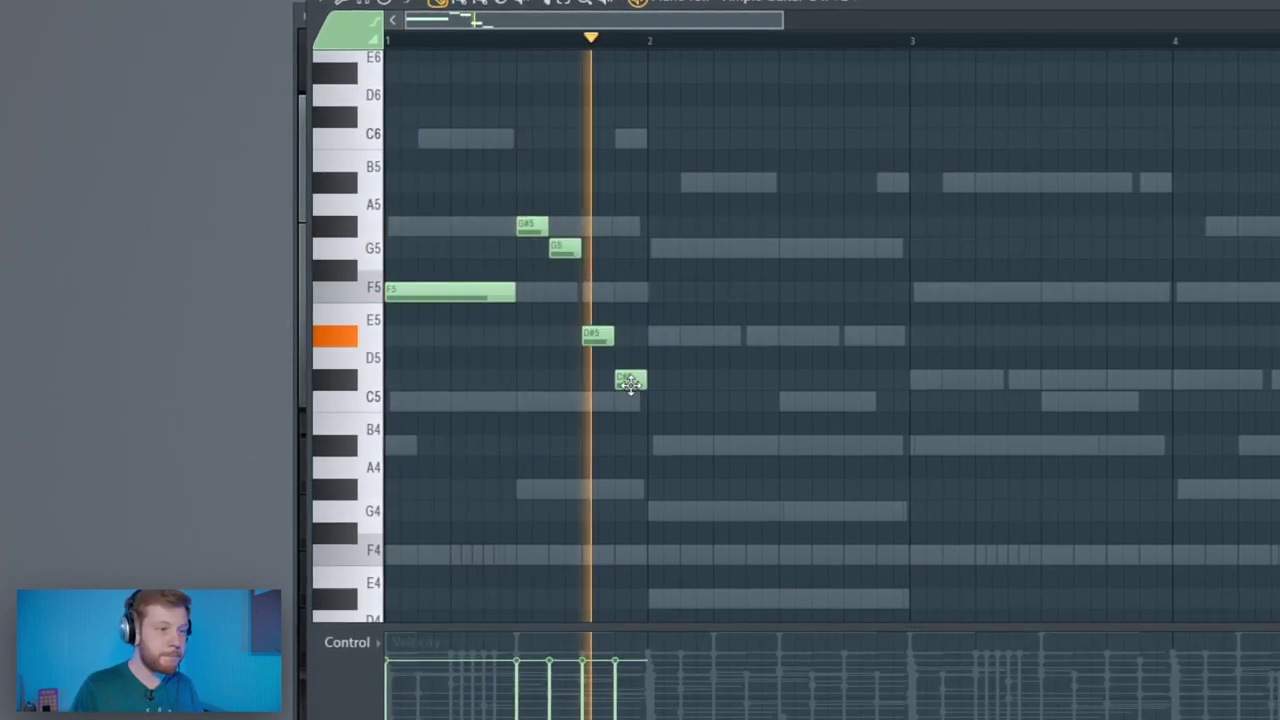
- Move the last guitar note of bar 1 to C5 and fill bar 2 with half-bar G4 and A#4 notes
click(662, 445)
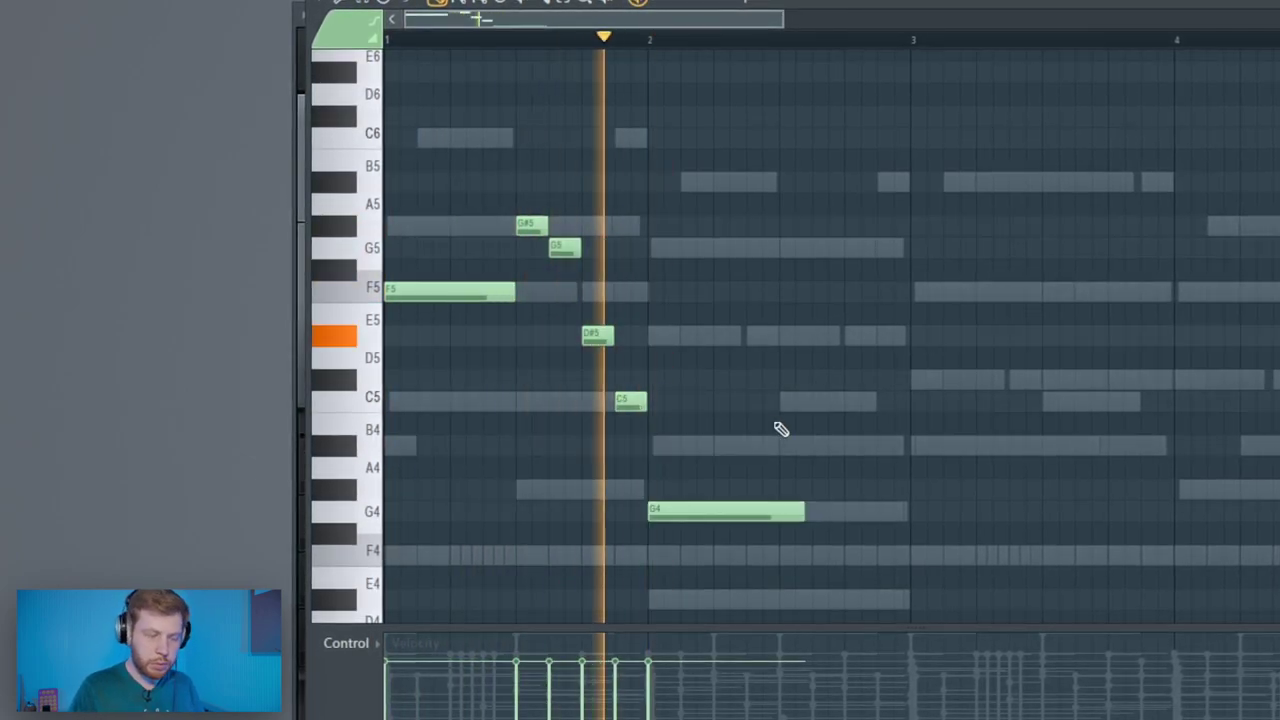
key(space)
drag(818, 525, 772, 527)
key(space)
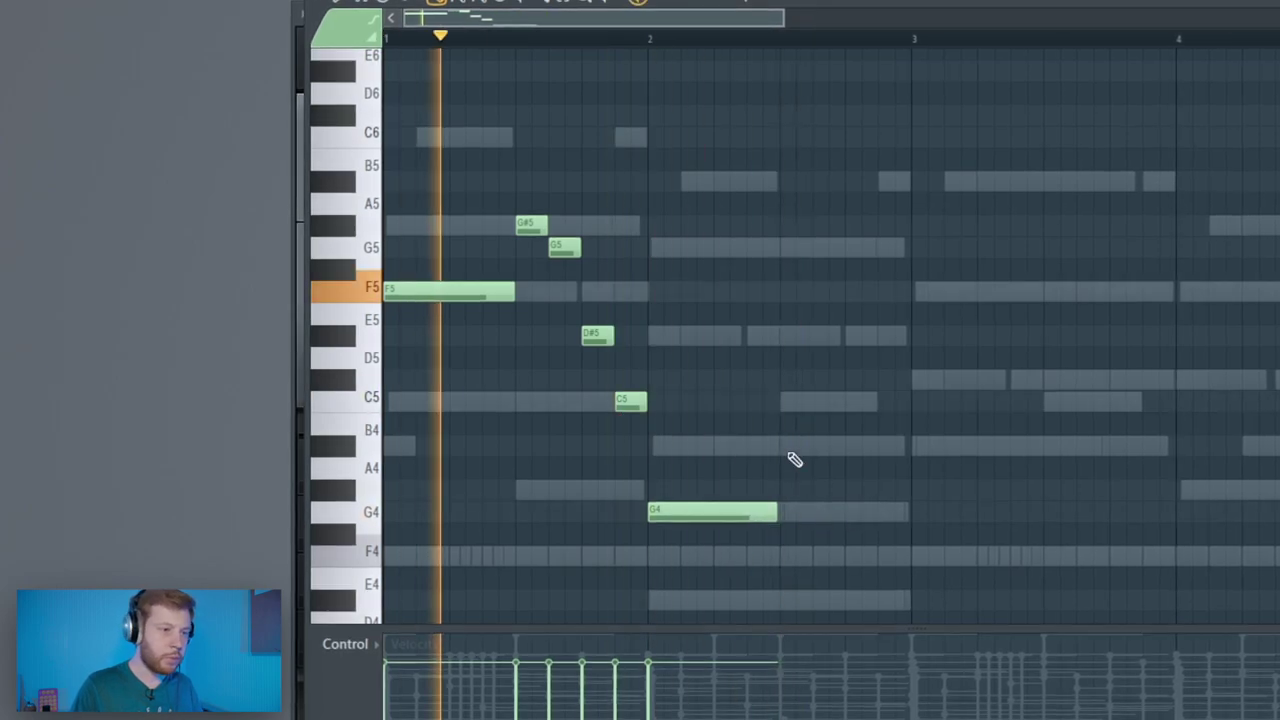
click(795, 447)
- Fill bar 3 of the guitar melody with a three-quarter-bar C#5 and a quarter-bar C5
click(925, 375)
drag(1043, 378, 974, 416)
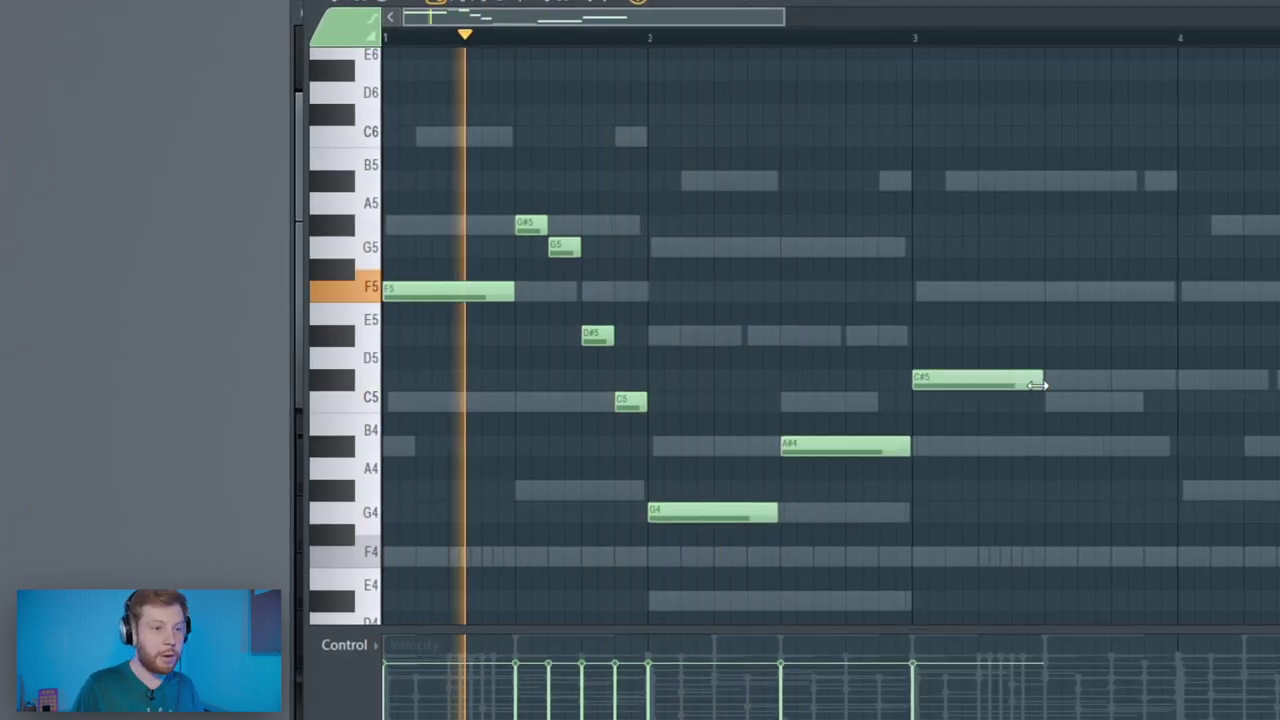
click(923, 397)
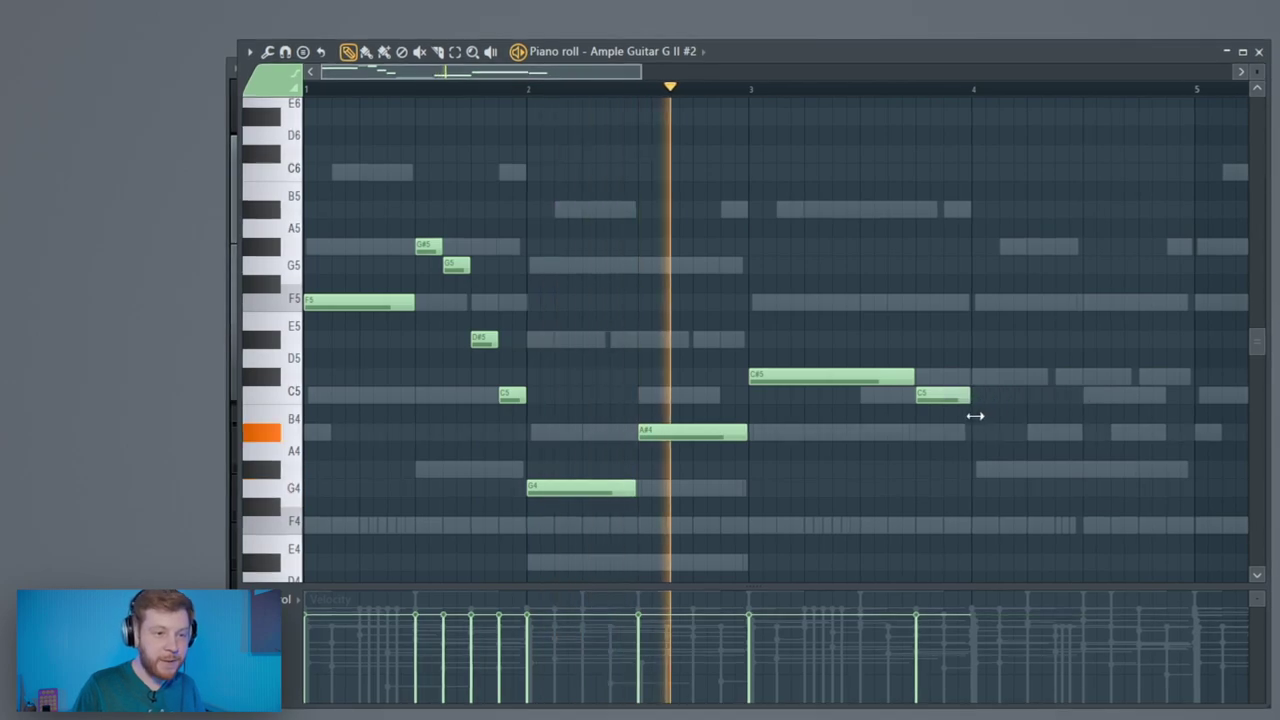
- Complete bar 4 with a three-quarter-bar C#5 and short G#5 and G5 notes, and duplicate the guitar melody into bars 5 to 8
click(956, 379)
drag(1024, 378, 1051, 378)
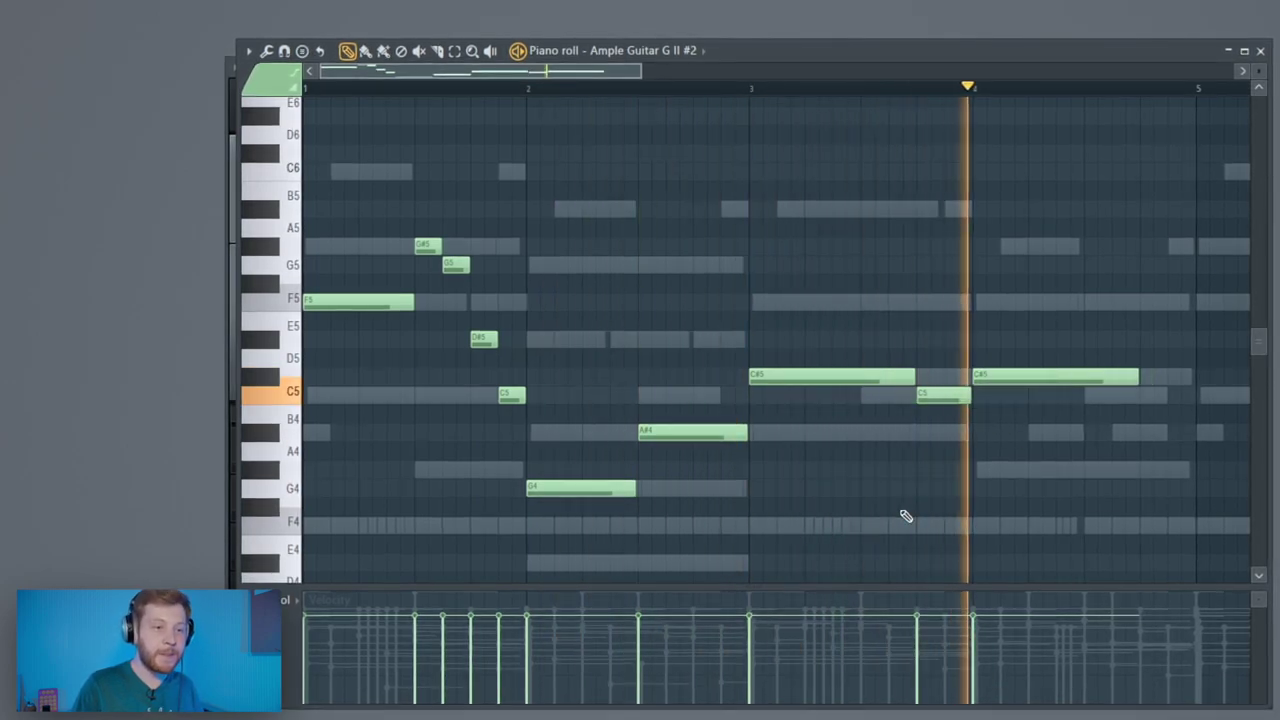
scroll(930, 480, down, 2)
click(904, 250)
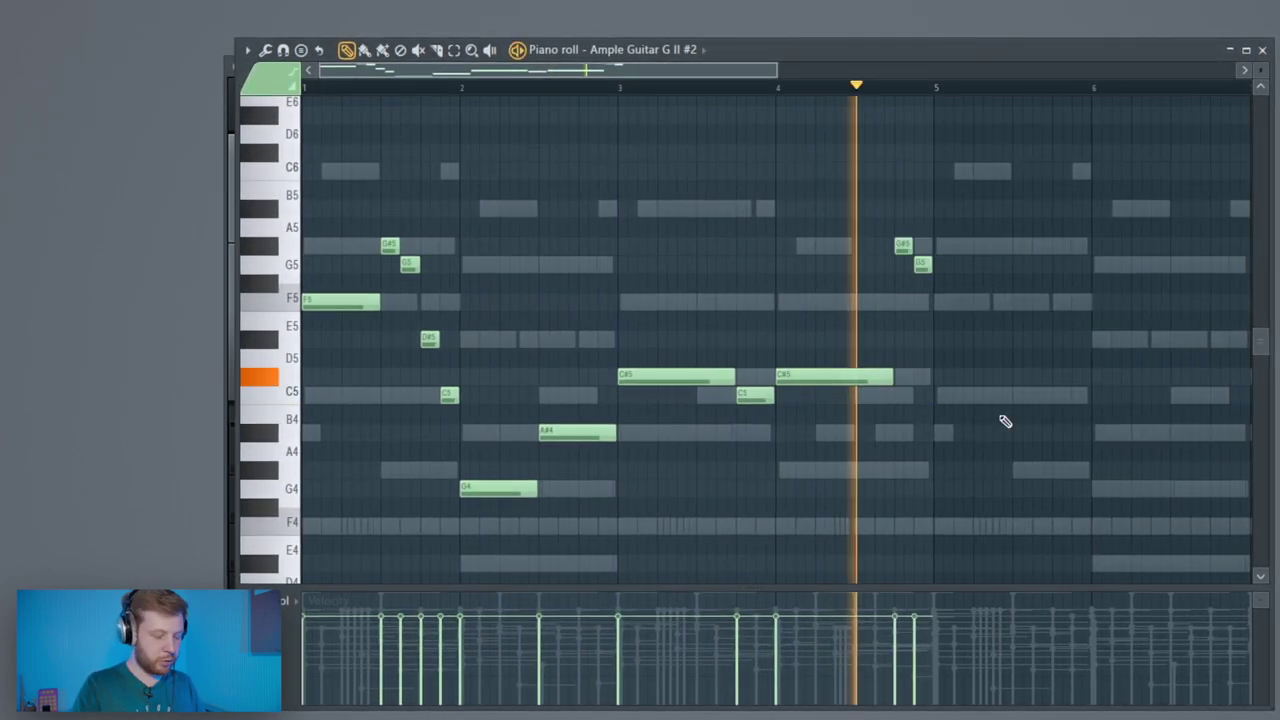
key(ctrl+b)
click(1103, 474)
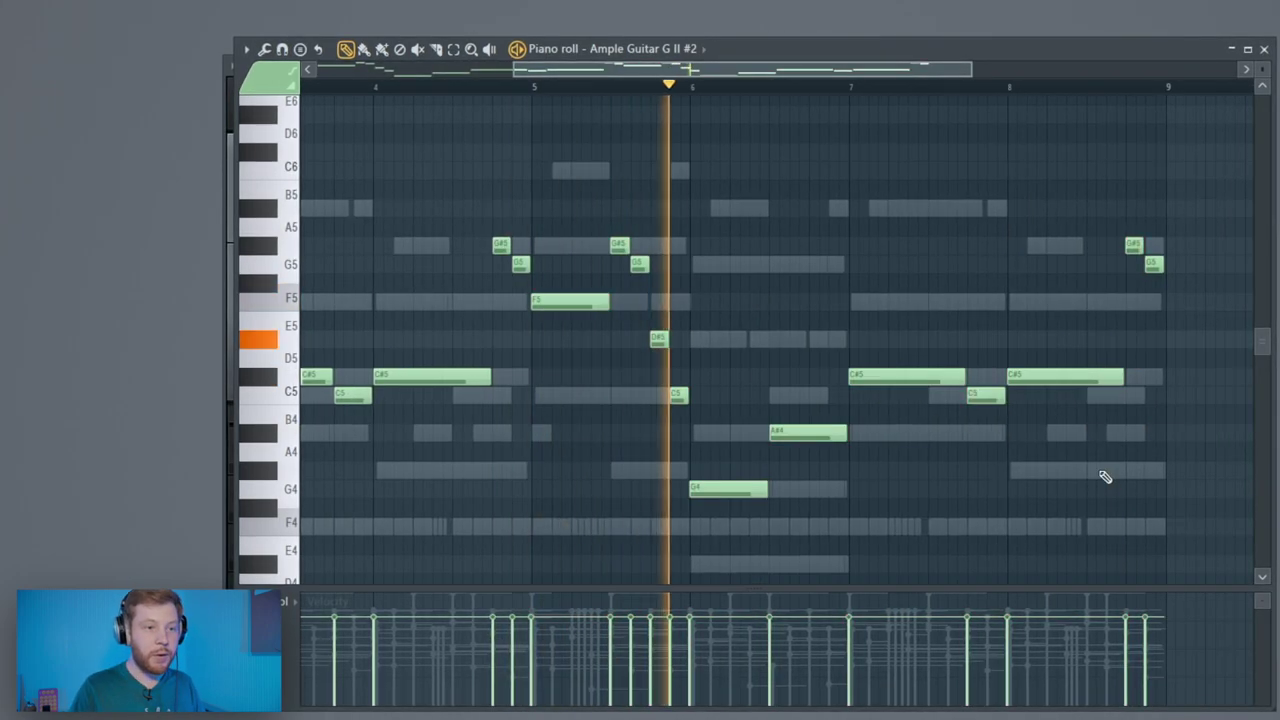
- Vary the guitar ending by raising bar 7's last note to F5 and shortening bar 8's C#5 to half a bar followed by F5
drag(983, 395, 987, 301)
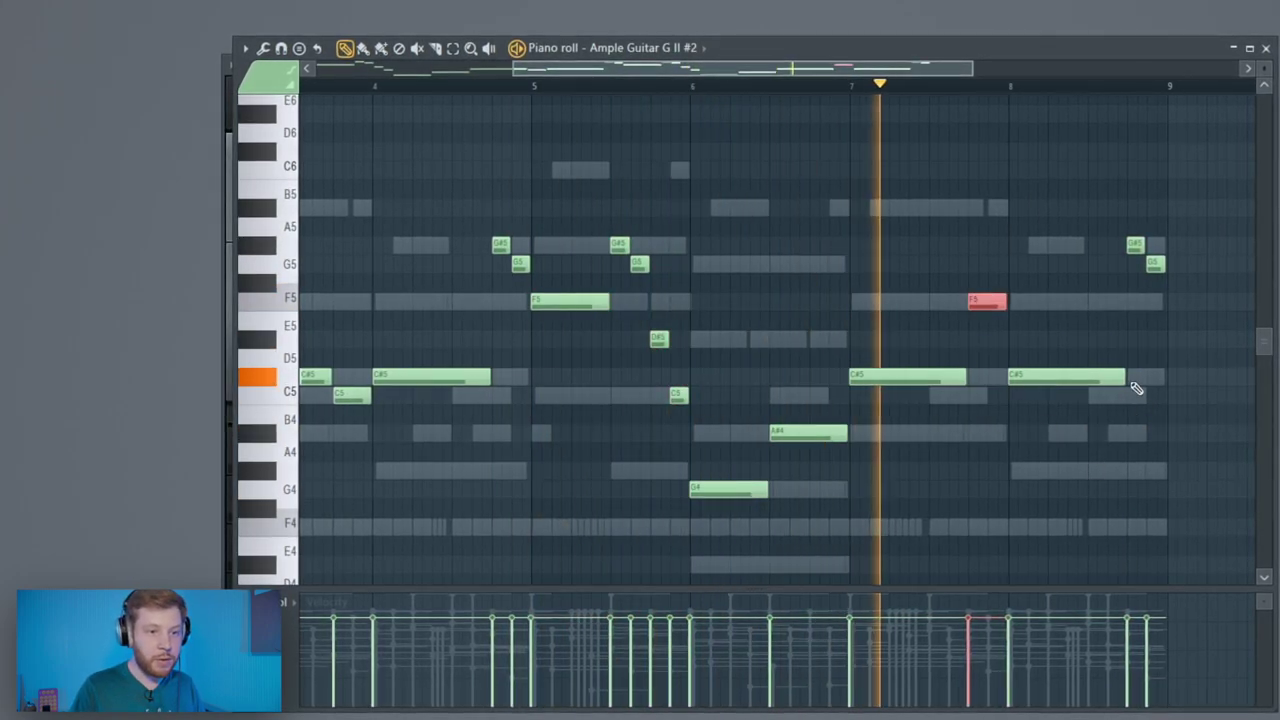
drag(1134, 389, 1094, 389)
click(1108, 305)
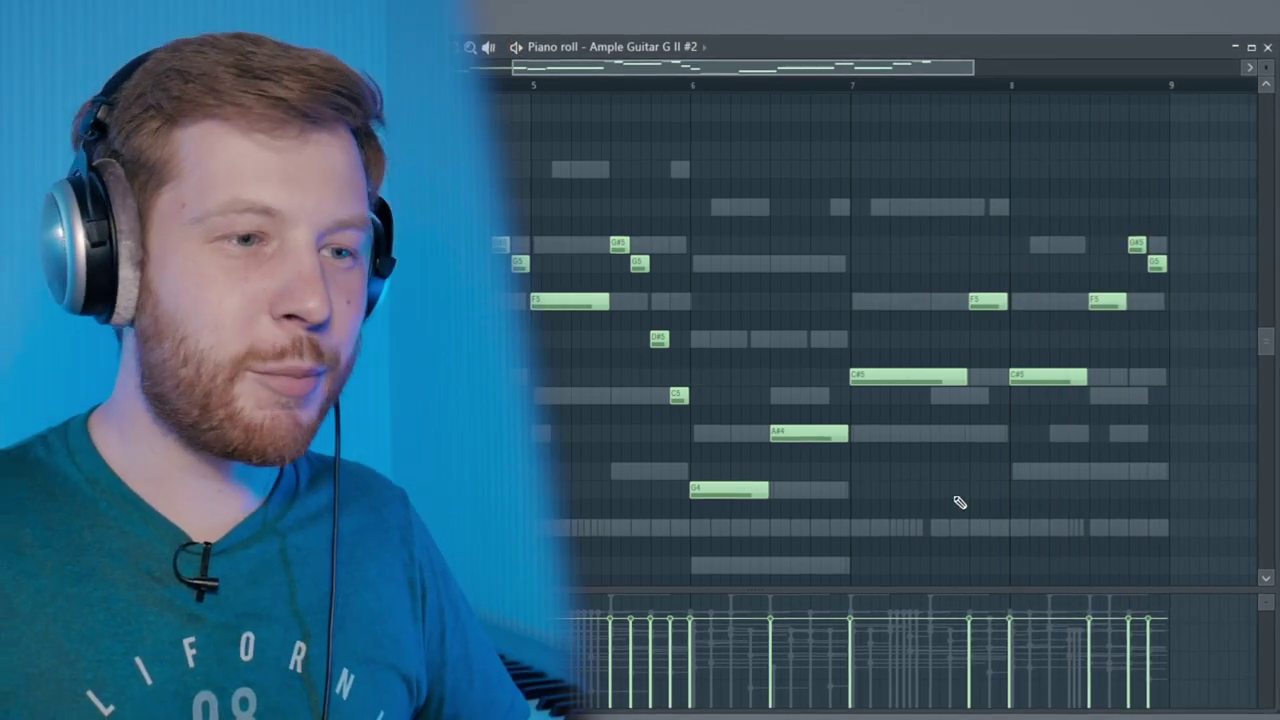
ctrl+right_click(958, 520)
click(1266, 49)
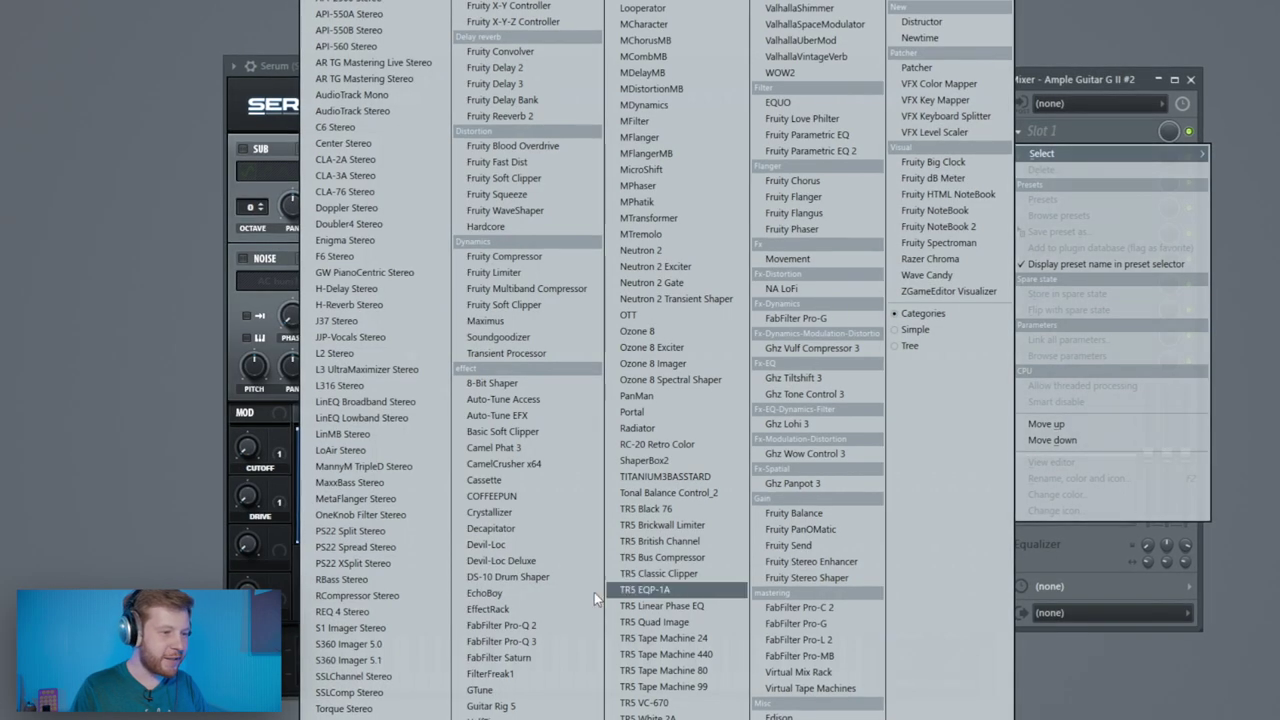
- Load Guitar Rig 5 in the first effect slot of the Ample Guitar G II #2 track and choose a Country style preset
click(490, 705)
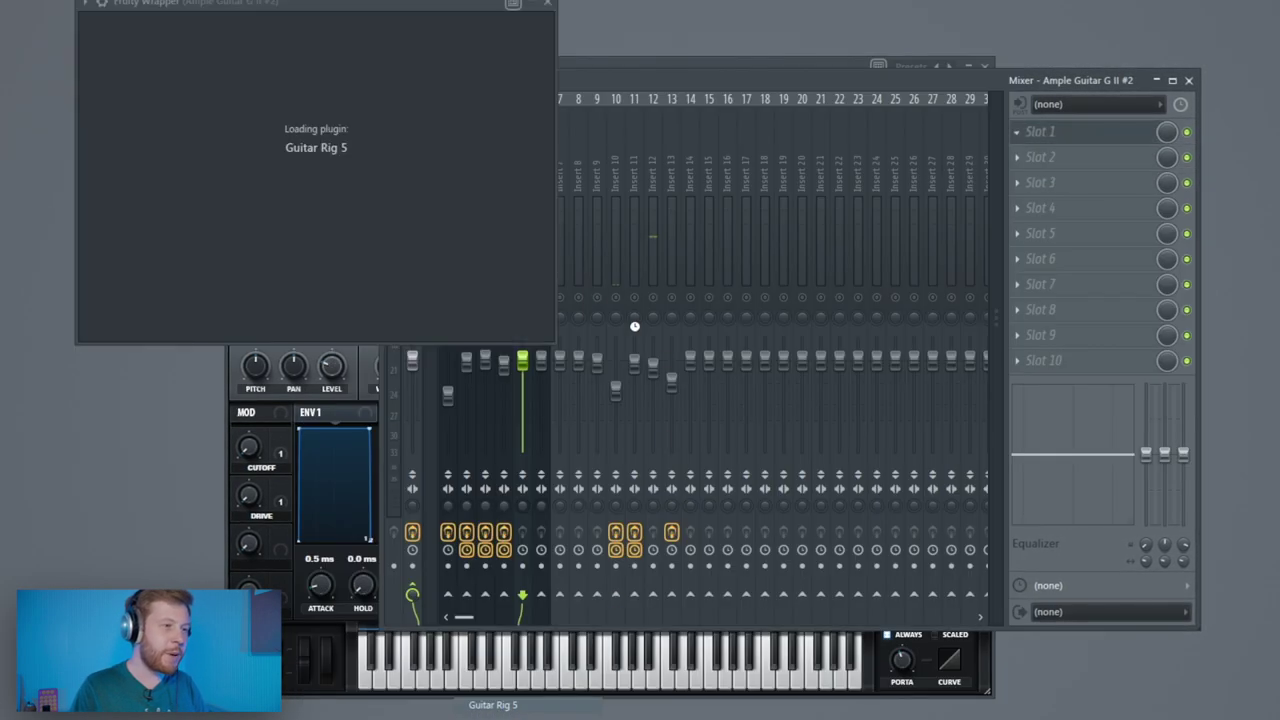
drag(377, 38, 692, 50)
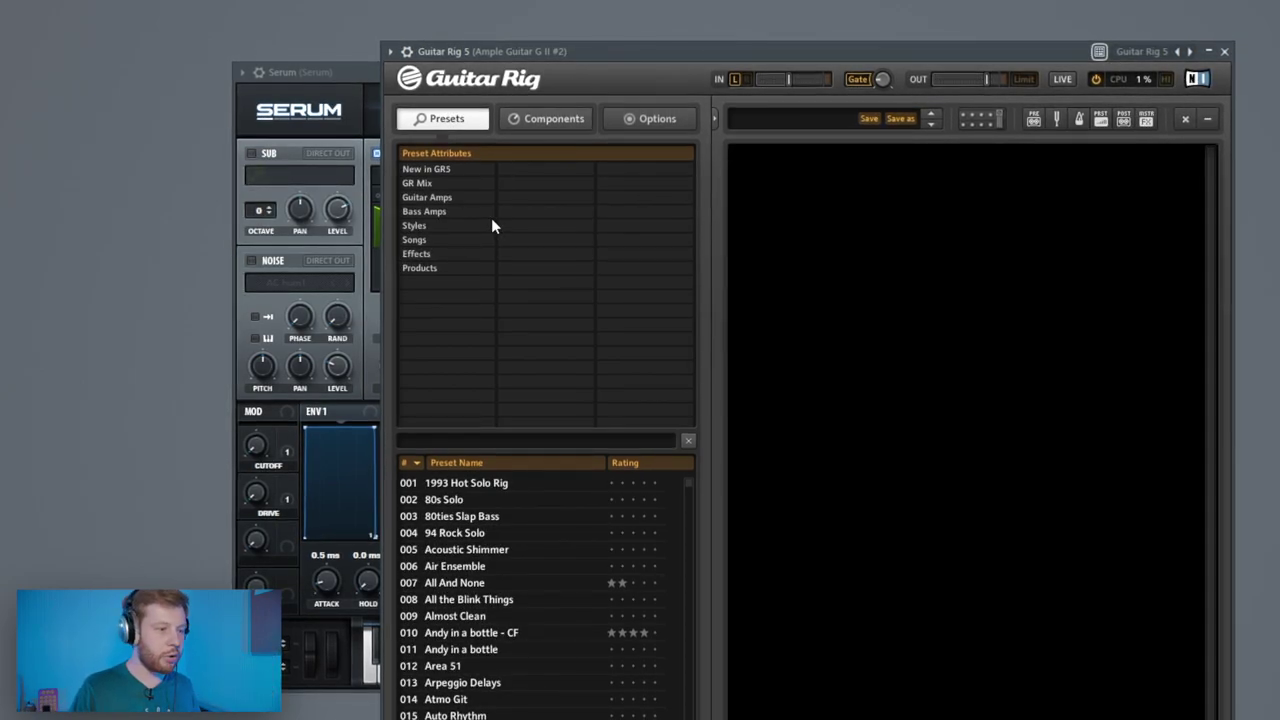
click(428, 228)
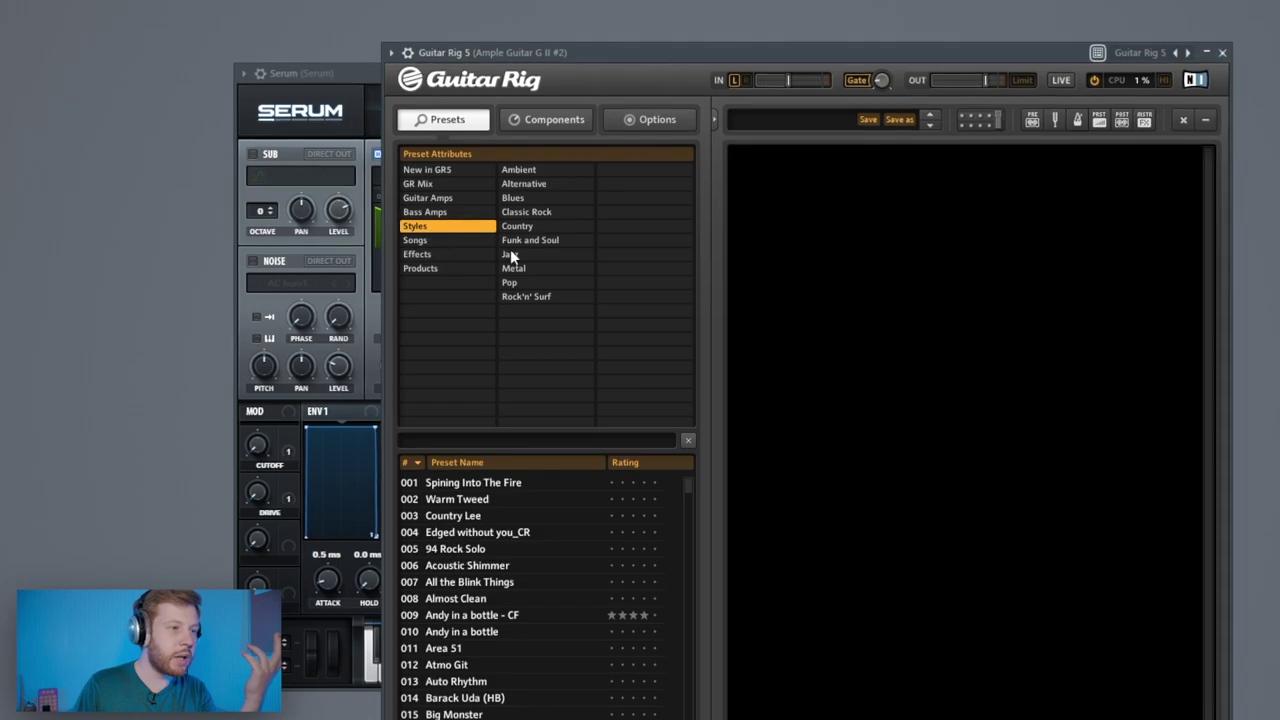
click(530, 212)
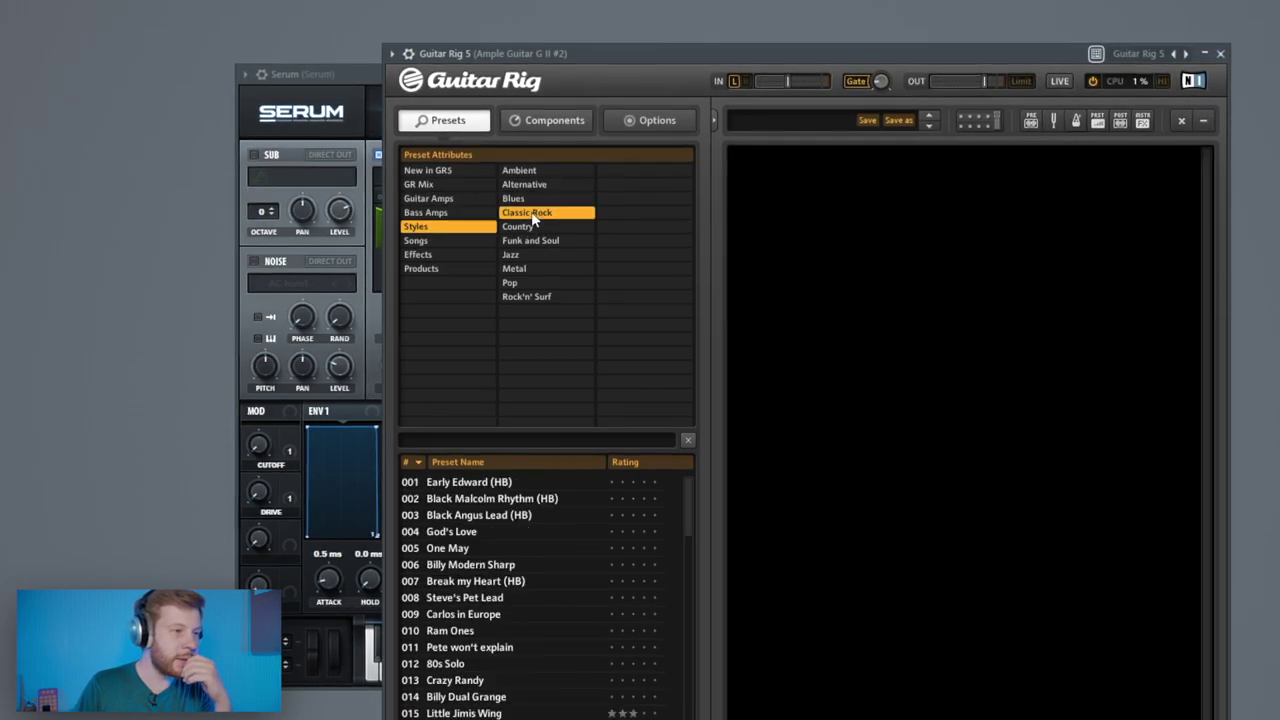
click(531, 227)
click(455, 516)
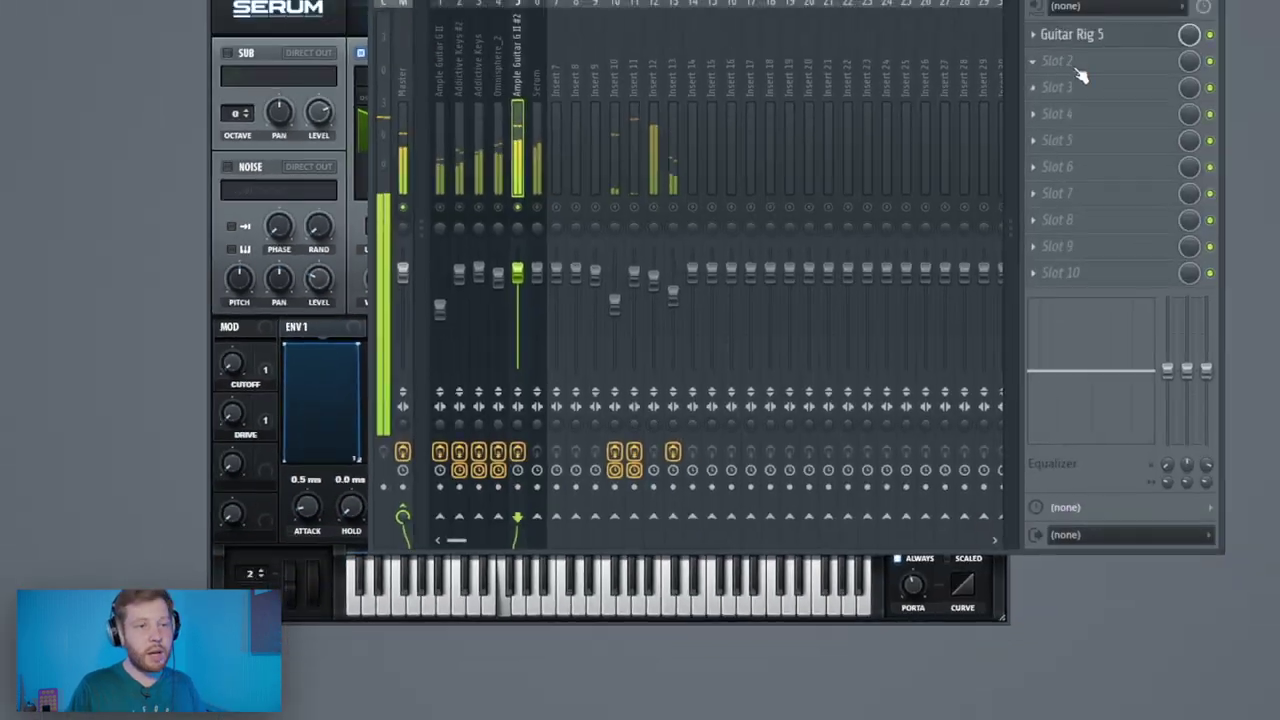
- Add RC-20 Retro Color to the guitar's second effect slot and disable its Noise and Wobble modules
click(1075, 60)
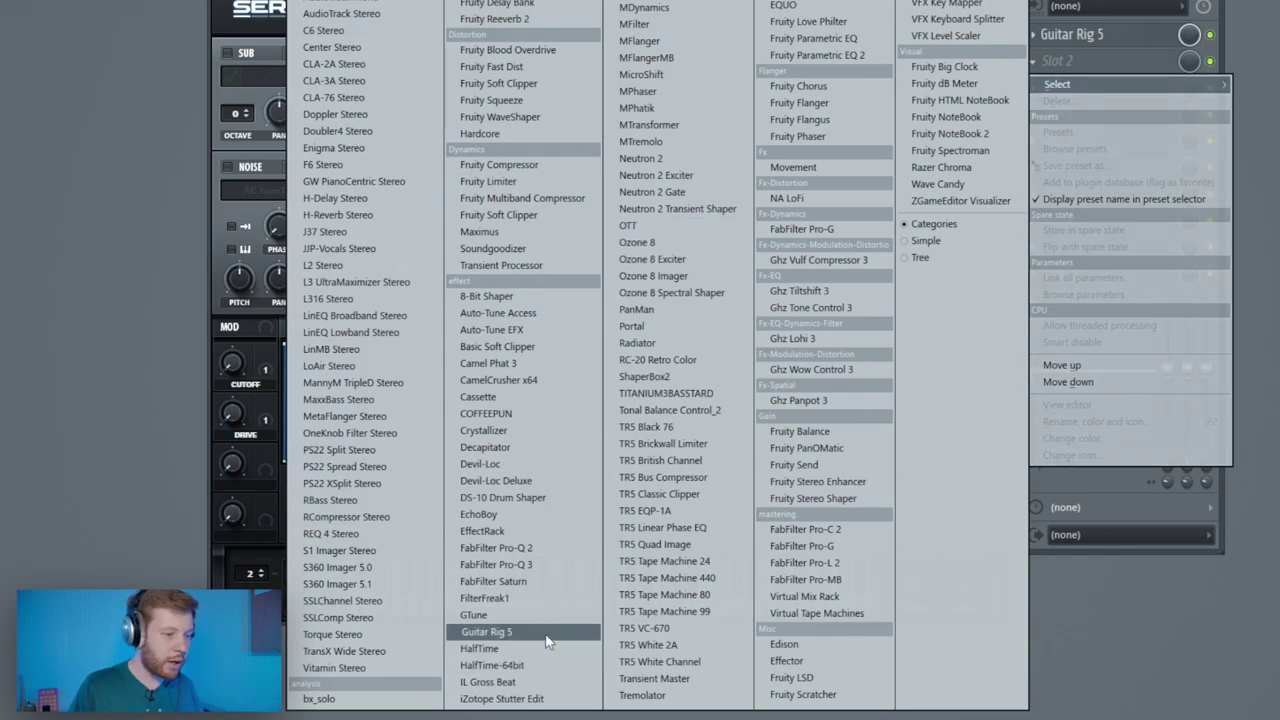
click(657, 359)
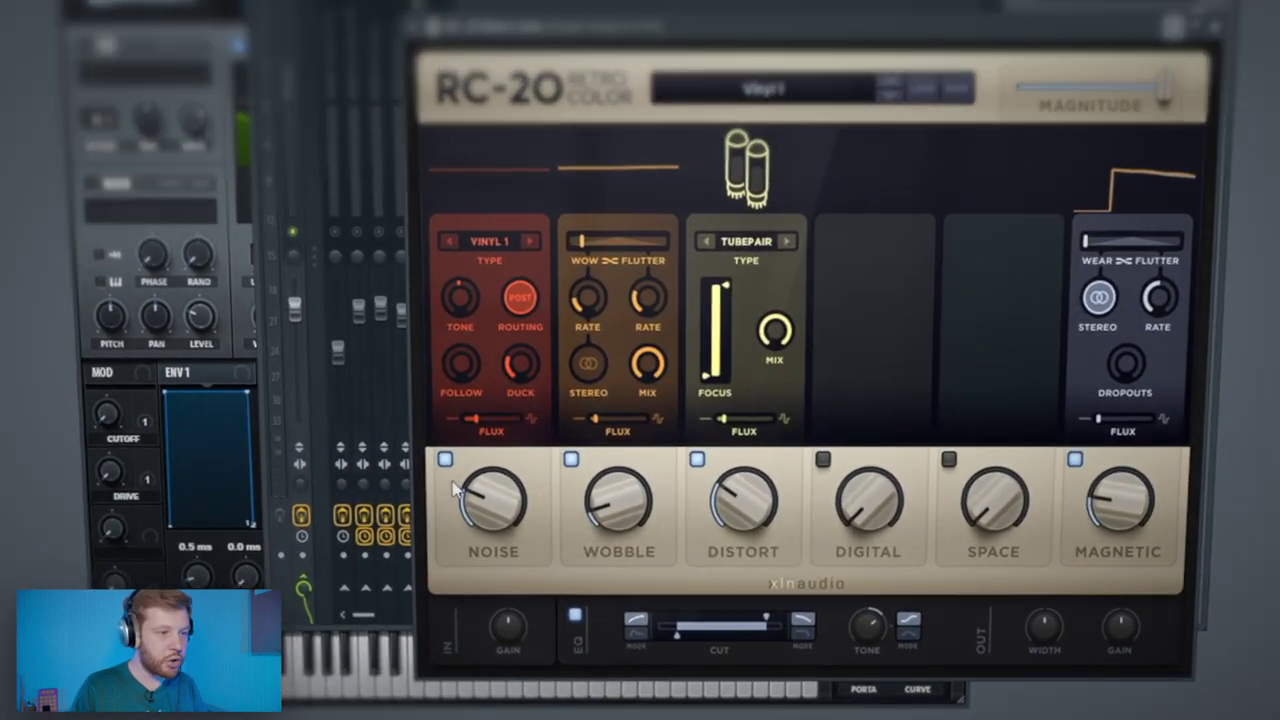
click(408, 447)
click(521, 447)
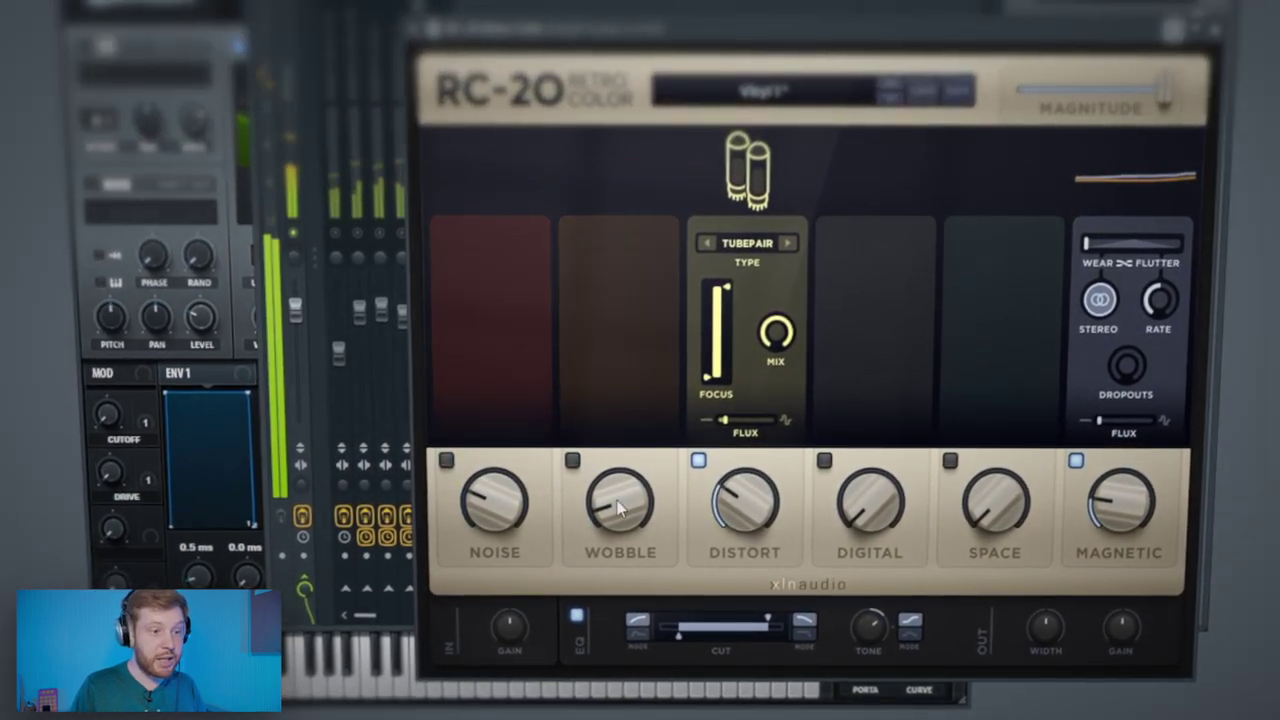
- Set the RC-20 Distort amount to 84% and its EQ low cut to 270 Hz, and play the result
drag(748, 530, 788, 180)
drag(747, 515, 763, 602)
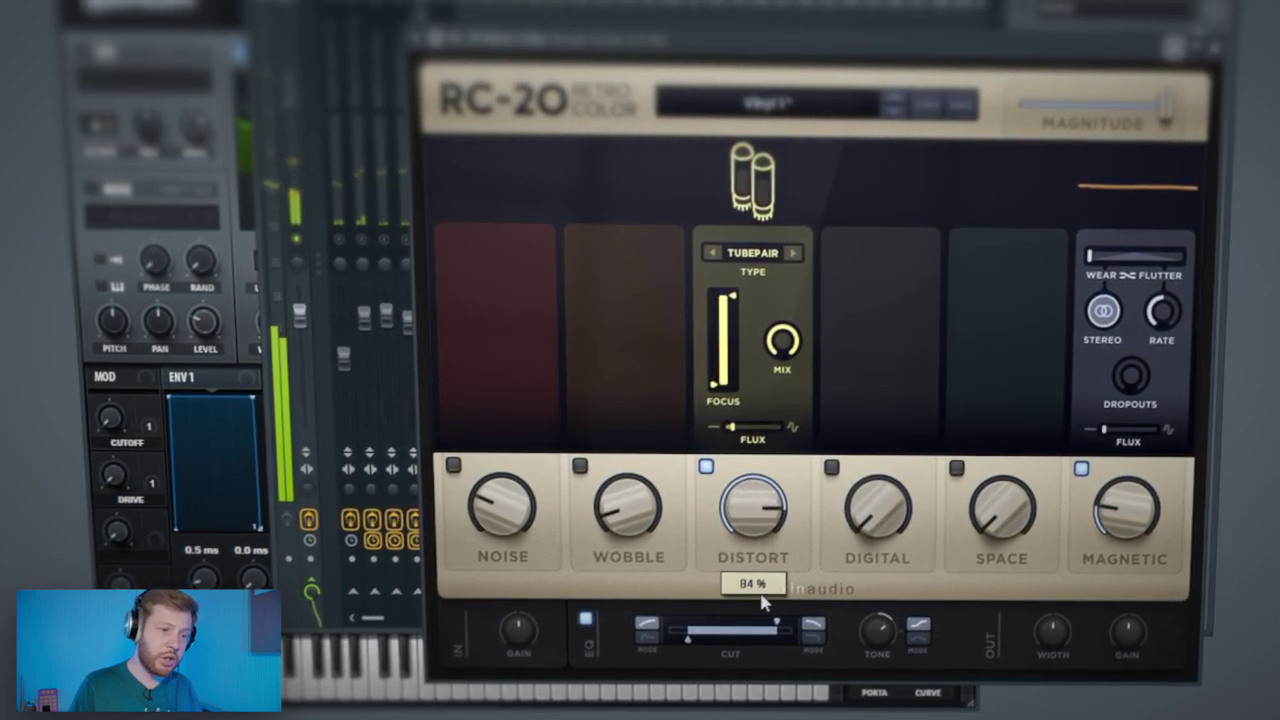
drag(688, 648, 734, 646)
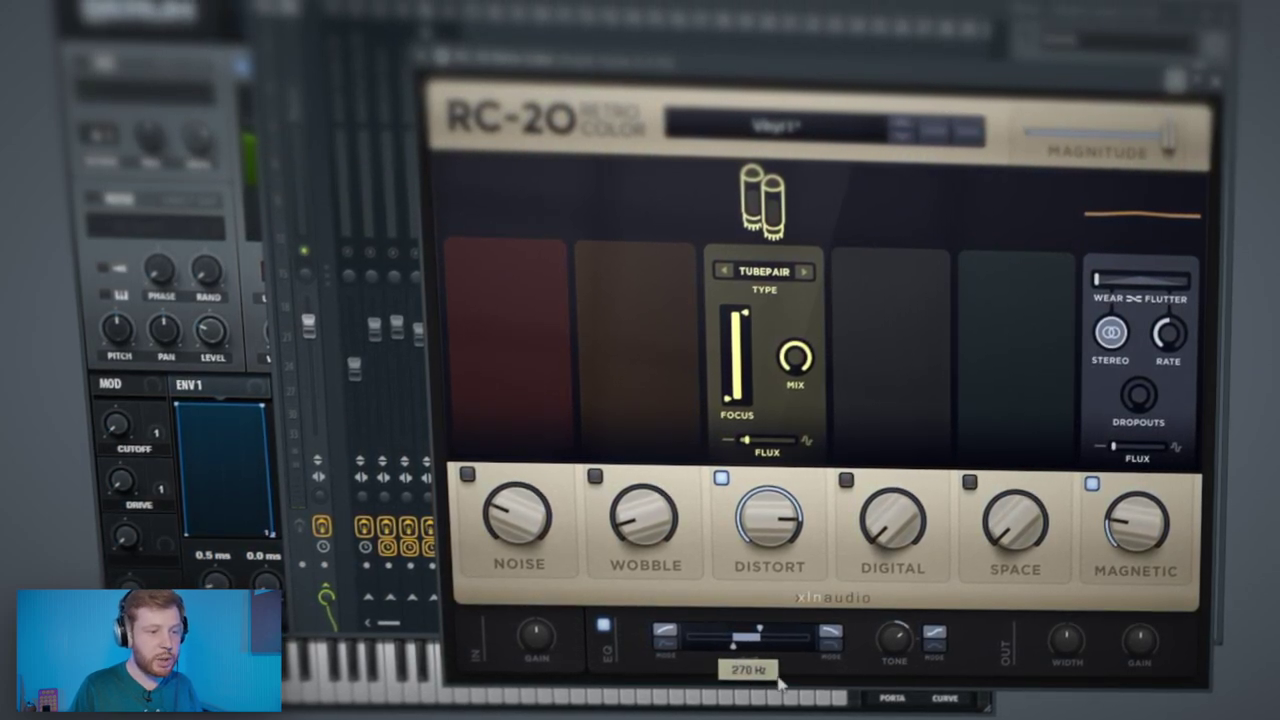
key(space)
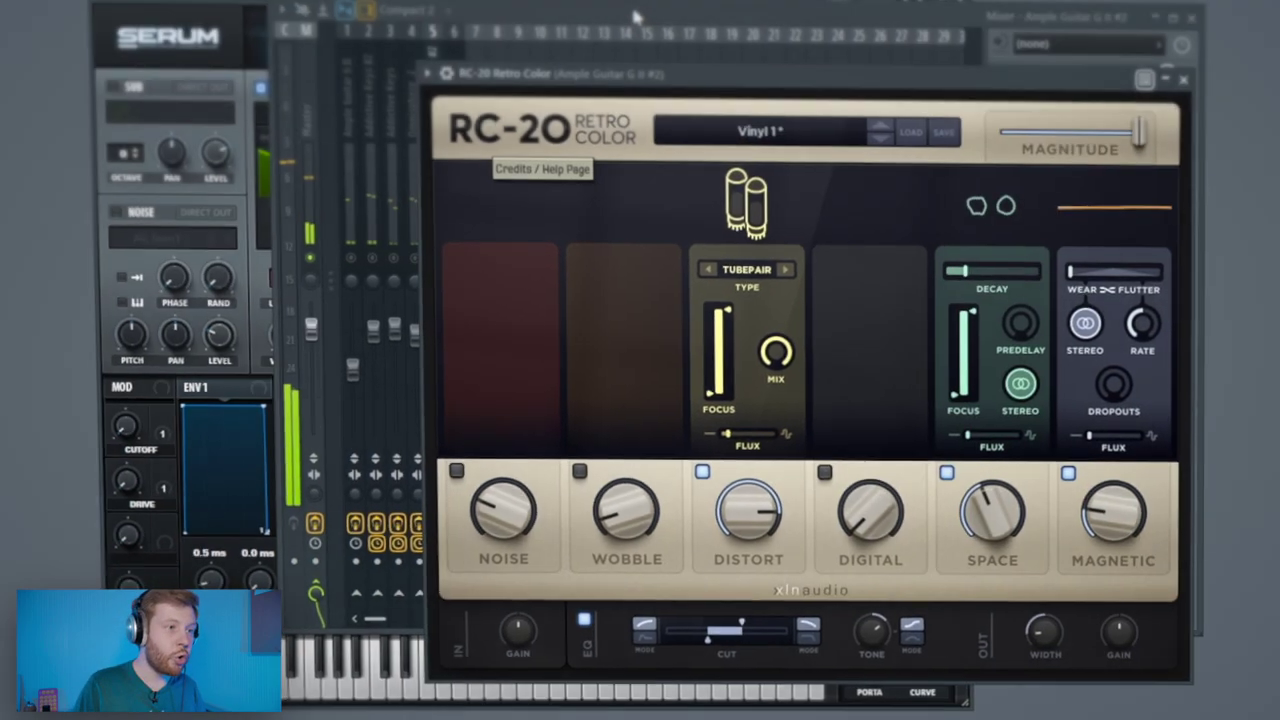
- Add Fruity Stereo Shaper to the third effect slot of the Ample Guitar G II #2 track and listen to the guitar
click(634, 12)
click(997, 130)
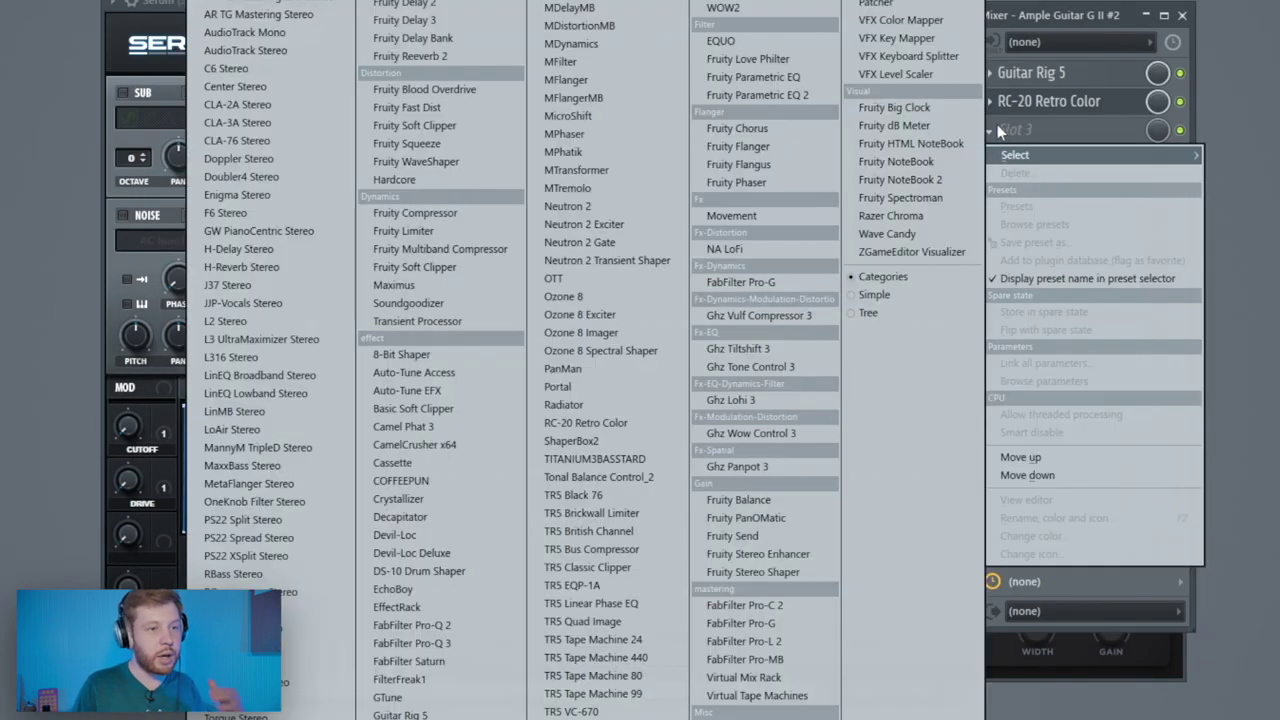
click(793, 571)
click(134, 152)
click(199, 338)
key(space)
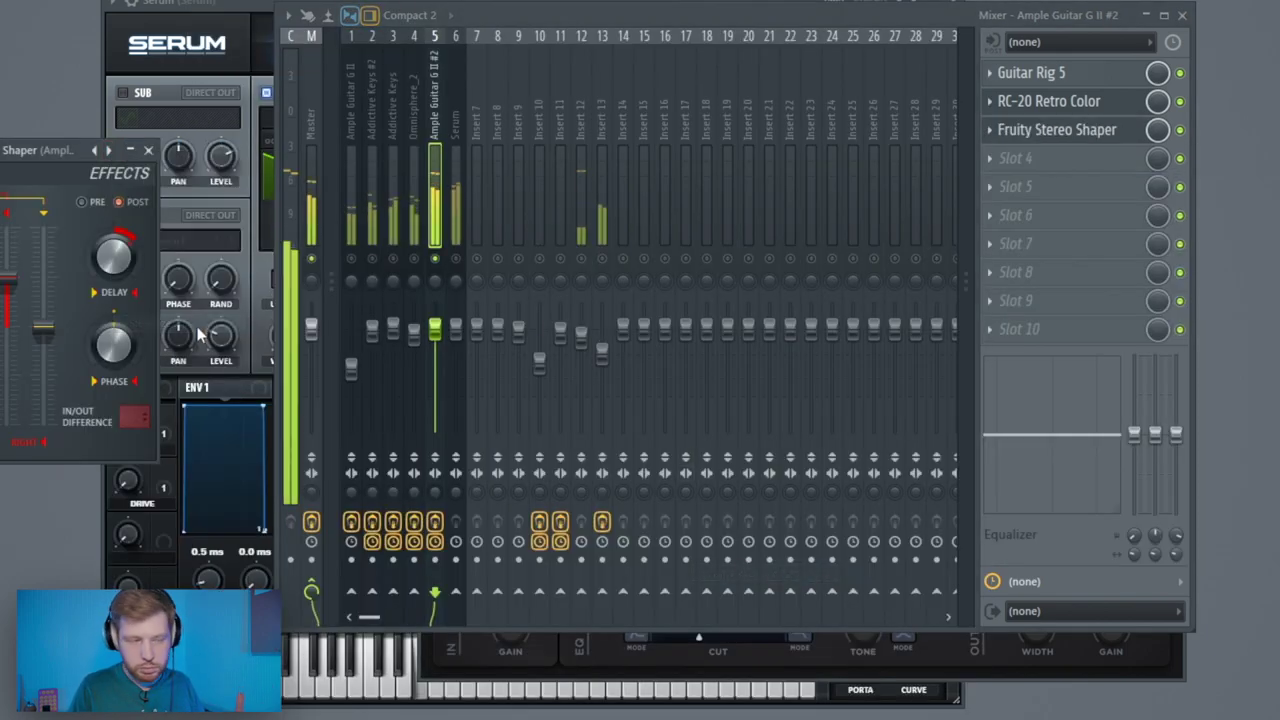
- Take the guitar track out of solo and review the Ample Guitar G II #2 notes in the piano roll
right_click(458, 258)
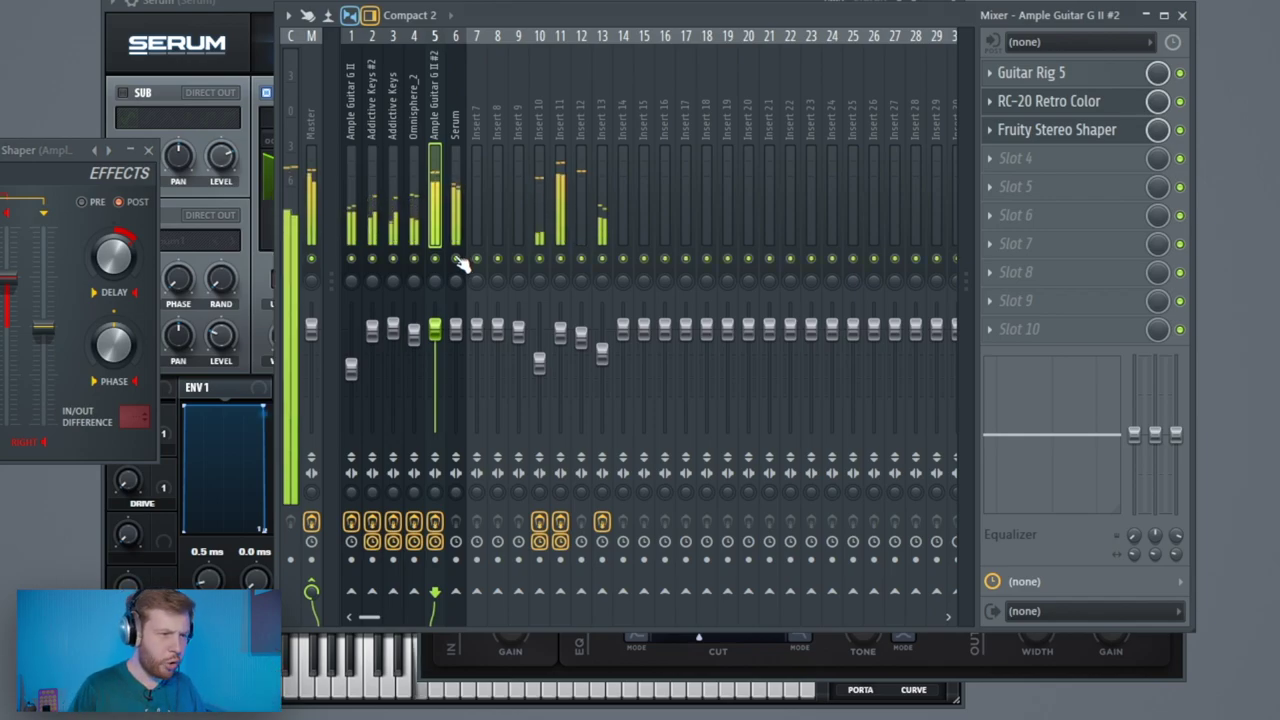
key(F6)
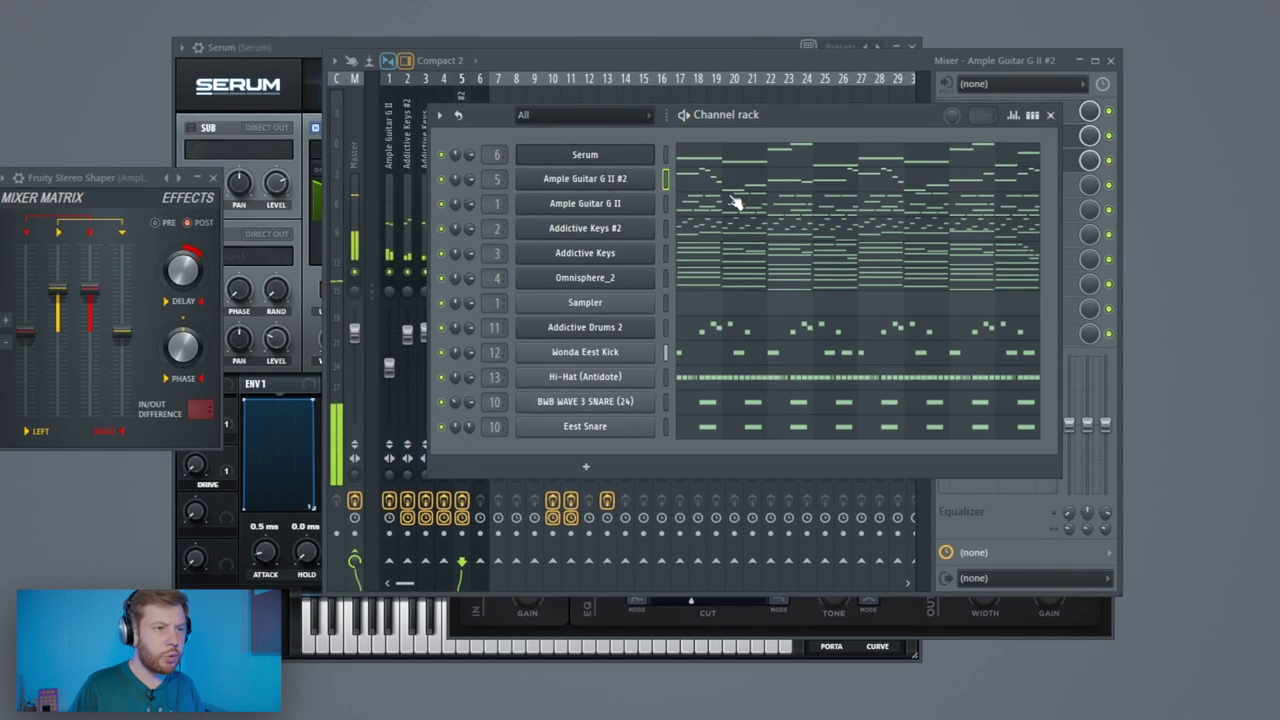
click(749, 190)
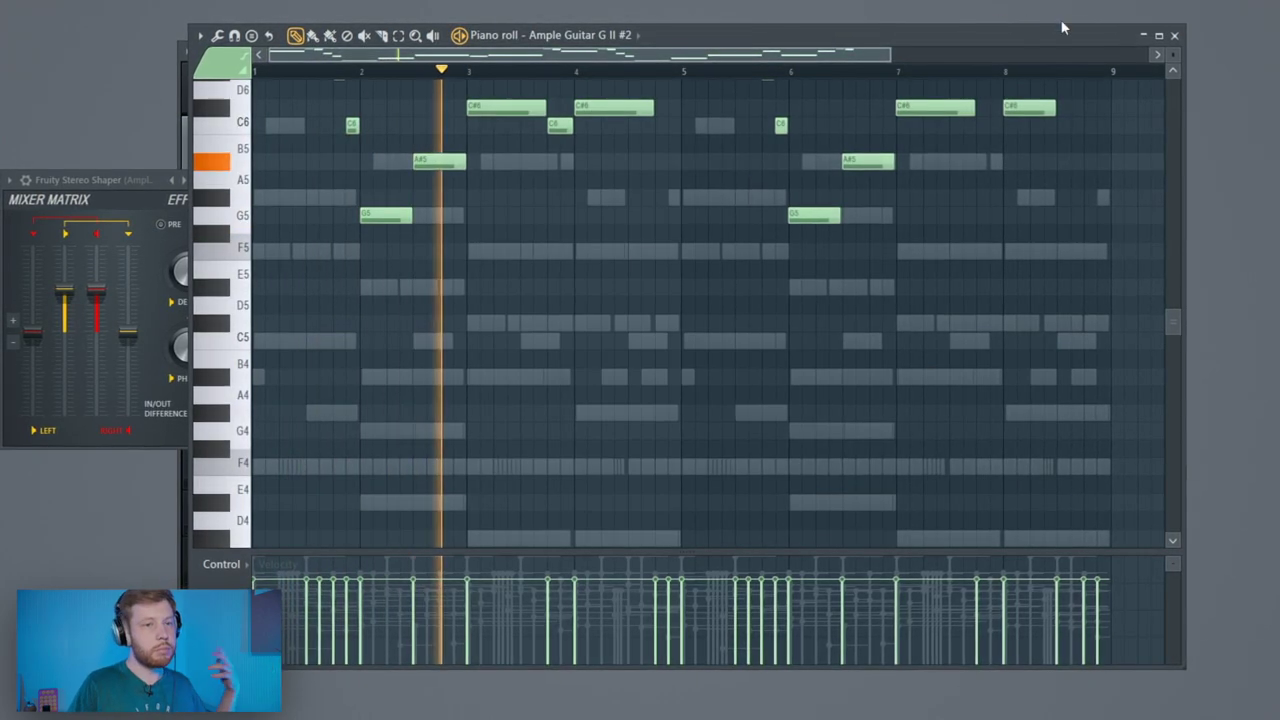
click(1175, 34)
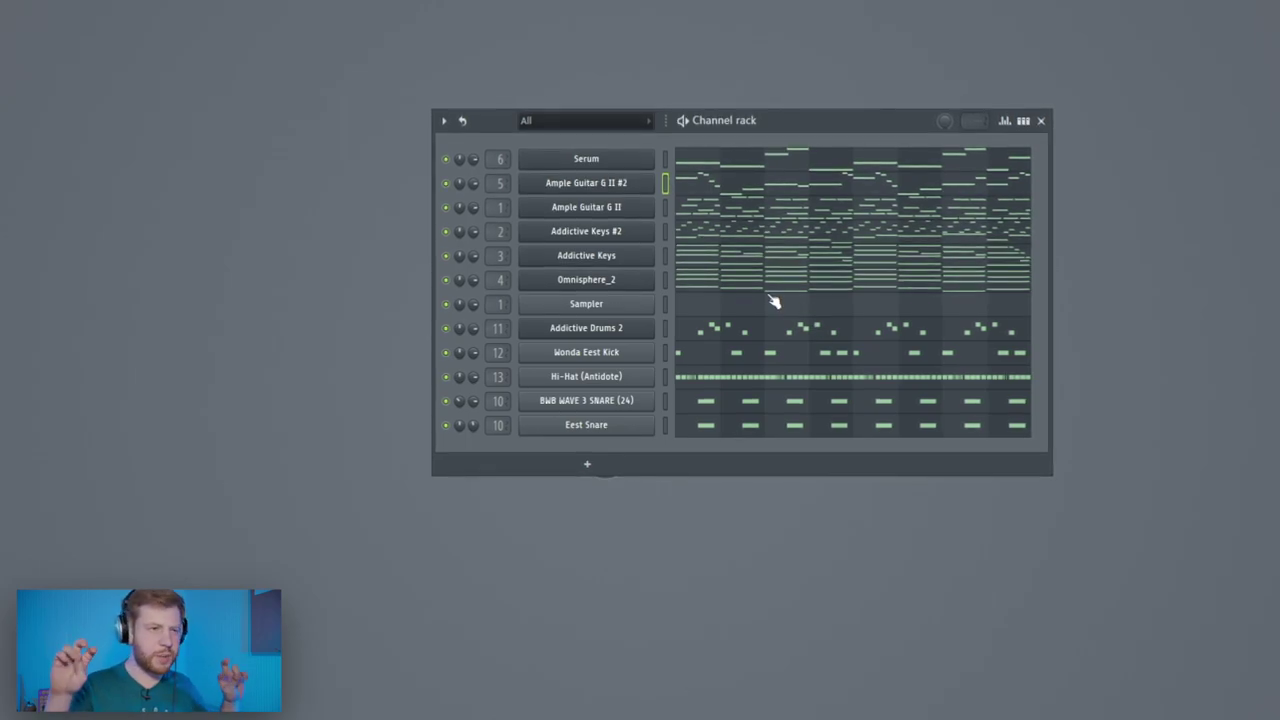
- Insert an ElectraX channel above Serum and route it to mixer track 7
right_click(550, 158)
mouse_move(684, 268)
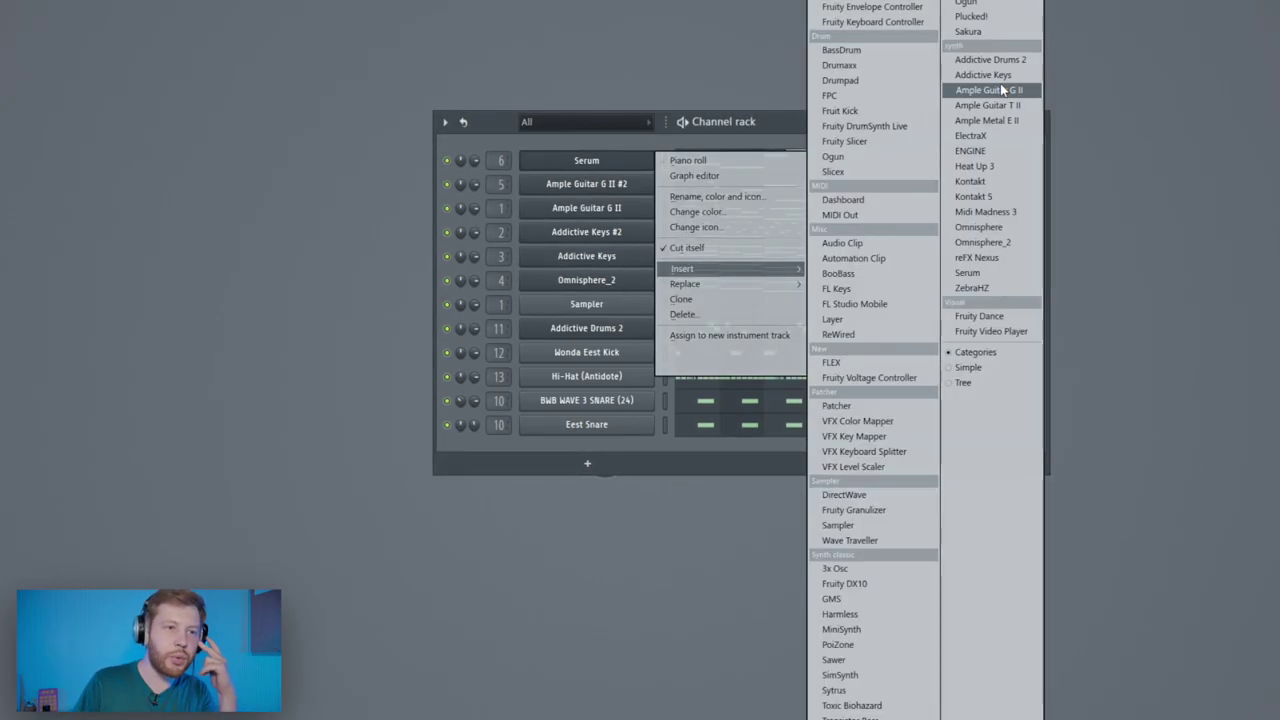
click(998, 136)
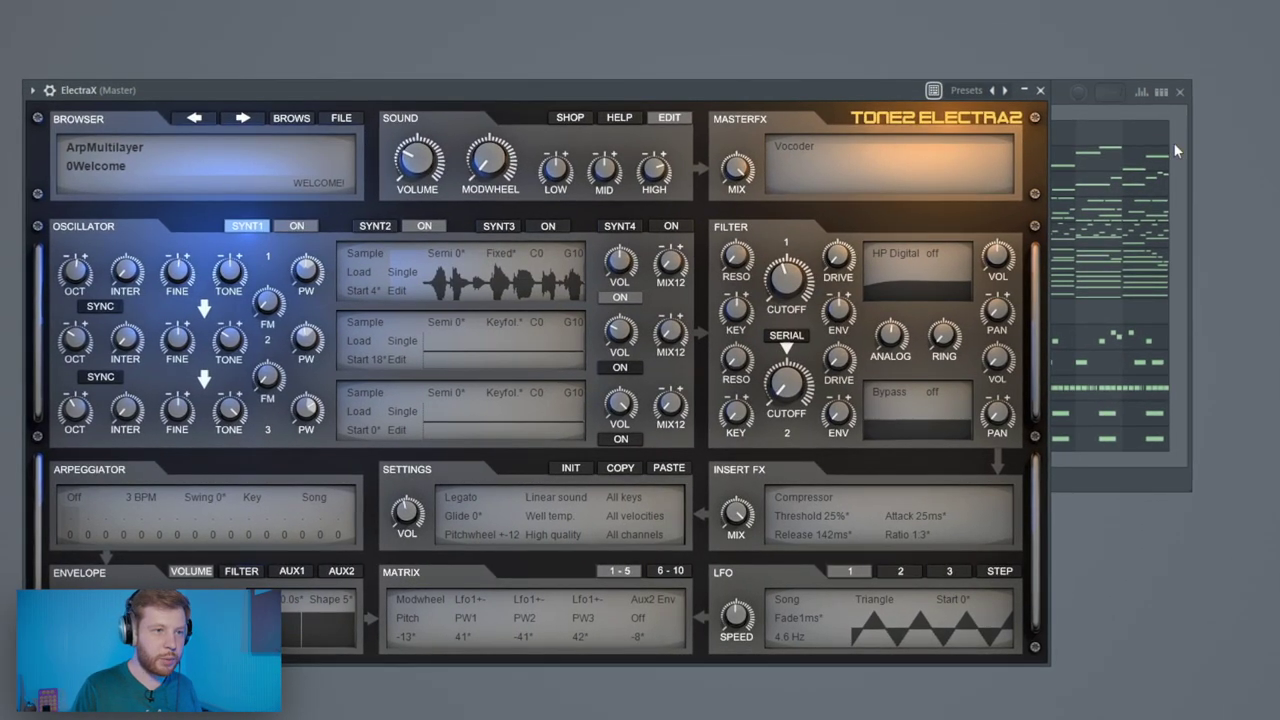
click(1173, 142)
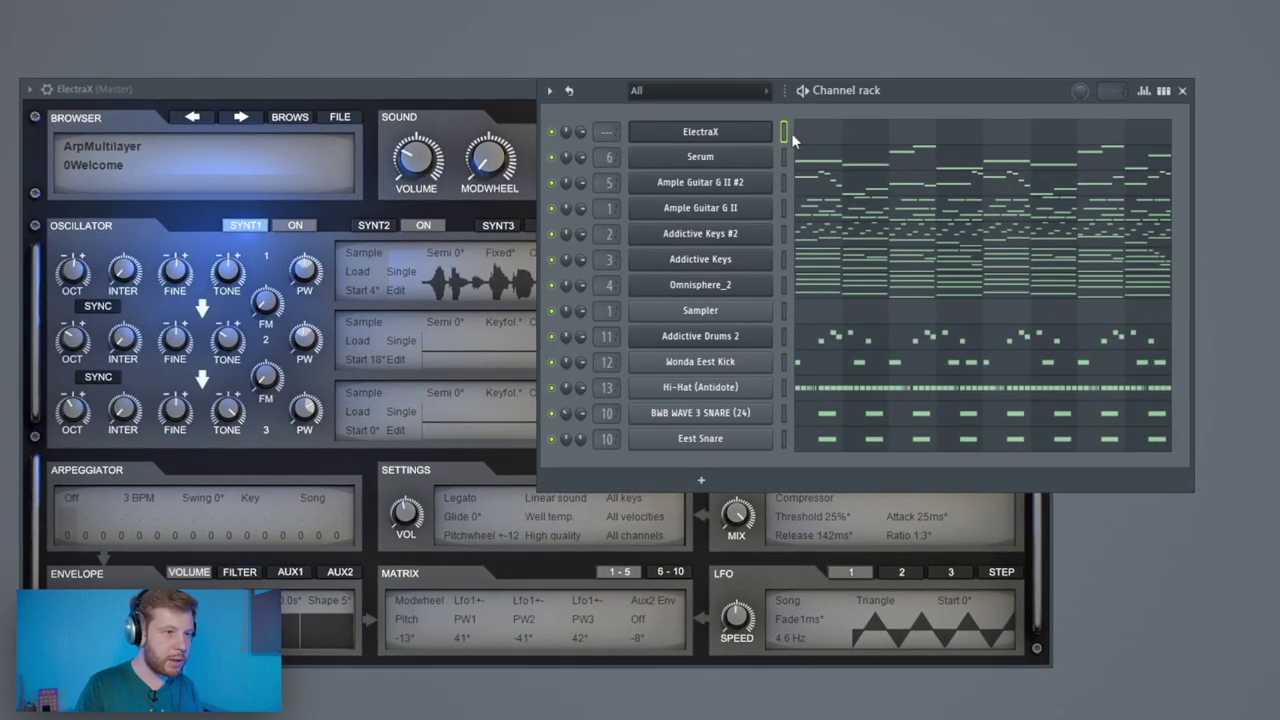
key(ctrl+l)
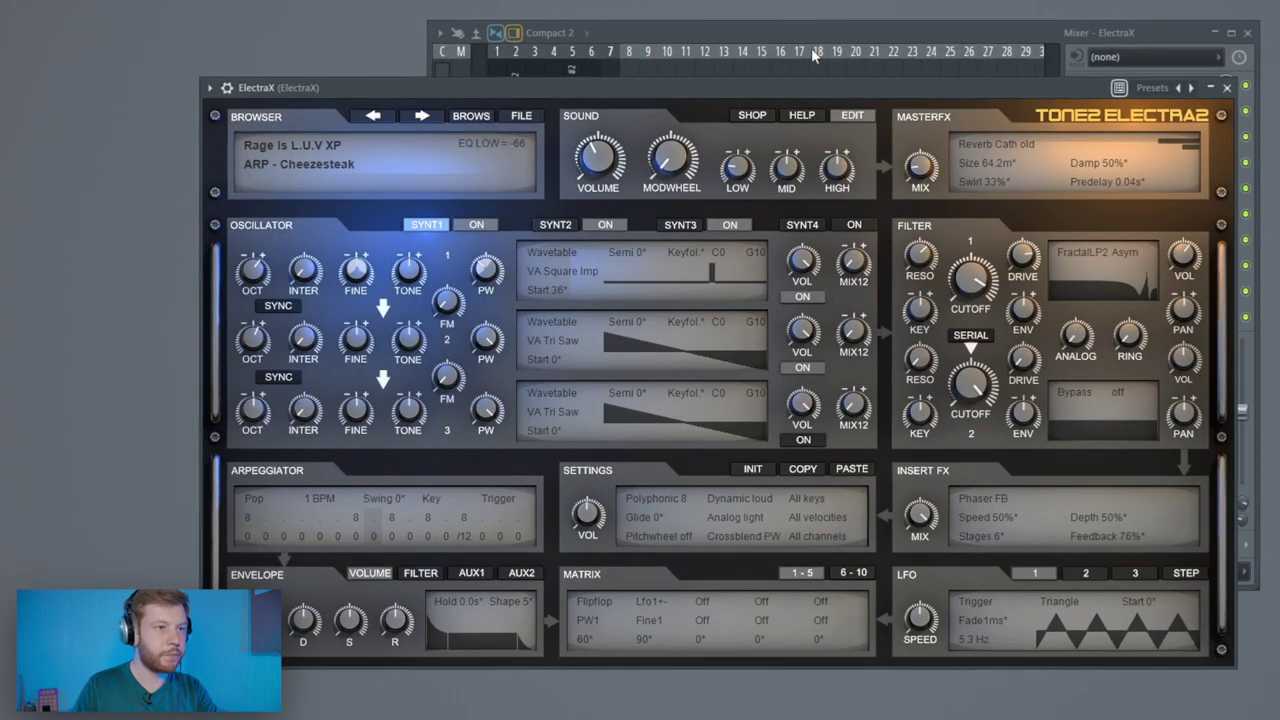
- Copy the Addictive Keys #2 notes into the ElectraX channel
key(F6)
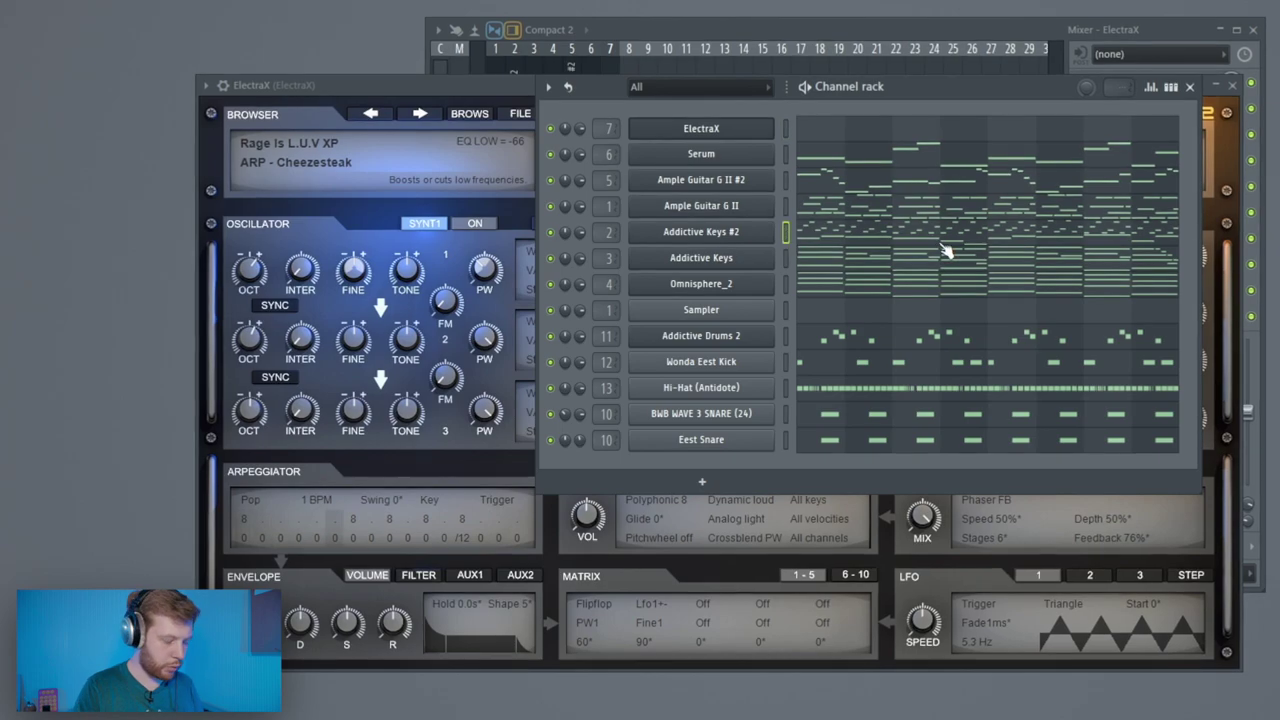
key(KP_Add)
key(Up)
key(Up)
key(Up)
key(Up)
key(ctrl+v)
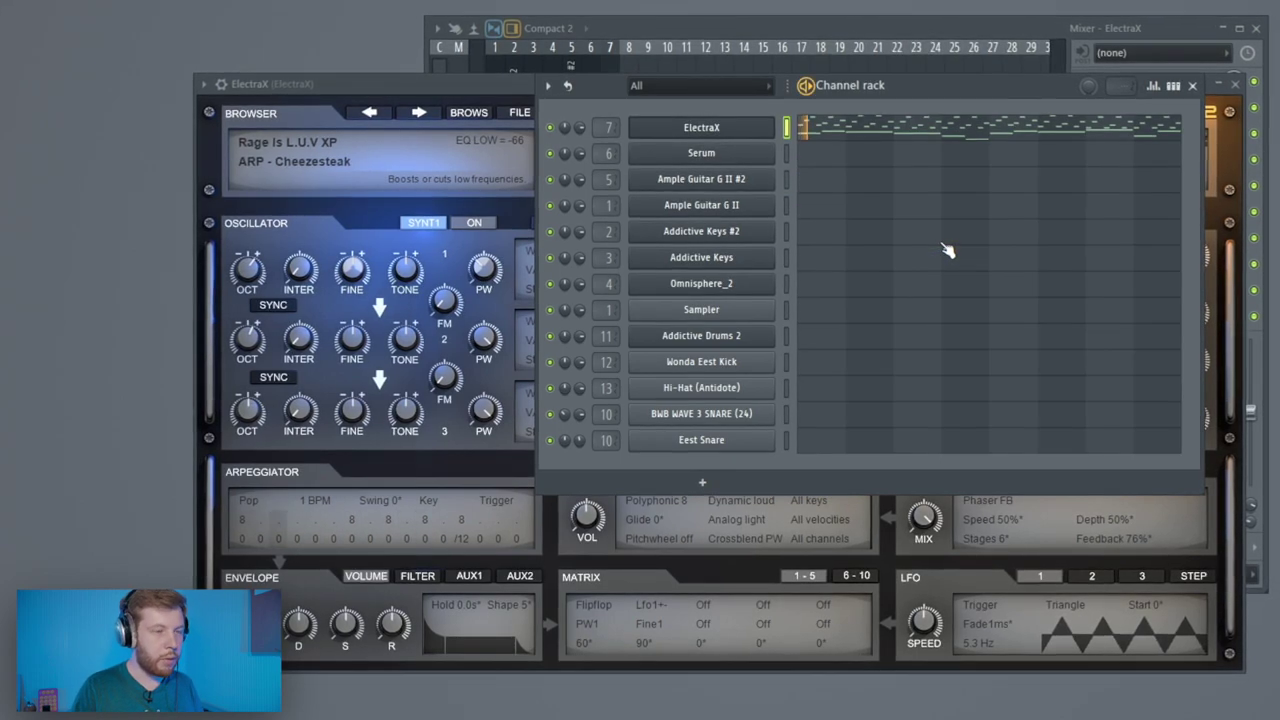
- Delete the long low notes between G#3 and A#4 from the ElectraX pattern, keeping only the short arpeggio notes
key(F7)
key(space)
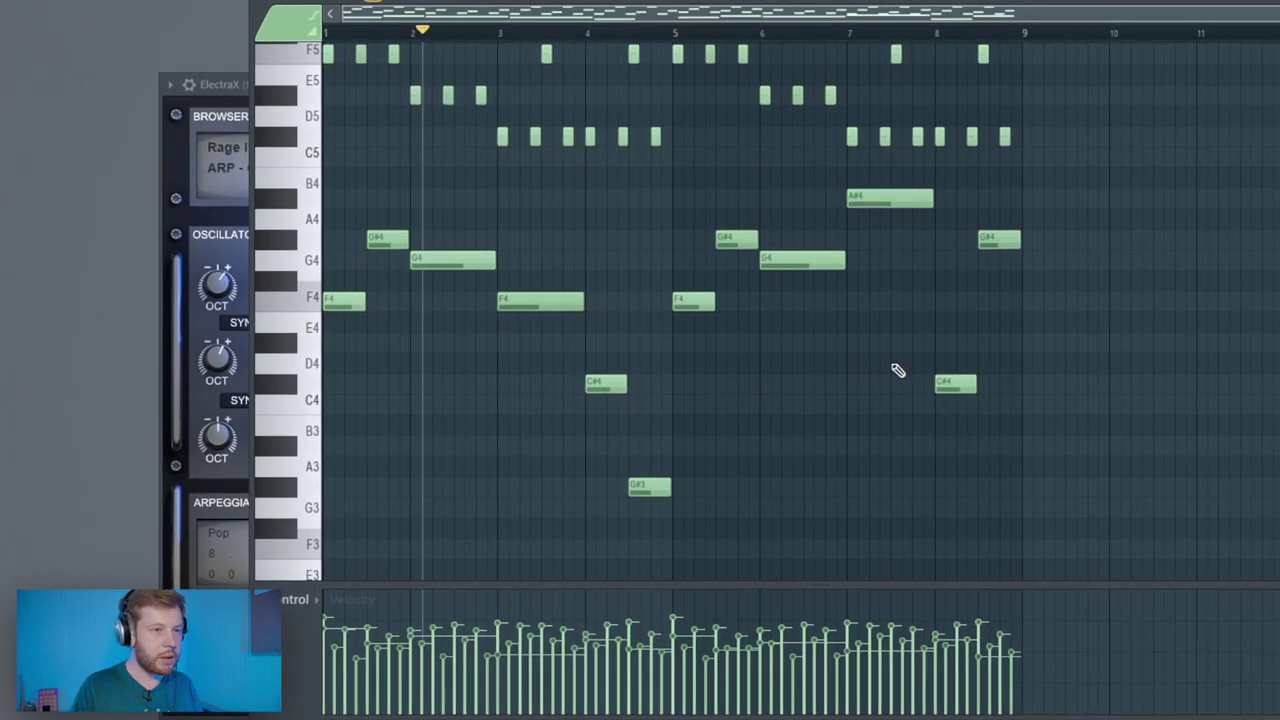
drag(1091, 169, 322, 530)
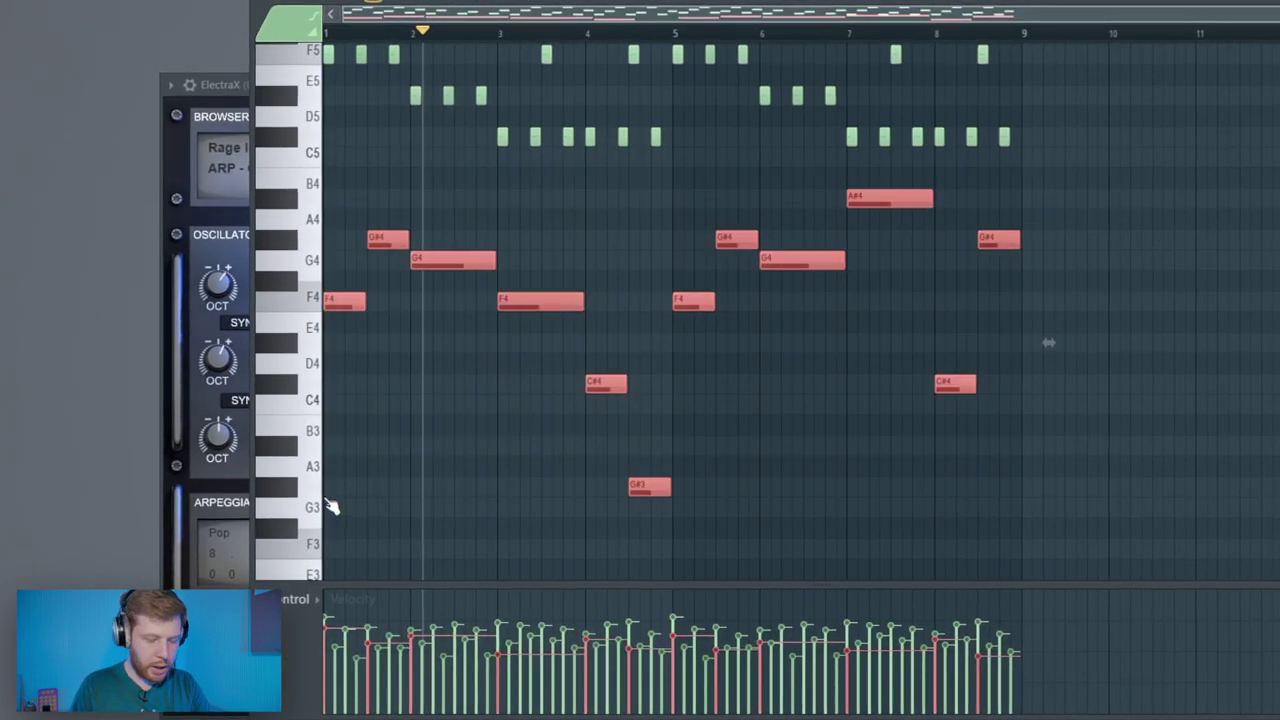
key(Delete)
scroll(488, 433, up, 4)
key(space)
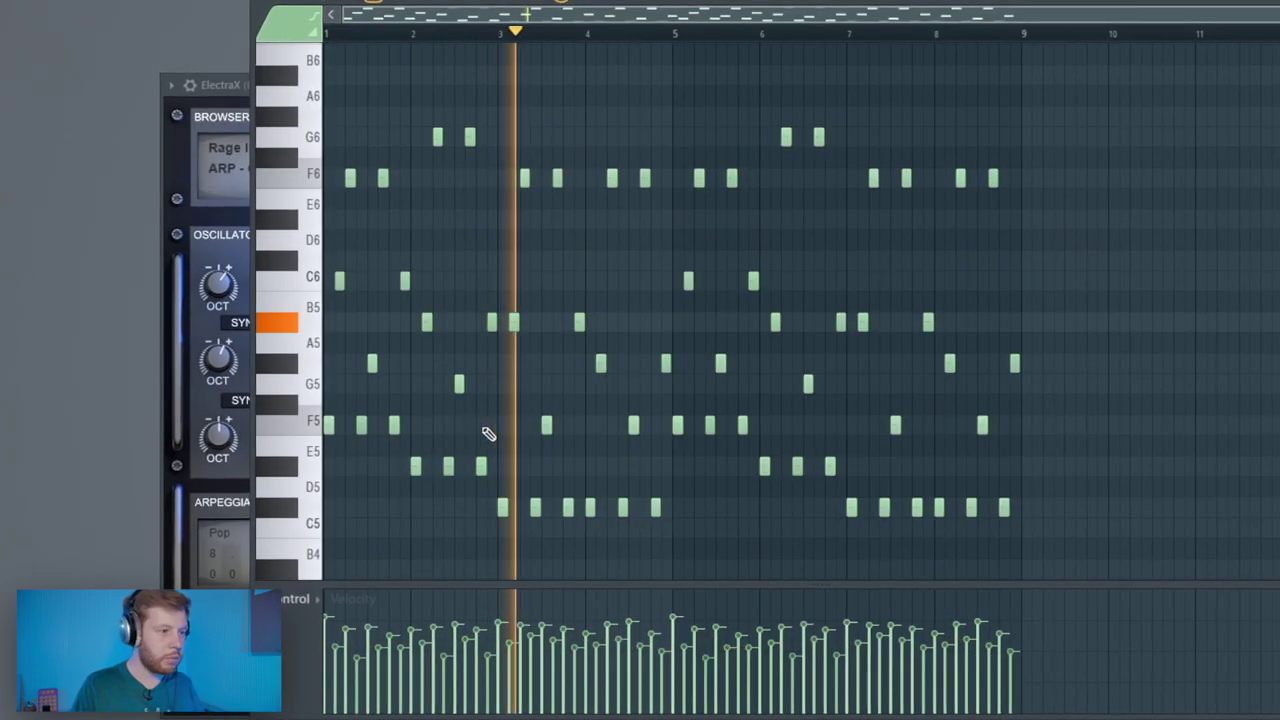
- Raise the fifth and eighth ElectraX notes of bars 1 to 4 by an octave, leaving bar 3's fifth note at F5
key(space)
scroll(340, 171, up, 3)
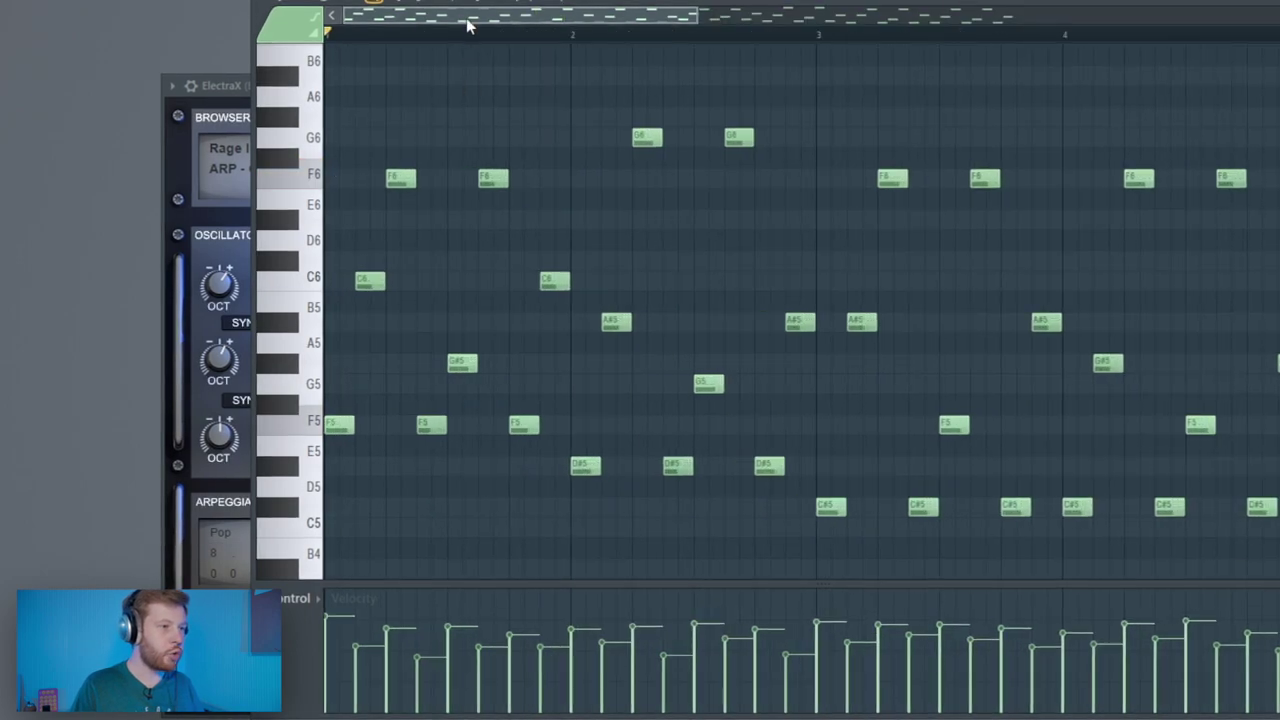
scroll(368, 201, down, 1)
scroll(368, 201, up, 1)
drag(571, 251, 454, 360)
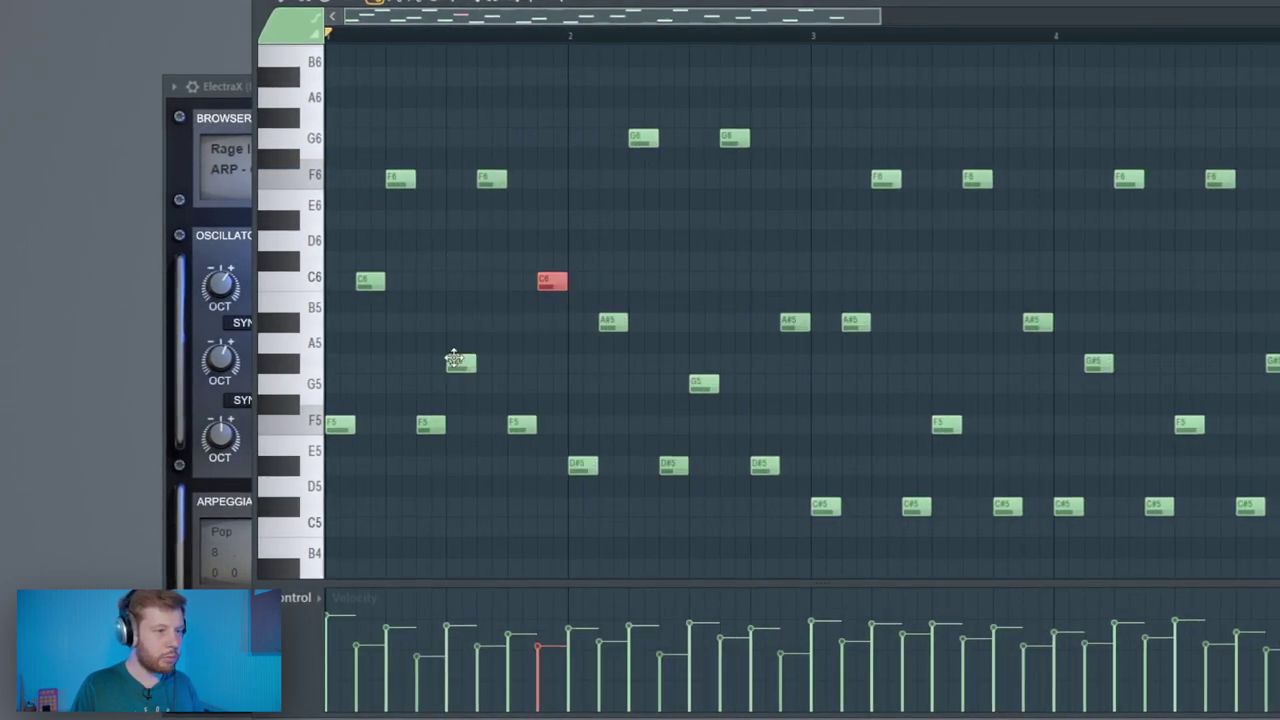
drag(810, 296, 690, 402)
drag(1062, 296, 934, 436)
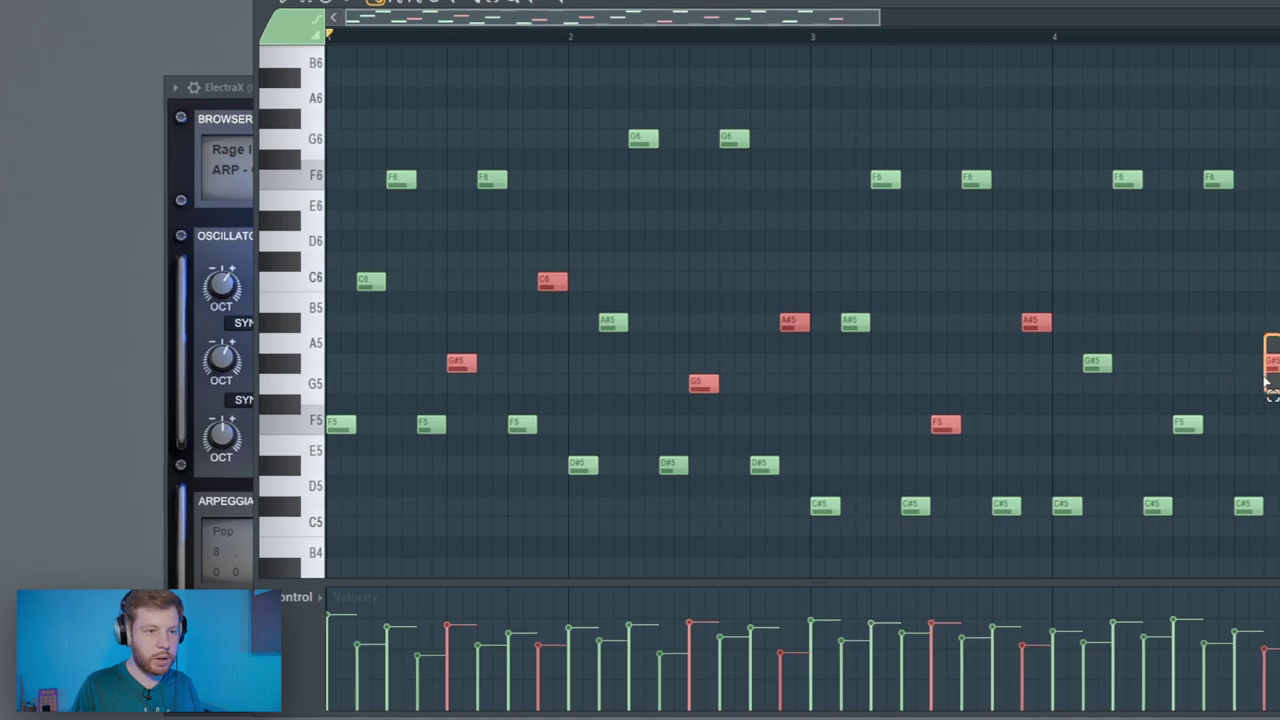
key(ctrl+Up)
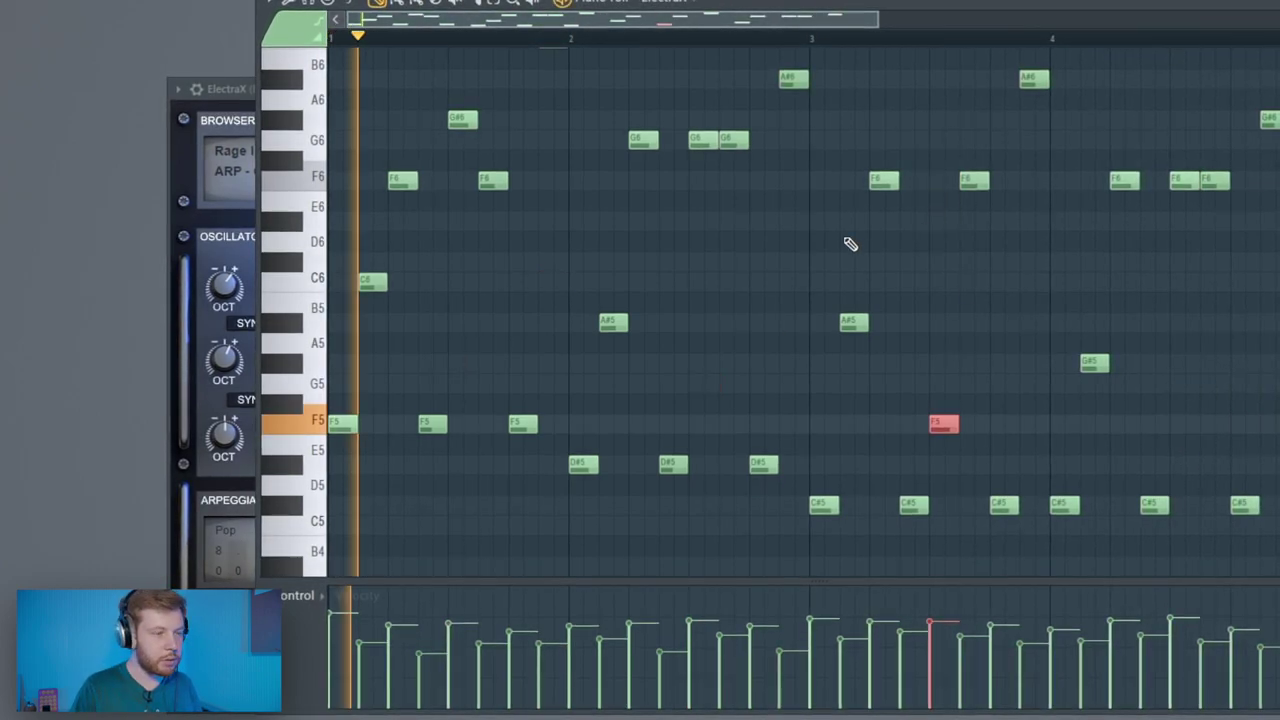
- Lower the fifth ElectraX note of bar 2 to G5 and raise the second note of bar 4 to G#6
scroll(731, 314, up, 4)
scroll(731, 314, down, 1)
click(703, 322)
ctrl+click(706, 370)
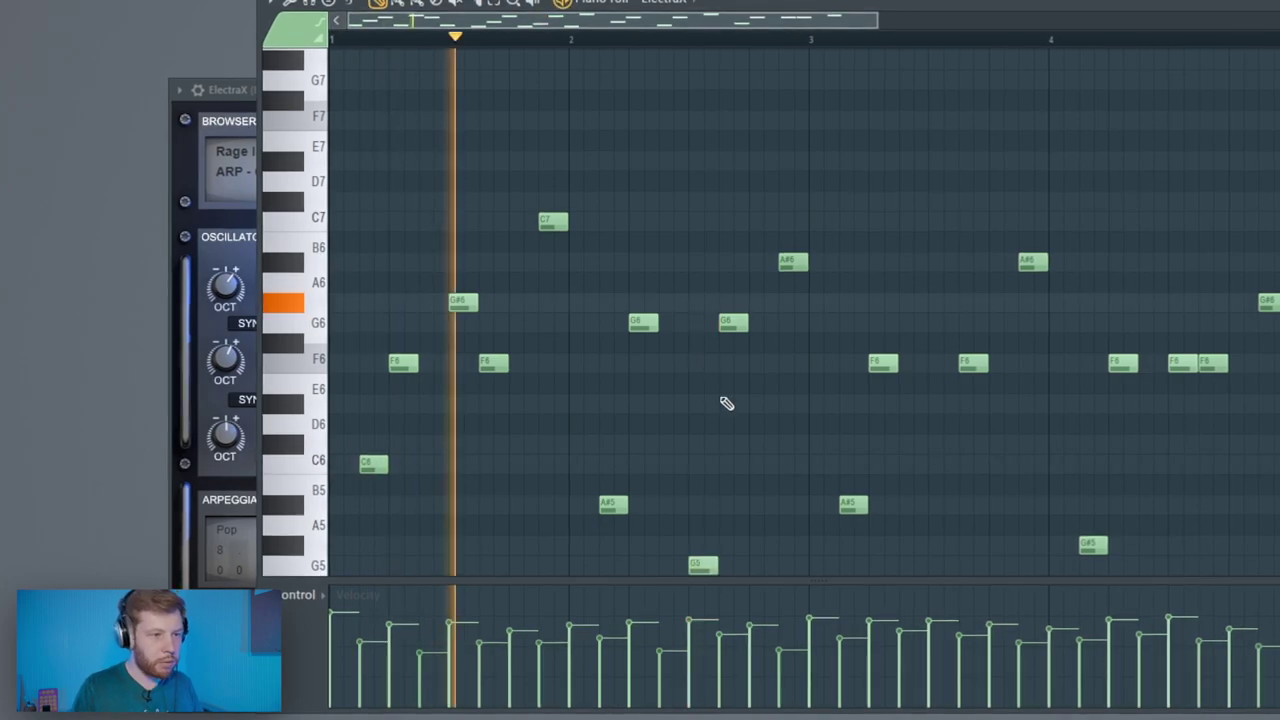
scroll(745, 405, down, 6)
scroll(775, 415, down, 3)
key(space)
scroll(804, 435, up, 1)
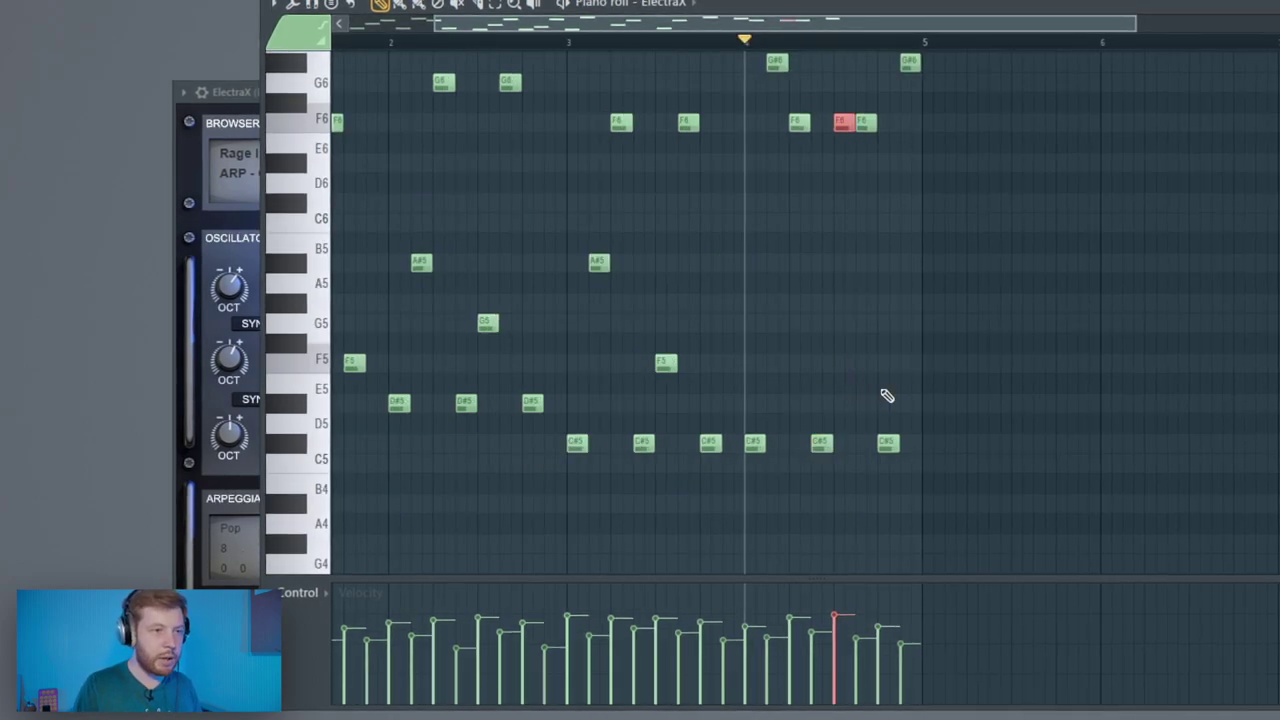
key(space)
scroll(789, 357, up, 5)
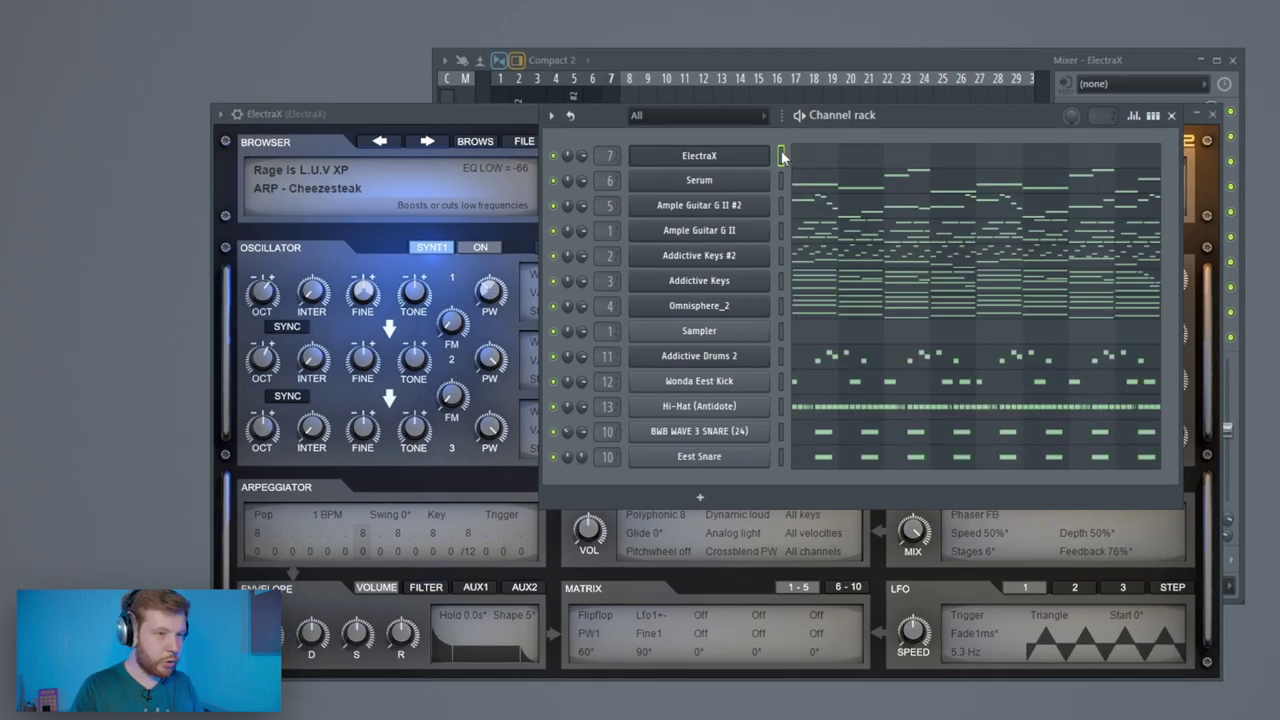
- Insert Fruity parametric EQ 2 in the first effect slot of the ElectraX mixer track and adjust its bands during playback
key(F9)
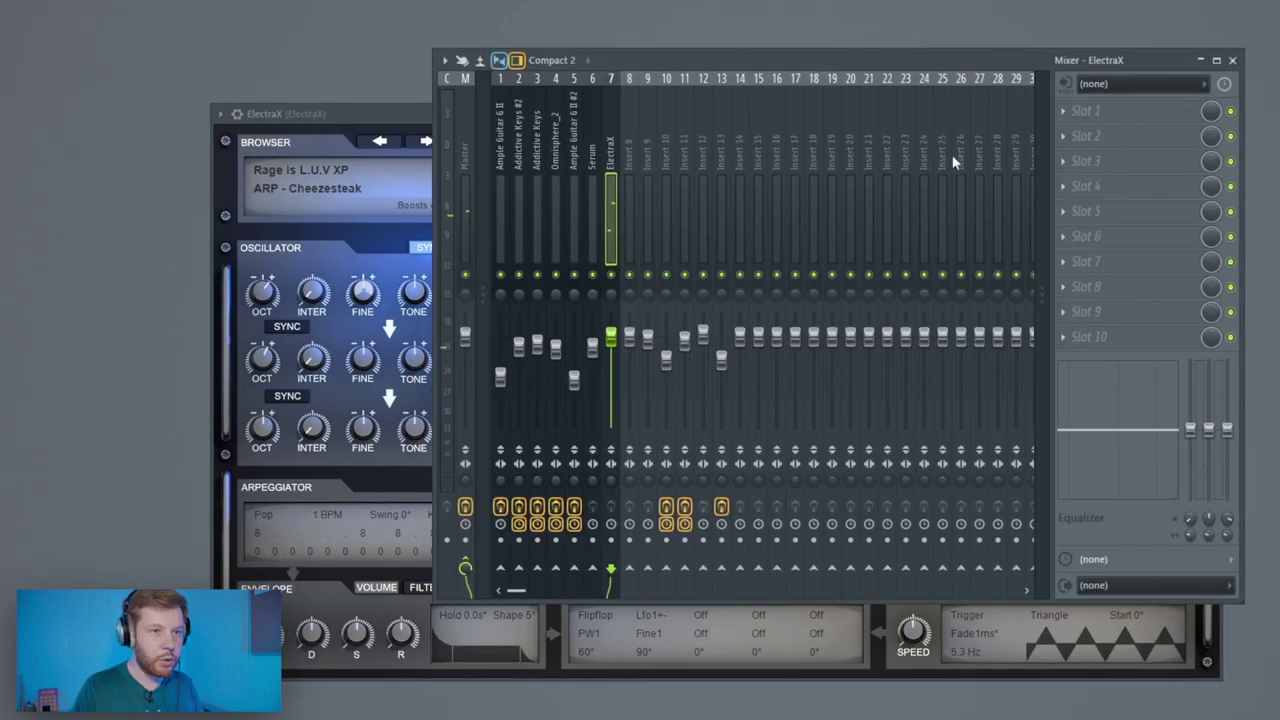
click(1086, 115)
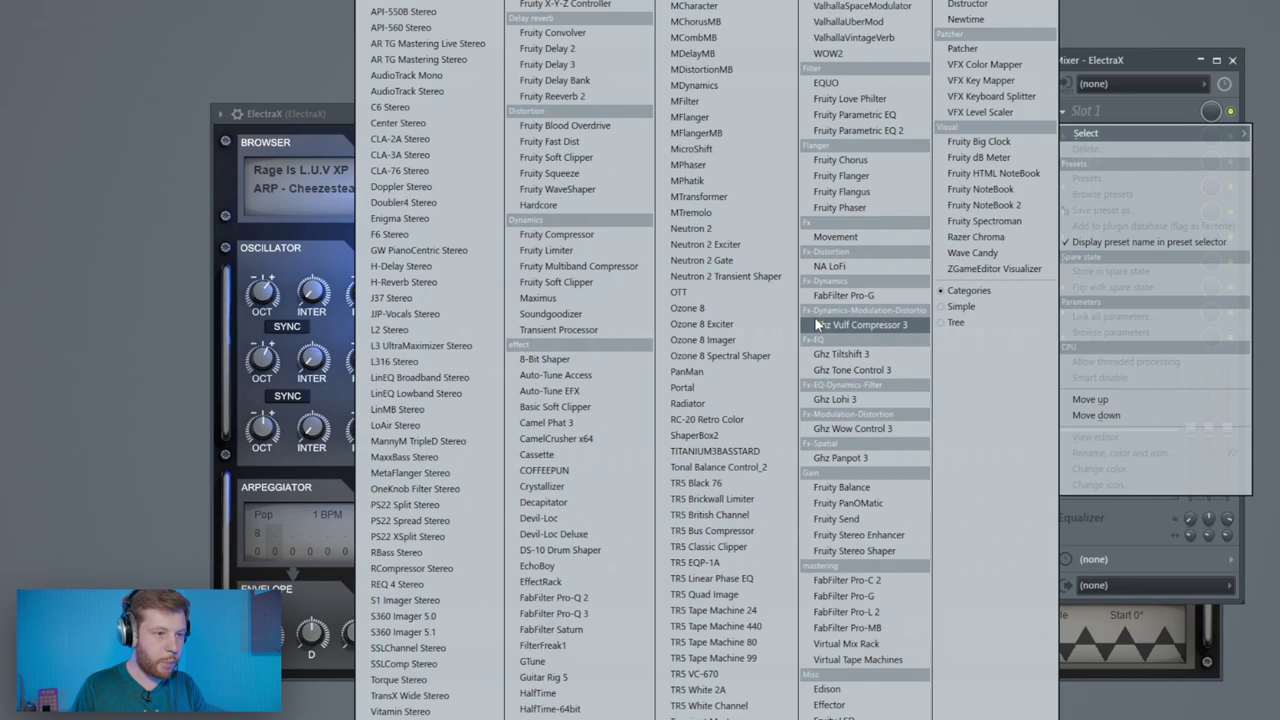
click(887, 132)
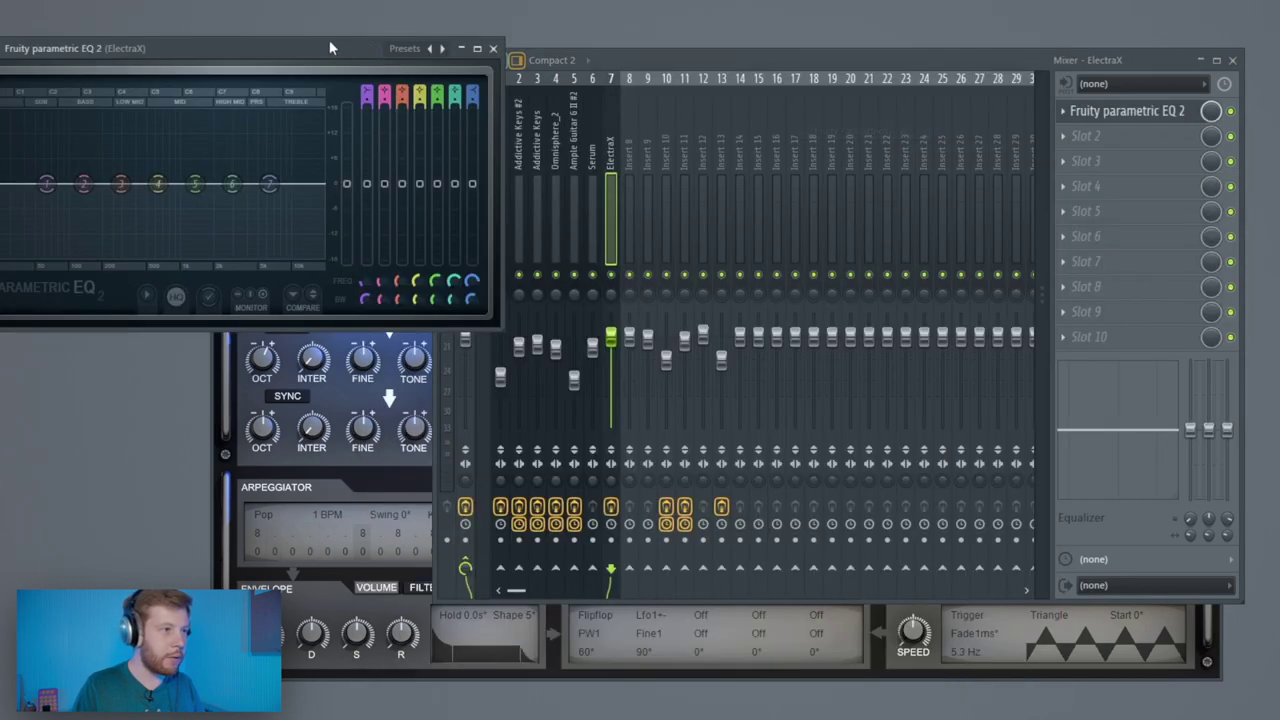
drag(331, 46, 766, 148)
click(878, 149)
drag(801, 381, 801, 360)
key(space)
drag(884, 470, 893, 458)
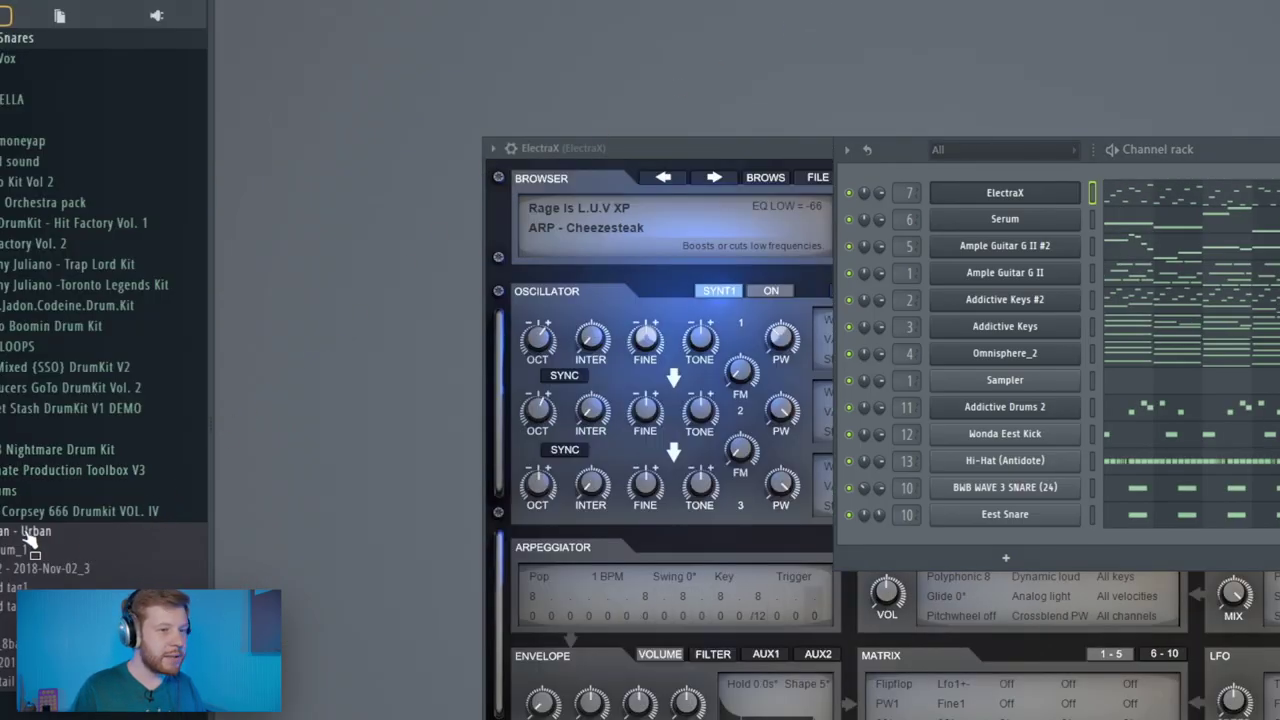
- Load the 808 Clean - Urban sample as a new channel above ElectraX and open its sampler settings
drag(1025, 180, 1028, 184)
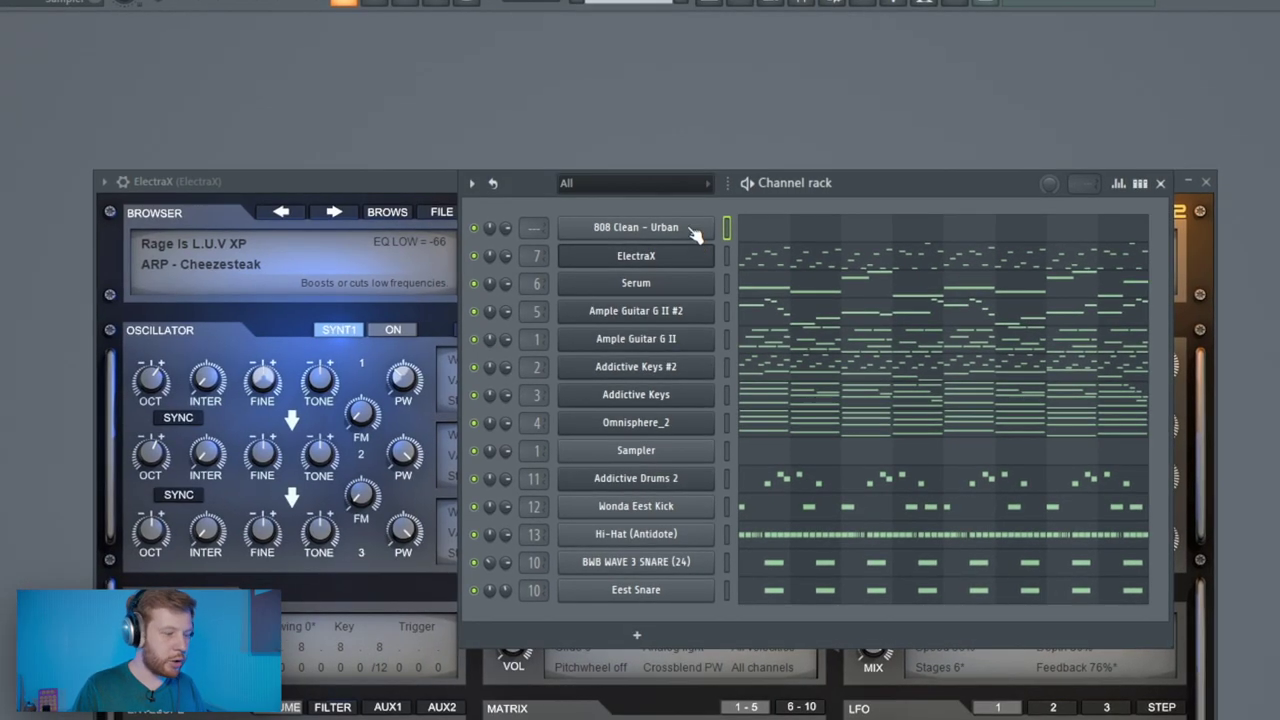
click(601, 108)
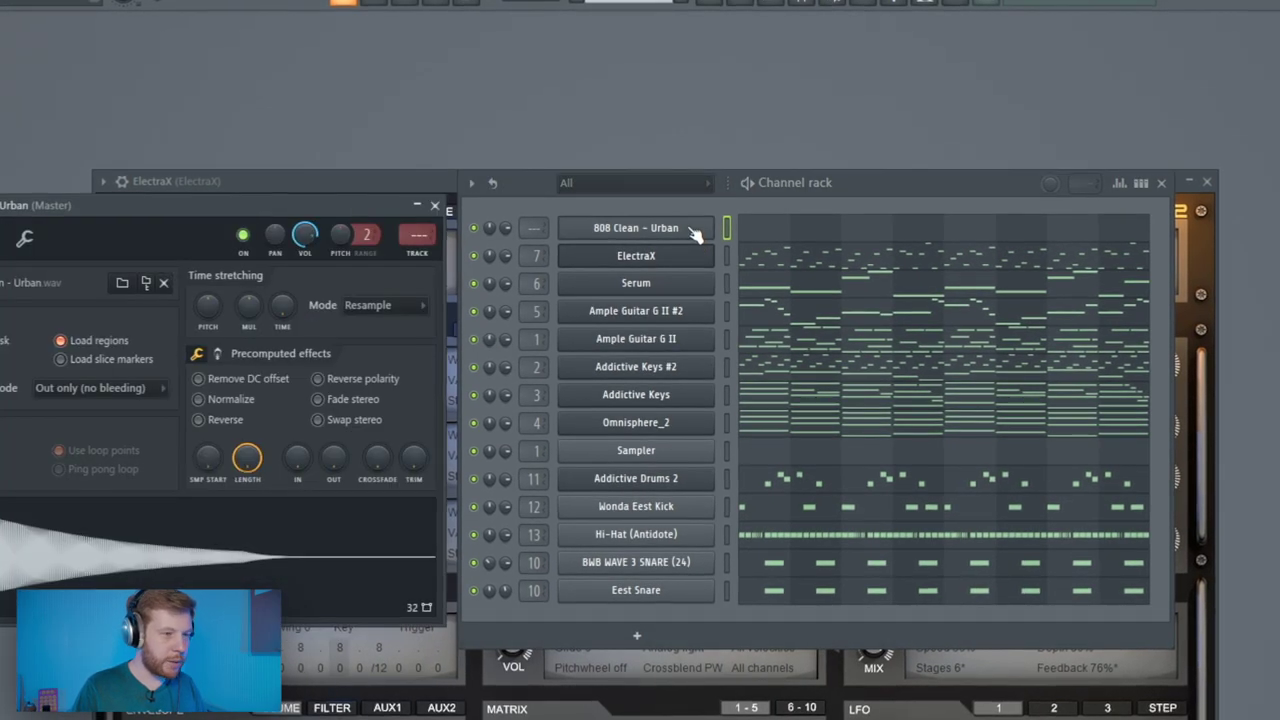
drag(350, 215, 857, 254)
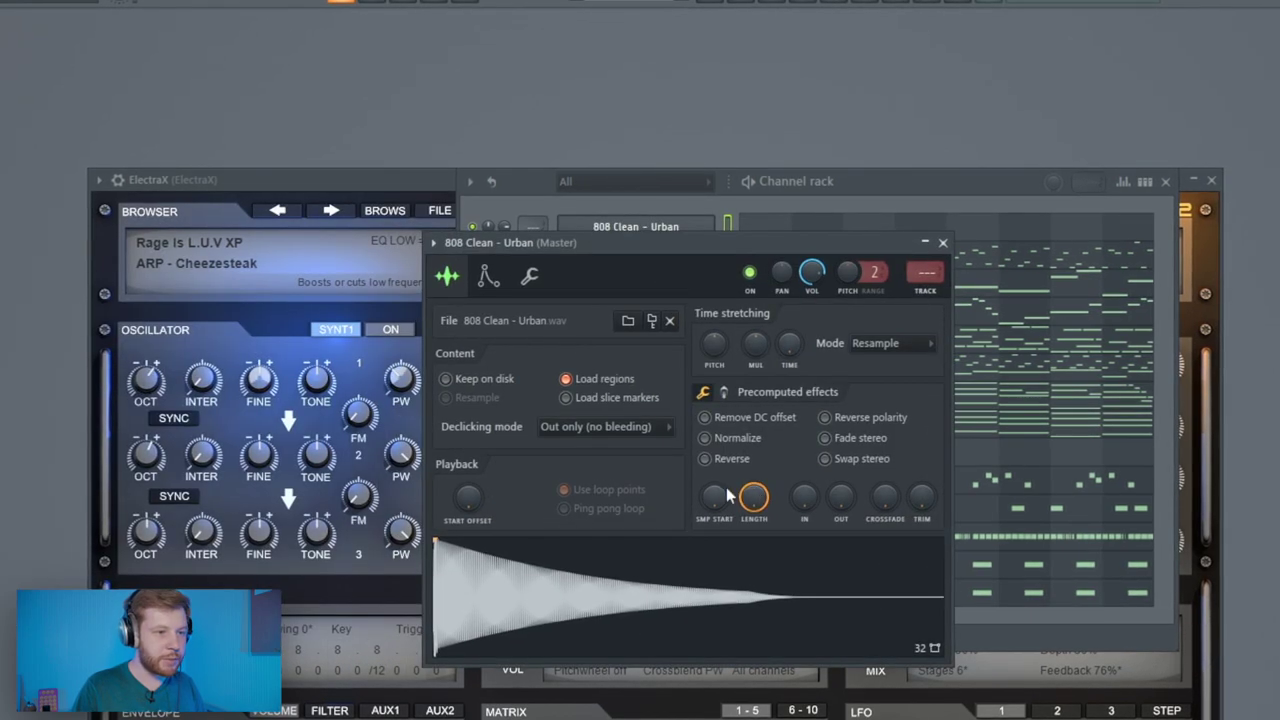
- Turn up the 808 sample's Out fade to shorten its tail and make the channel cut itself
drag(840, 499, 838, 440)
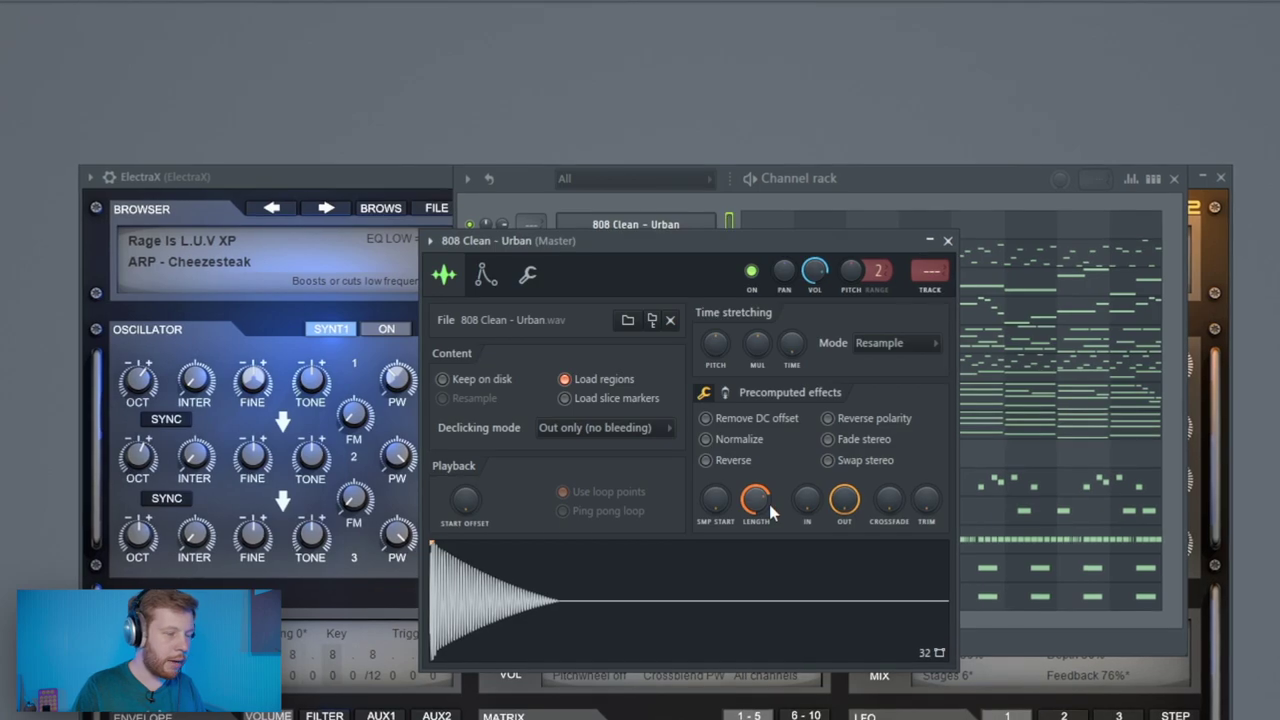
right_click(675, 217)
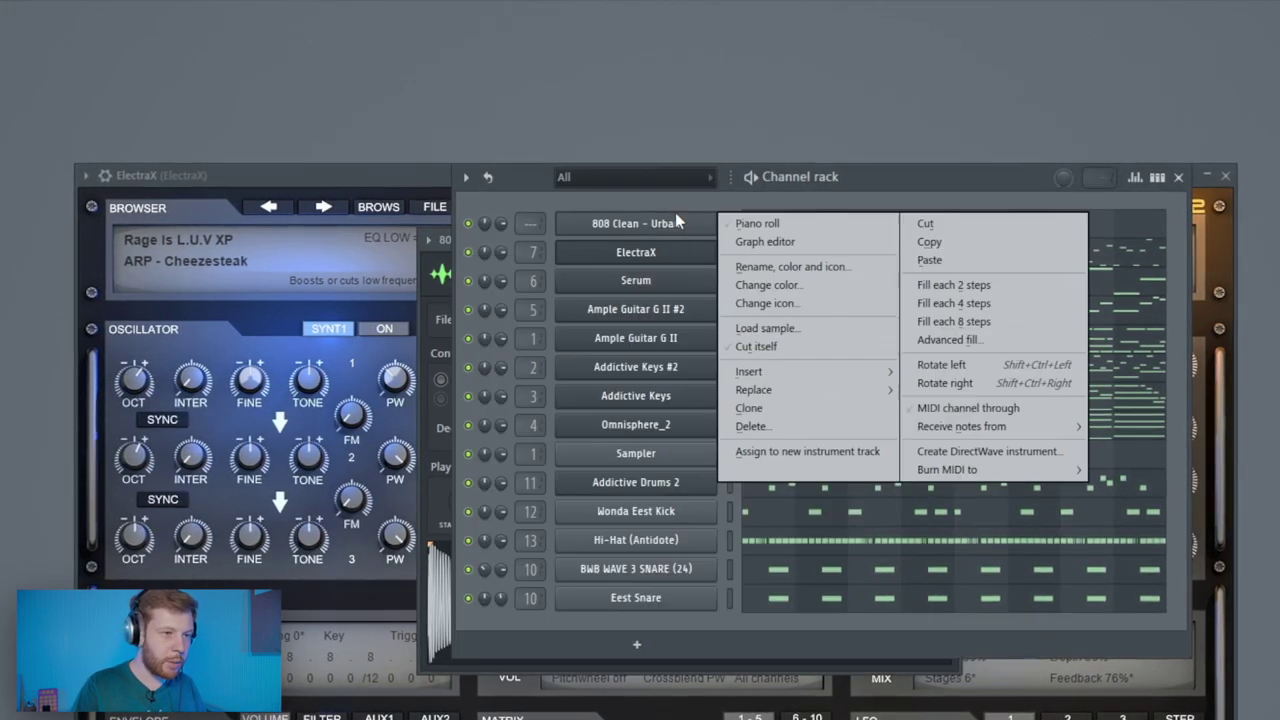
click(797, 346)
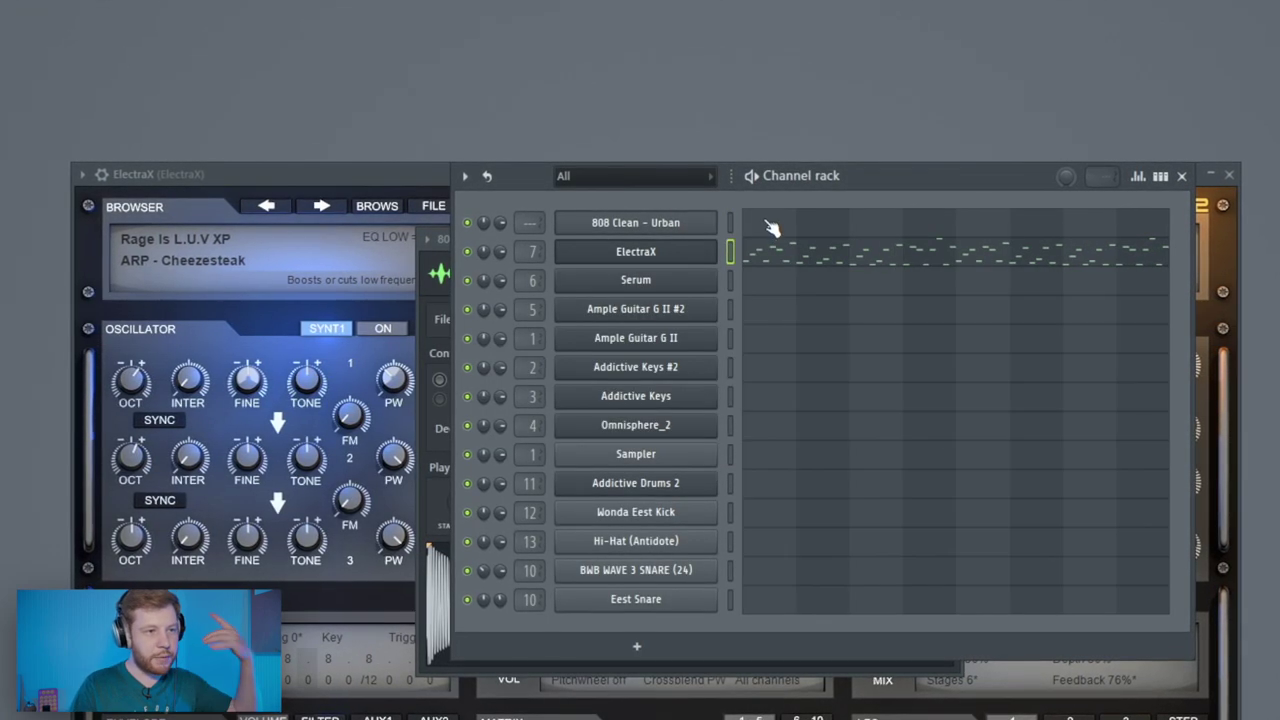
- Draw short notes for the 808 Clean - Urban channel in the piano roll, using the ElectraX ghost notes as a guide
click(772, 228)
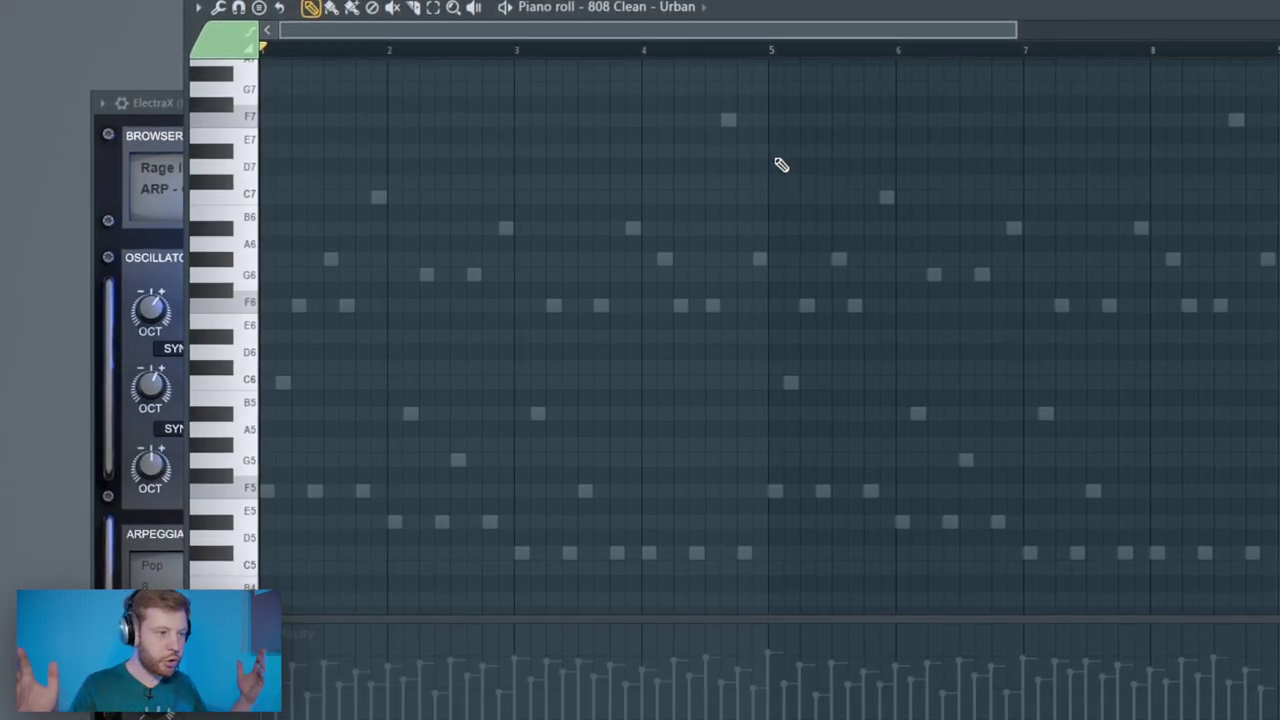
drag(302, 498, 318, 497)
key(space)
click(343, 495)
click(358, 494)
drag(610, 594, 448, 552)
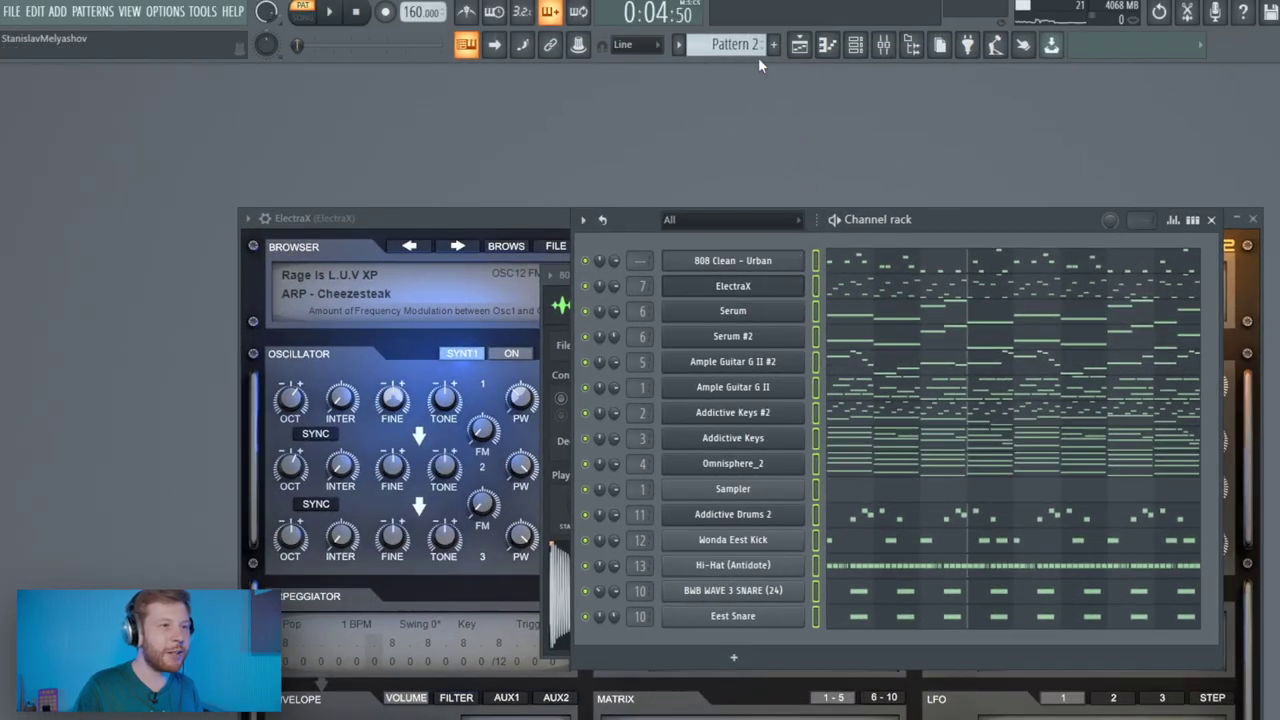
- Split Pattern 2 by channel and arrange the resulting instrument patterns as clips in the playlist
click(677, 44)
click(785, 321)
drag(30, 160, 403, 197)
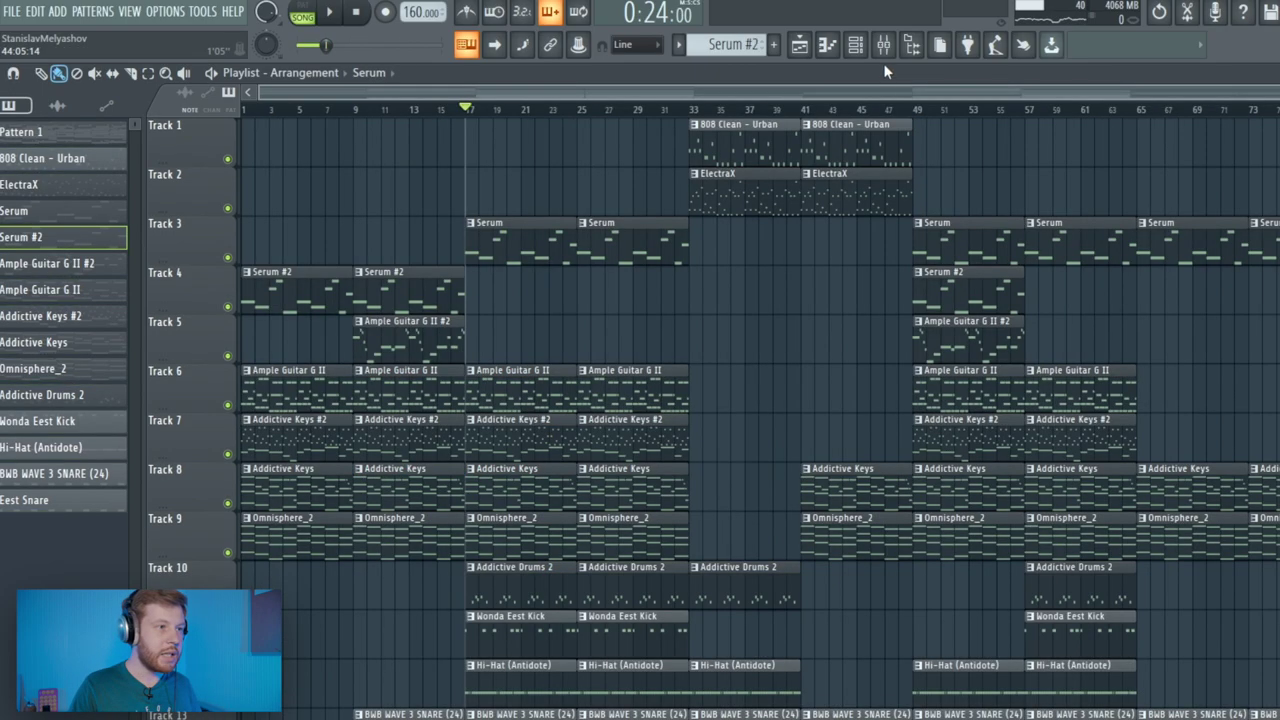
- Load Ozone 8 in slot 3 of the Master mixer track, after the Fruity soft clipper
click(883, 44)
click(500, 230)
click(1150, 265)
mouse_move(1124, 288)
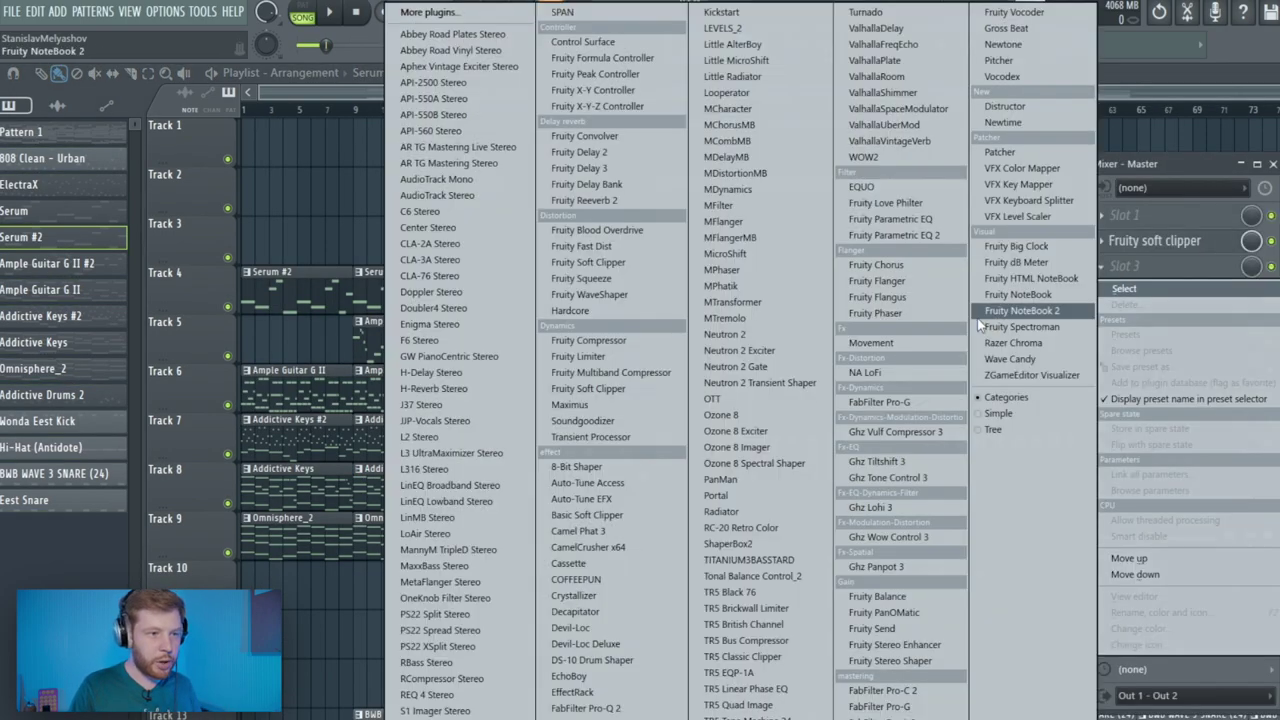
click(768, 419)
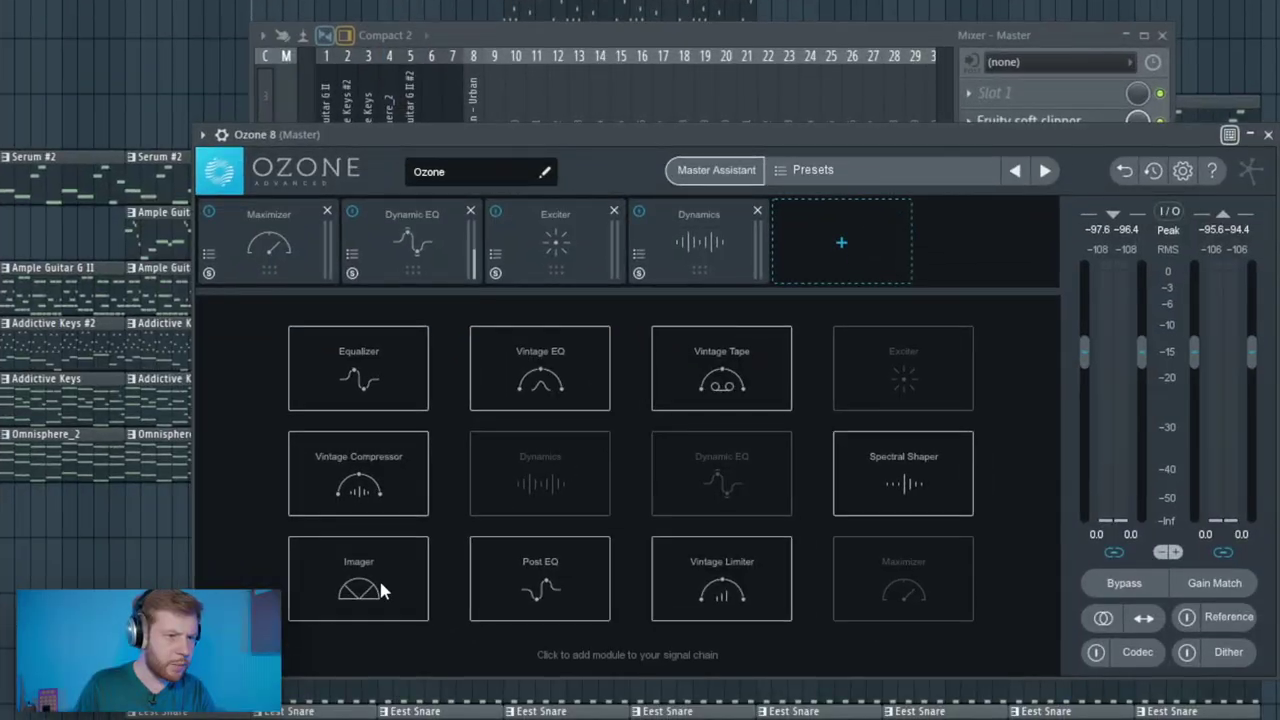
- Add Imager and Vintage EQ modules to Ozone and order the chain Dynamics, Exciter, Vintage EQ, Dynamic EQ, Imager, Maximizer
click(380, 585)
click(953, 275)
click(573, 376)
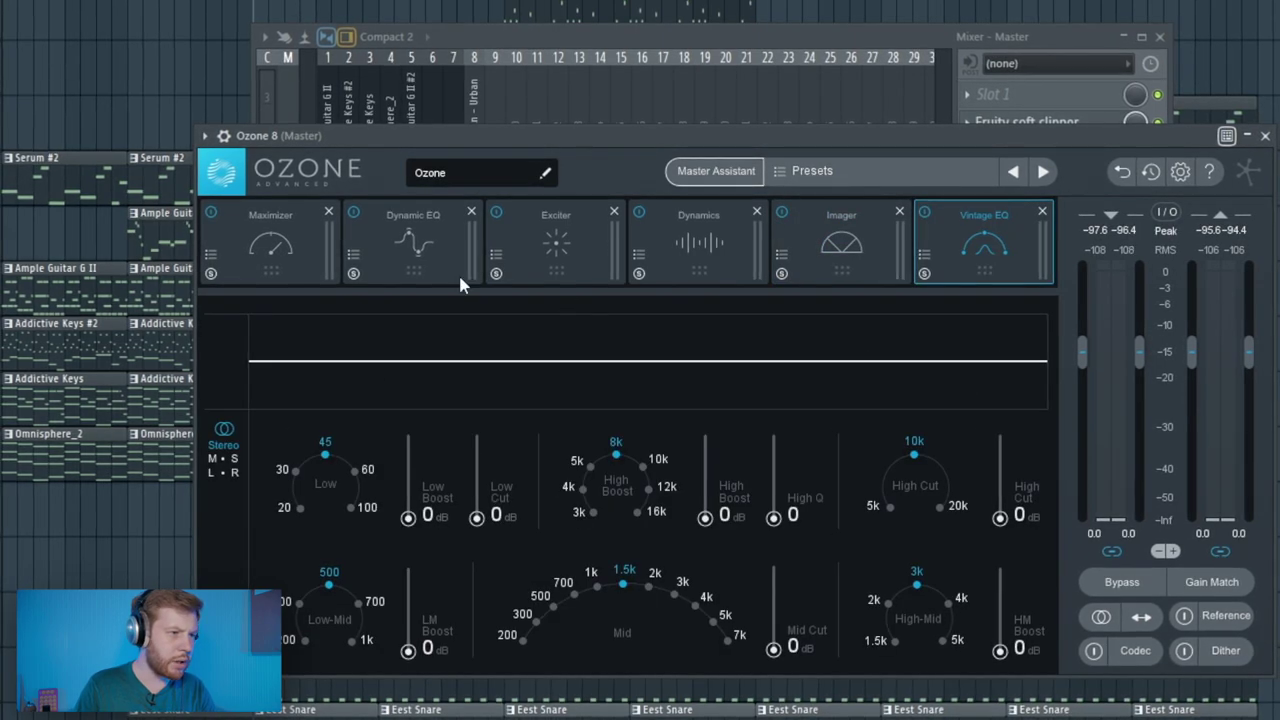
drag(400, 240, 403, 240)
drag(403, 240, 690, 240)
drag(271, 236, 969, 232)
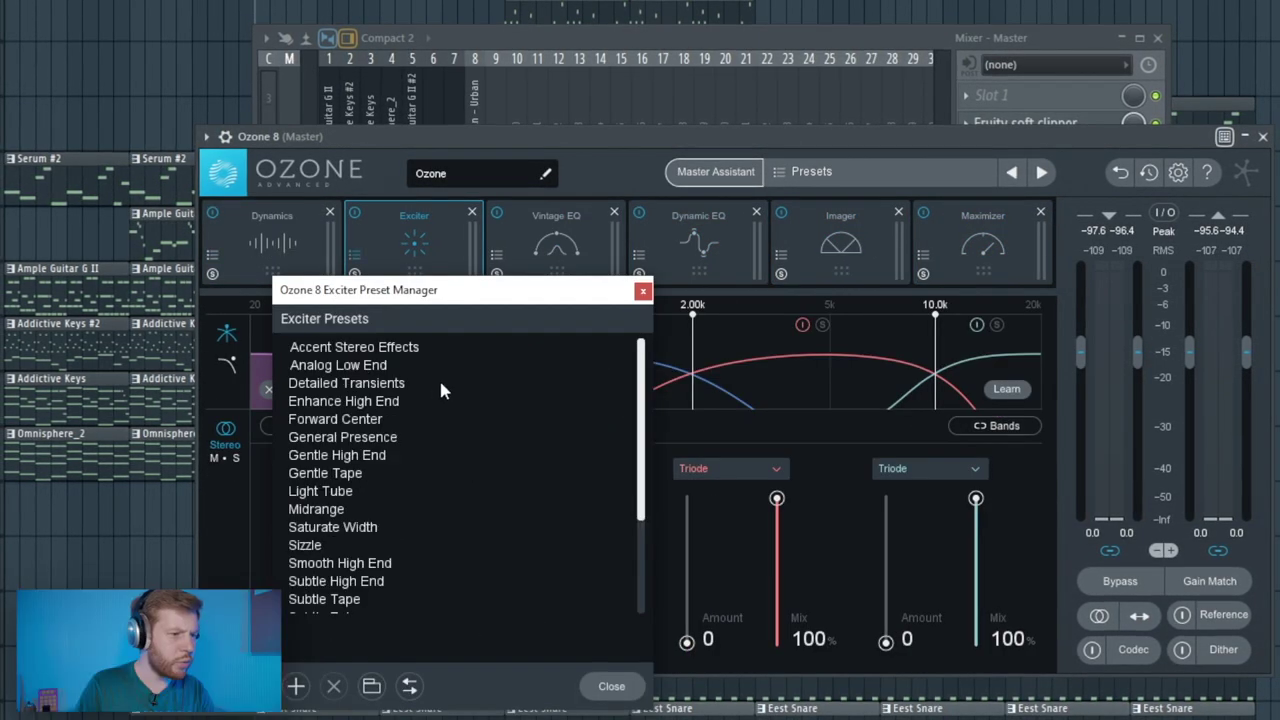
- Apply the General Presence preset to the Exciter and lower the Maximizer's threshold
click(338, 437)
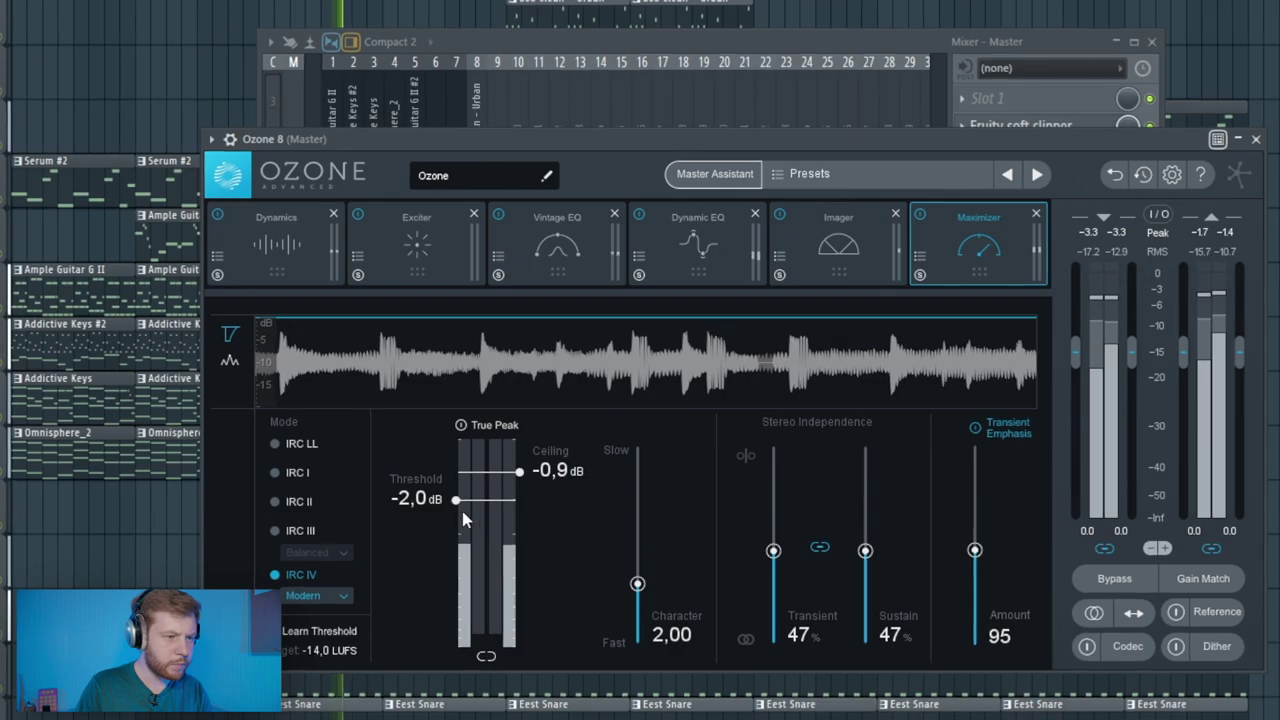
drag(457, 502, 460, 519)
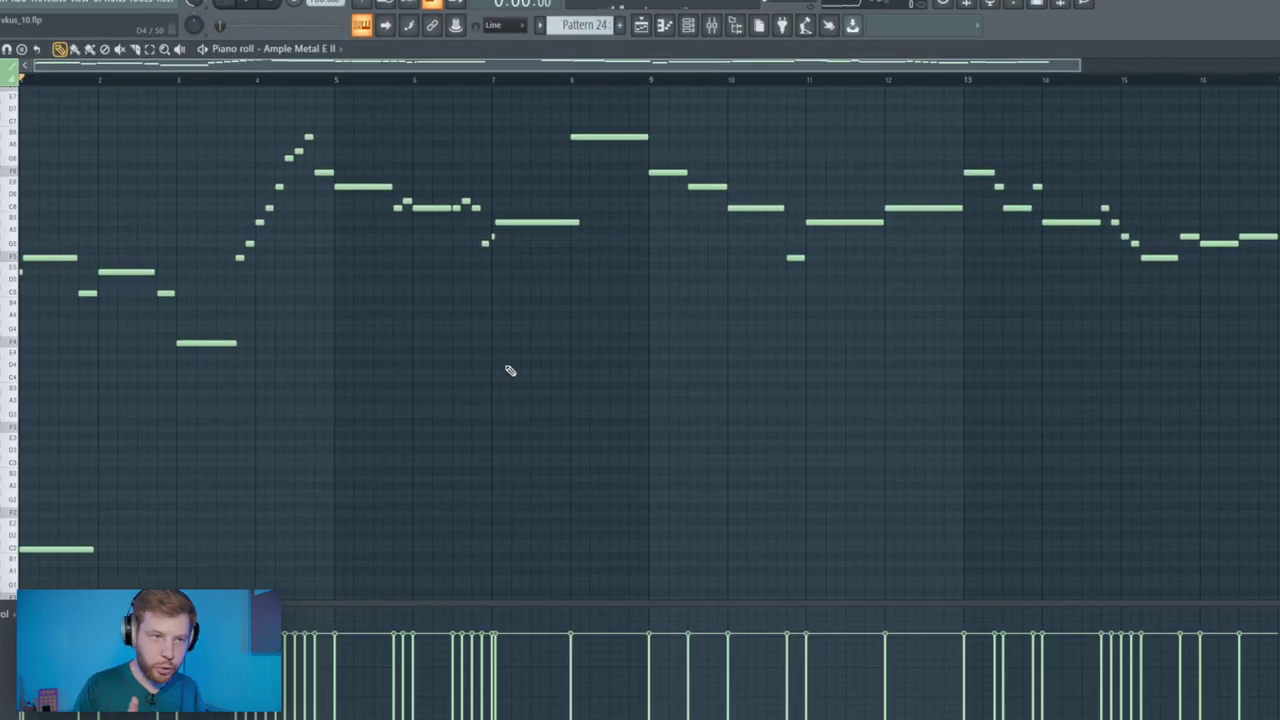
- Play the Ample Metal E II guitar solo and examine its Guitar Rig 5 and ValhallaPlate effects in the mixer
key(space)
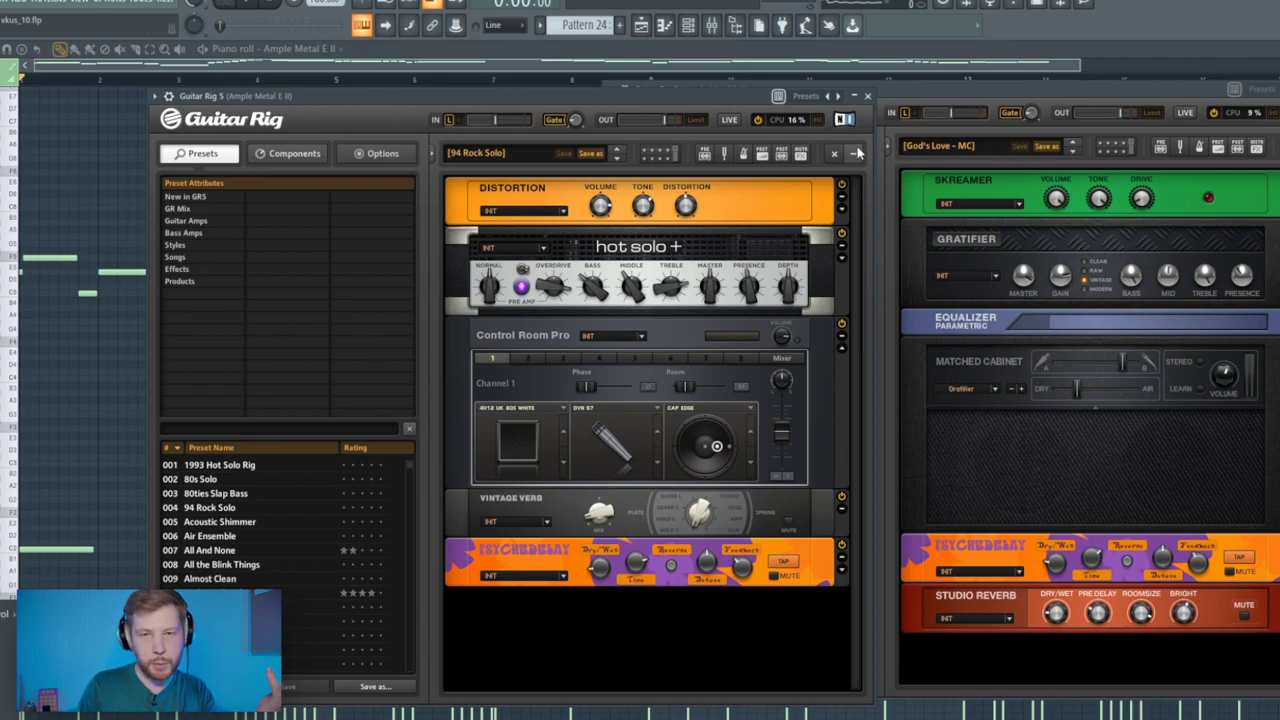
click(686, 26)
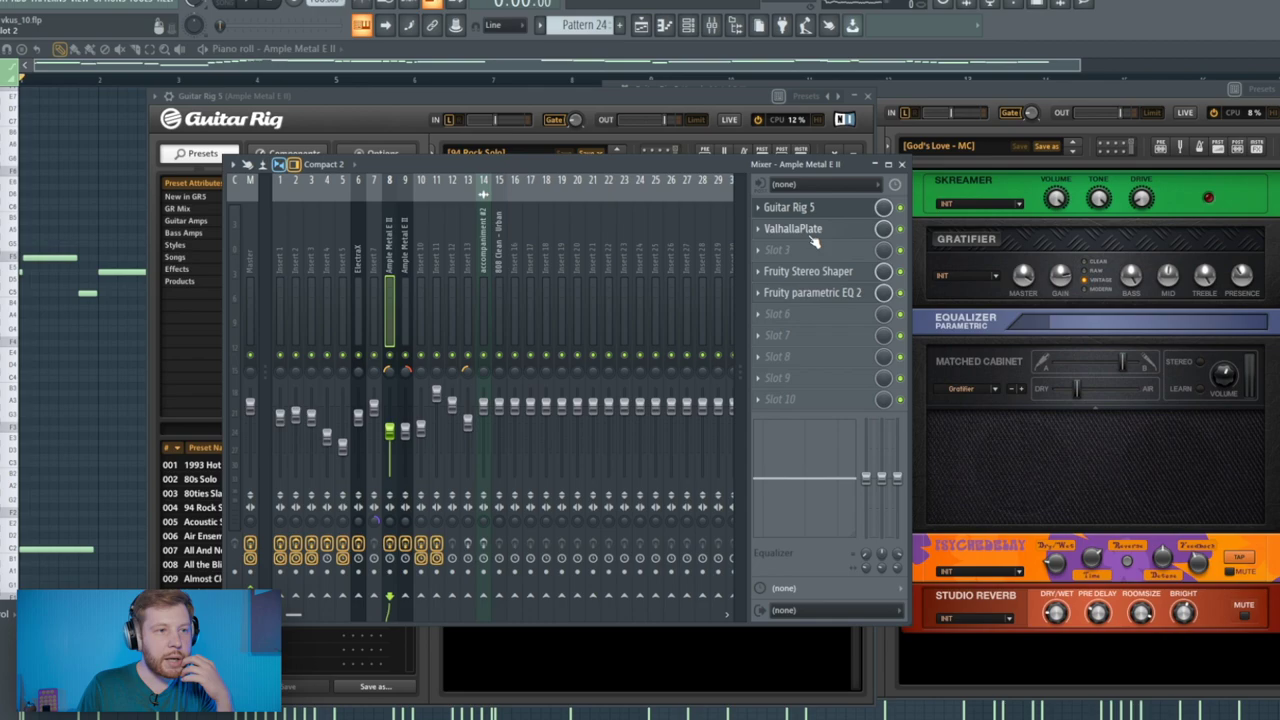
click(828, 236)
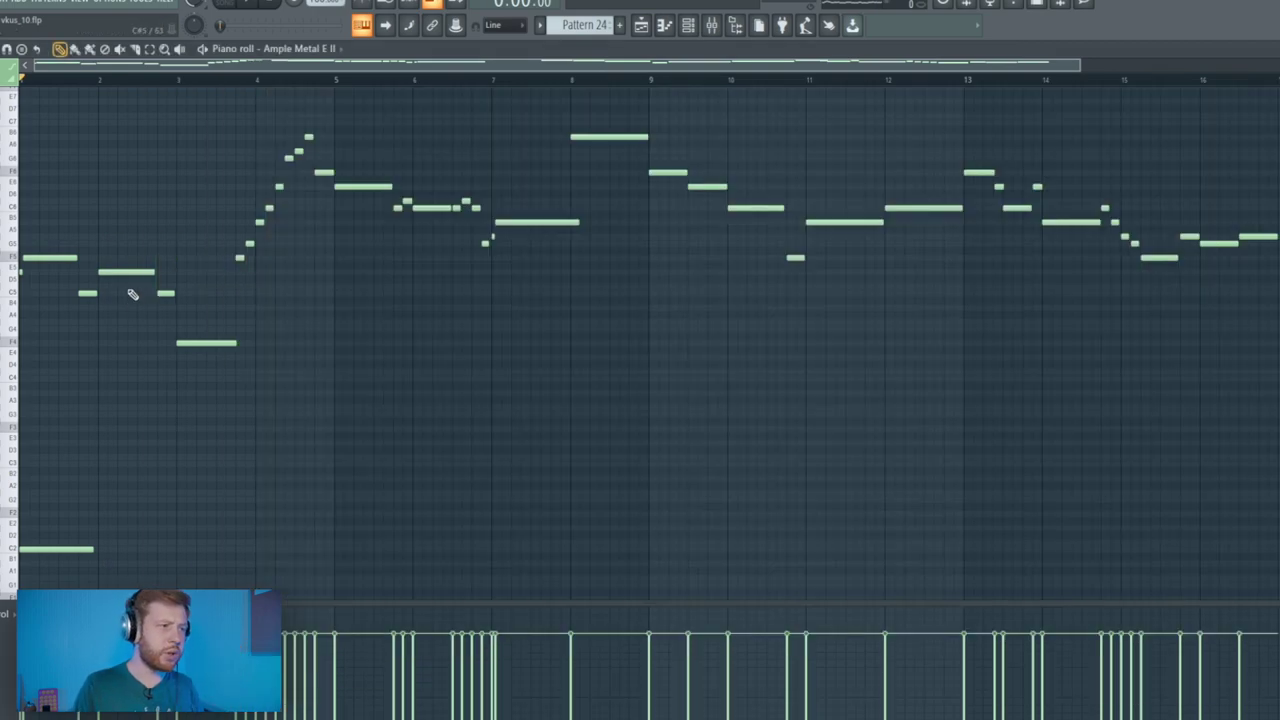
key(space)
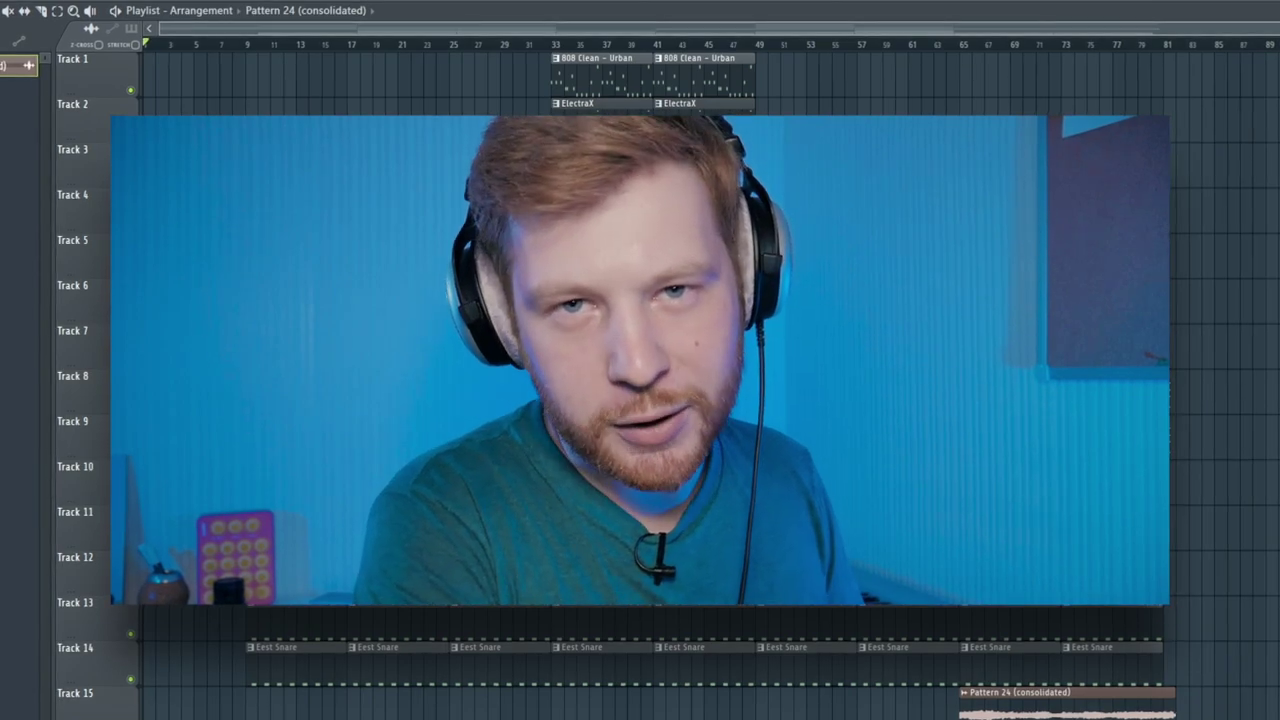
- Play the full song arrangement from the beginning
key(space)
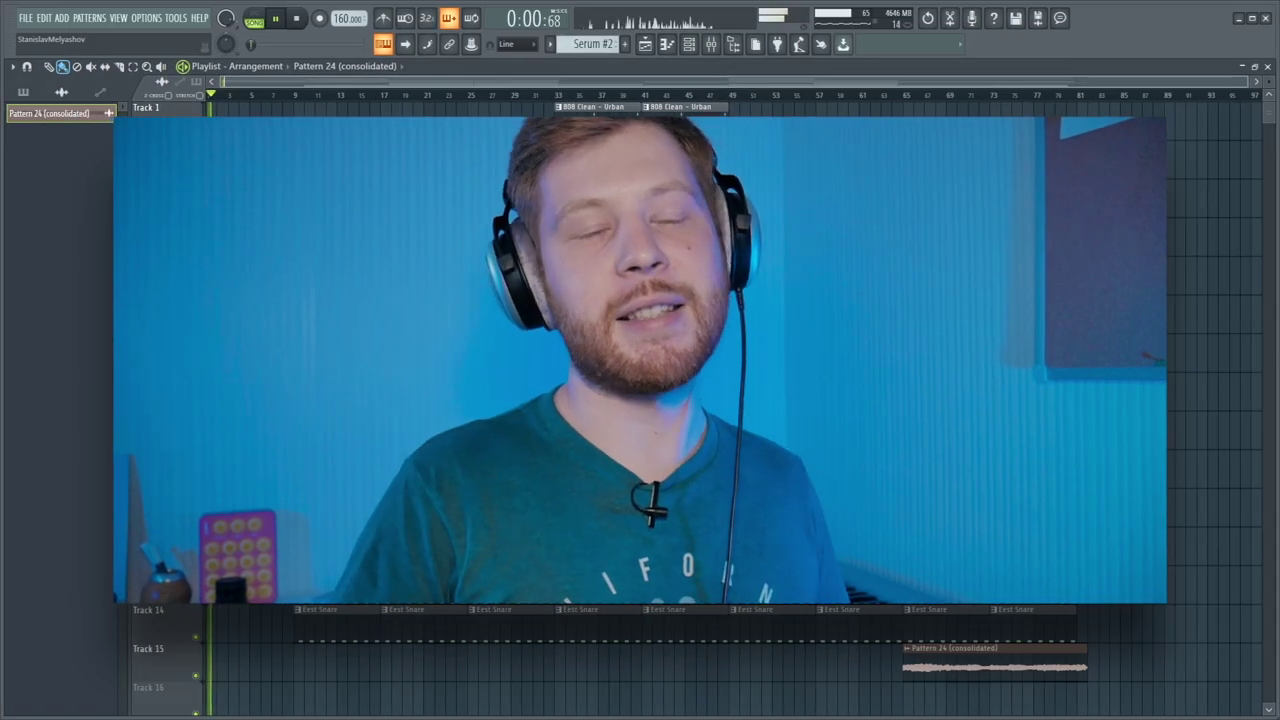